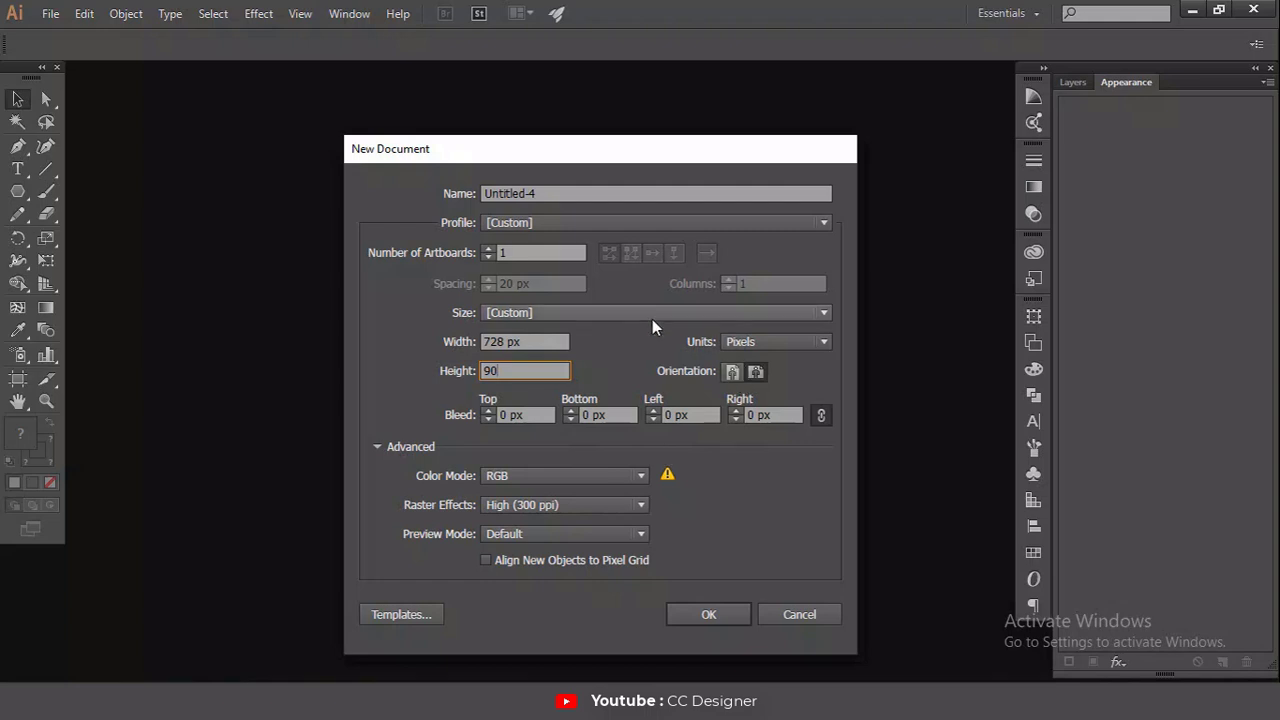
Step: Create the RGB document with a single 728 × 90 px artboard
click(722, 615)
key(ctrl+minus)
key(ctrl+minus)
key(ctrl+minus)
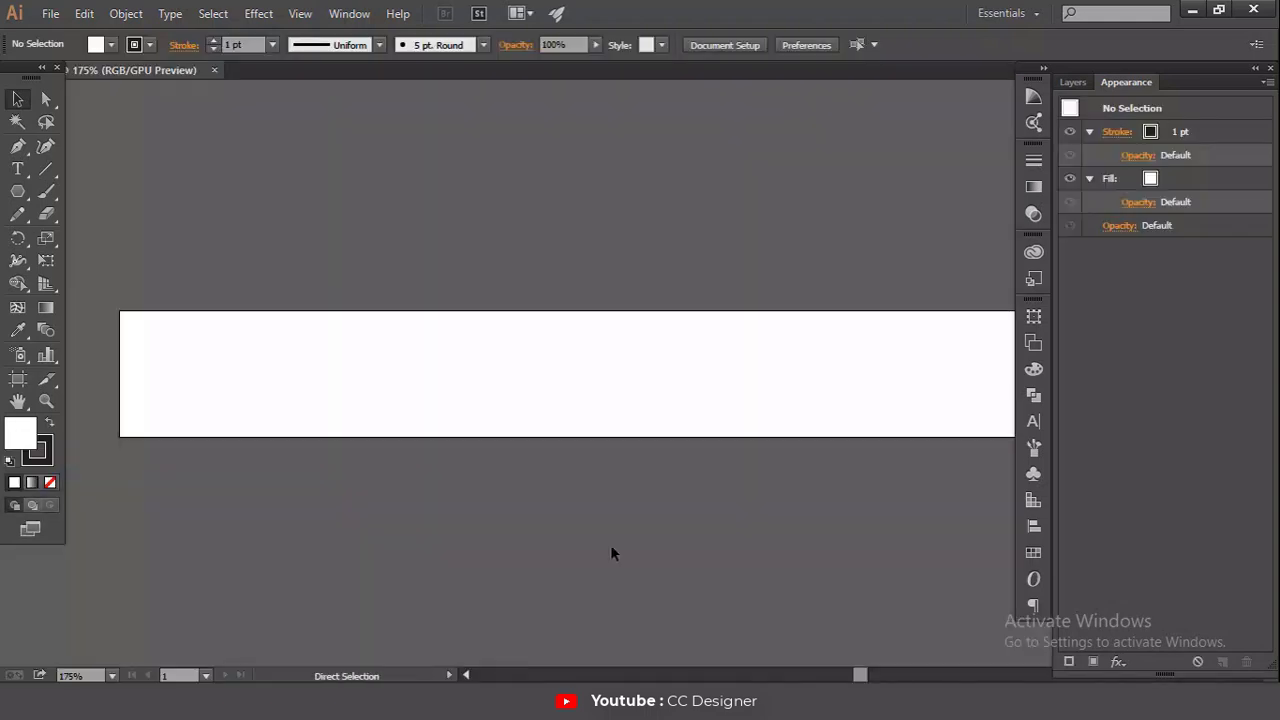
Step: Draw a second artboard about 238 × 402 px below the banner artboard
click(20, 378)
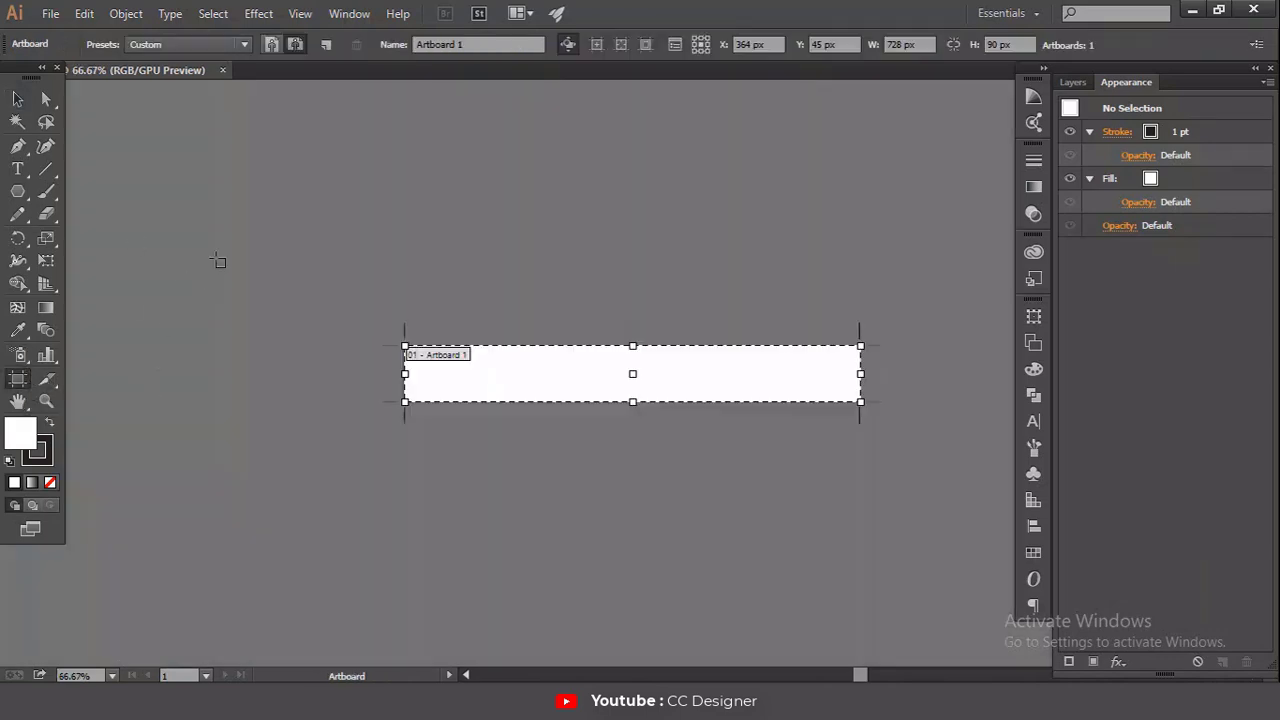
scroll(447, 433, down, 2)
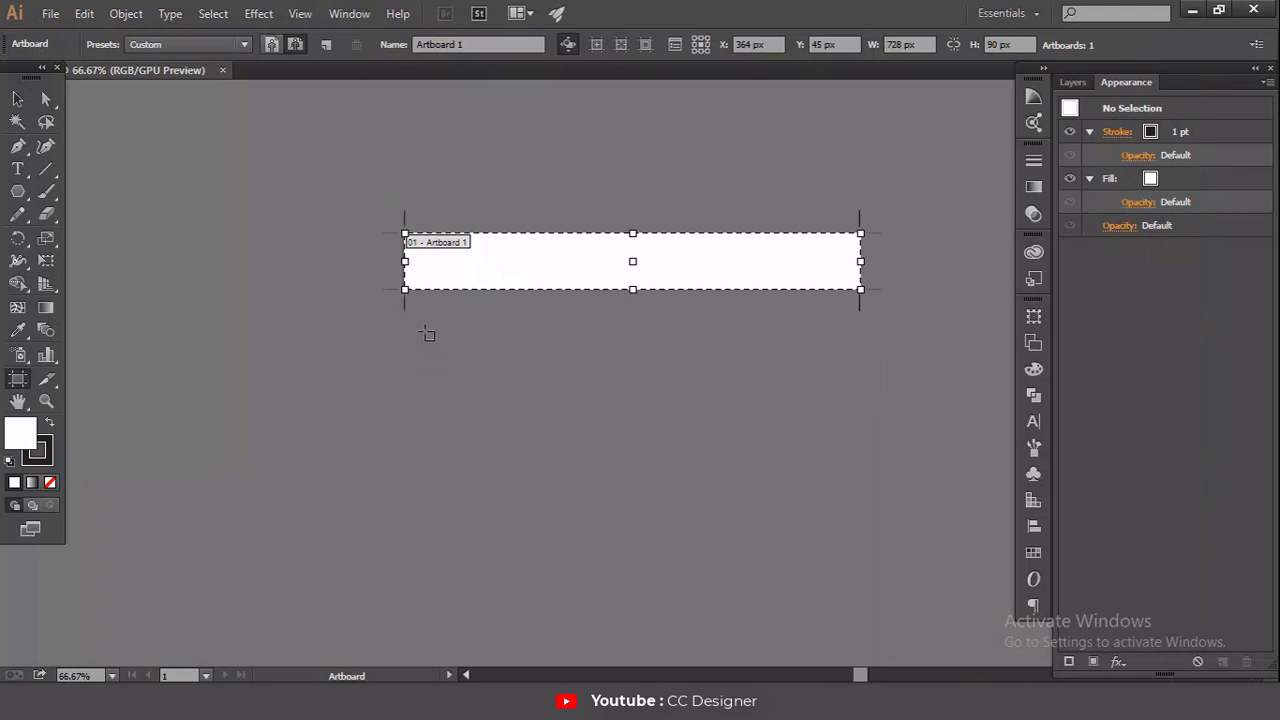
drag(412, 322, 561, 573)
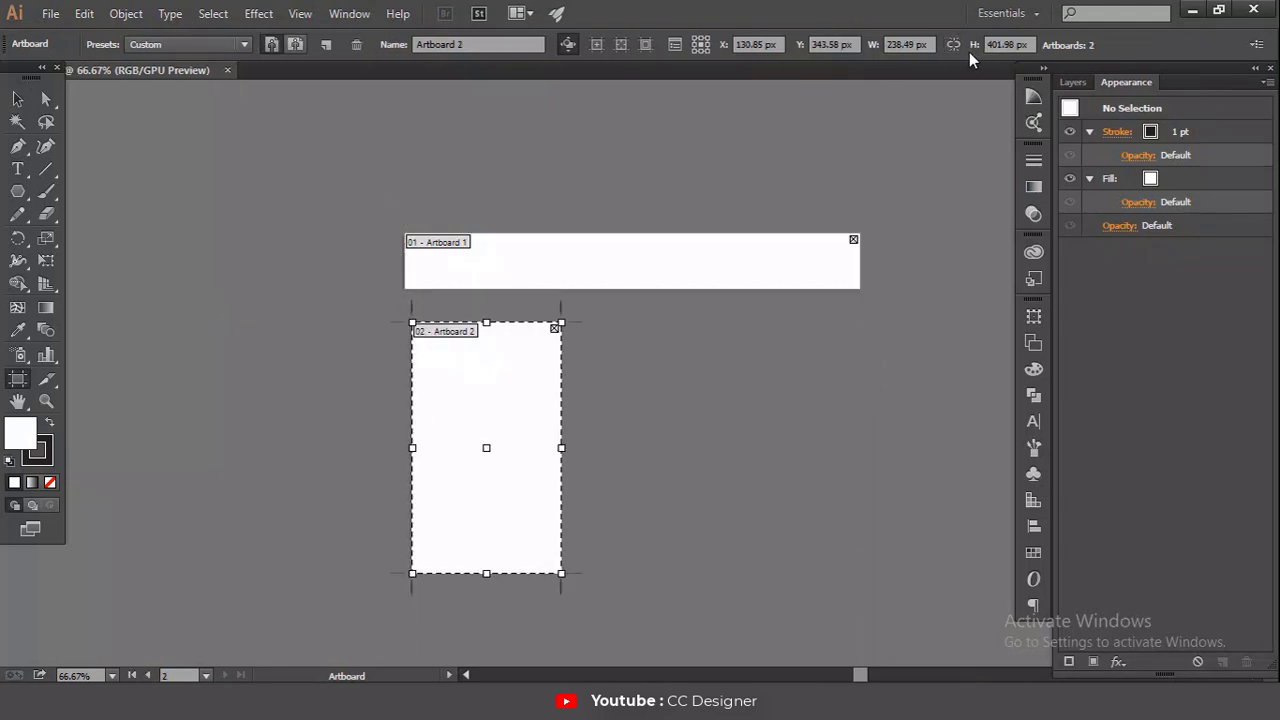
Step: Resize the second artboard to 300 × 600 px and place it just below the banner artboard, near its left edge
click(918, 44)
text(300px)
key(Return)
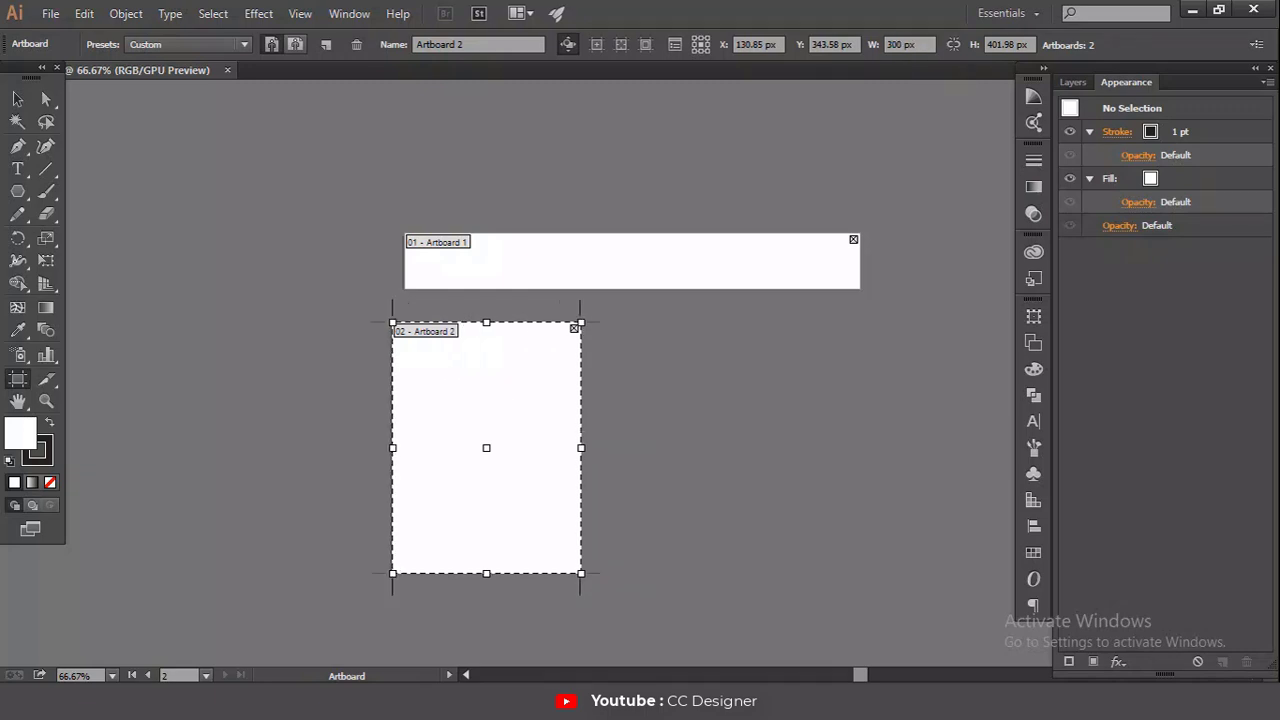
click(988, 45)
text(600px)
key(Return)
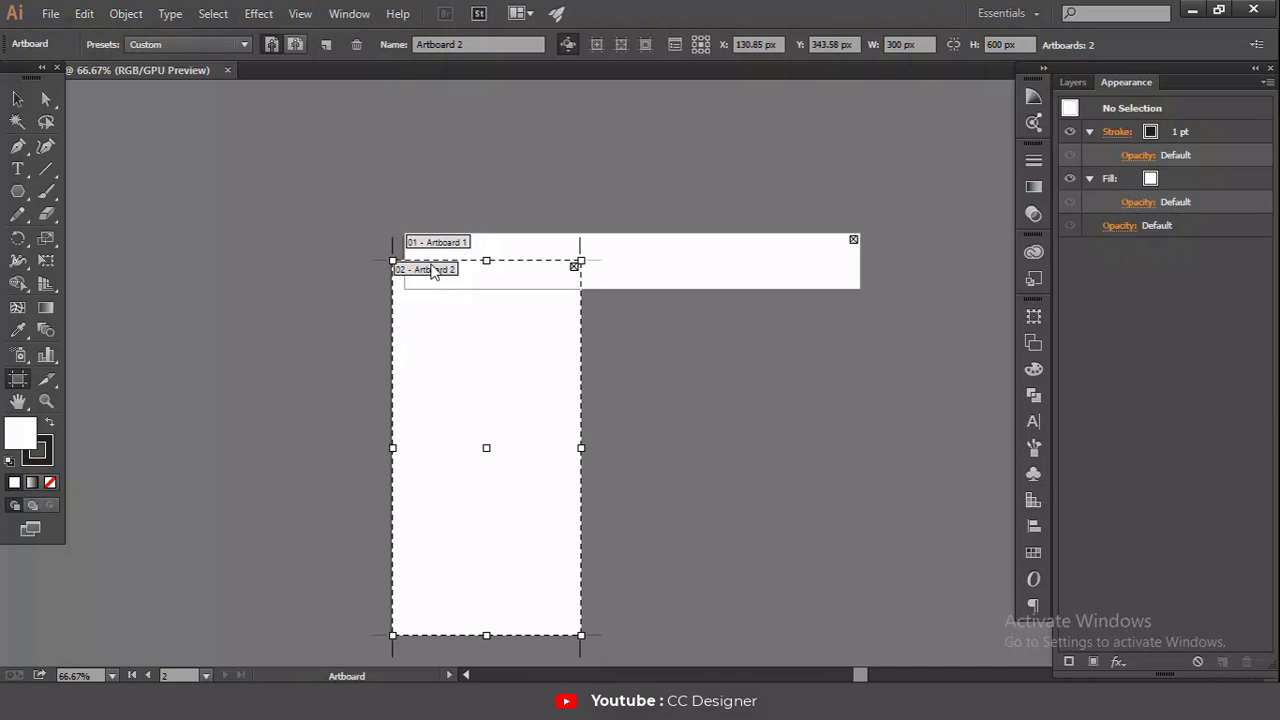
drag(431, 280, 443, 318)
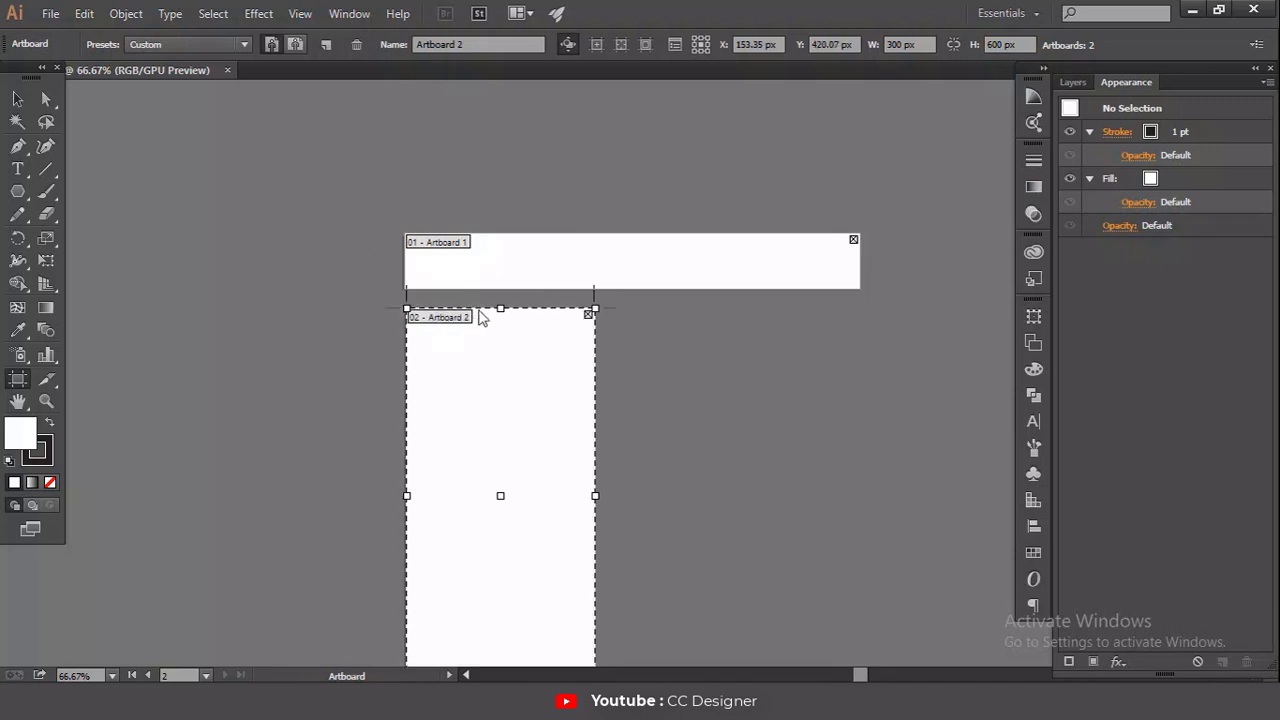
click(17, 98)
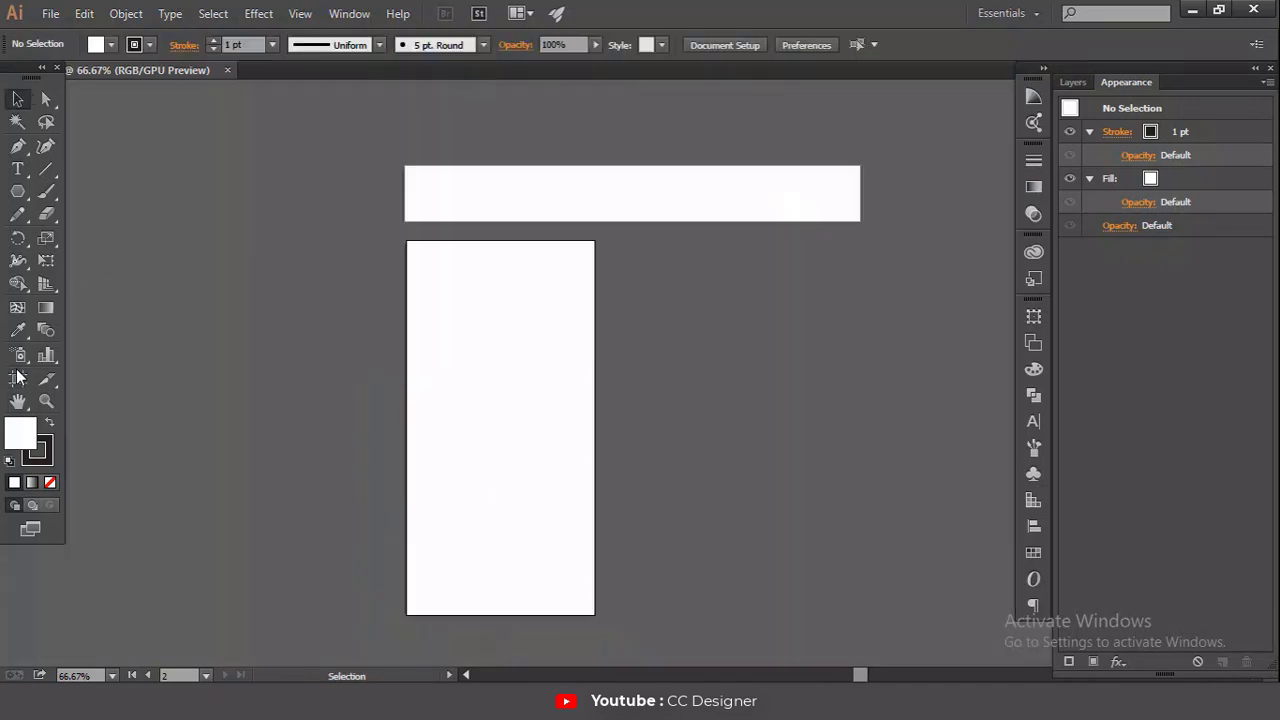
Step: Add a third artboard of 336 × 280 px beside the tall artboard and move it up near the banner artboard
click(18, 378)
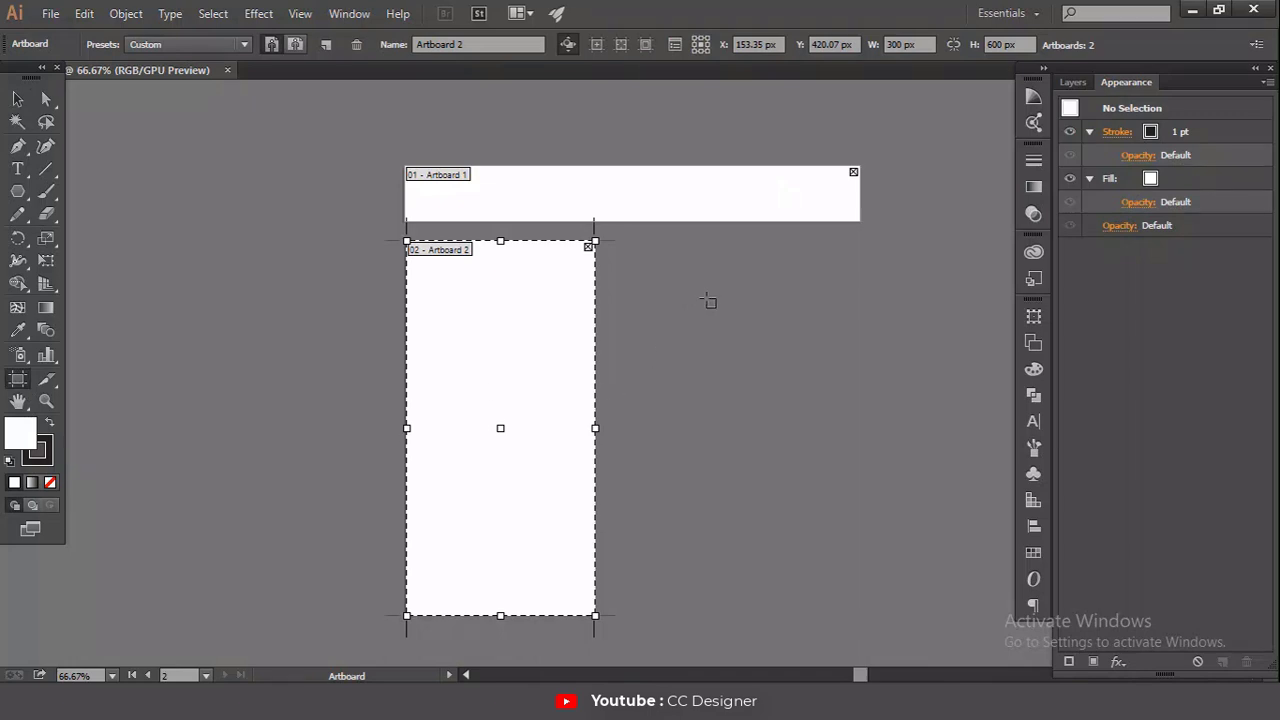
drag(684, 274, 813, 449)
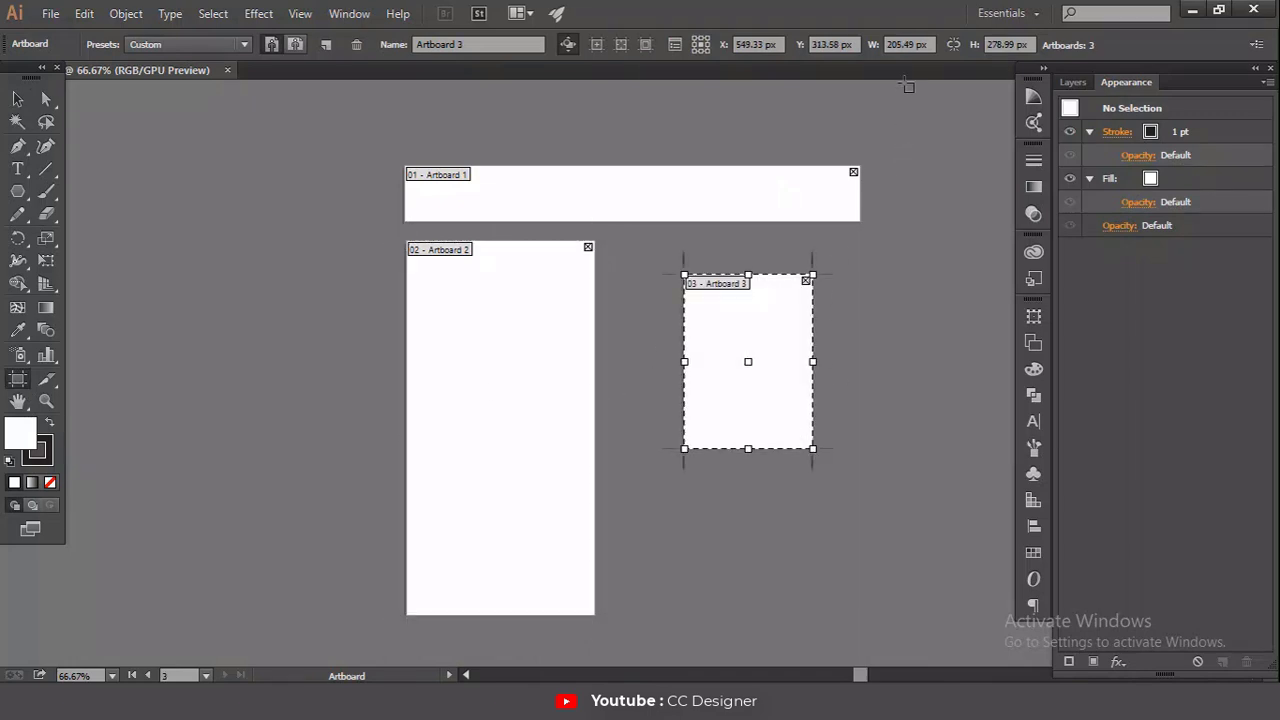
click(906, 44)
text(336)
key(Return)
click(995, 44)
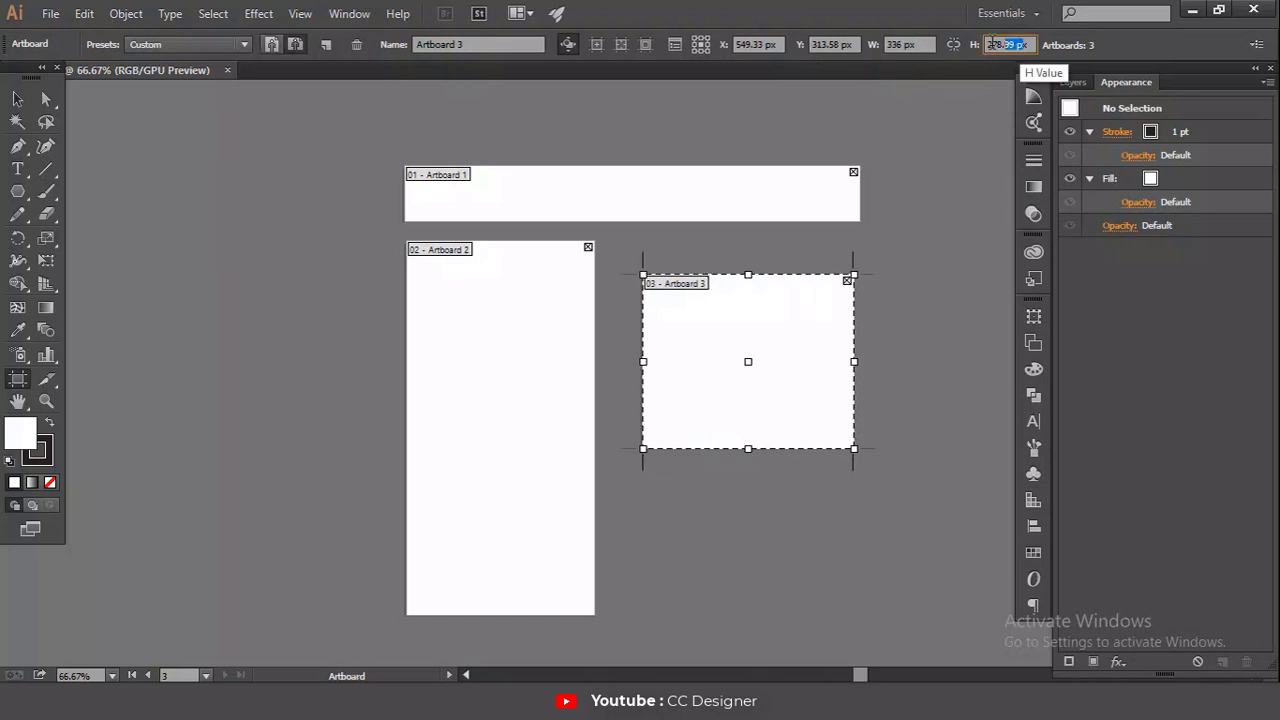
text(280)
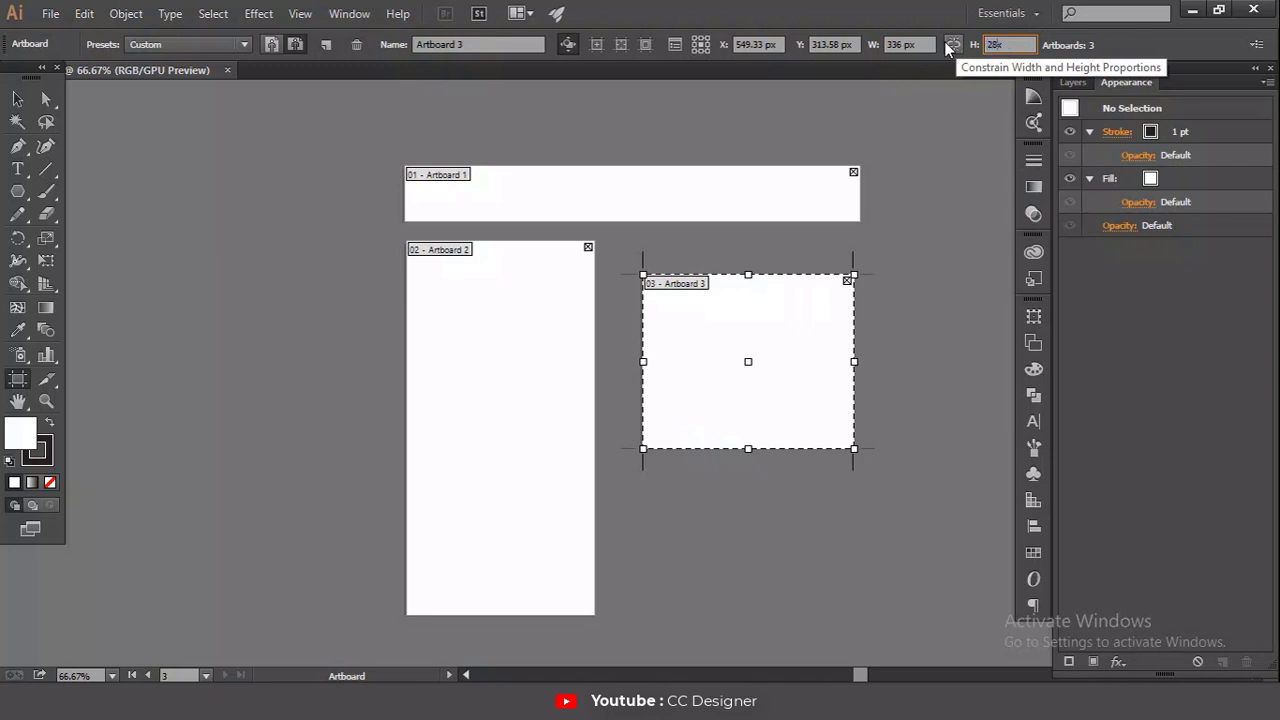
key(Return)
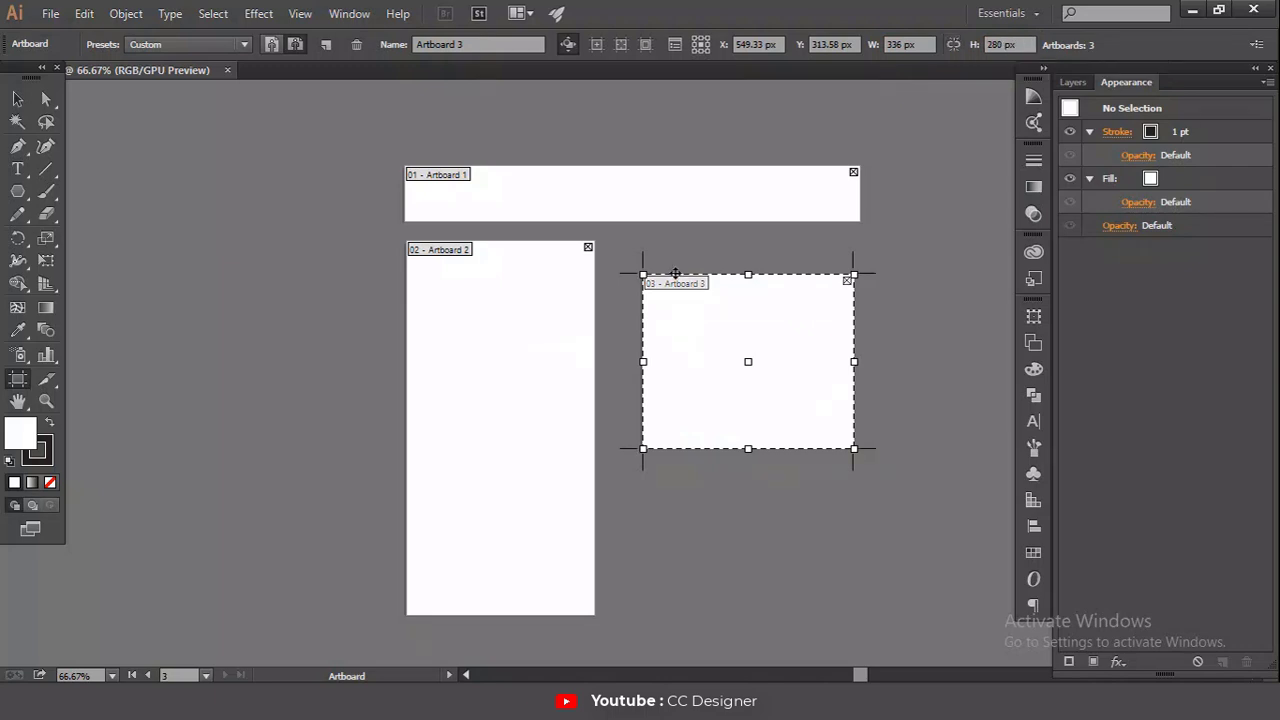
drag(681, 283, 684, 252)
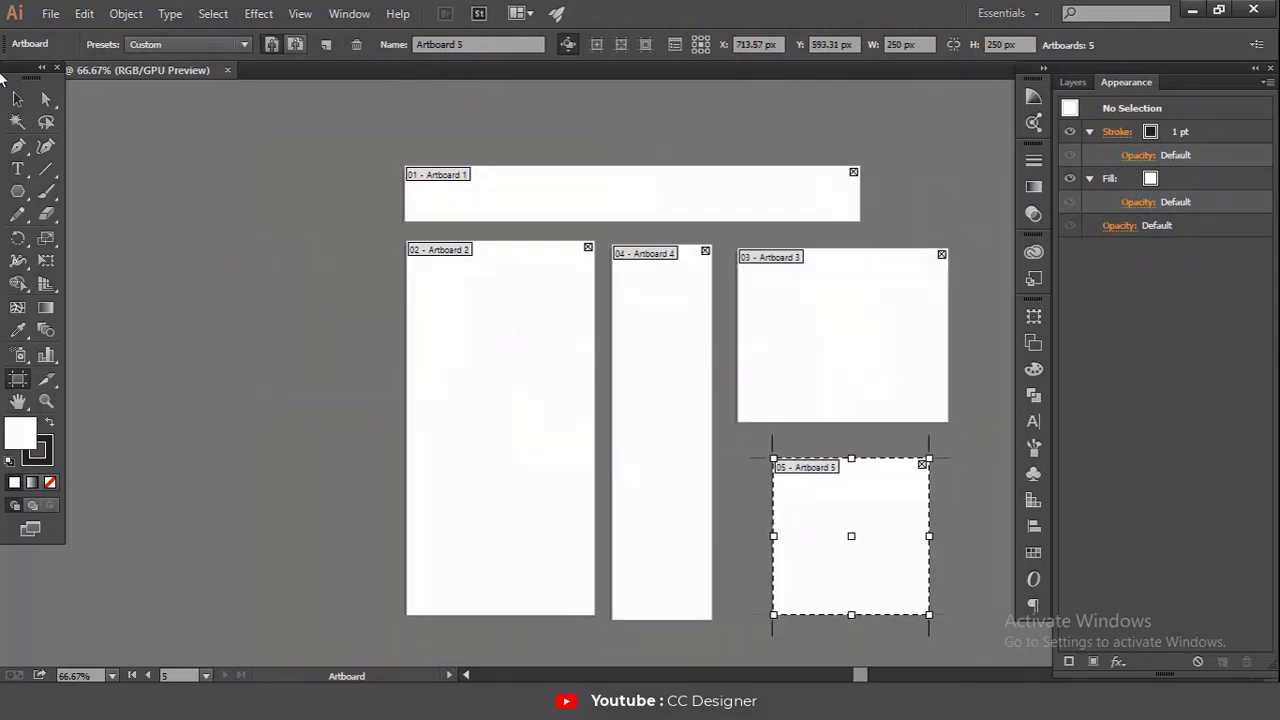
click(18, 99)
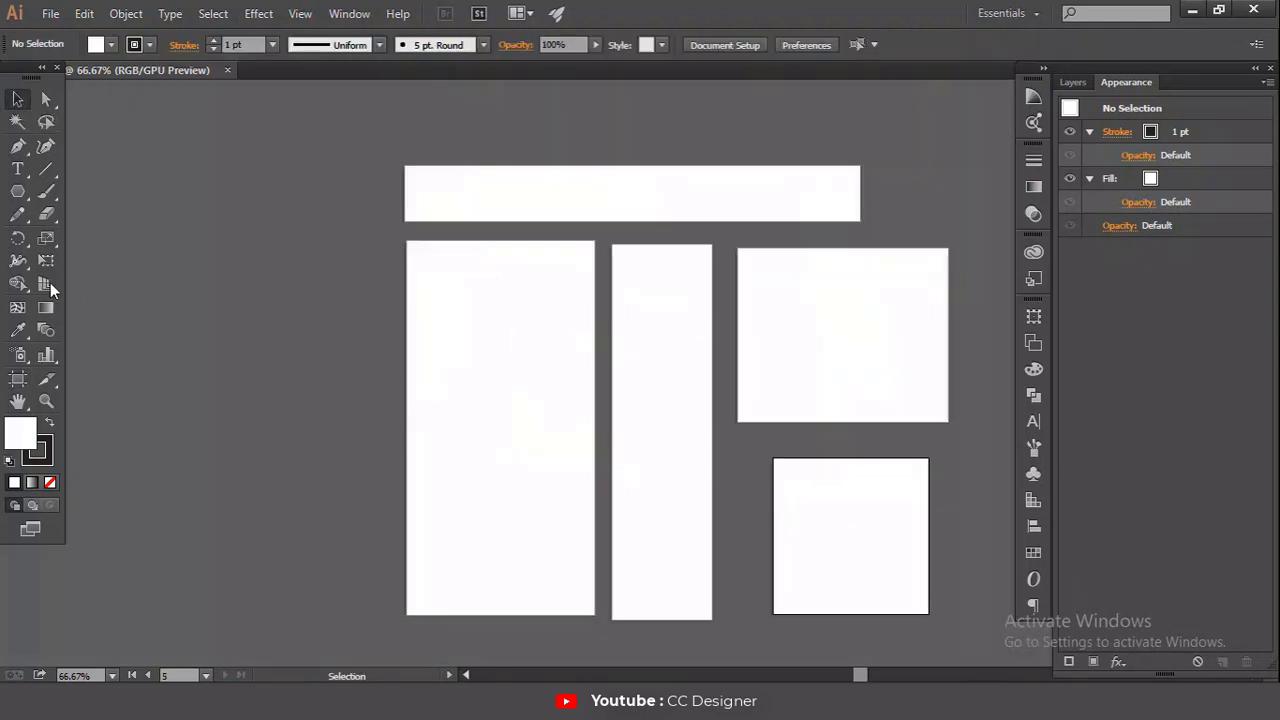
click(16, 379)
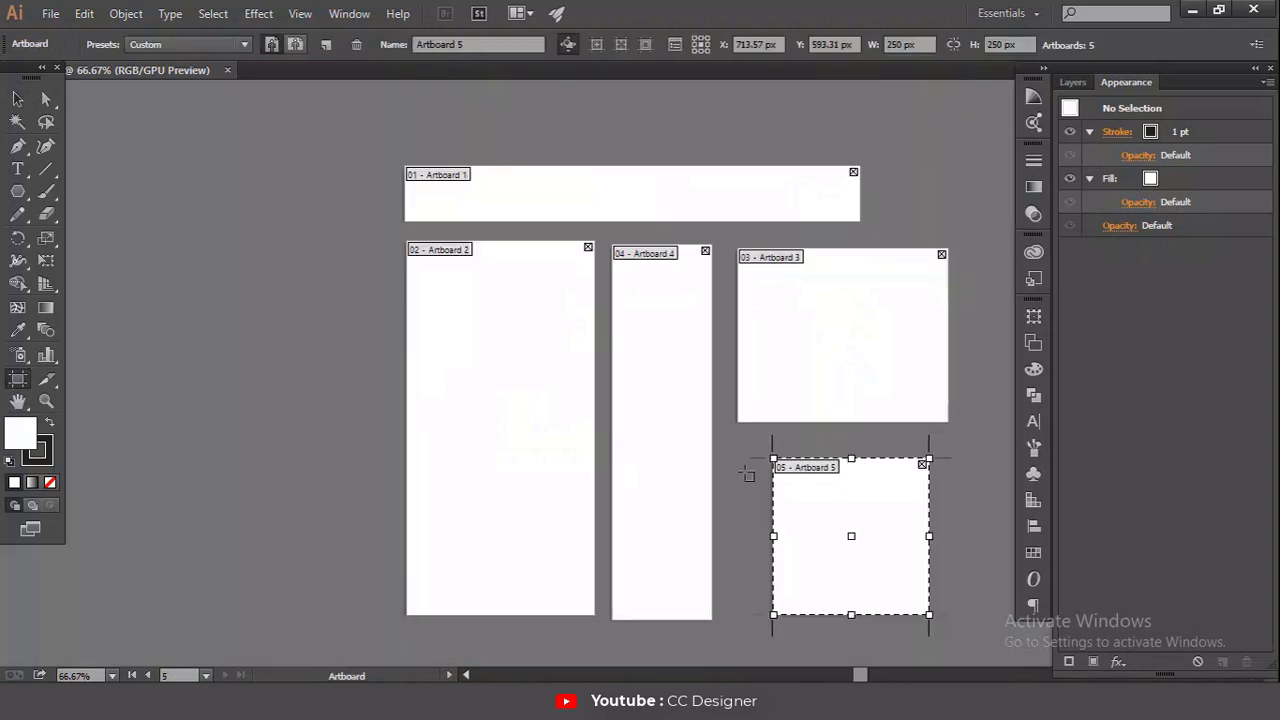
Step: Create a 728 × 90 px rectangle with the Rectangle tool
click(18, 192)
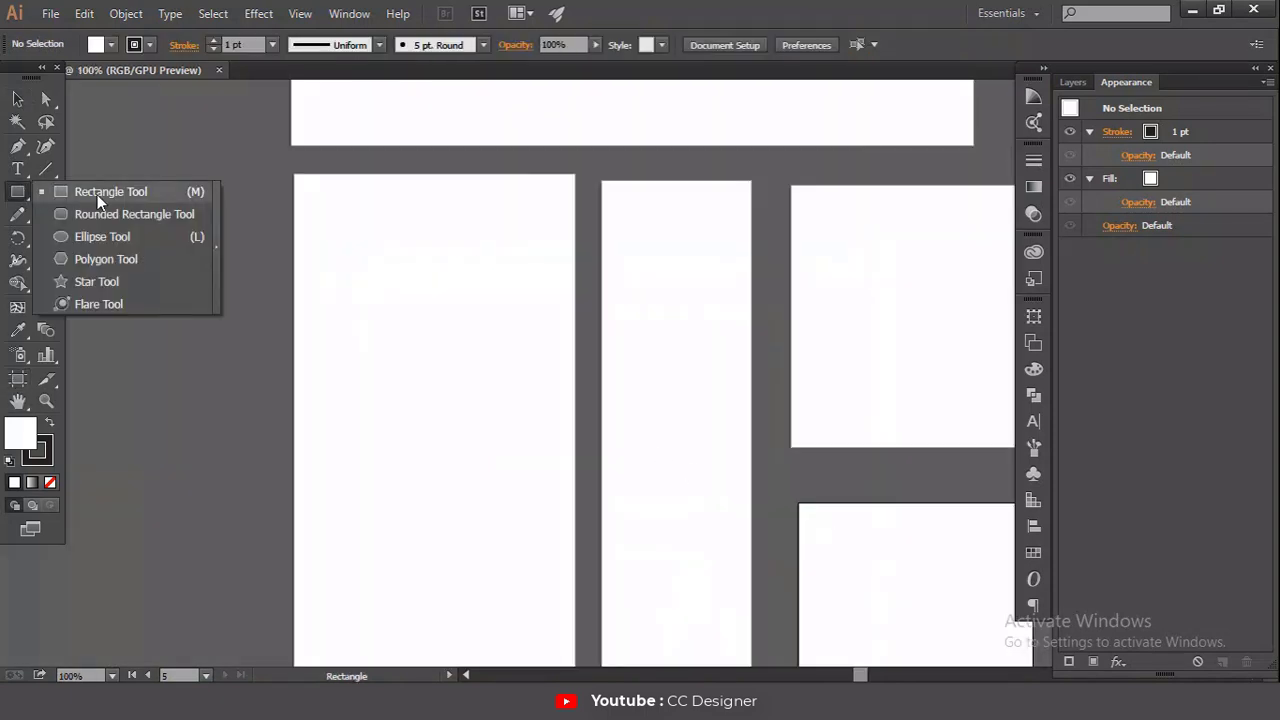
click(185, 191)
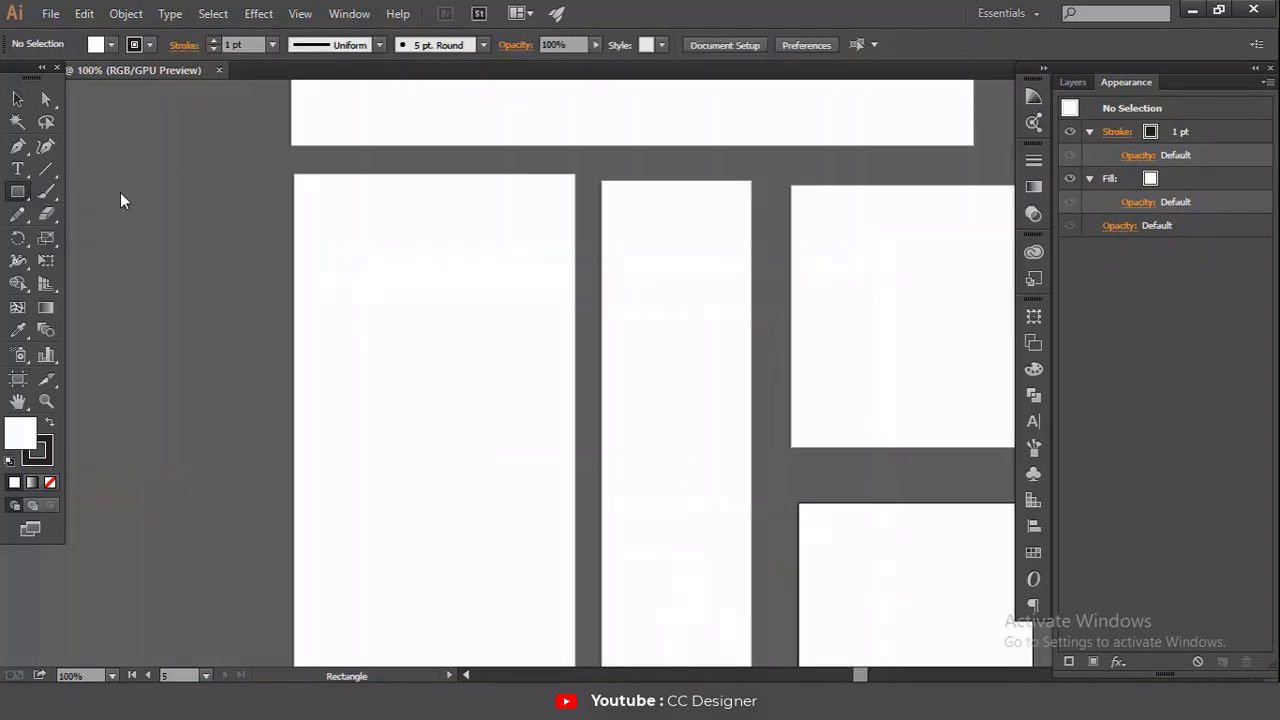
click(204, 192)
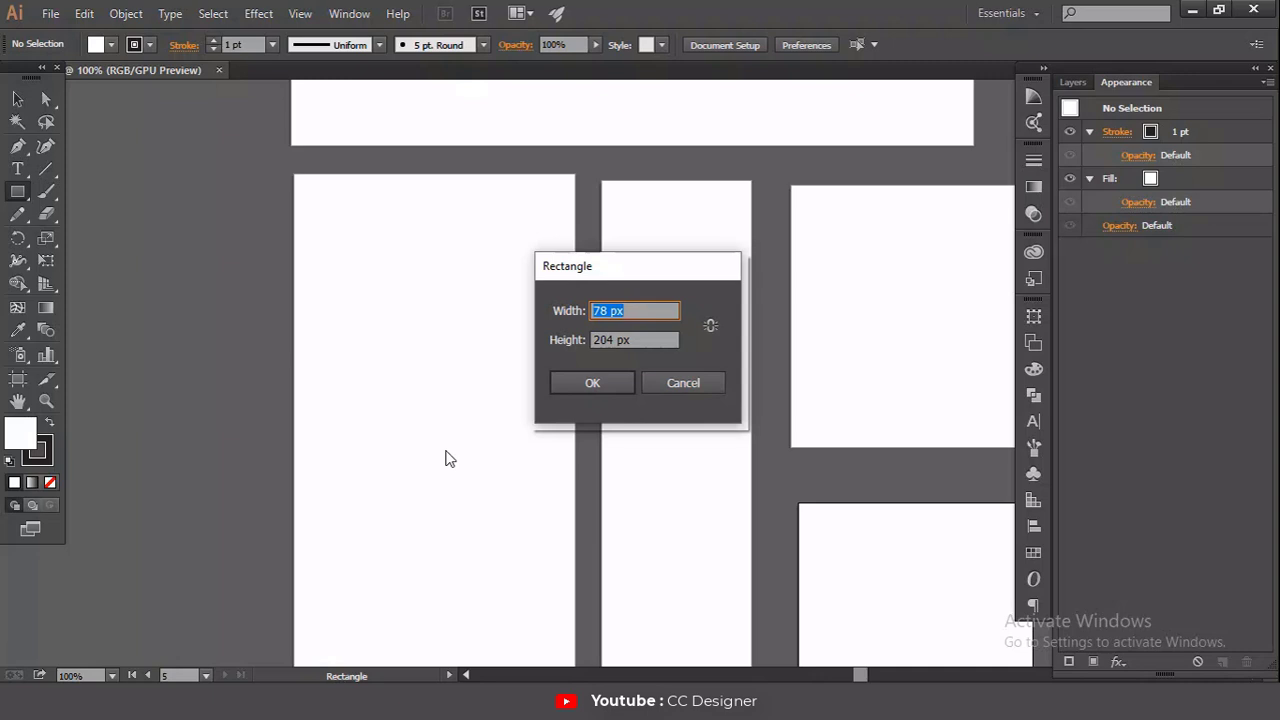
text(728)
click(646, 340)
drag(646, 340, 518, 342)
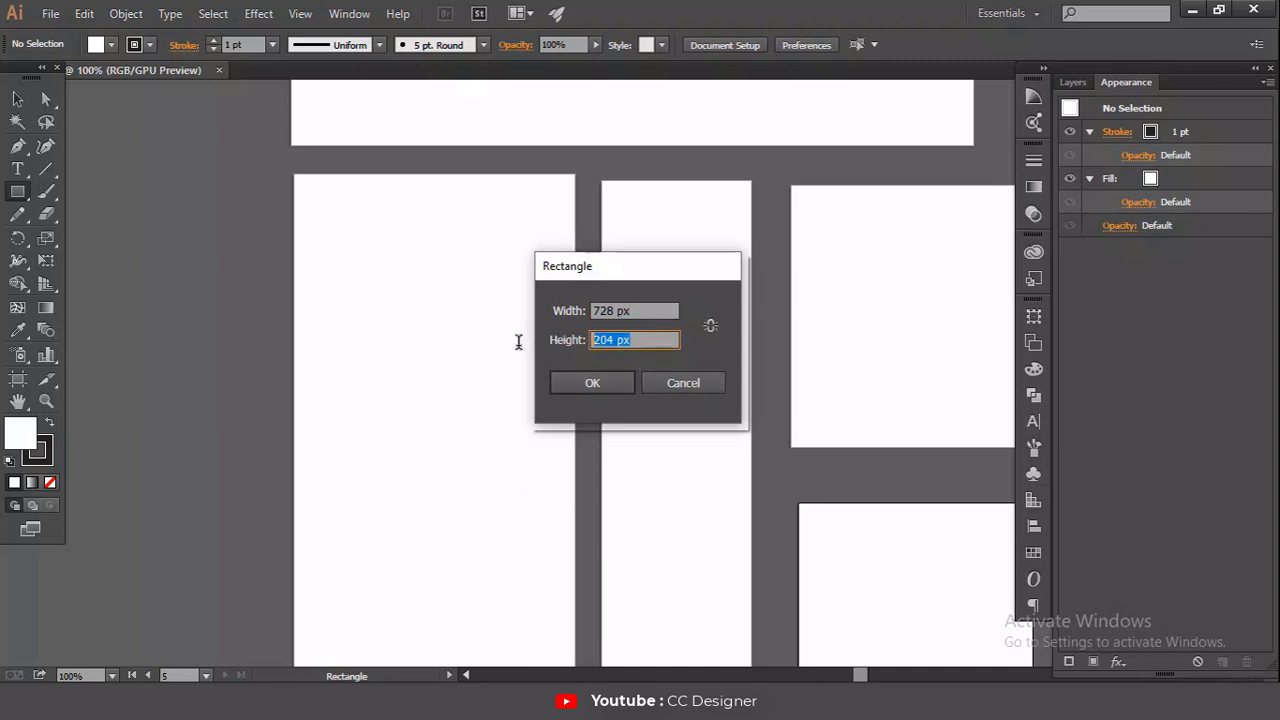
text(90 px)
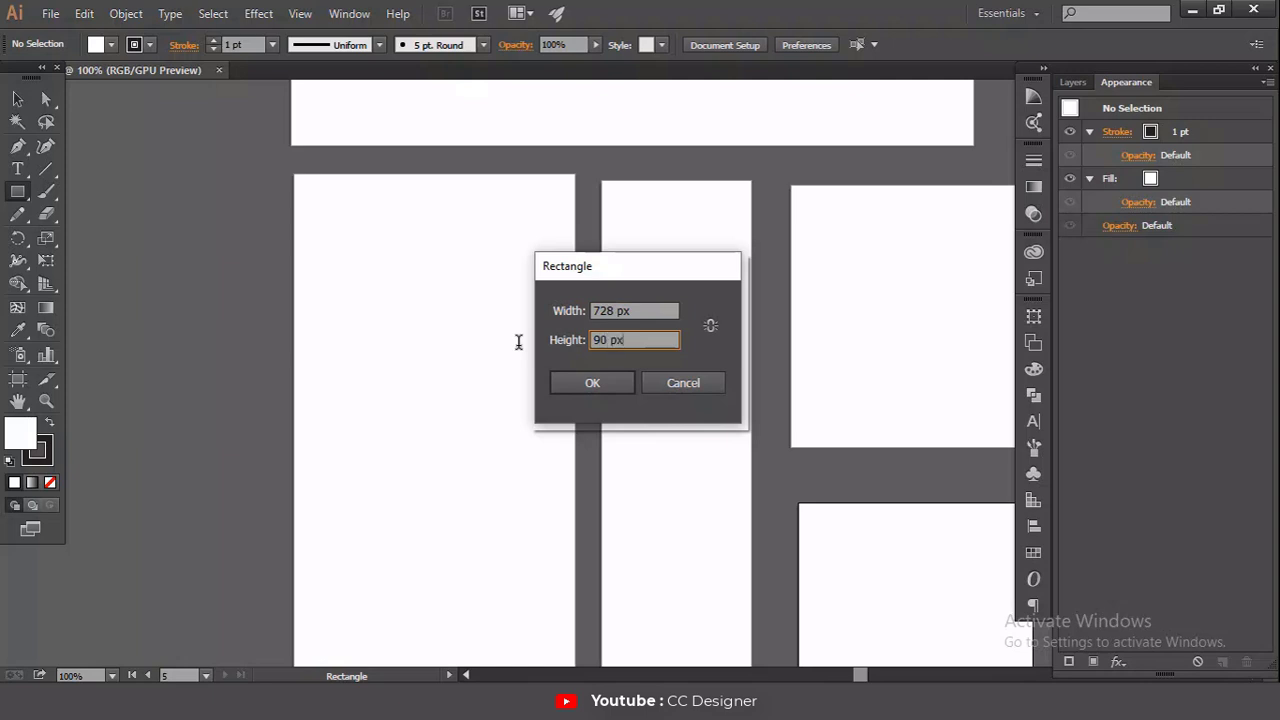
click(573, 382)
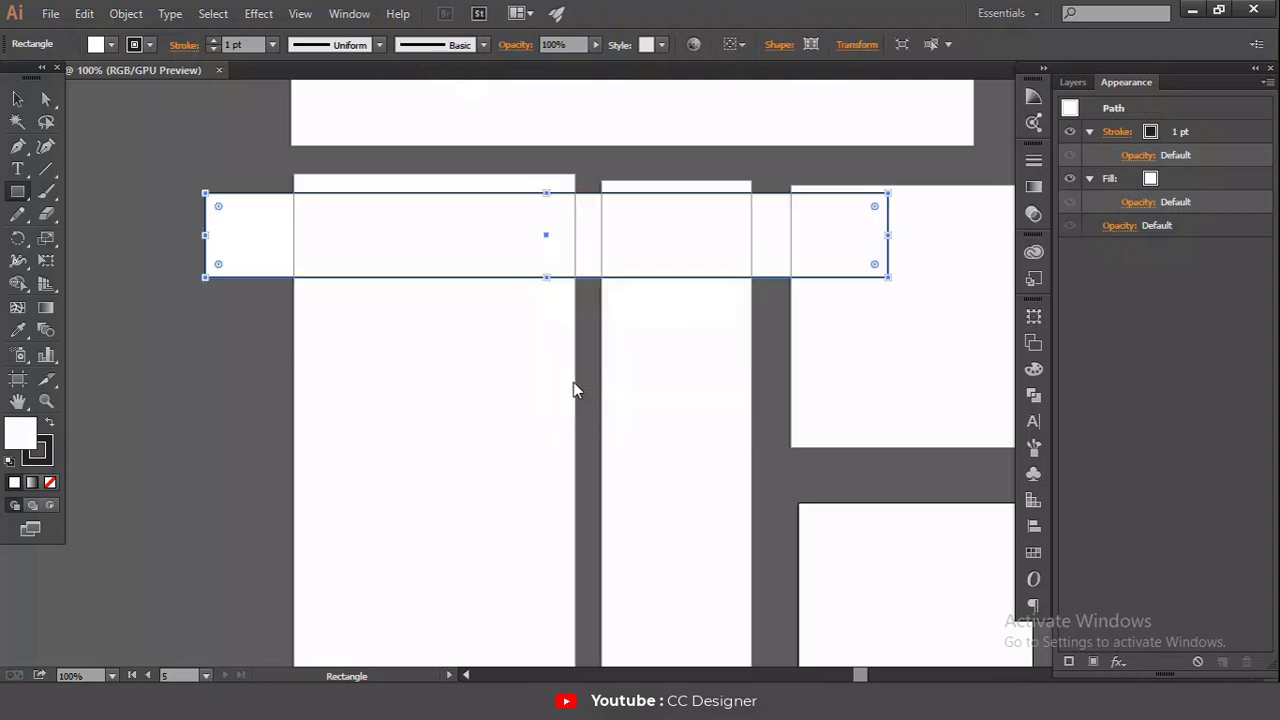
Step: Remove the stroke from the 728 × 90 px rectangle
click(147, 46)
click(10, 76)
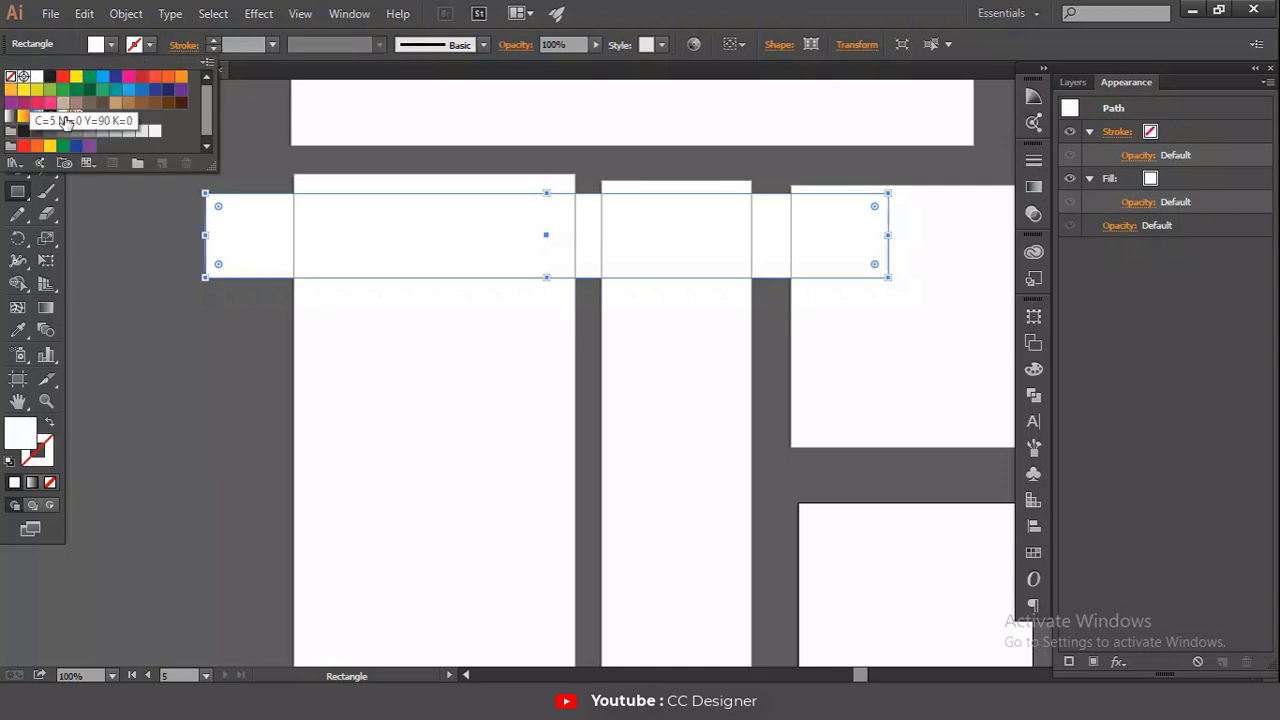
key(Escape)
Step: Move the rectangle to the banner artboard and center it horizontally and vertically using Align to Artboard
click(17, 99)
scroll(130, 259, up, 2)
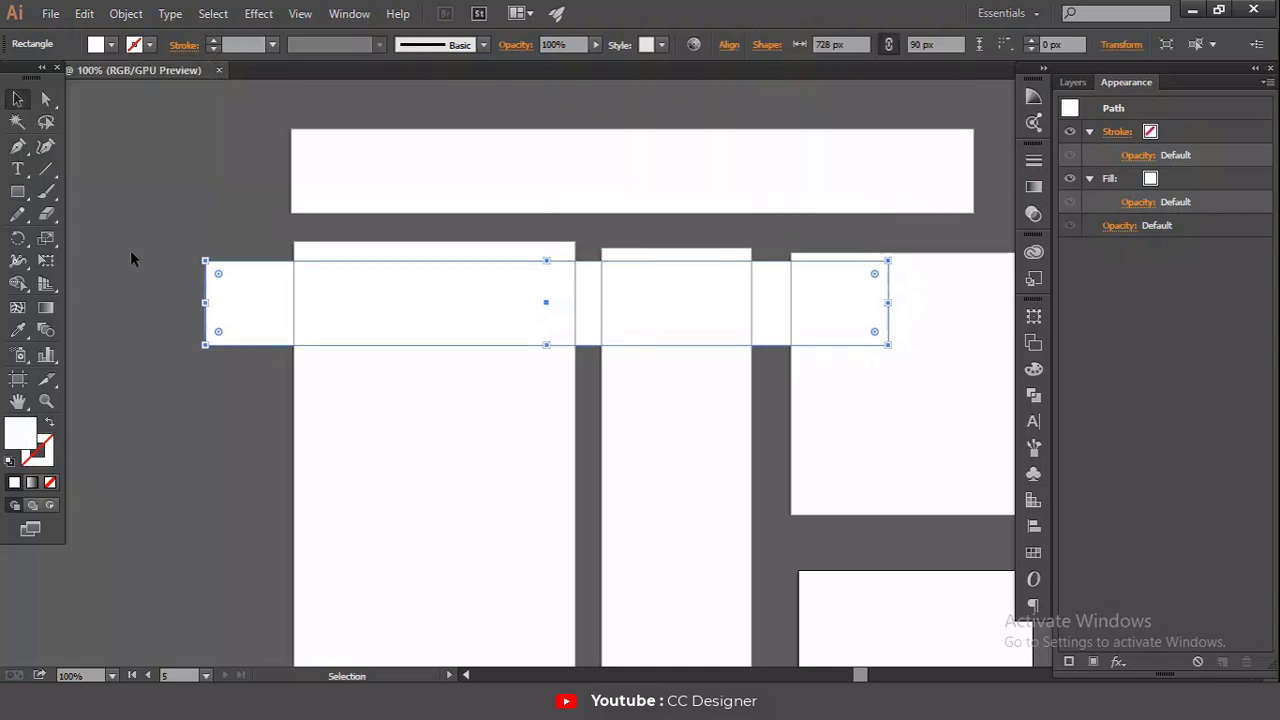
click(403, 178)
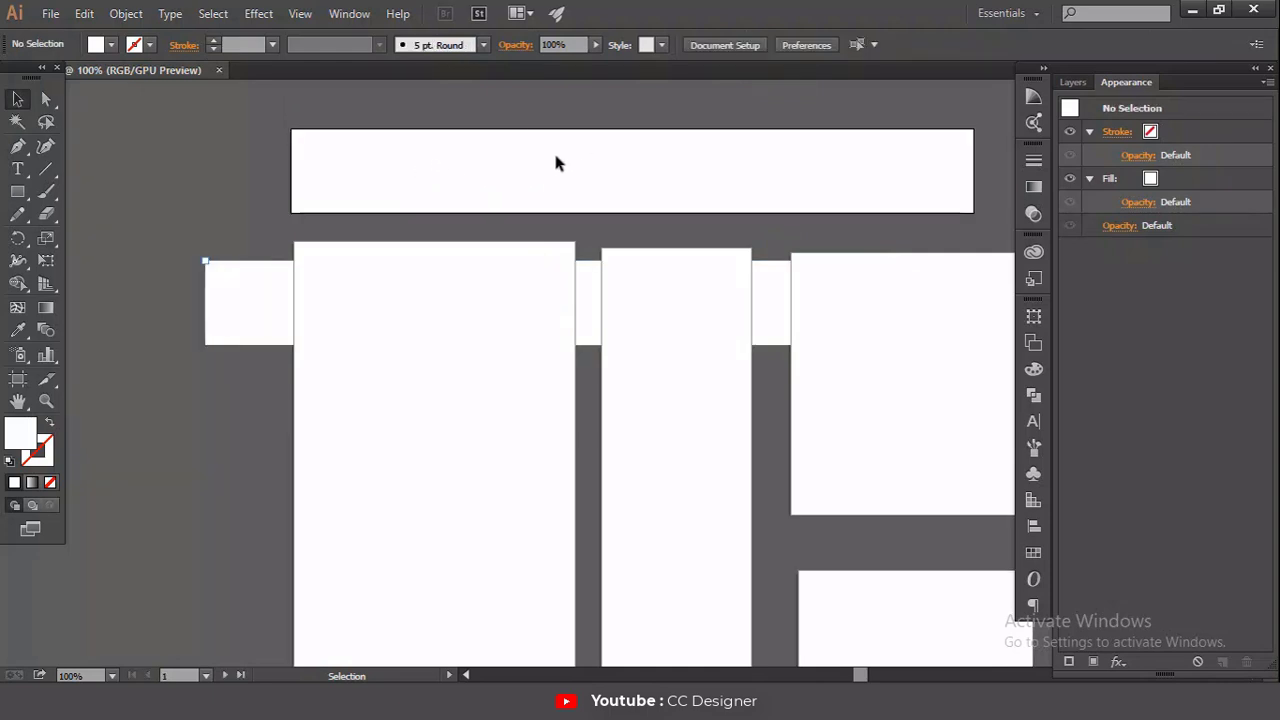
drag(251, 309, 160, 200)
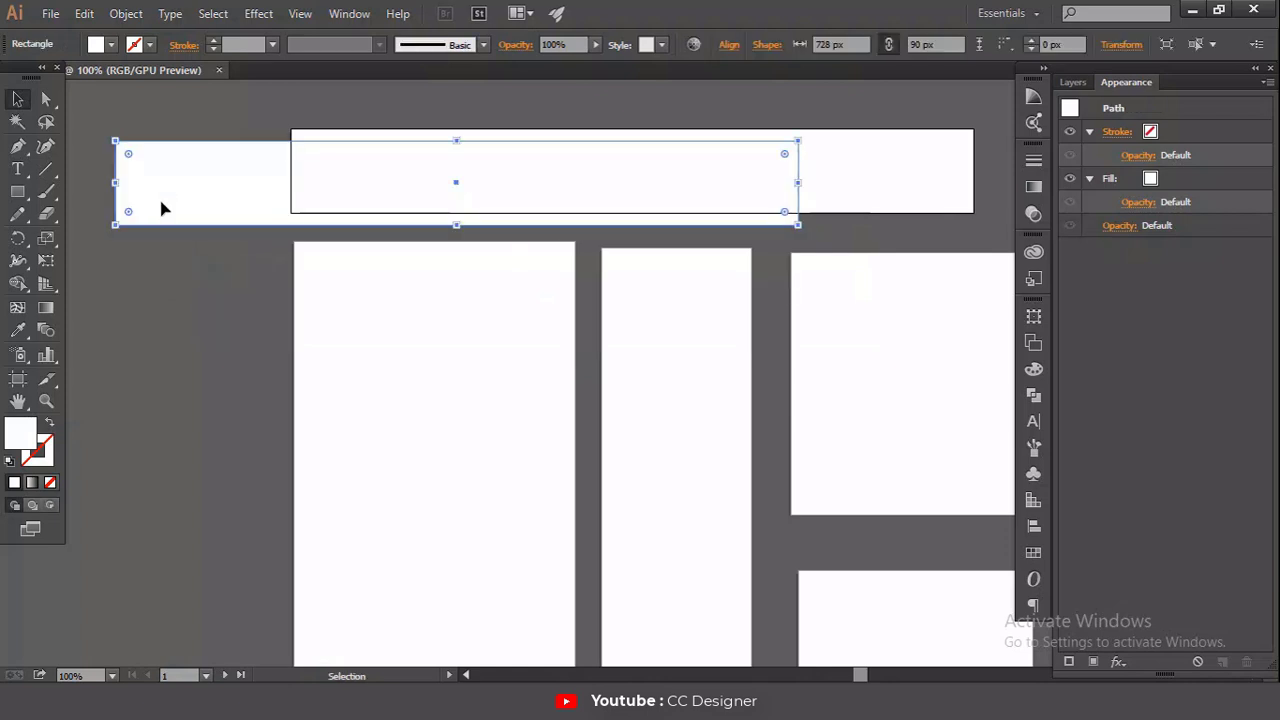
click(726, 47)
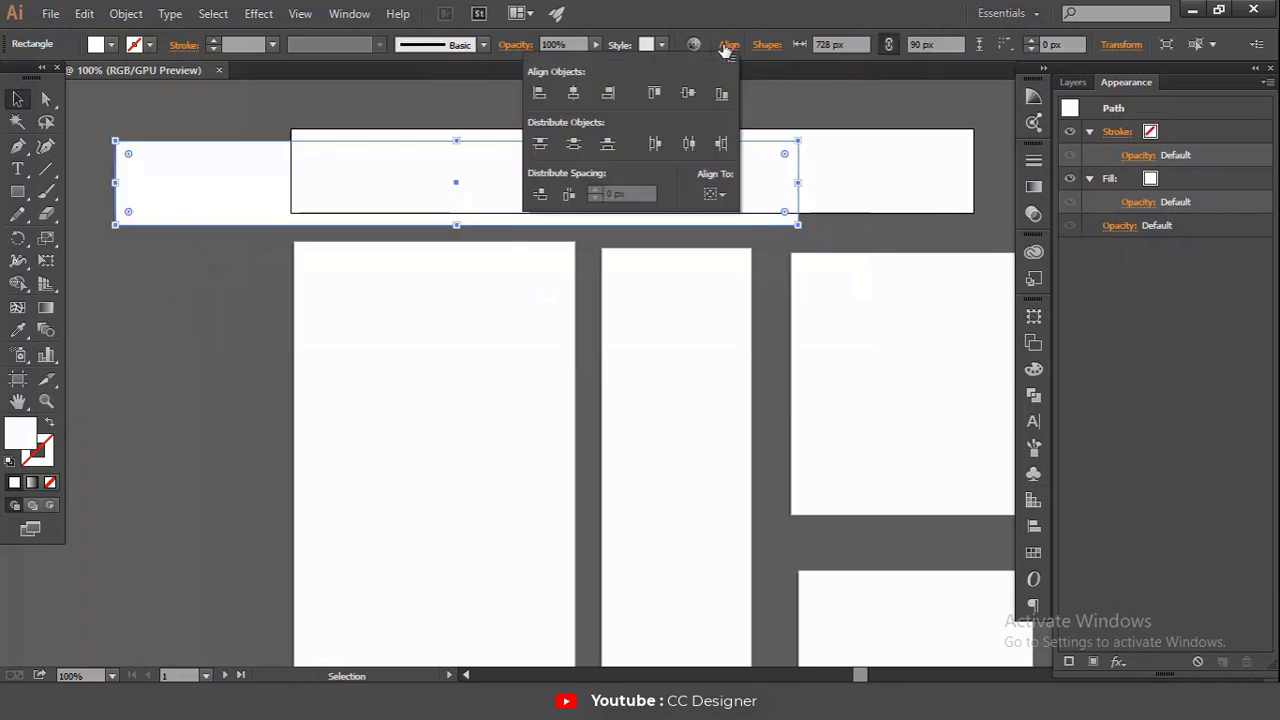
click(721, 196)
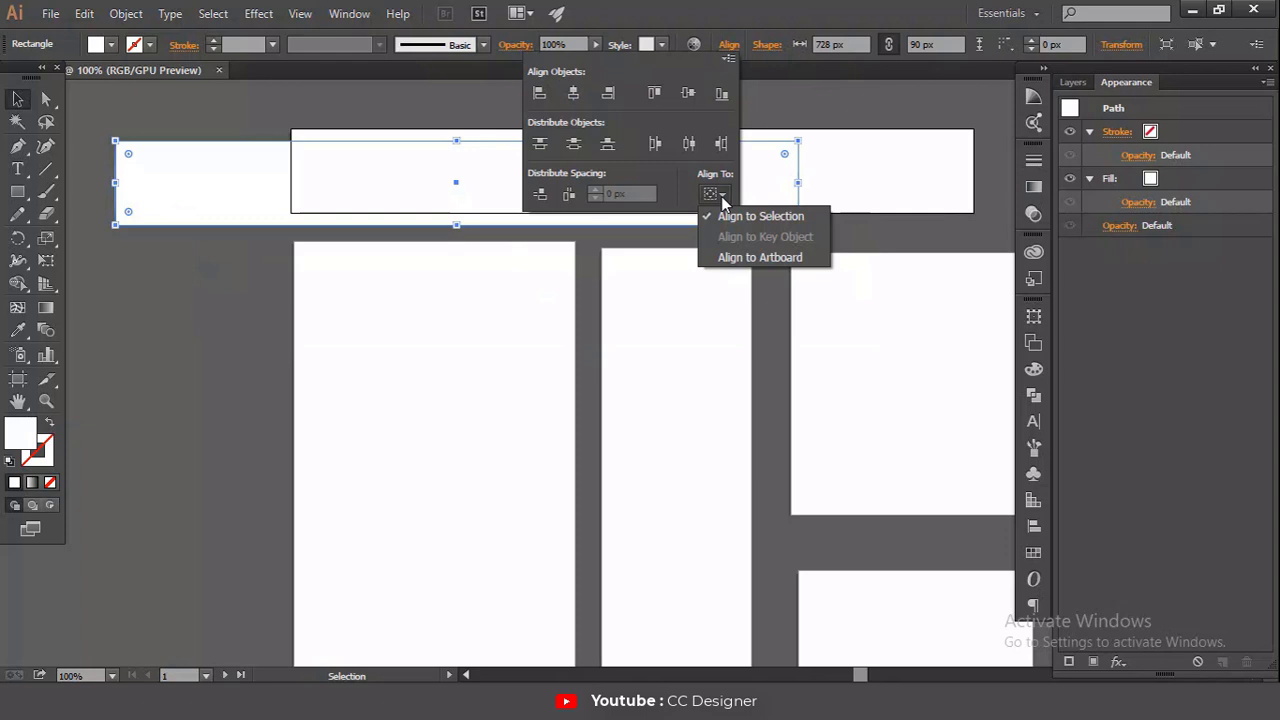
click(758, 258)
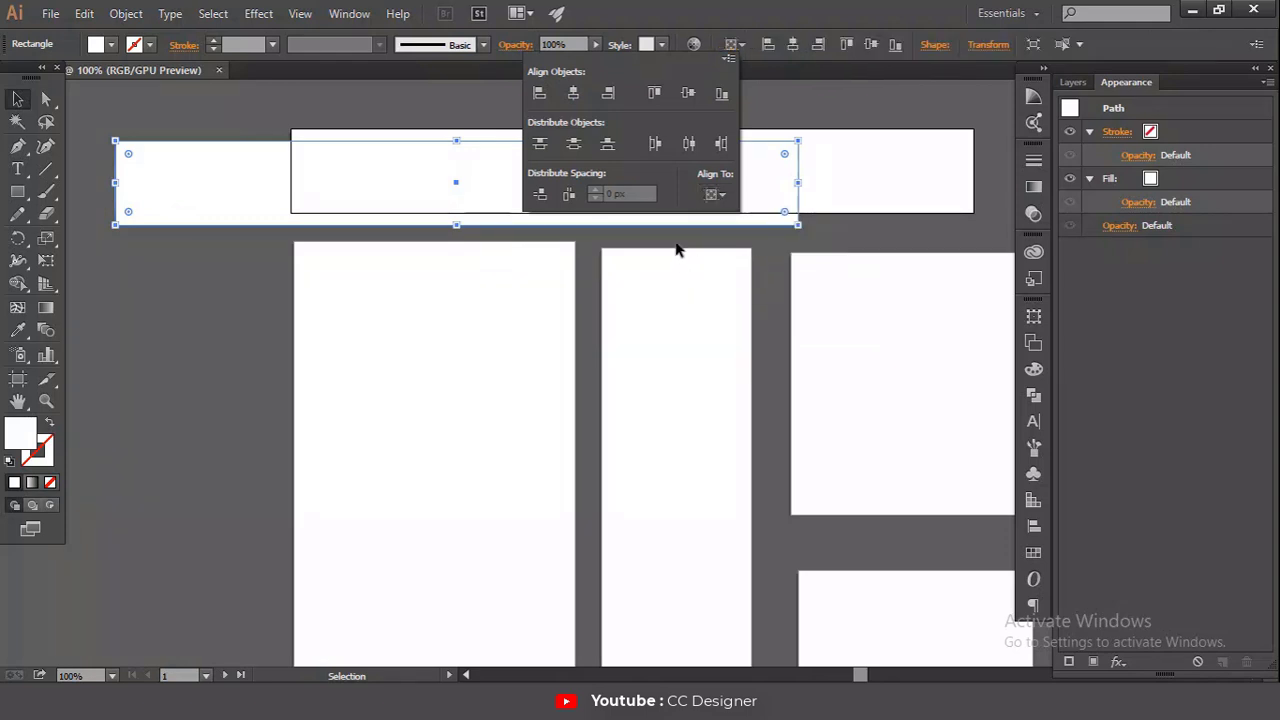
click(795, 47)
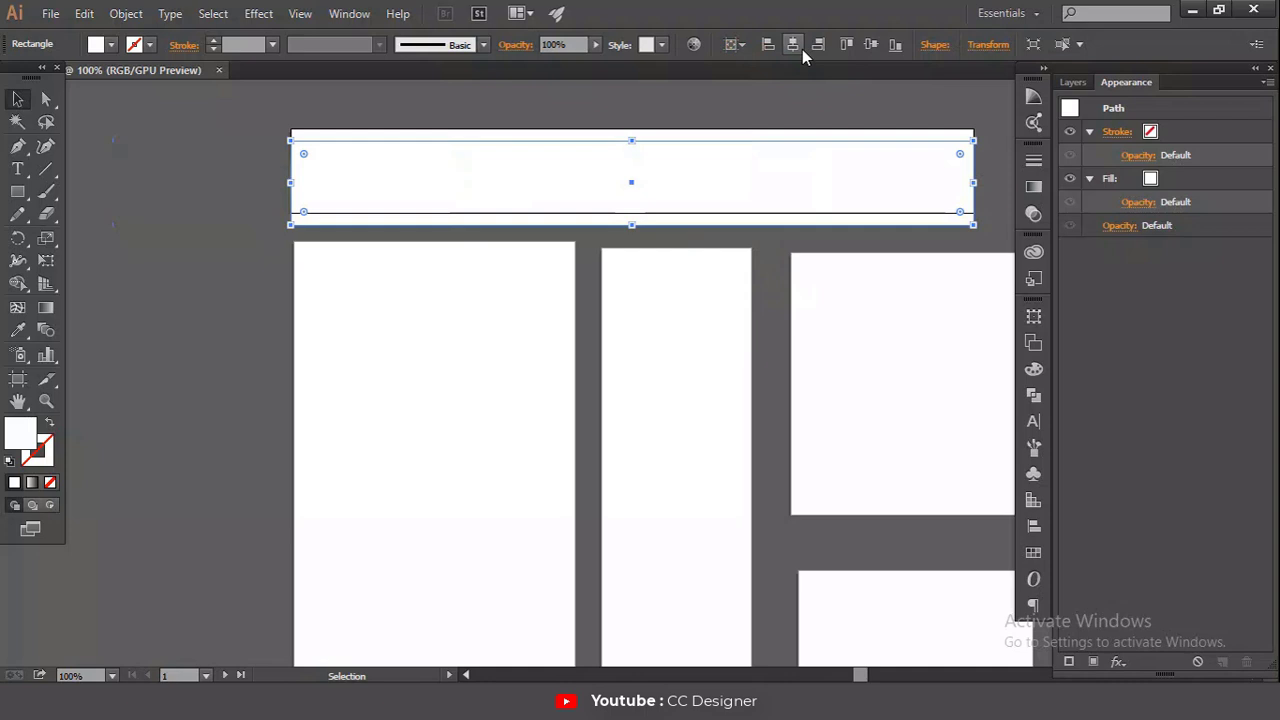
click(870, 46)
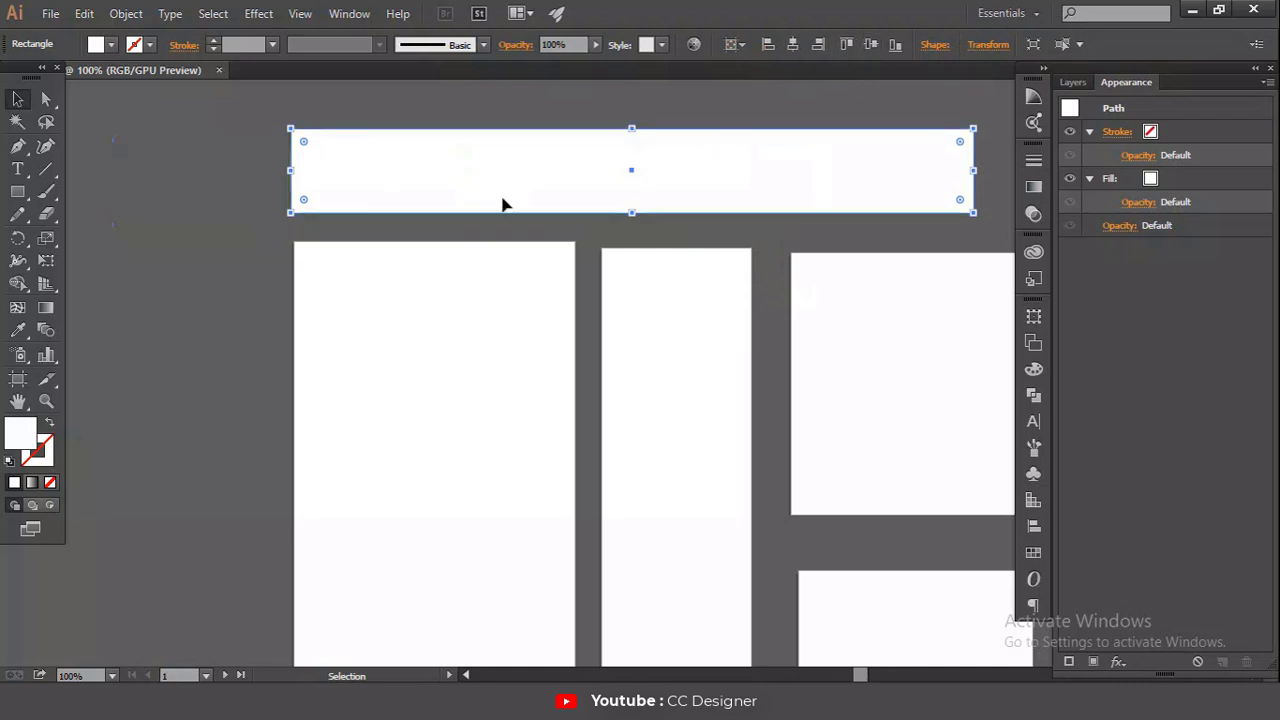
Step: Fill the banner rectangle with the dark blue swatch and deselect it
click(111, 44)
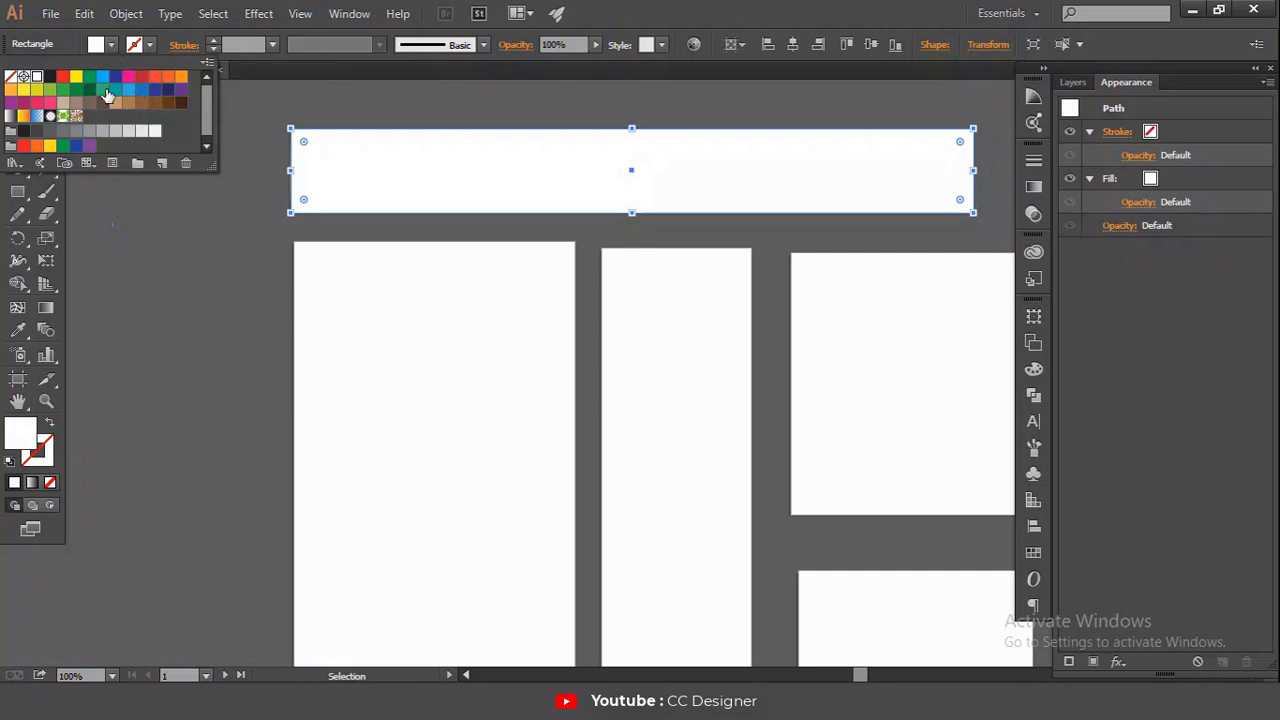
click(115, 77)
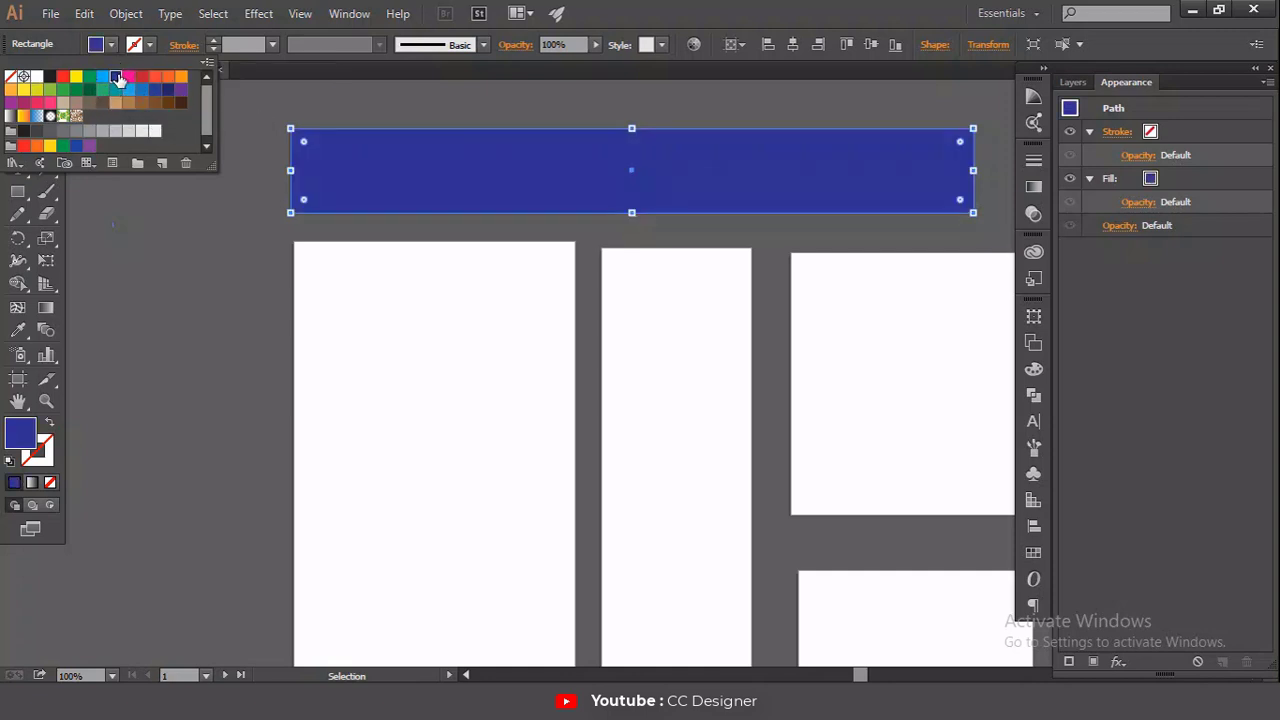
click(154, 238)
click(334, 234)
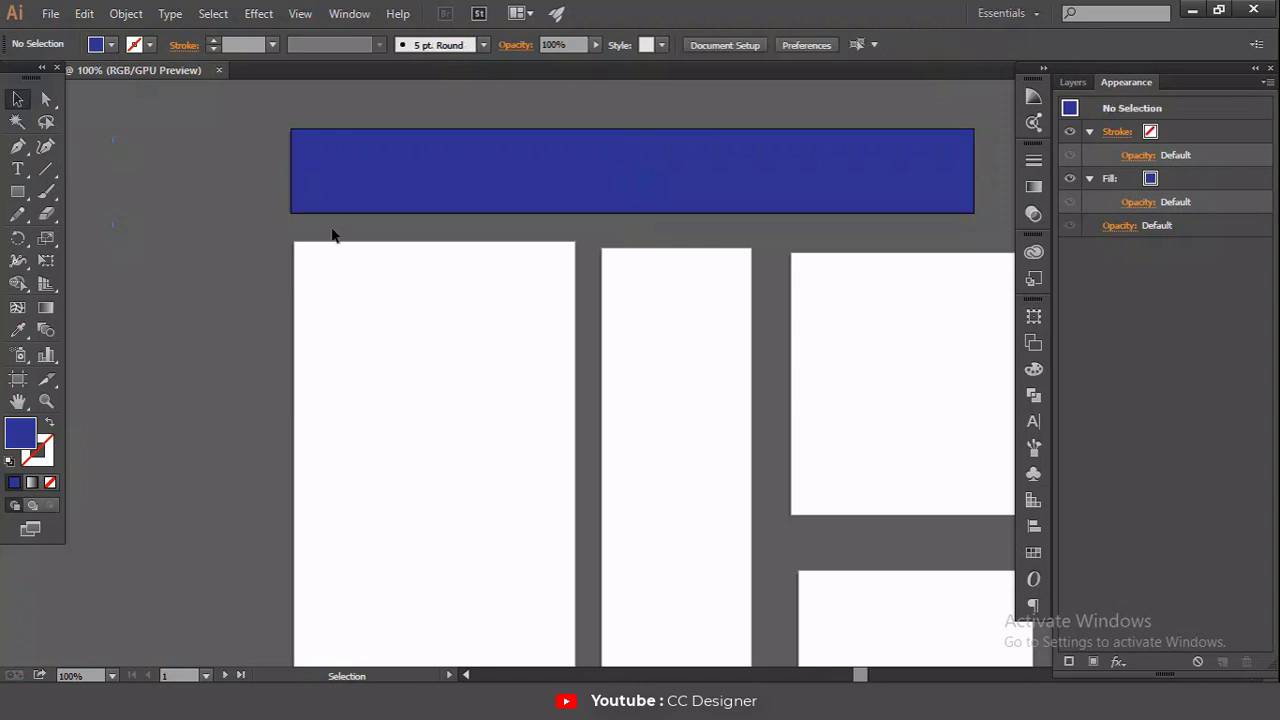
Step: Create a 300 × 600 px rectangle with the Rectangle tool
scroll(346, 249, down, 3)
click(22, 196)
click(266, 343)
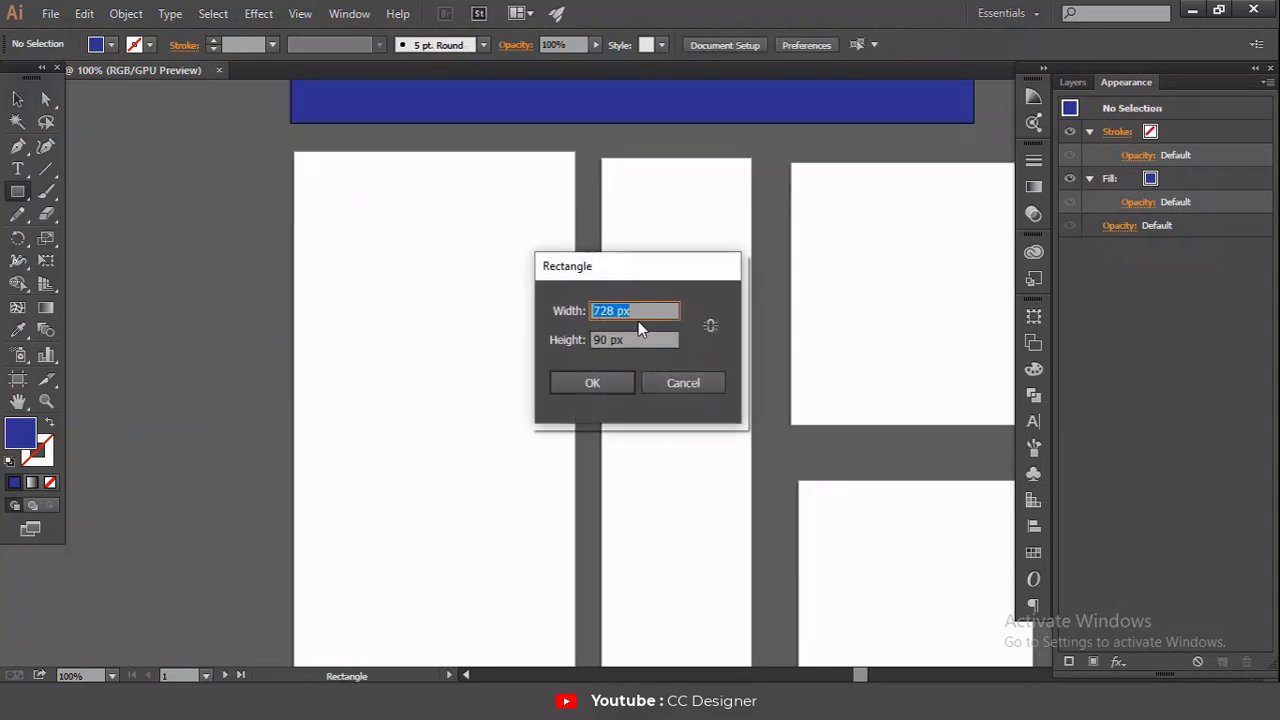
text(300)
key(Tab)
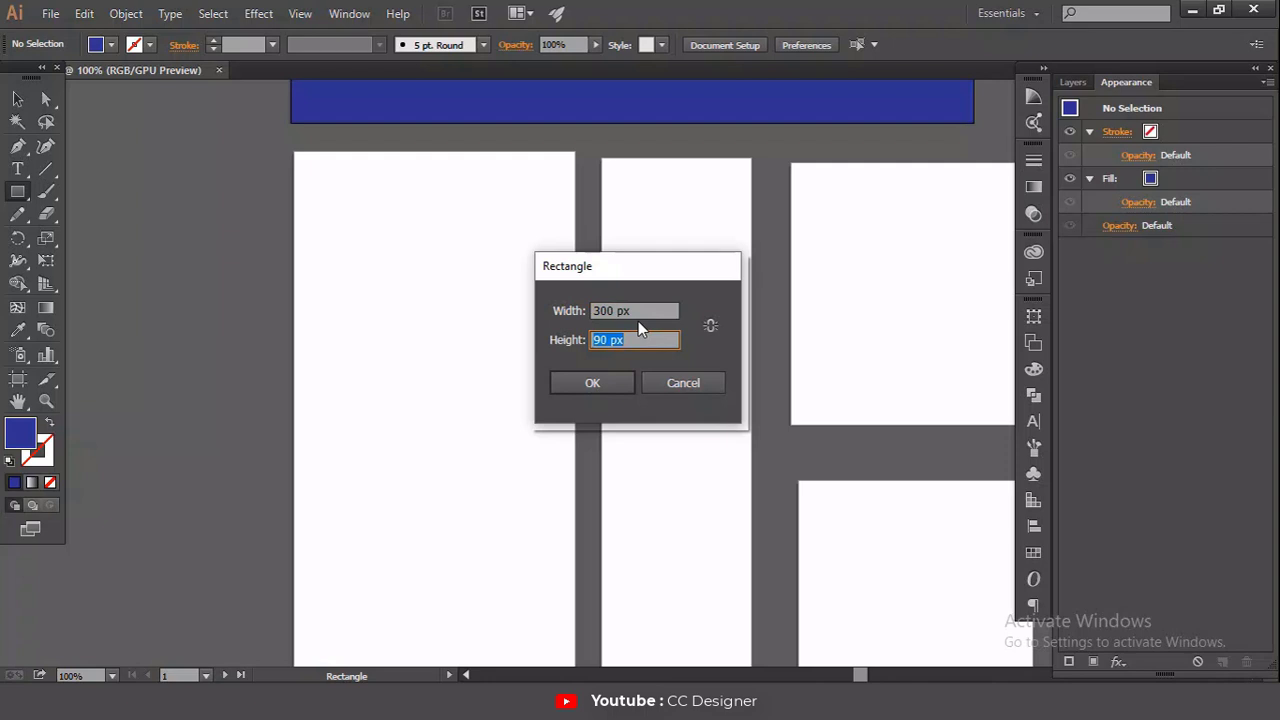
text(600 px)
click(571, 388)
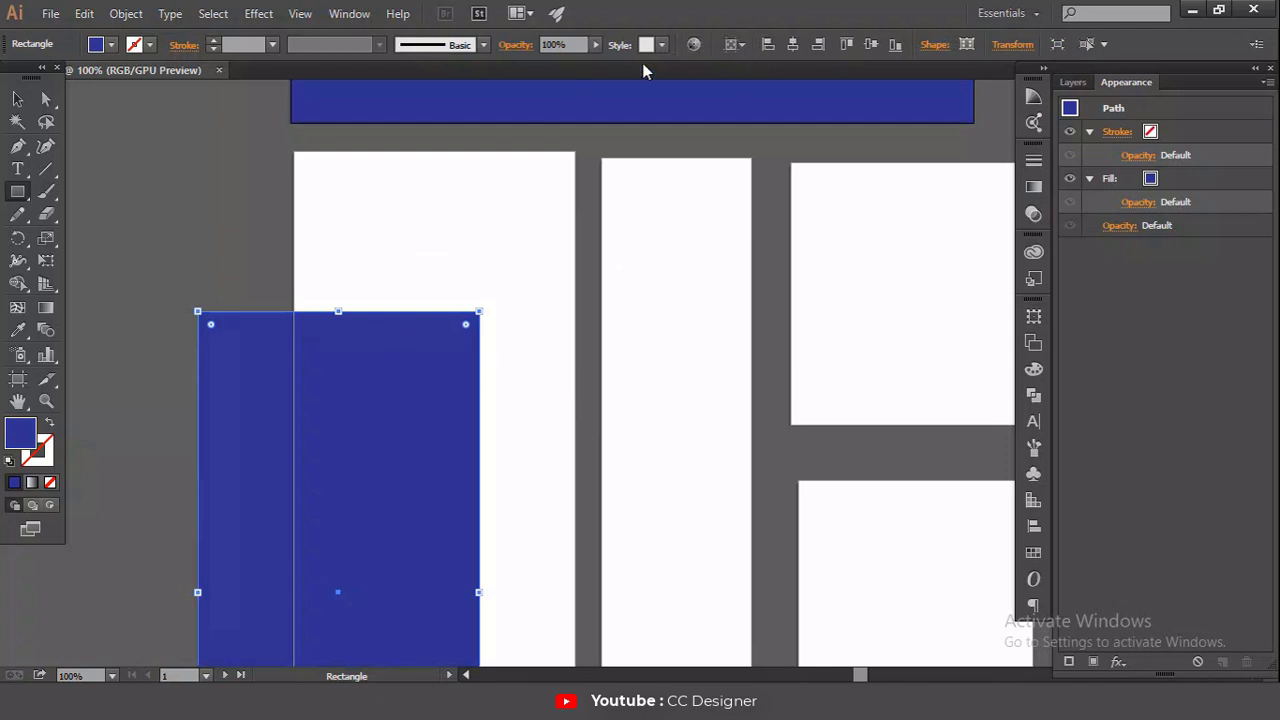
Step: Try to center the 300 × 600 px rectangle horizontally and vertically using Align to Artboard
click(740, 44)
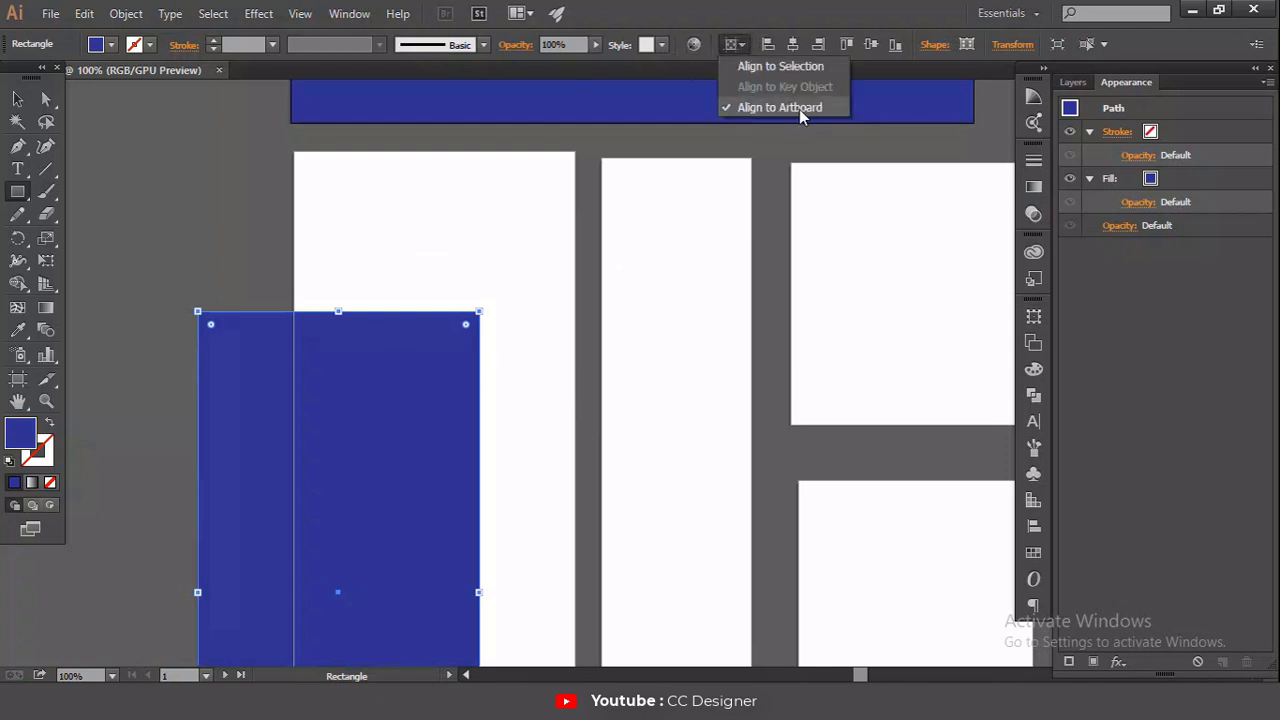
click(792, 44)
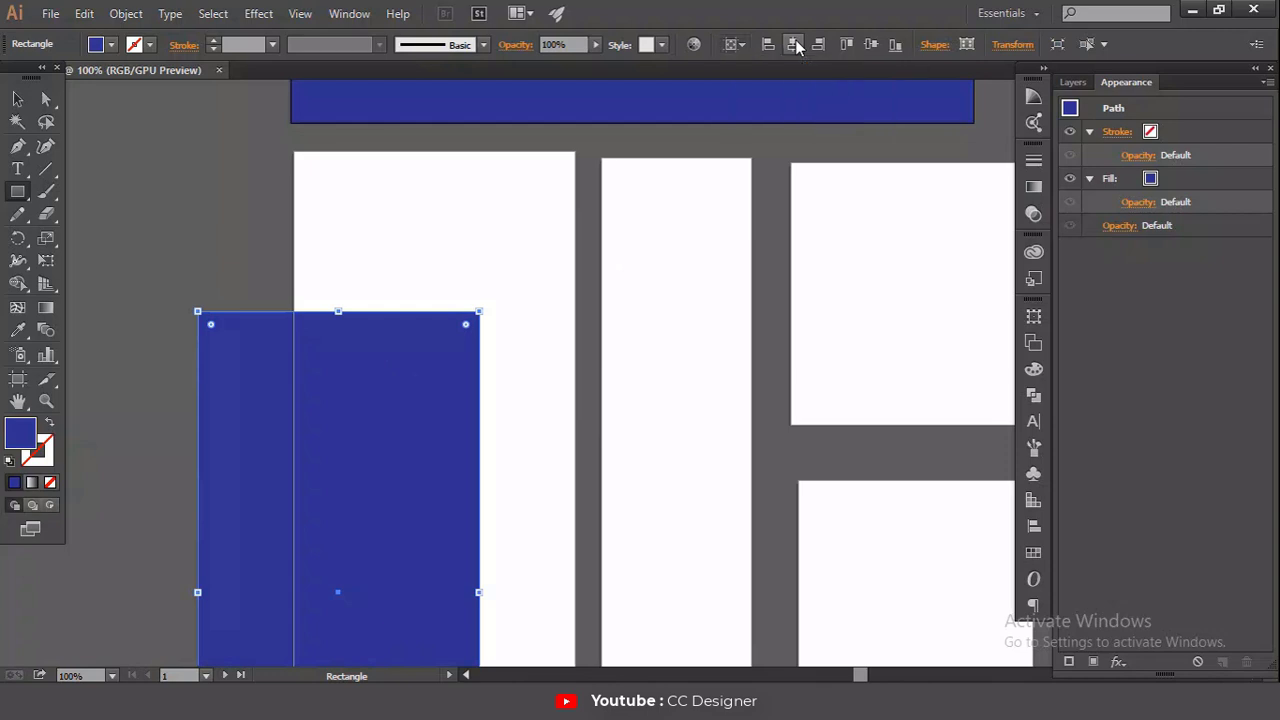
click(792, 44)
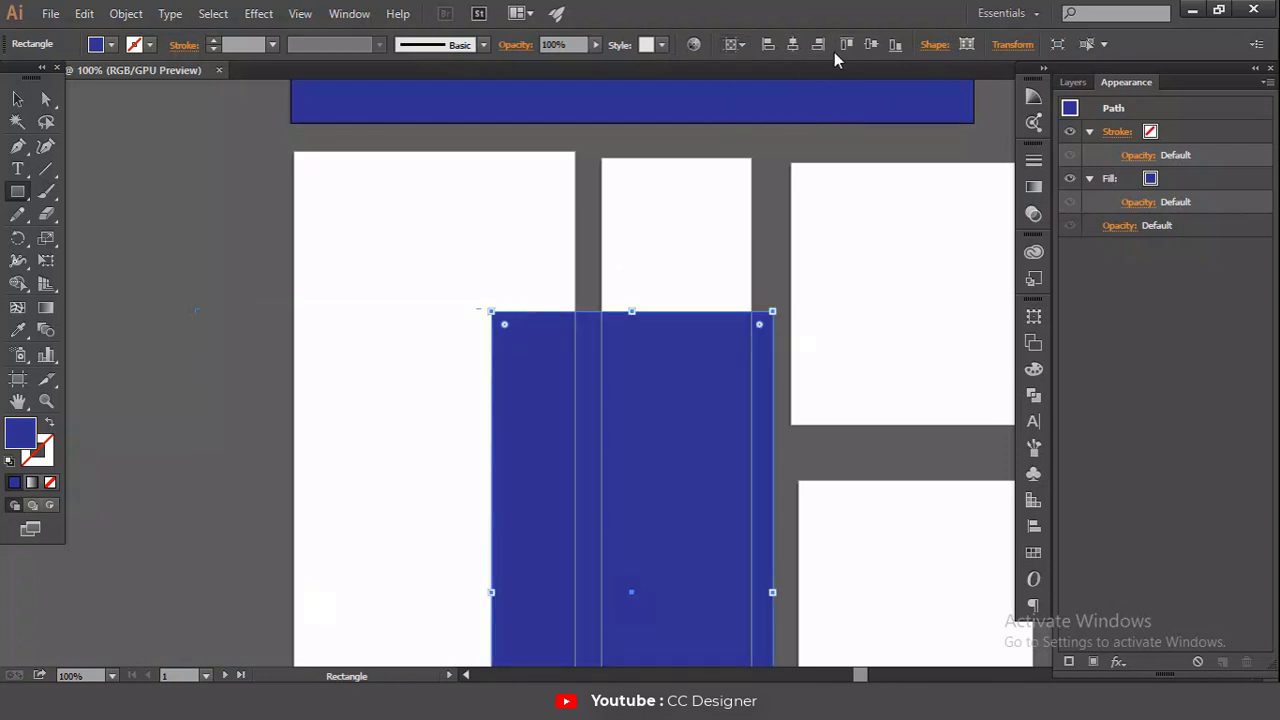
click(870, 46)
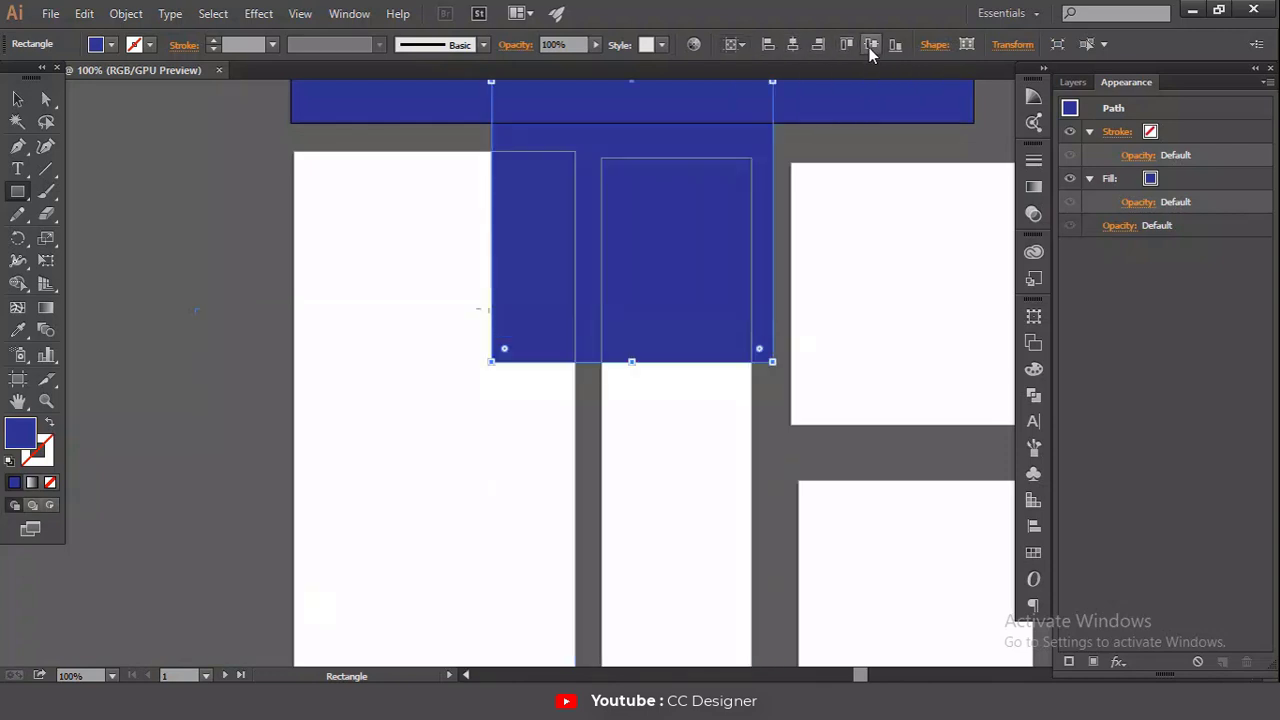
scroll(750, 200, up, 3)
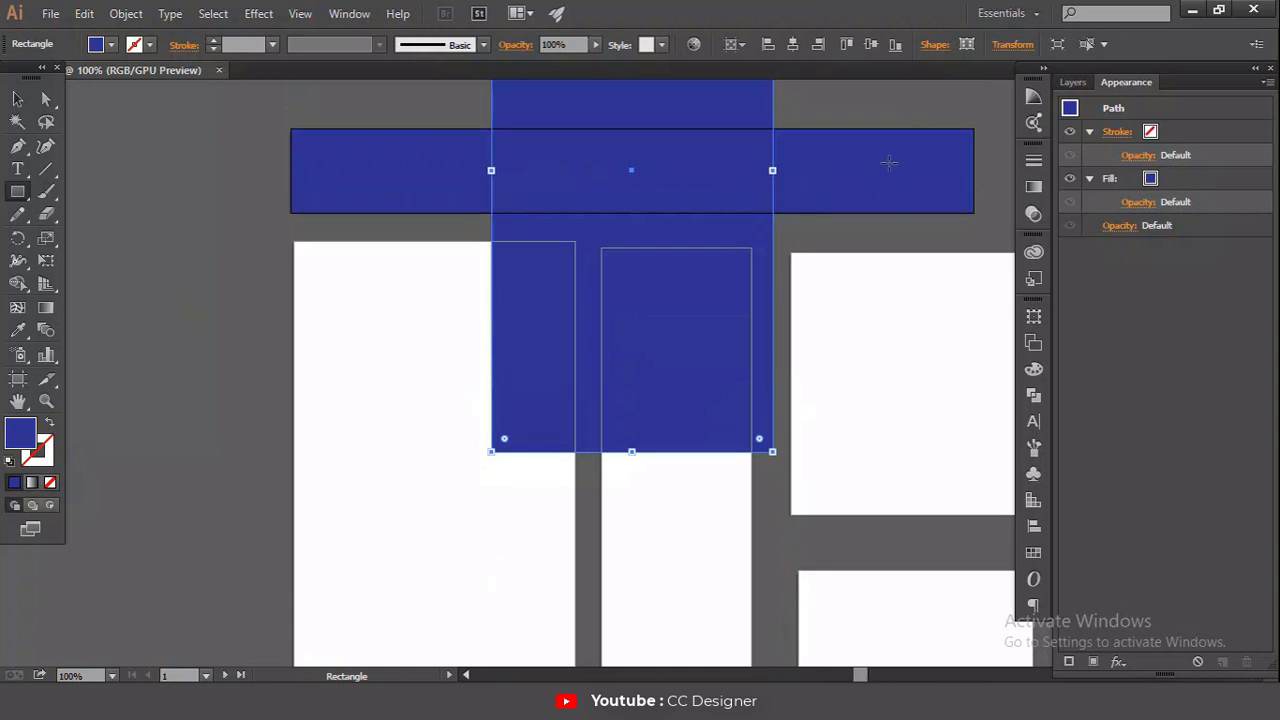
Step: Activate the 300 × 600 px artboard and center the matching rectangle on it horizontally and vertically
click(18, 99)
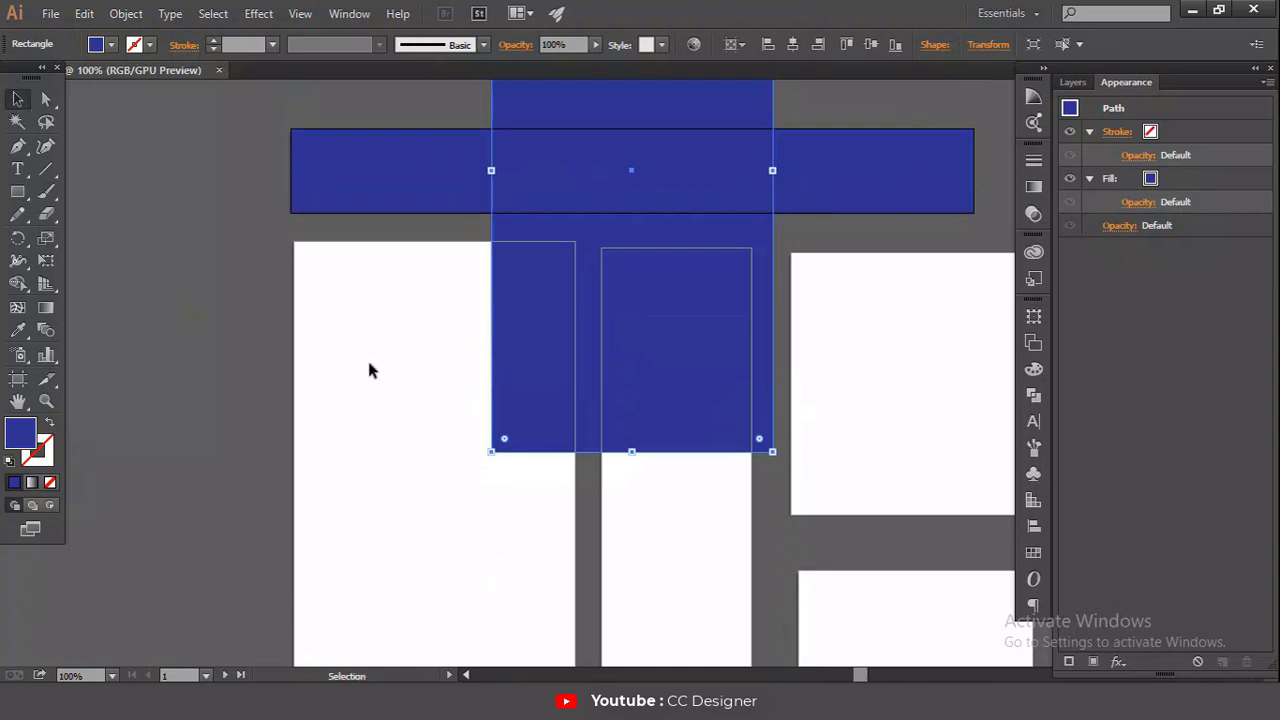
click(375, 332)
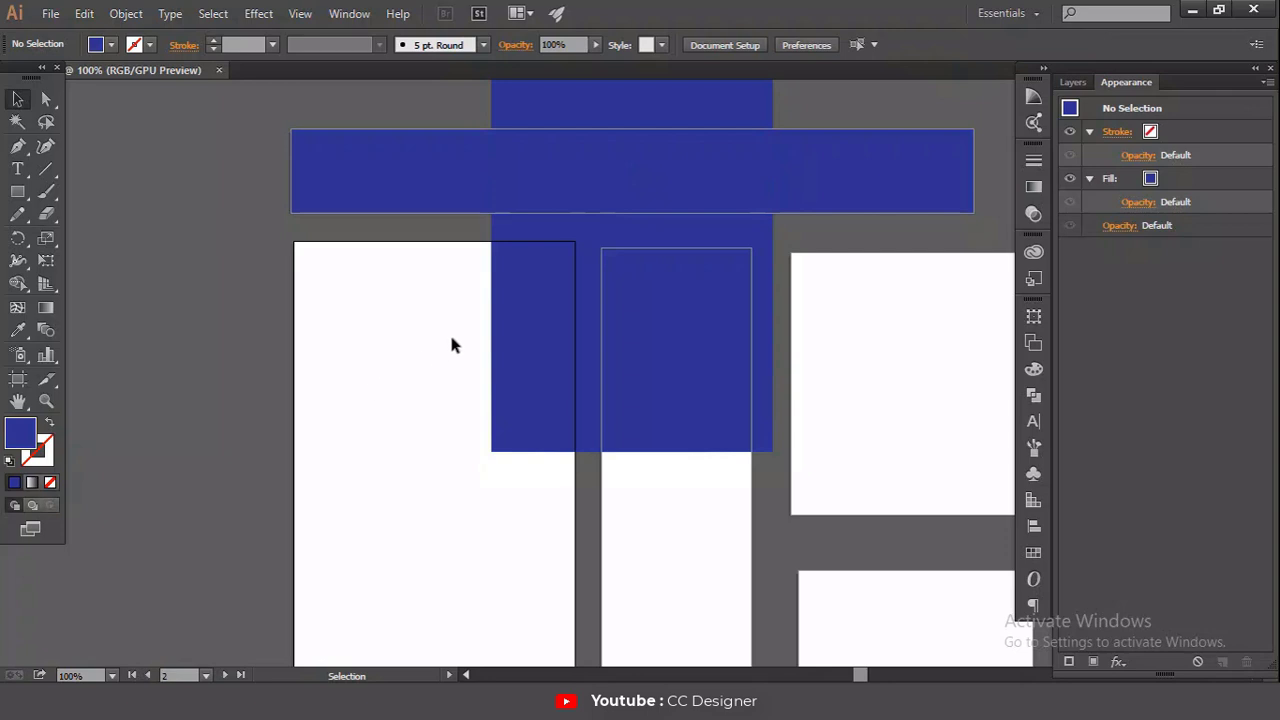
click(607, 243)
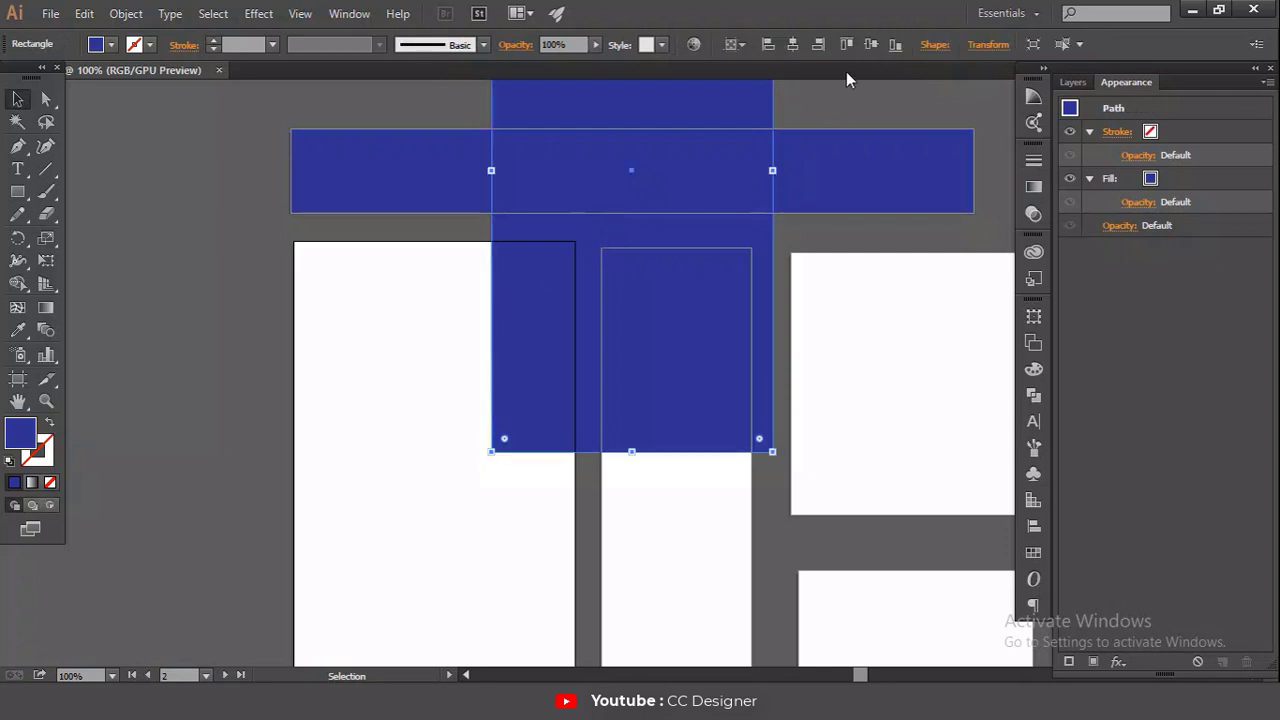
click(856, 47)
click(873, 50)
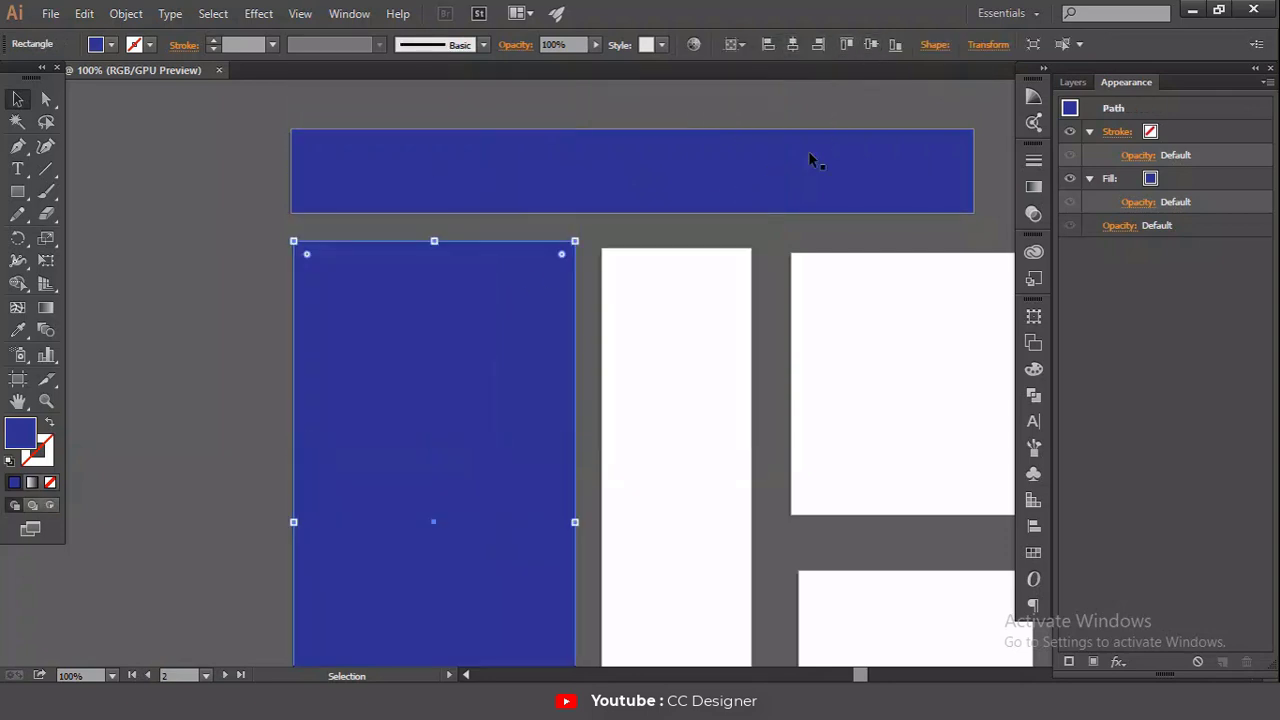
Step: Create a 160 × 600 px rectangle and center it on the tall narrow artboard
scroll(550, 380, down, 1)
scroll(530, 375, down, 3)
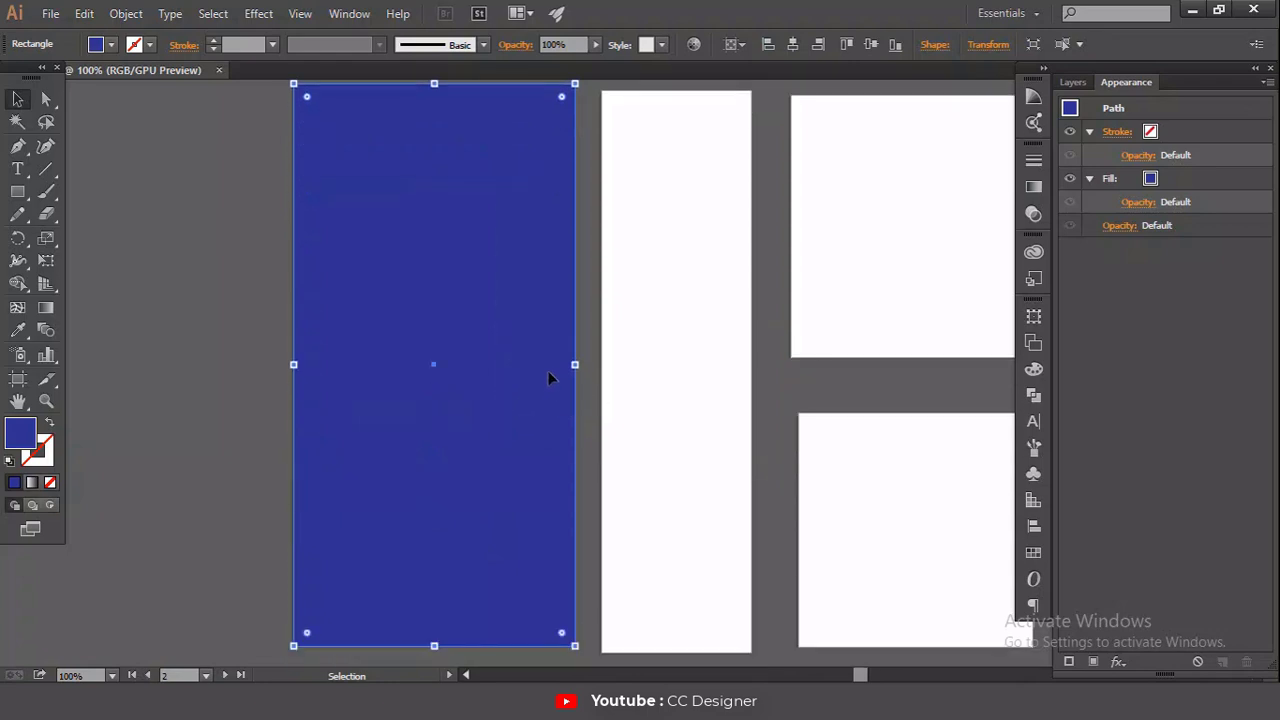
click(680, 304)
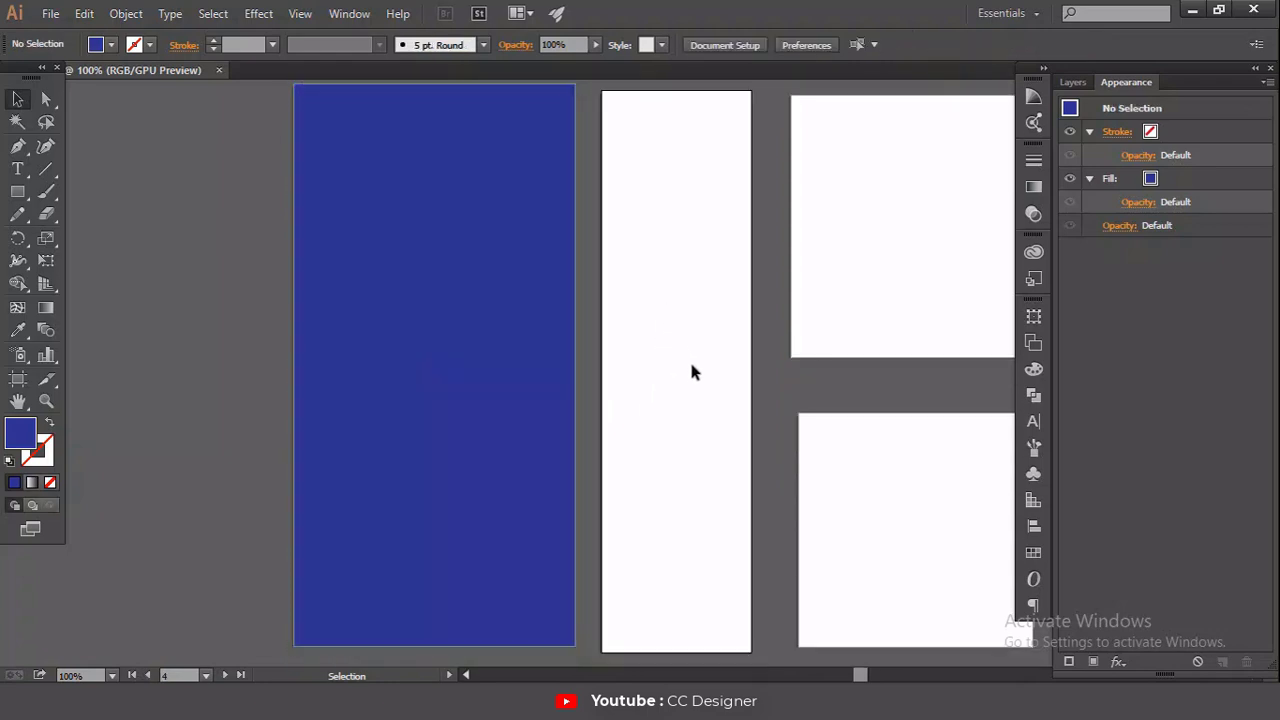
click(18, 192)
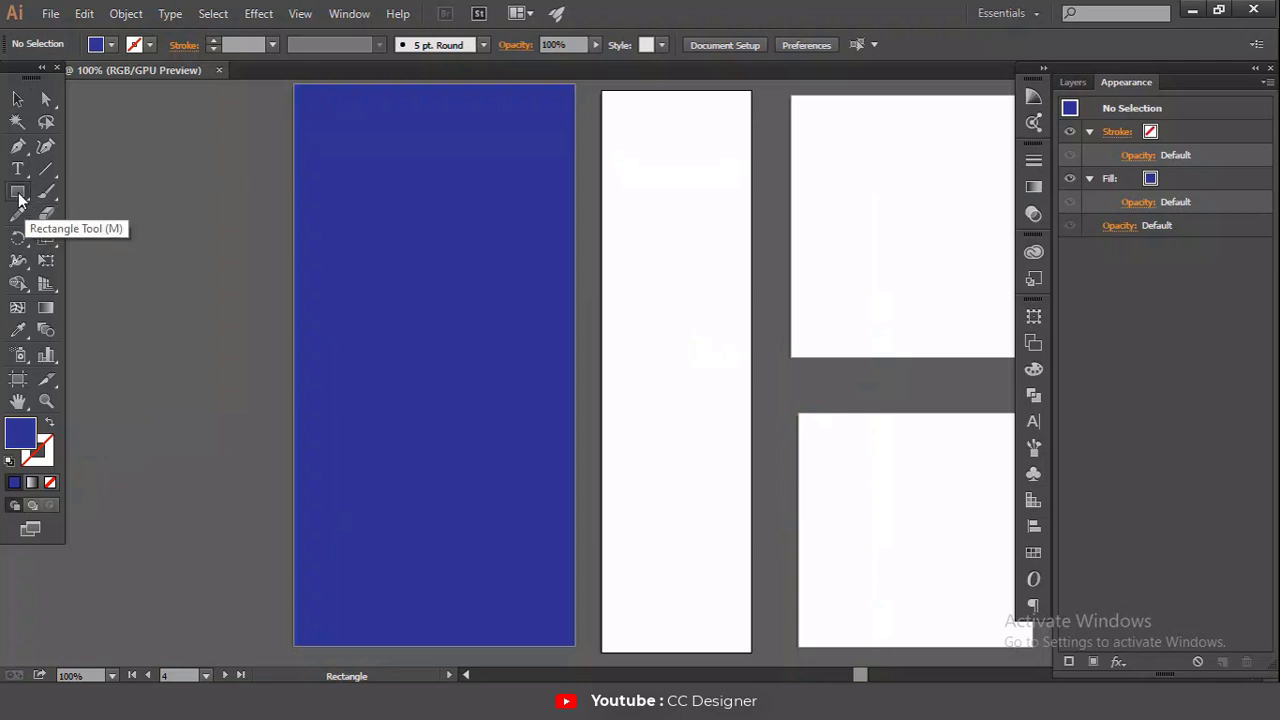
click(197, 268)
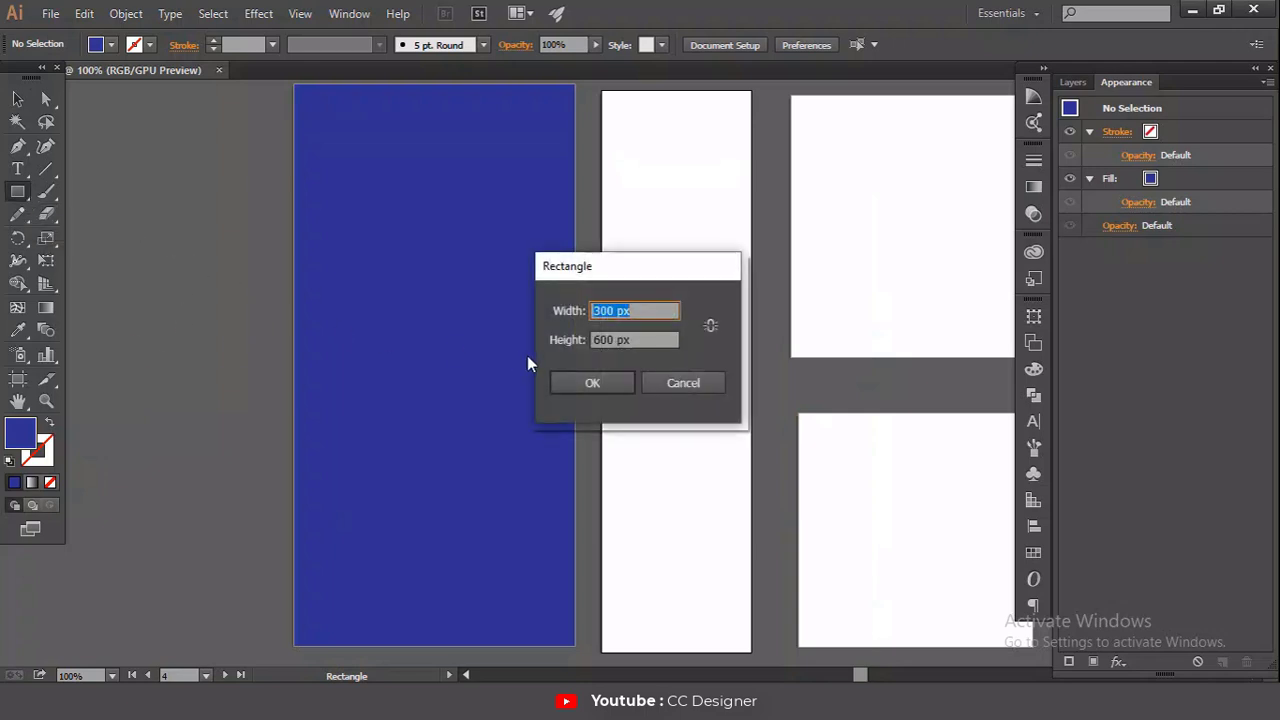
text(160 px)
key(Tab)
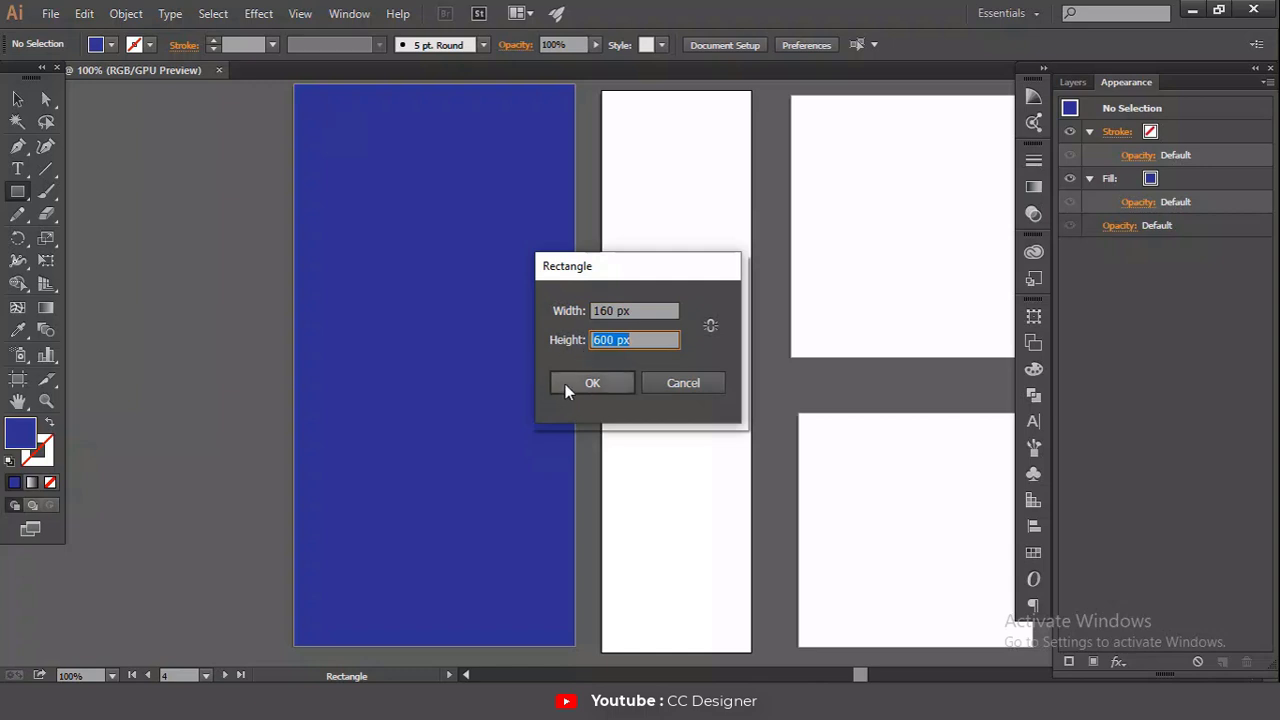
click(565, 384)
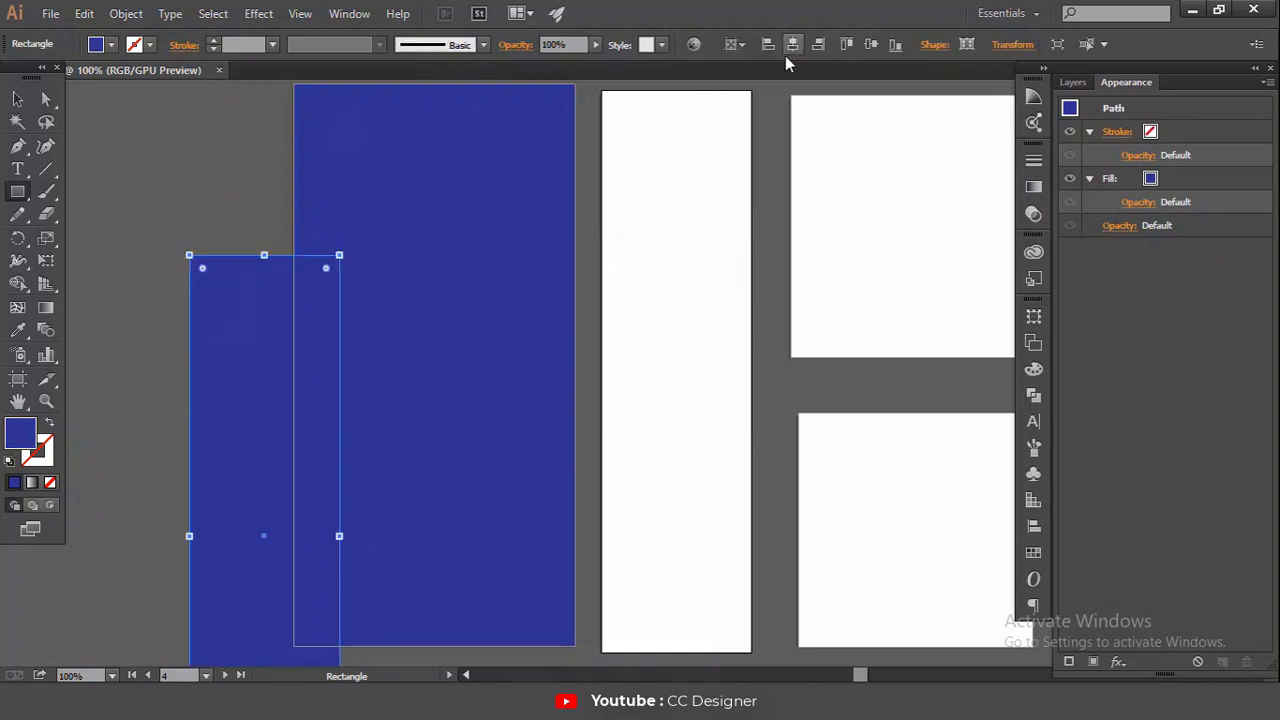
click(790, 53)
click(850, 47)
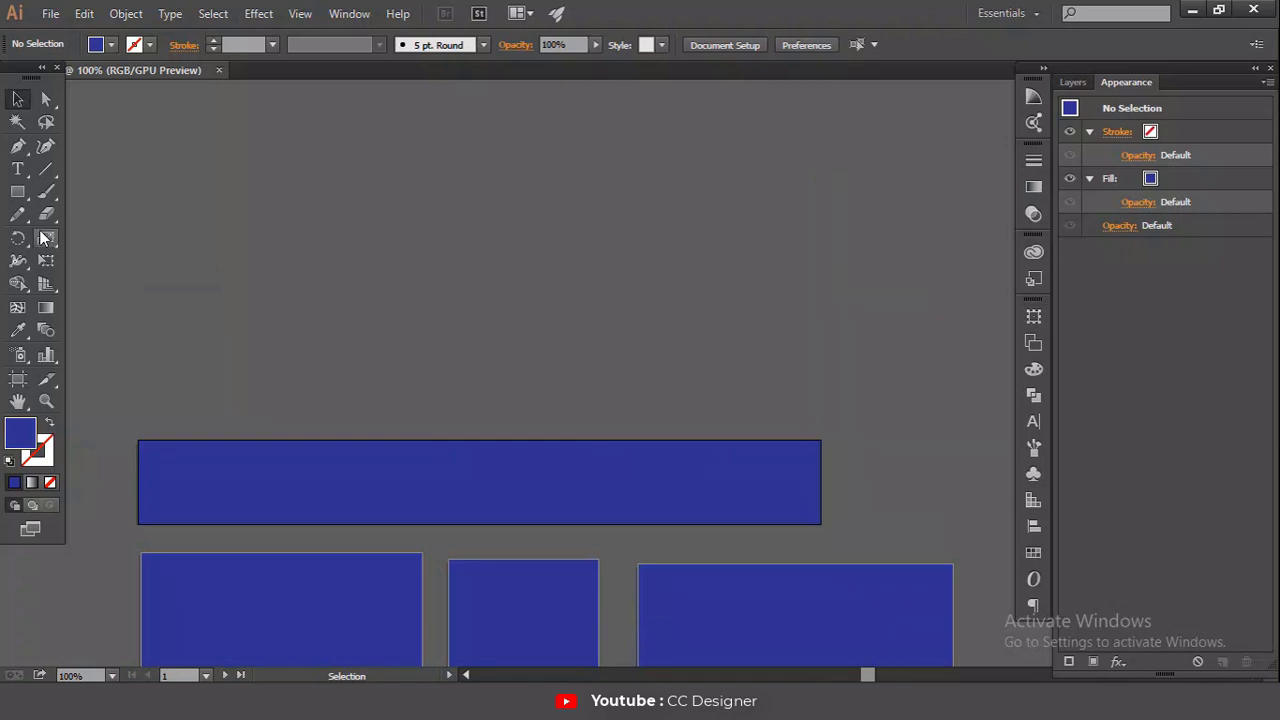
Step: Draw an unfilled hexagon with the Polygon tool in the empty area above the 728 × 90 px banner
click(17, 191)
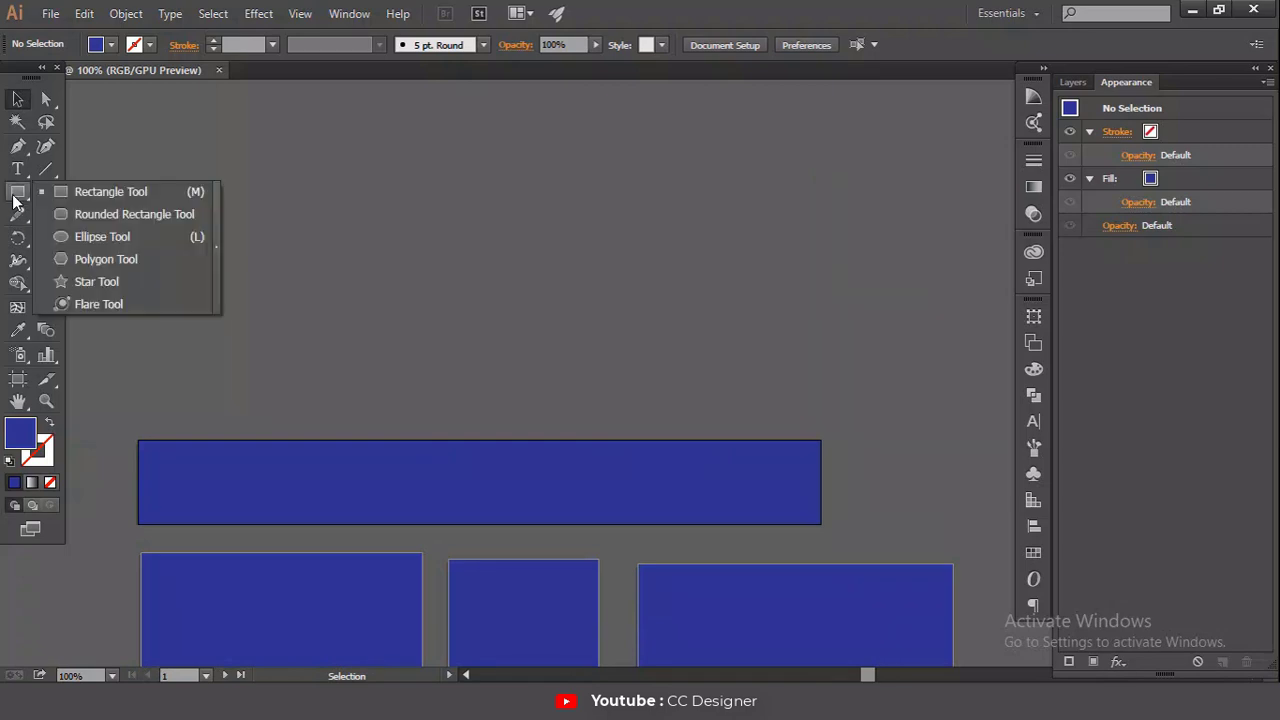
click(127, 262)
drag(298, 226, 328, 258)
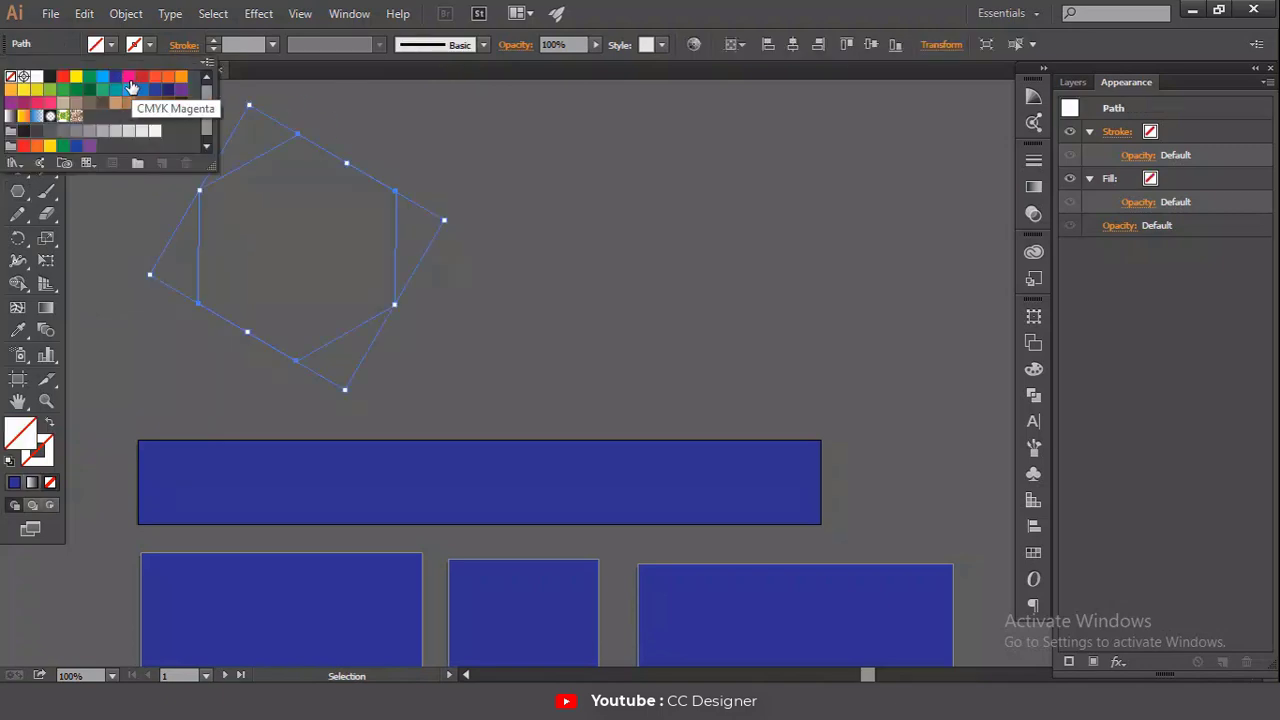
Step: Give the hexagon a red stroke with a weight of 26 pt and deselect it
click(141, 80)
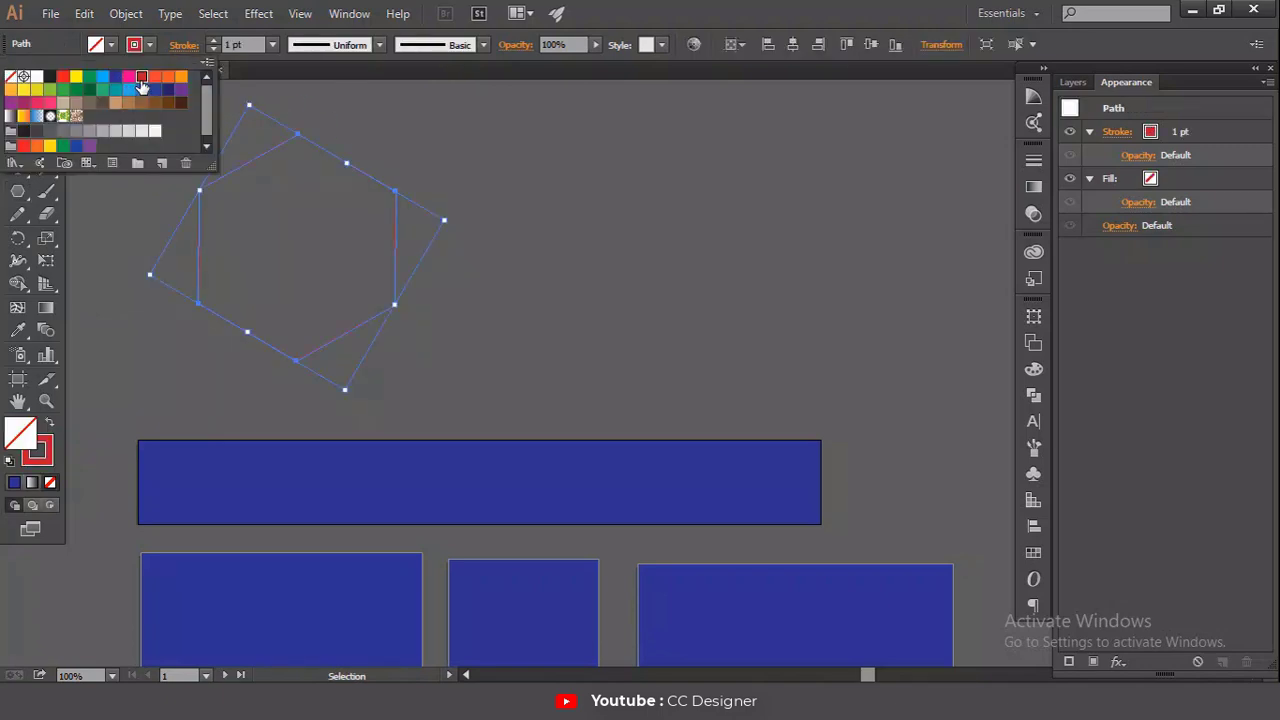
click(212, 40)
click(212, 40)
click(212, 40)
click(212, 40)
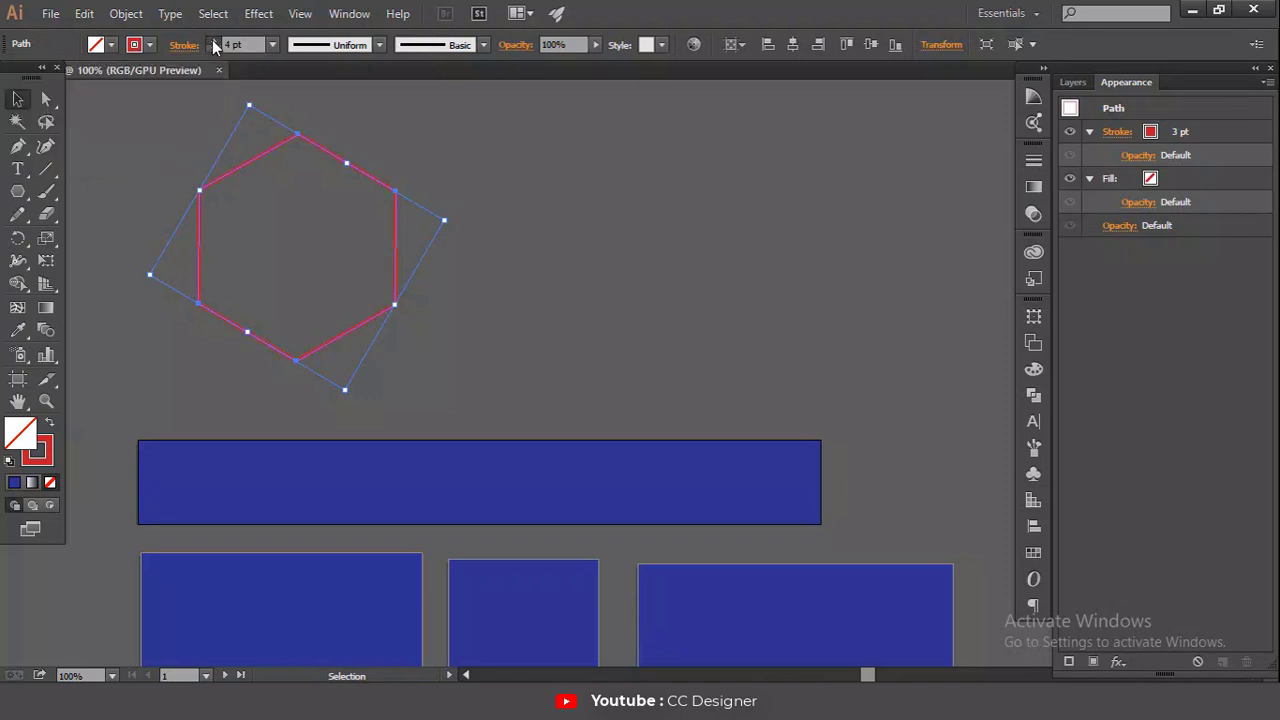
click(212, 40)
click(212, 40)
click(212, 40)
click(212, 40)
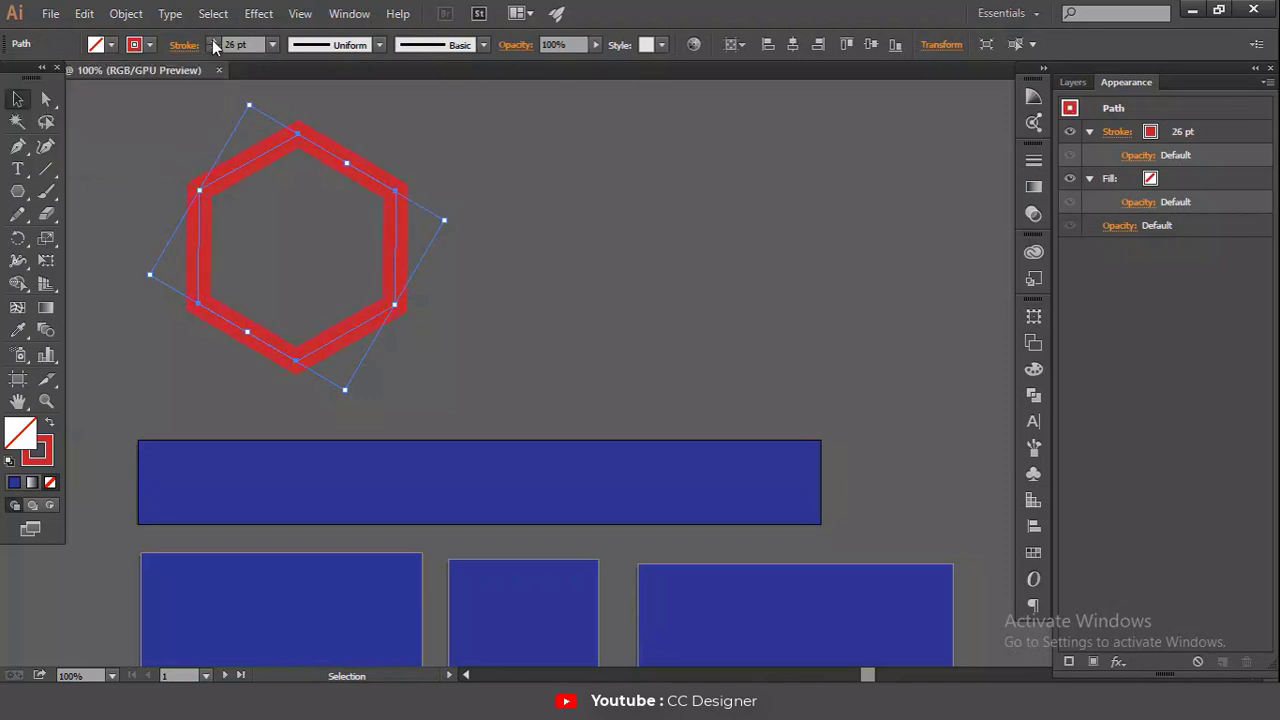
click(398, 125)
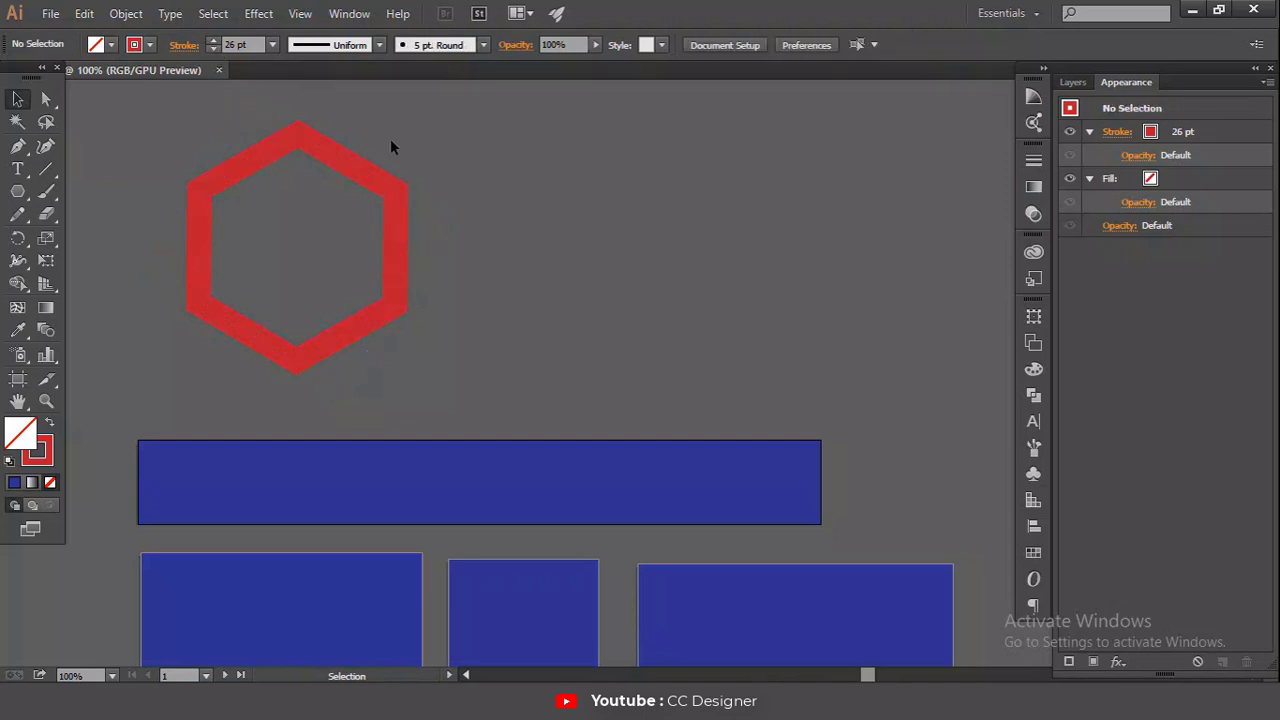
Step: Duplicate the red hexagon to its right and scale the copy down proportionally to about two thirds
click(271, 149)
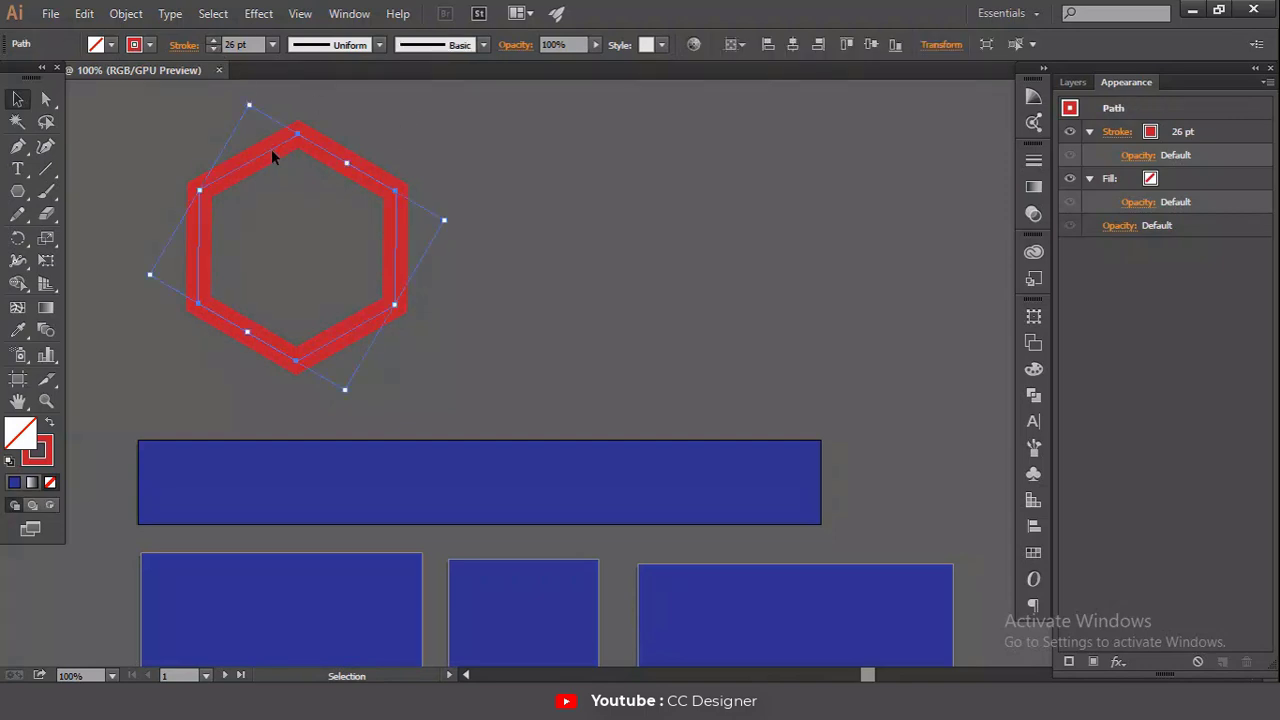
drag(271, 149, 484, 177)
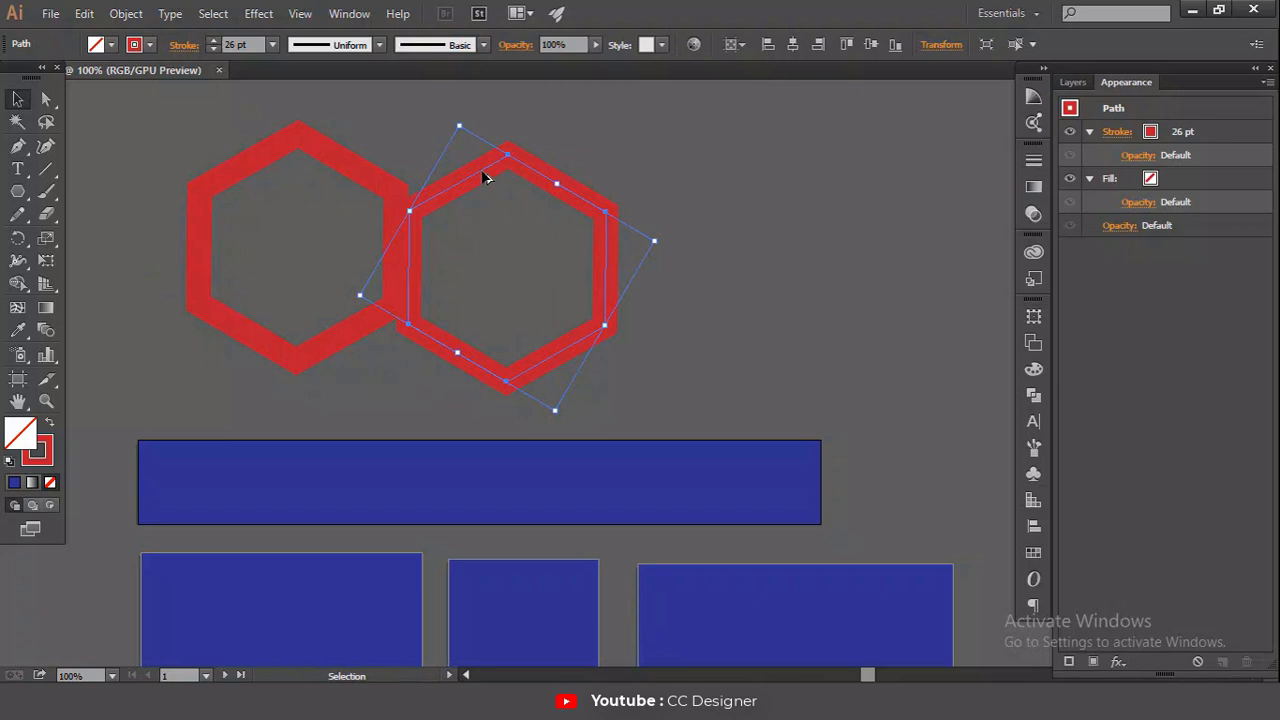
drag(653, 244, 574, 240)
Step: Center the two hexagons on each other horizontally and vertically using Align to Selection
drag(115, 205, 537, 300)
click(733, 45)
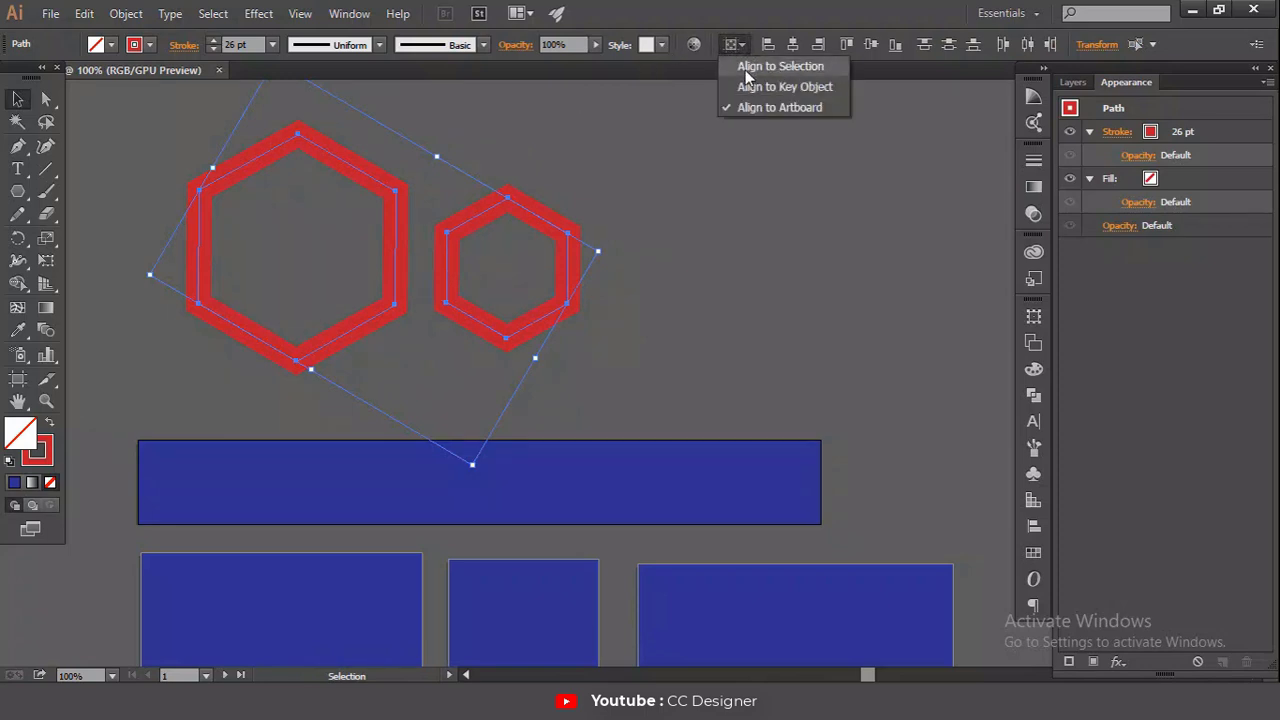
click(792, 46)
click(871, 46)
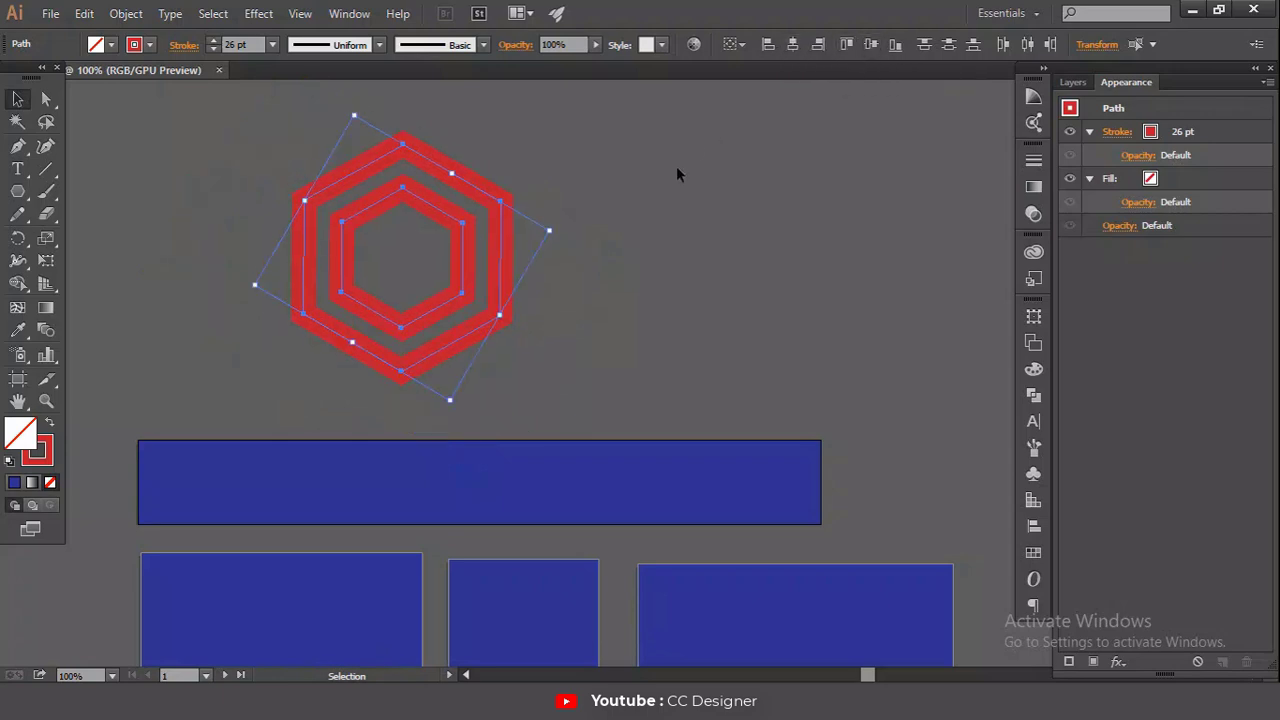
click(647, 226)
Step: Expand the strokes of both hexagons into red filled shapes
click(415, 273)
click(124, 14)
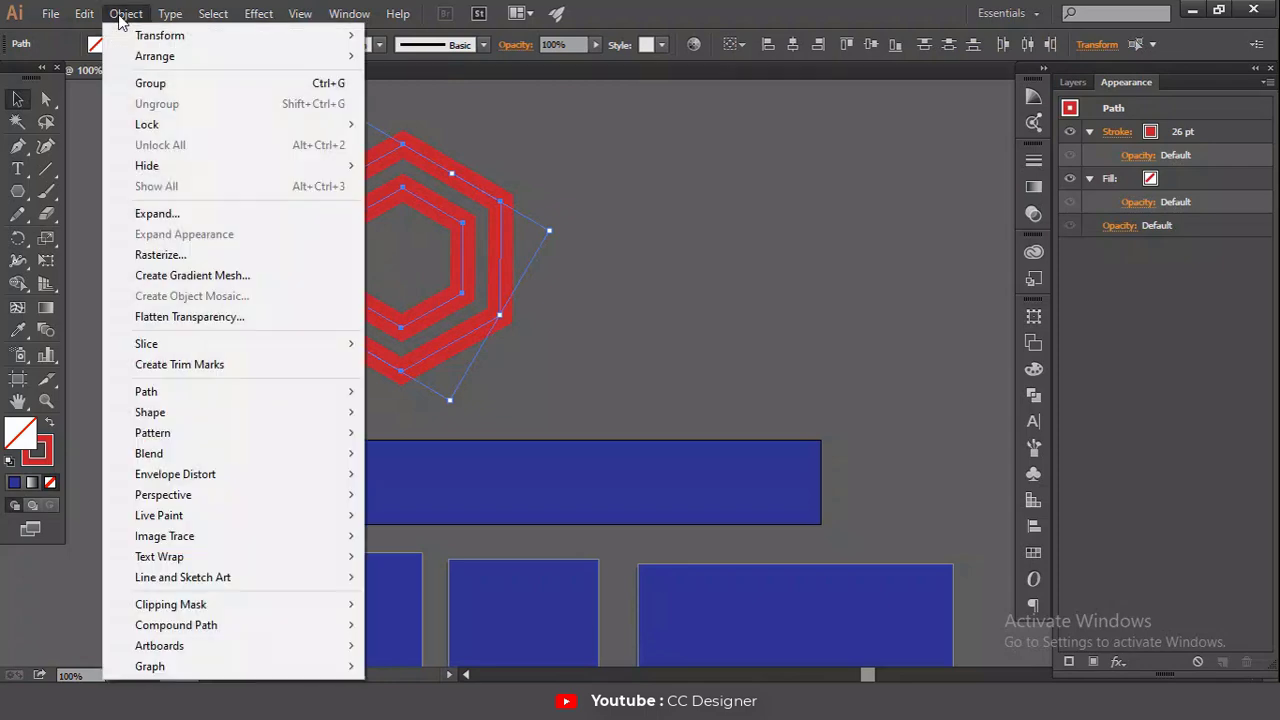
click(186, 215)
click(930, 452)
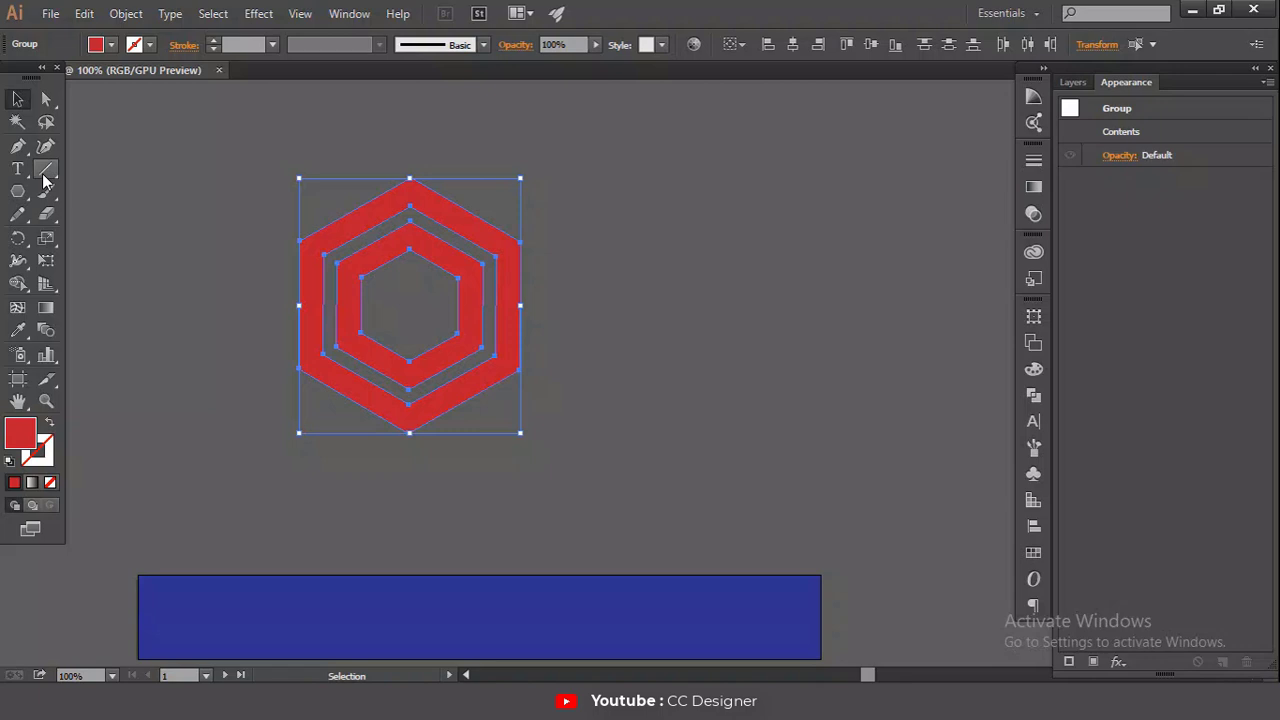
Step: Draw a vertical line through the center of the hexagons, extending past their top and bottom corners, and deselect it
click(46, 169)
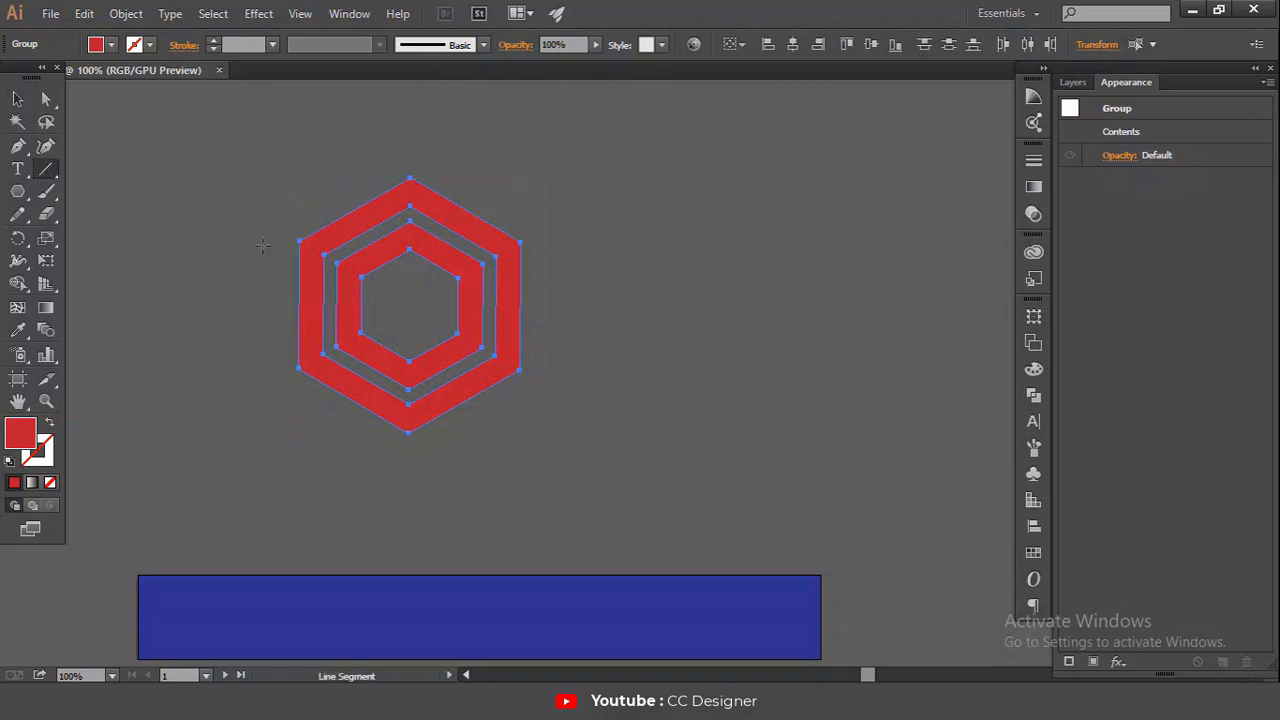
key(ctrl+plus)
key(ctrl+plus)
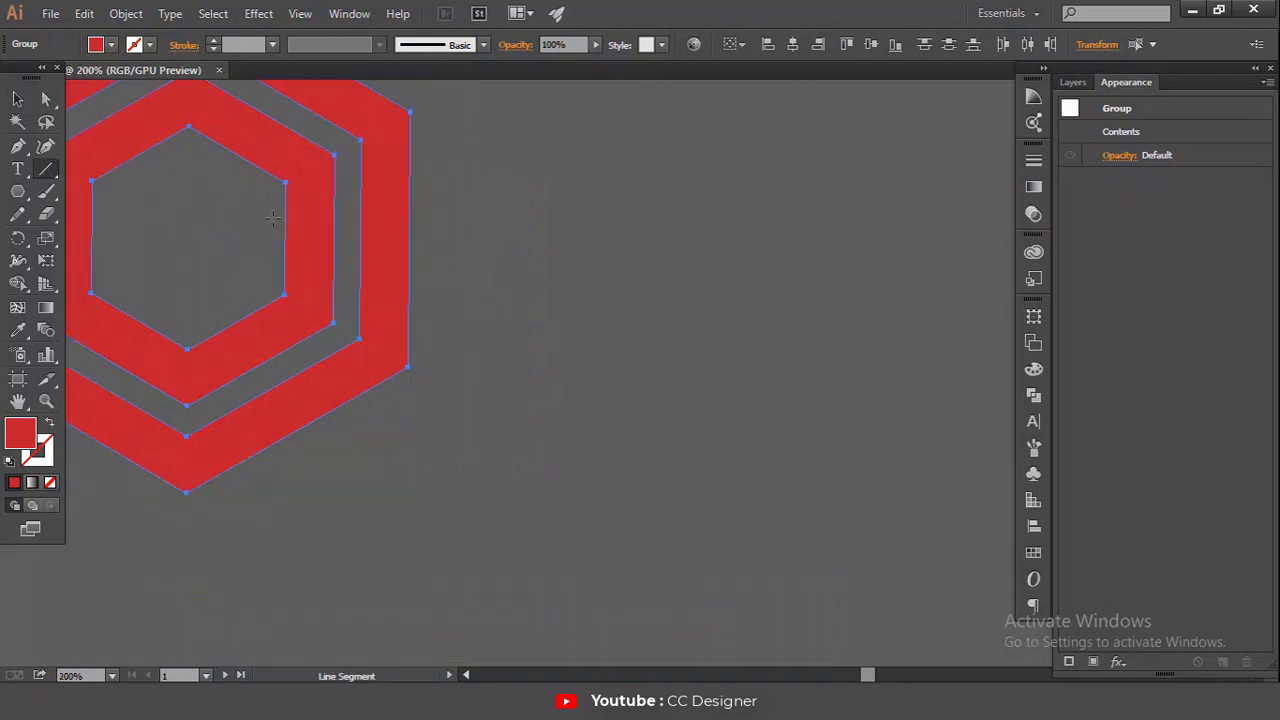
drag(273, 219, 599, 344)
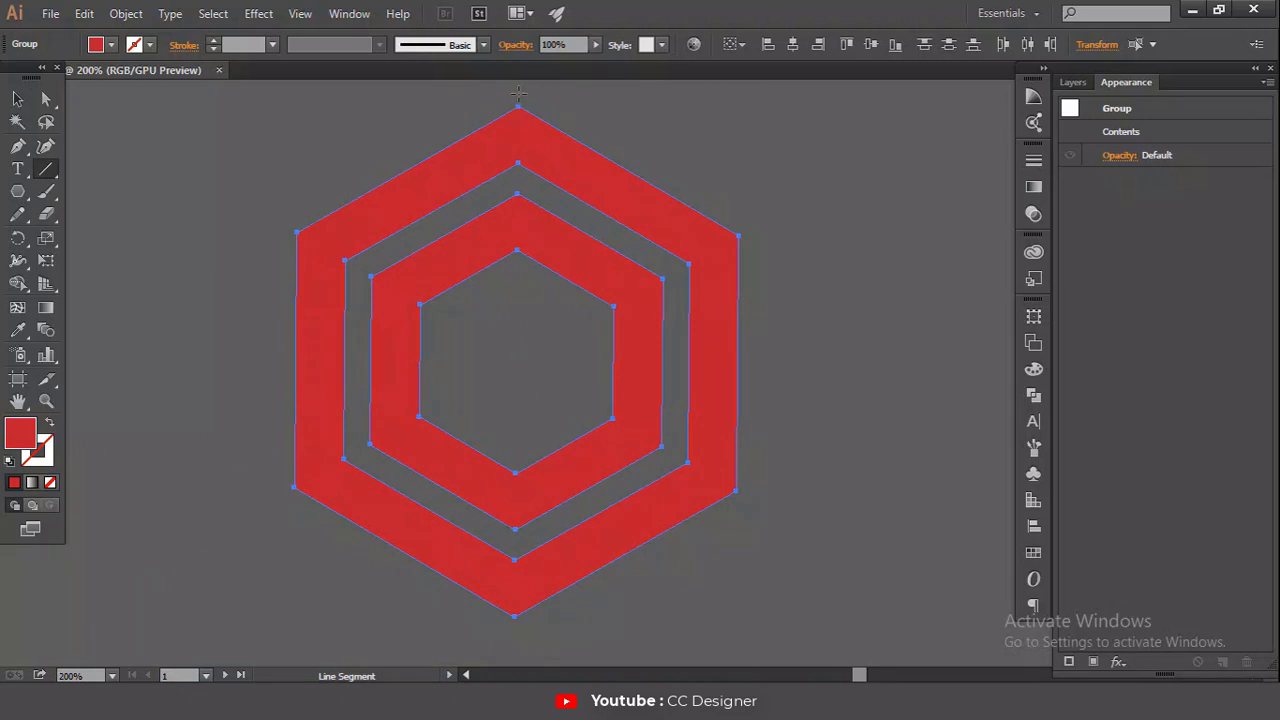
drag(518, 92, 512, 641)
key(v)
key(ctrl+shift+a)
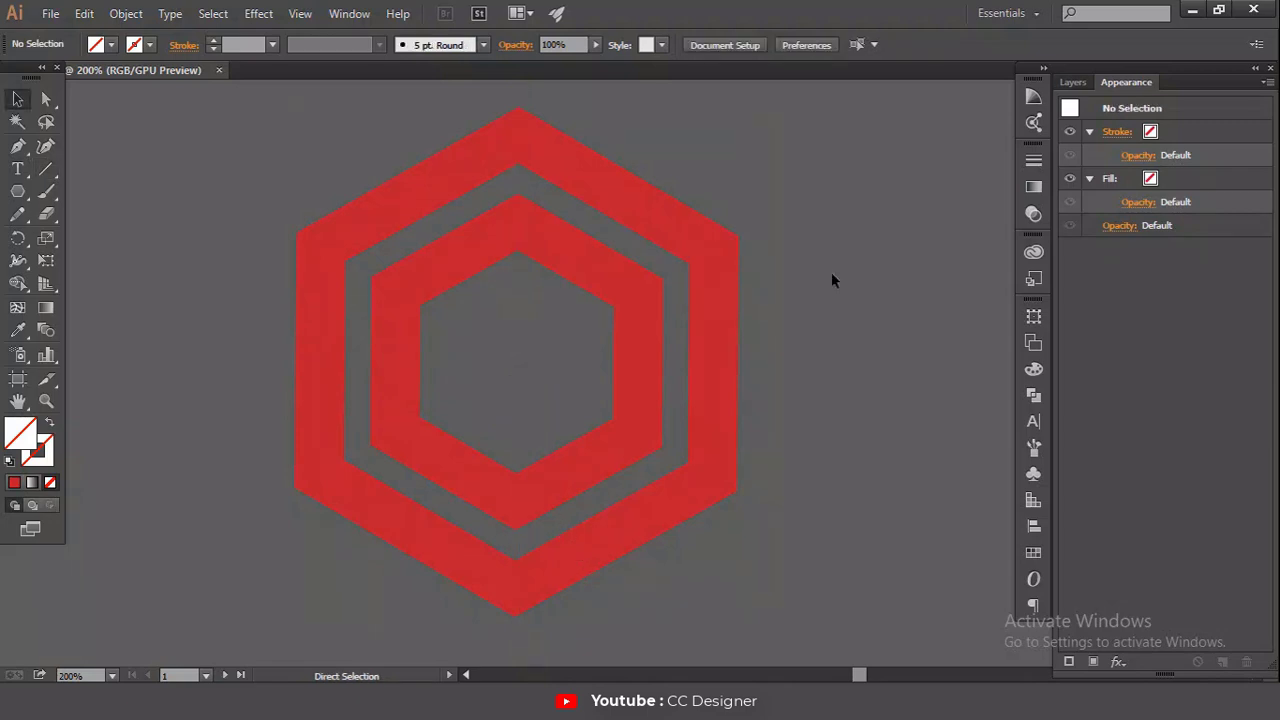
Step: Give the vertical line through the center of the hexagons a 2 pt red stroke
key(ctrl+y)
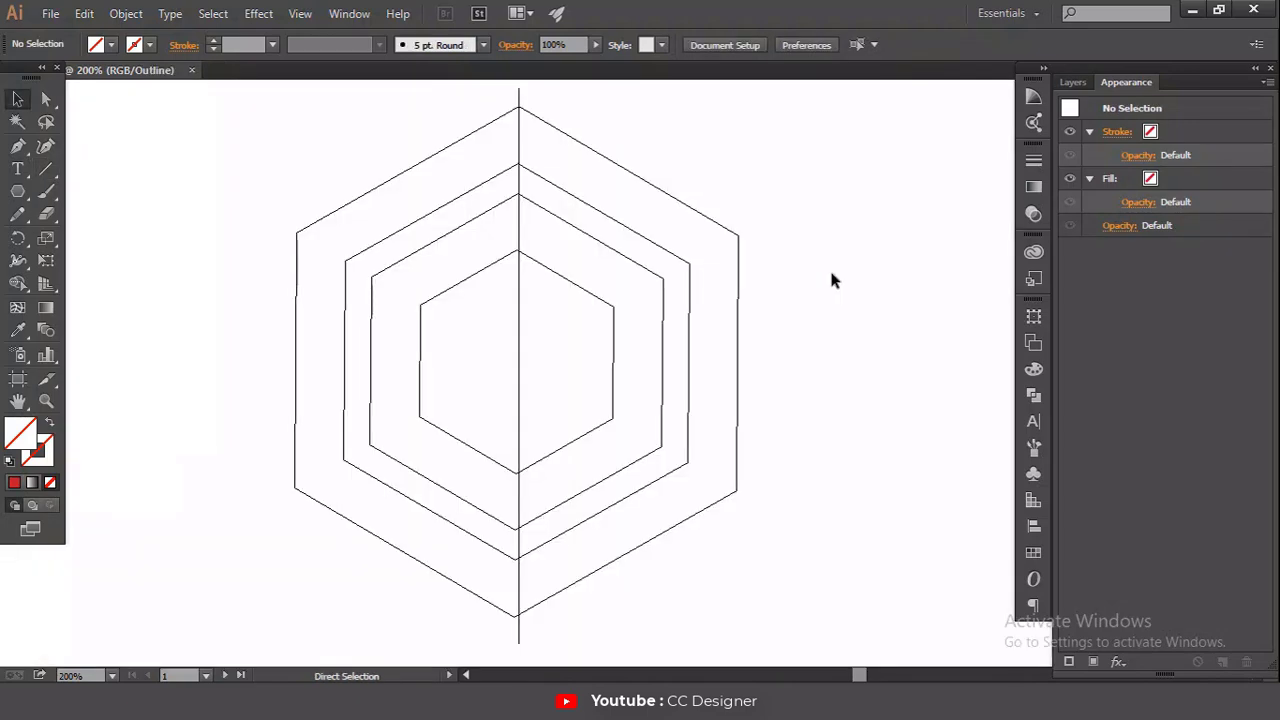
key(ctrl+y)
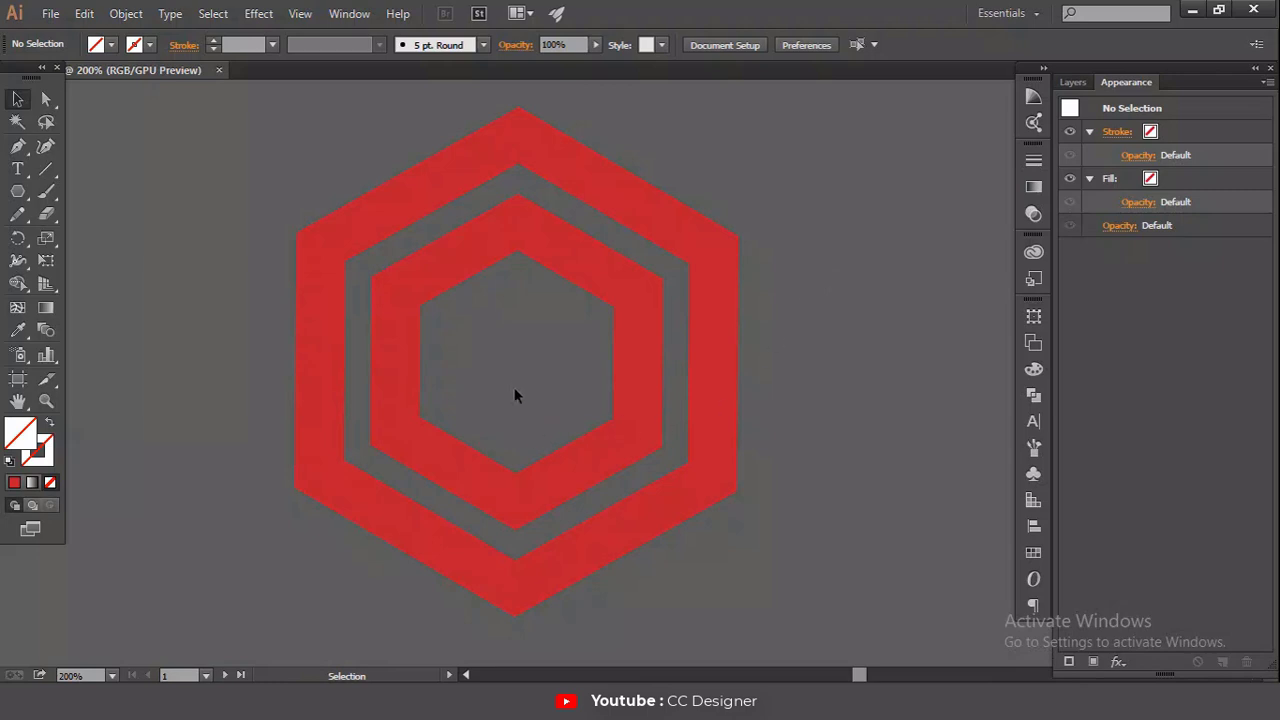
drag(462, 329, 528, 401)
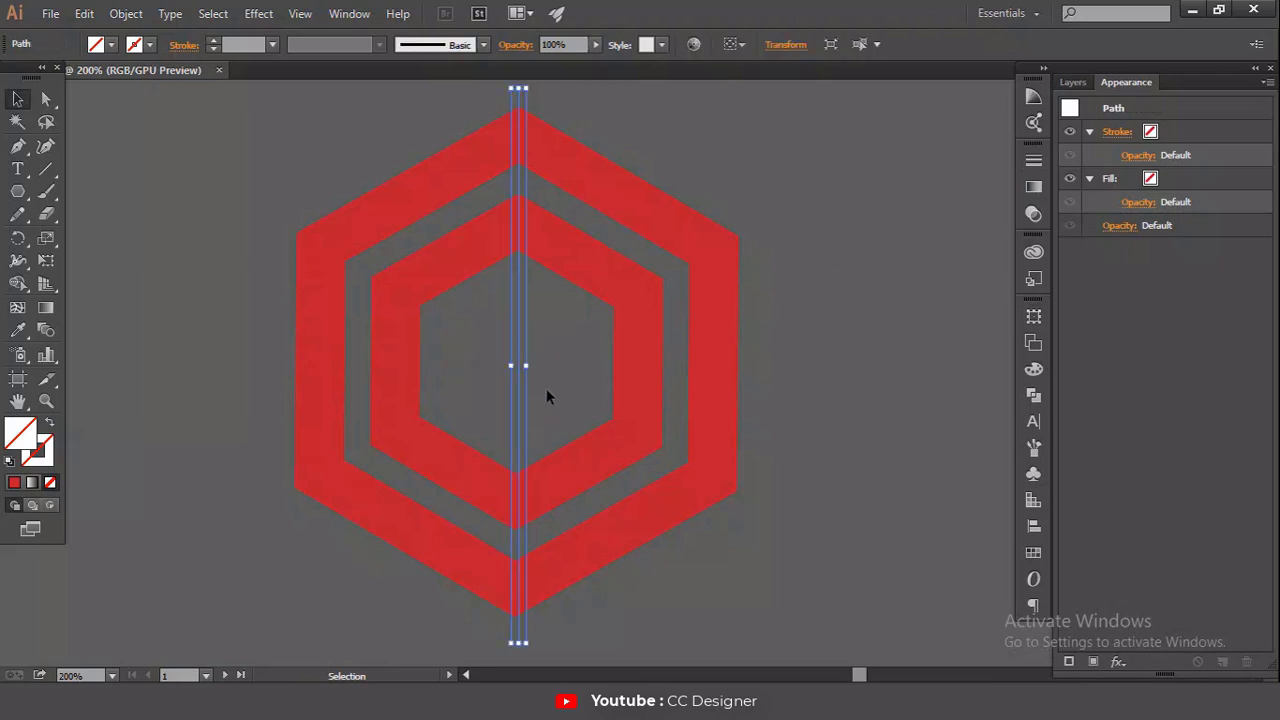
click(214, 44)
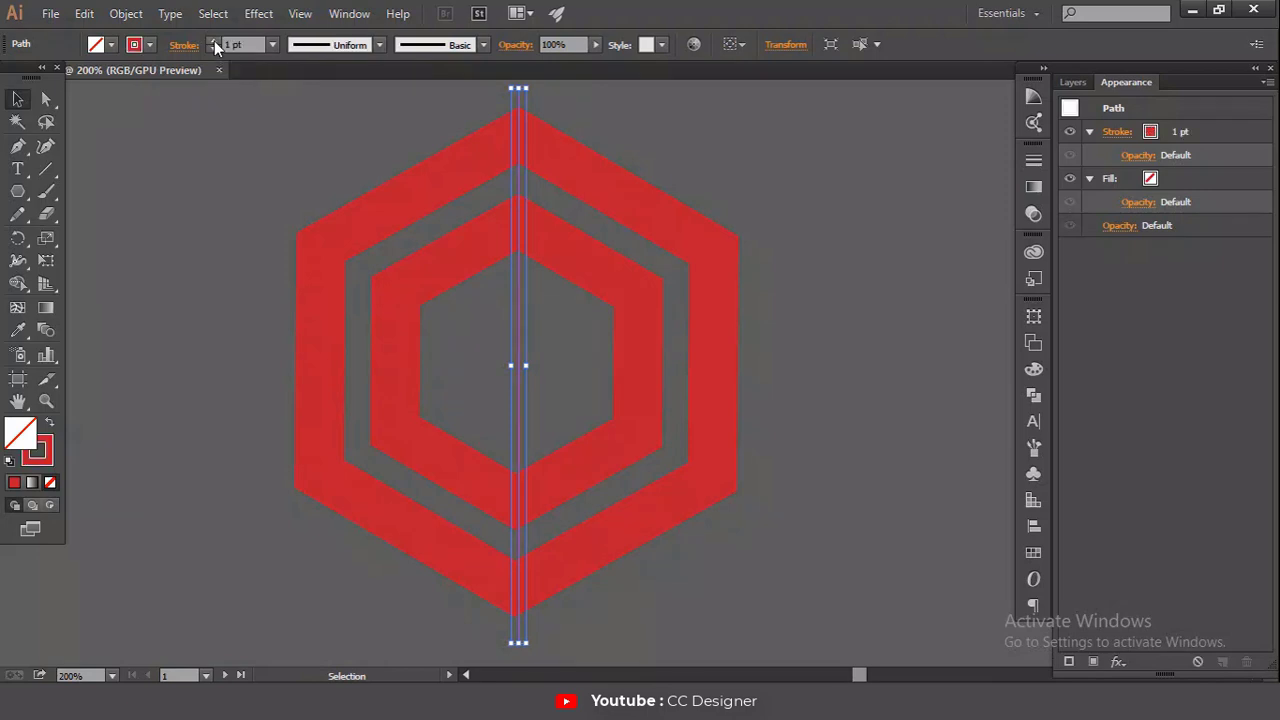
click(214, 41)
click(260, 321)
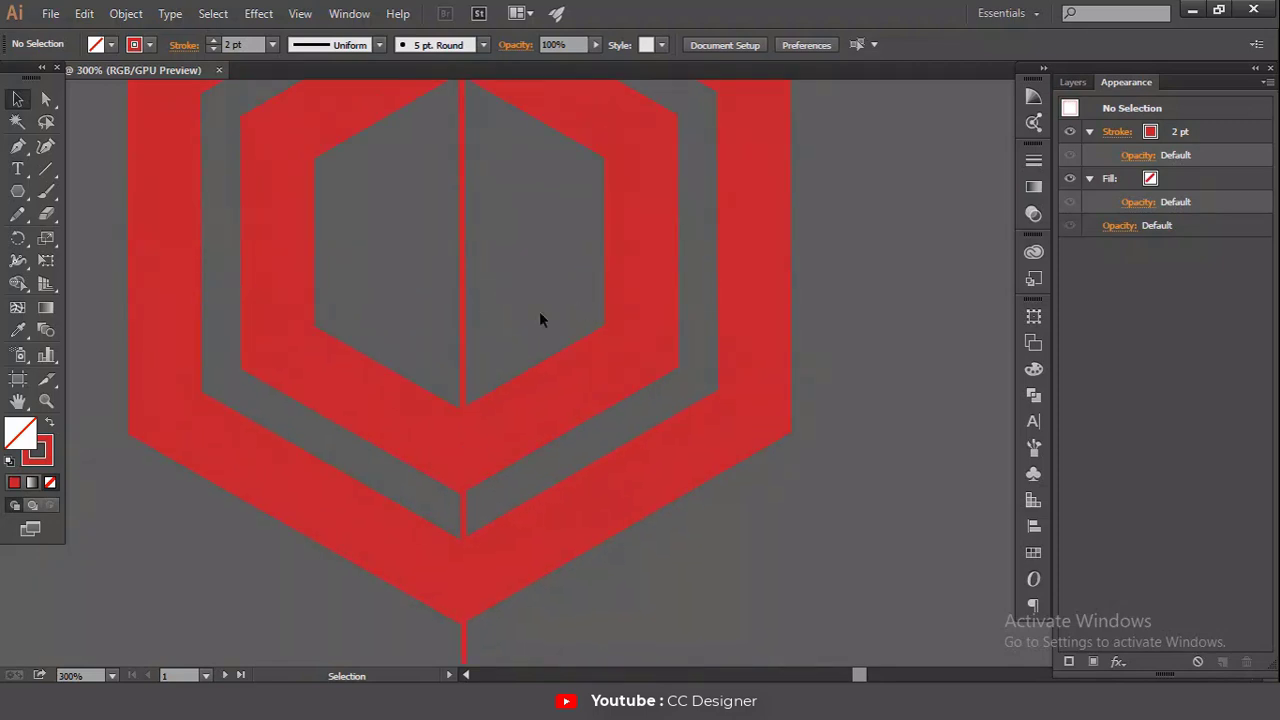
Step: Make two copies of the vertical line, each rotated 60° about its center, so the lines run through all hexagon corners
click(460, 358)
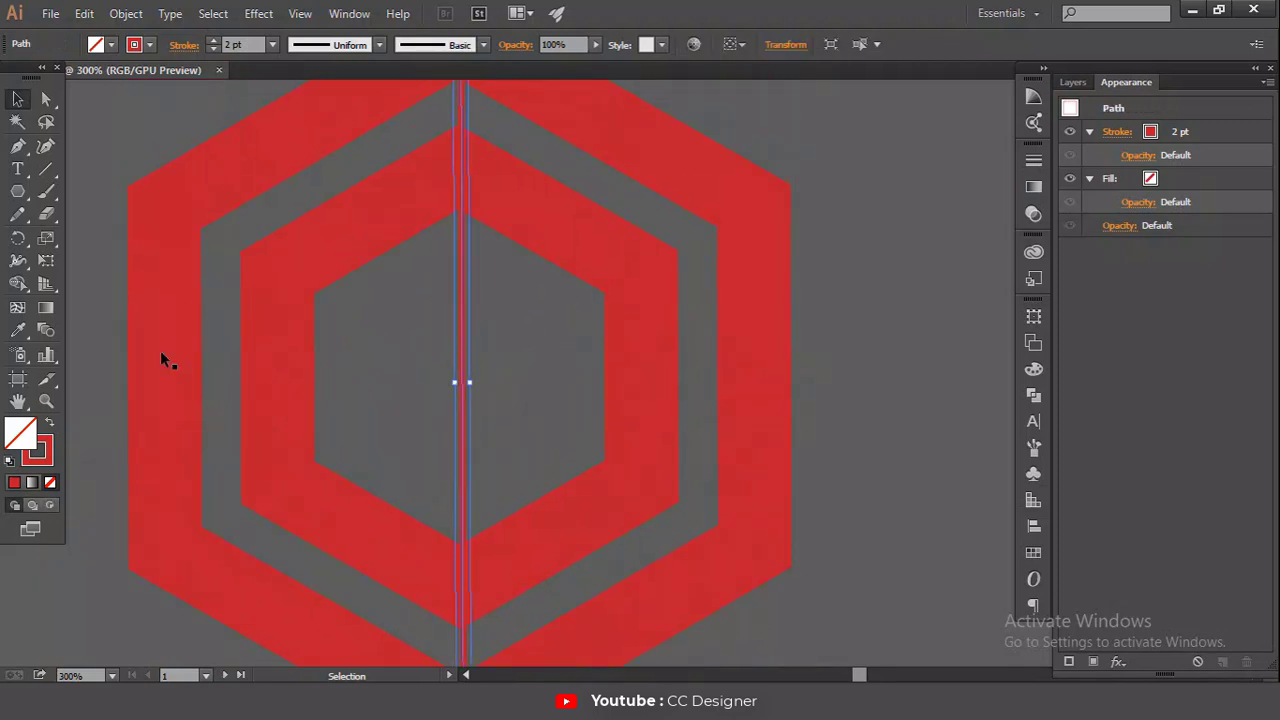
double_click(17, 240)
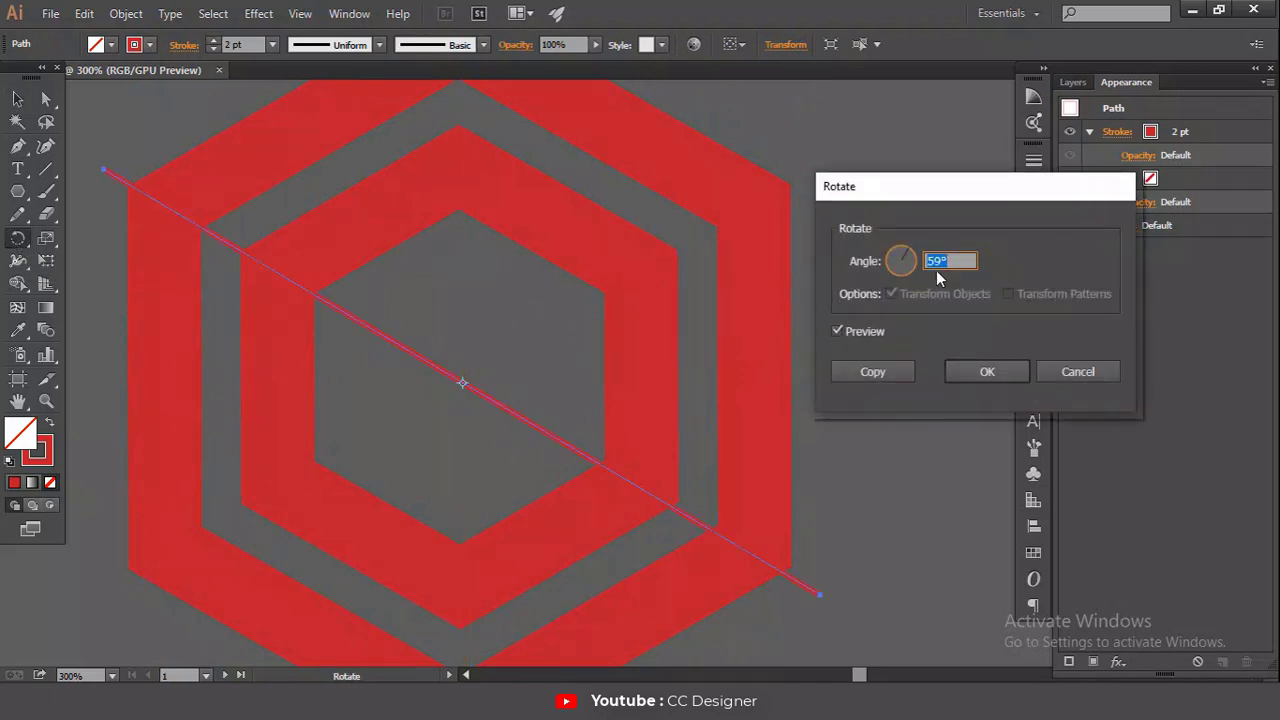
text(60)
key(Tab)
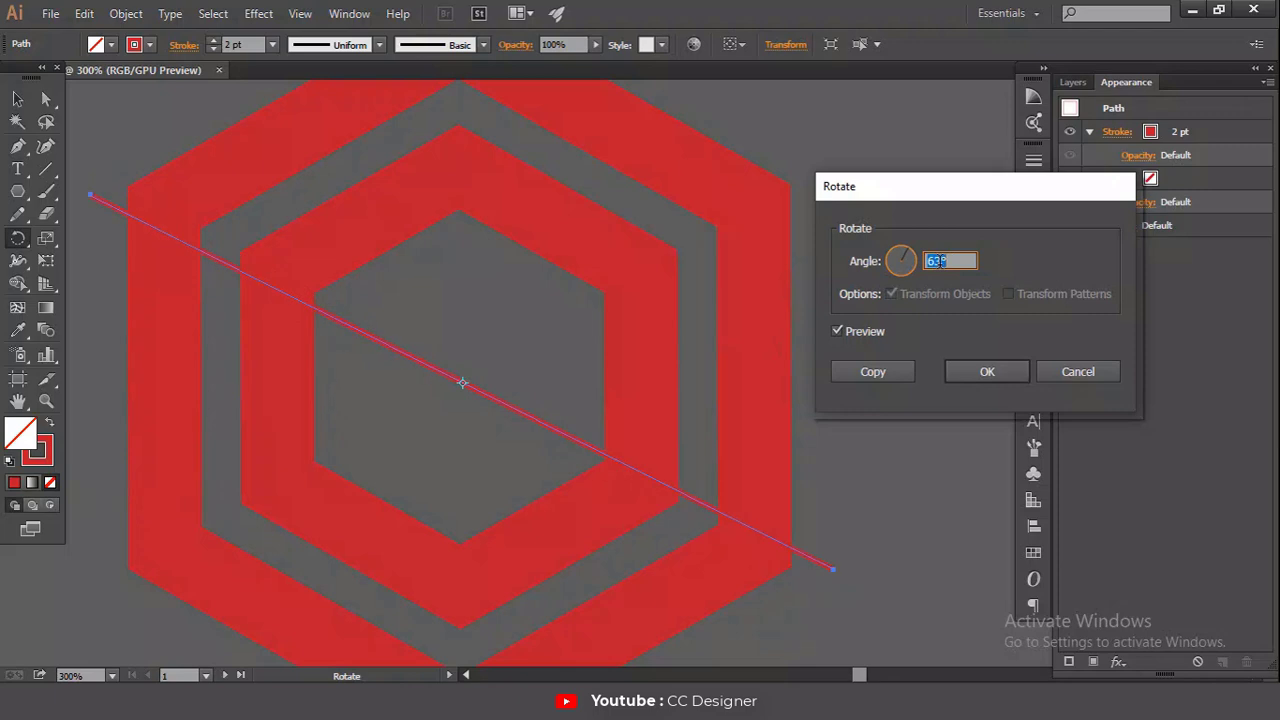
scroll(941, 261, up, 1)
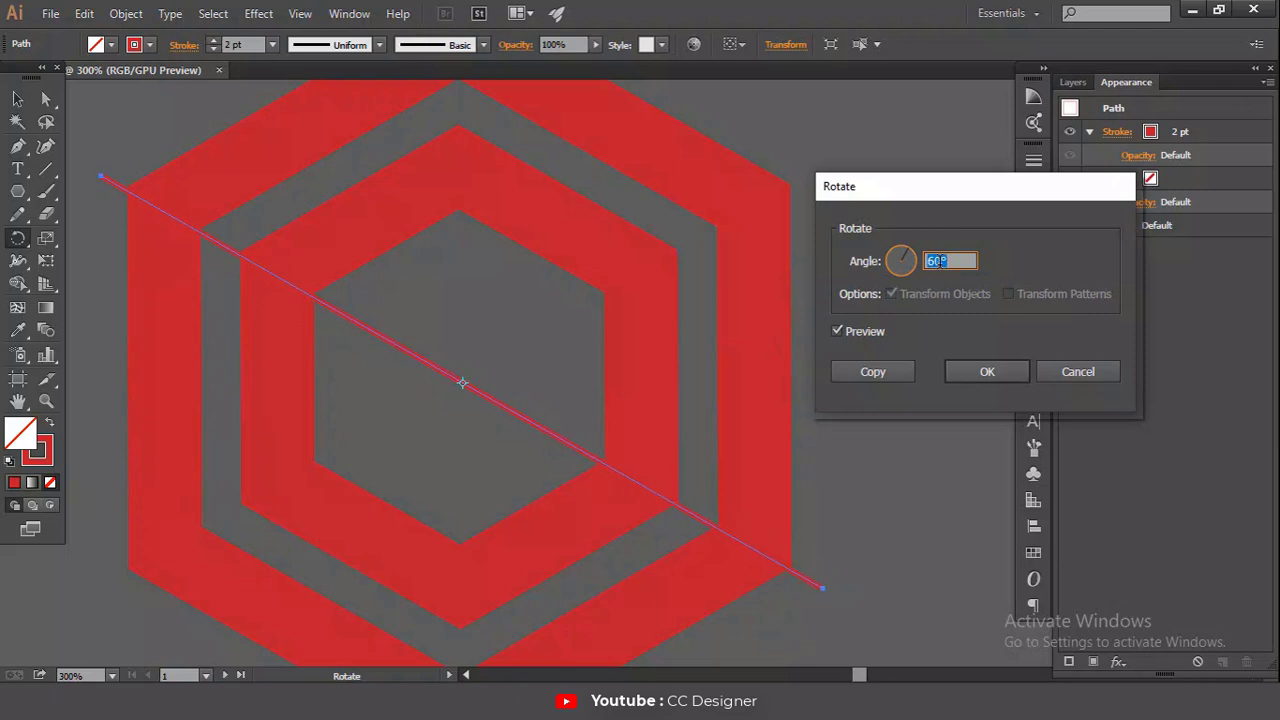
click(887, 376)
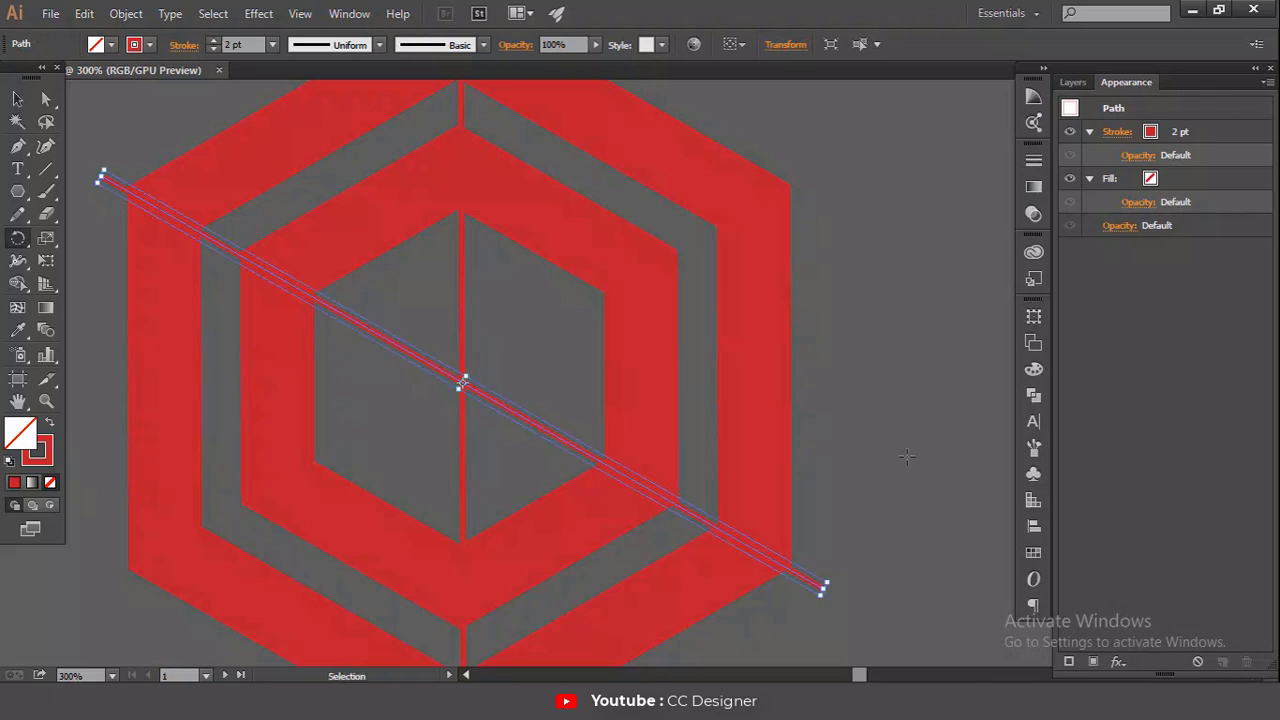
key(ctrl+d)
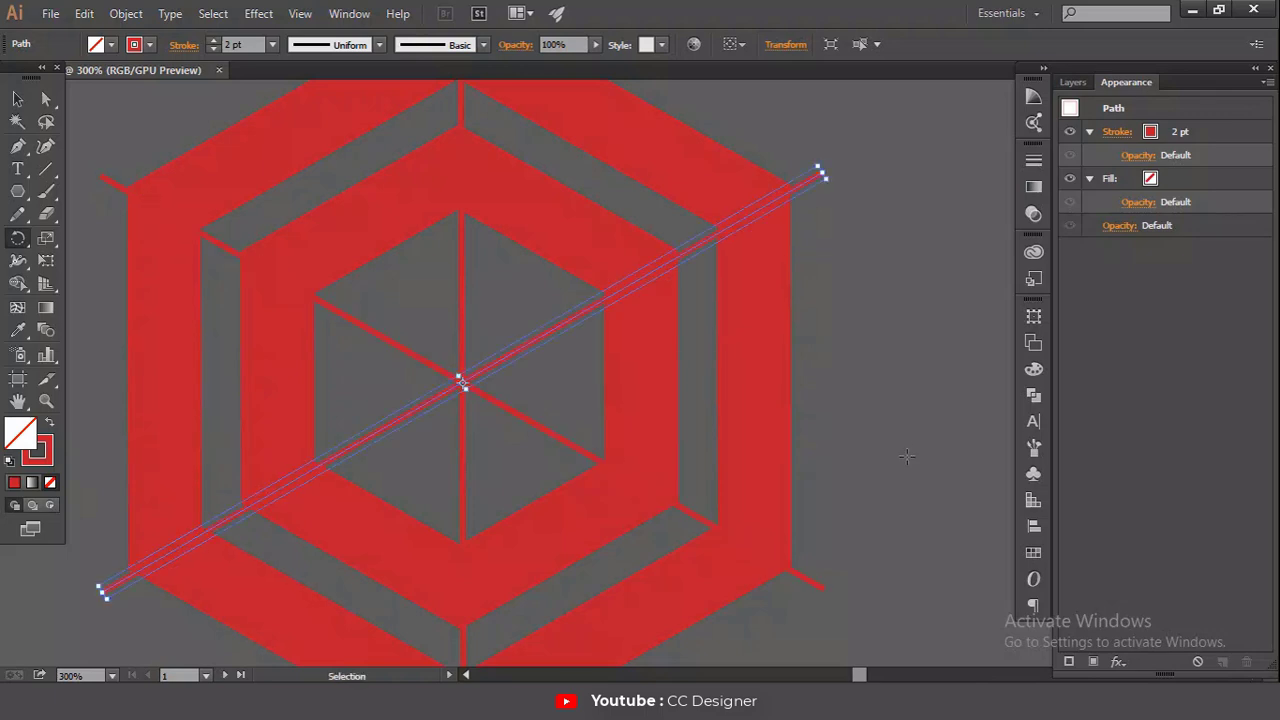
key(ctrl+minus)
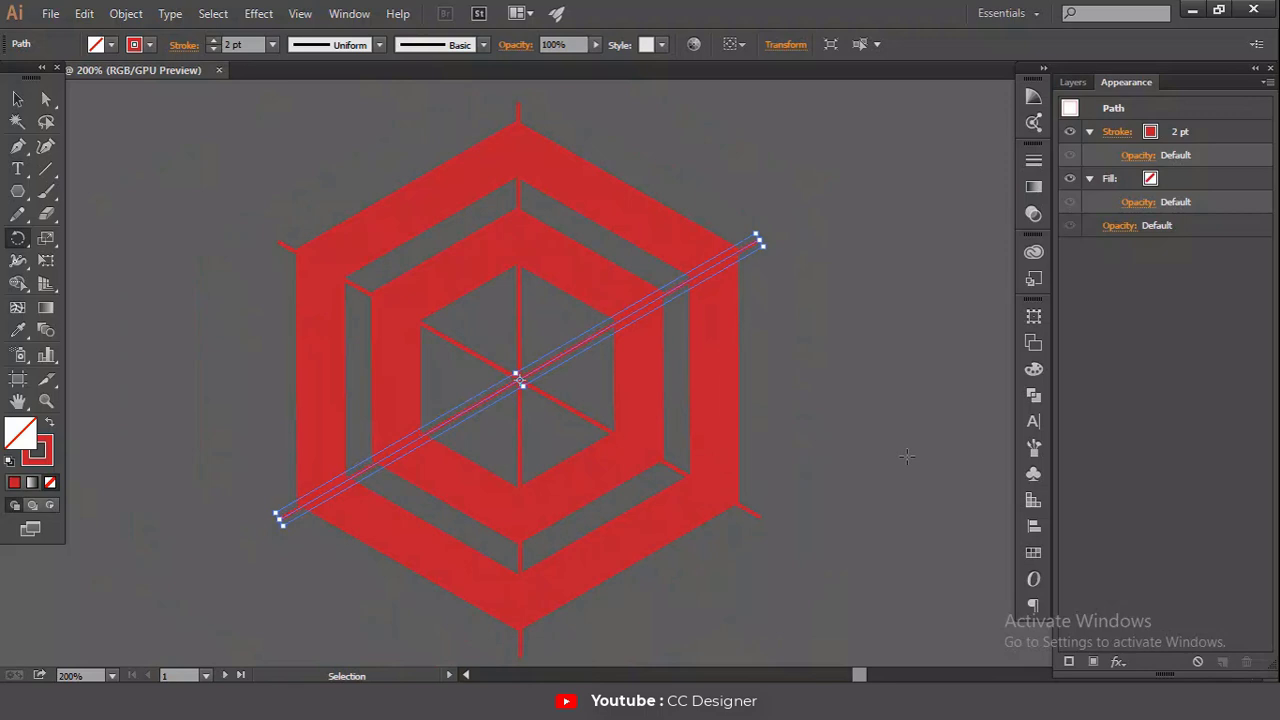
Step: Select the three crossing lines and thicken their strokes to 8 pt
key(v)
click(478, 327)
drag(544, 416, 543, 413)
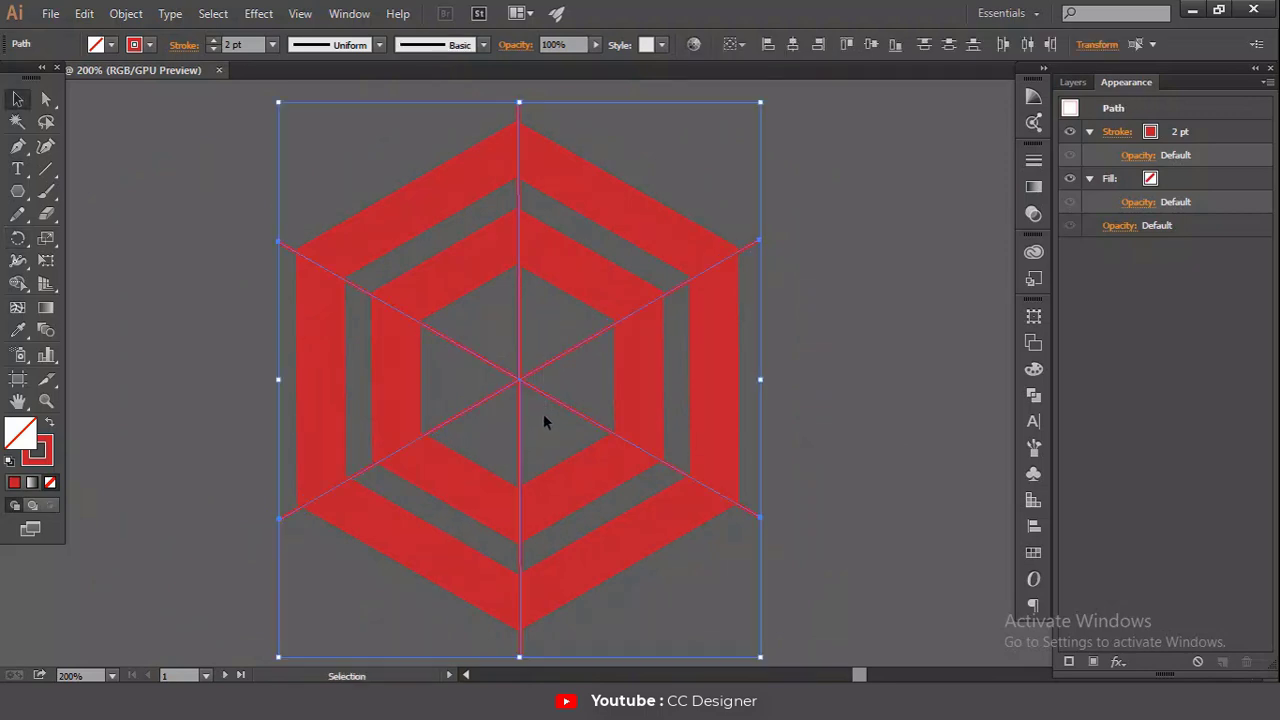
click(214, 40)
click(214, 40)
click(214, 40)
click(214, 40)
click(214, 40)
click(191, 194)
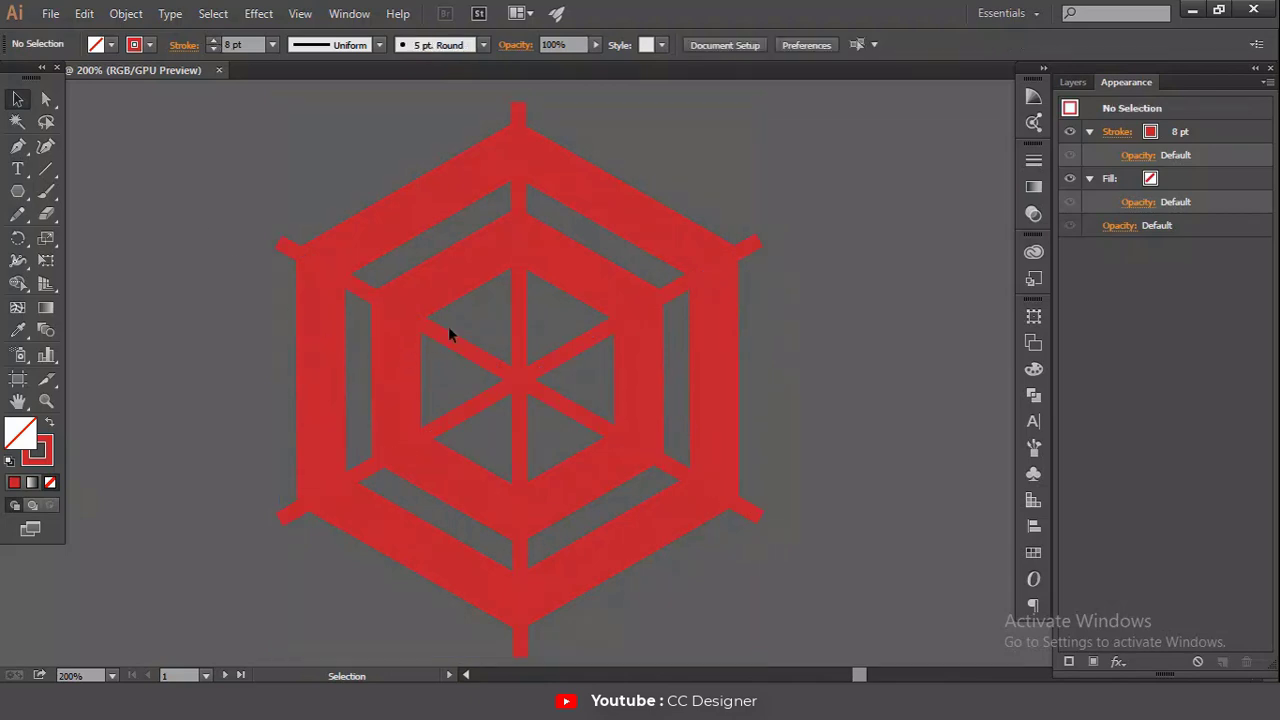
Step: Expand the fill and stroke of the three crossing lines into filled shapes
drag(541, 428, 538, 421)
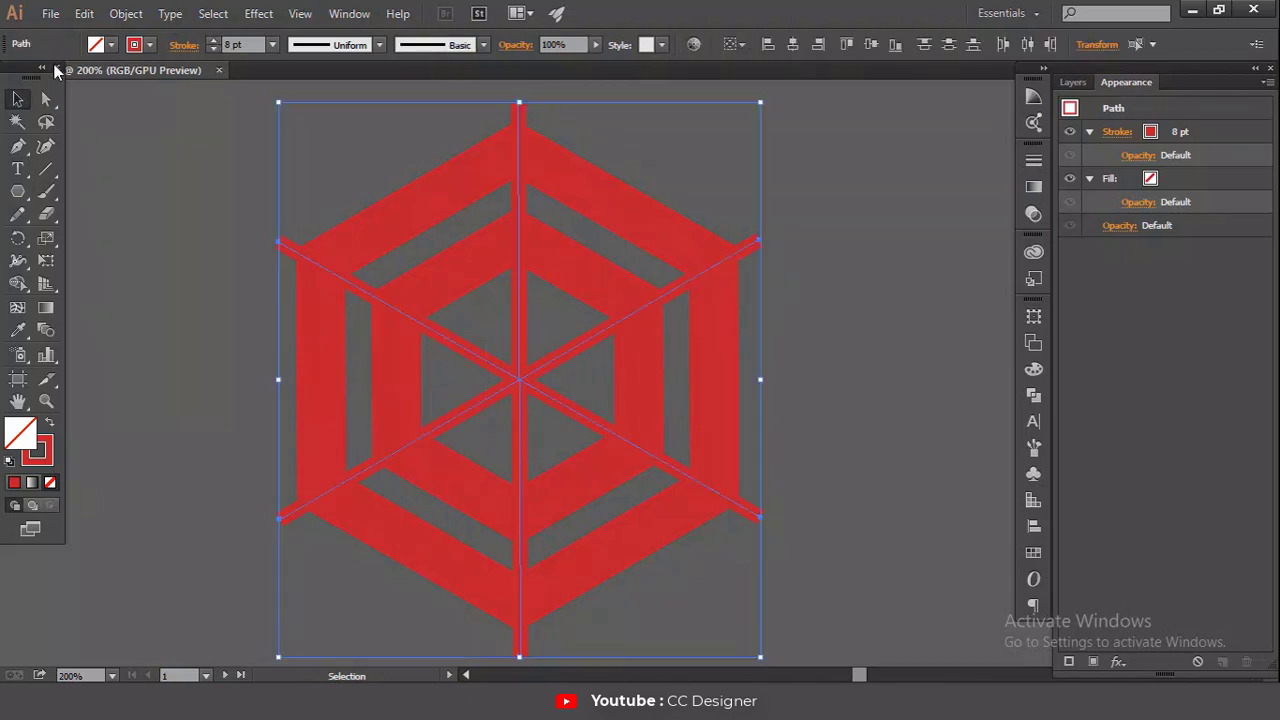
click(125, 13)
click(170, 214)
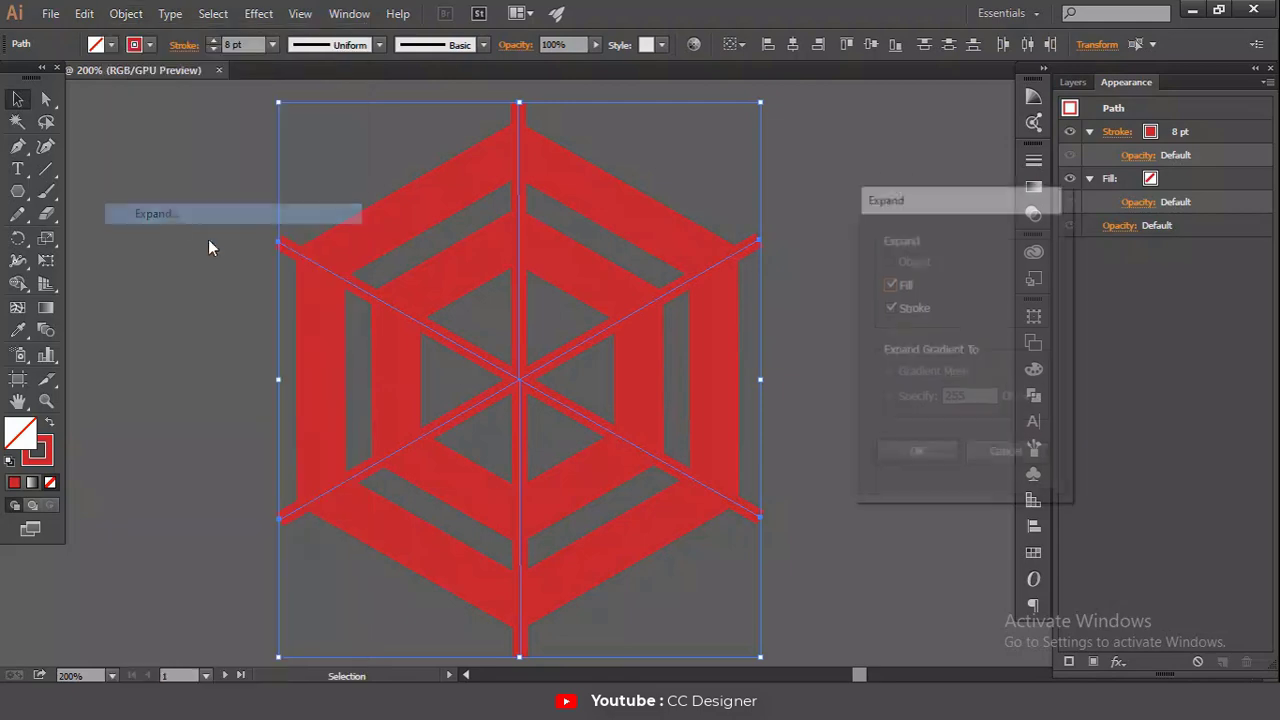
click(907, 456)
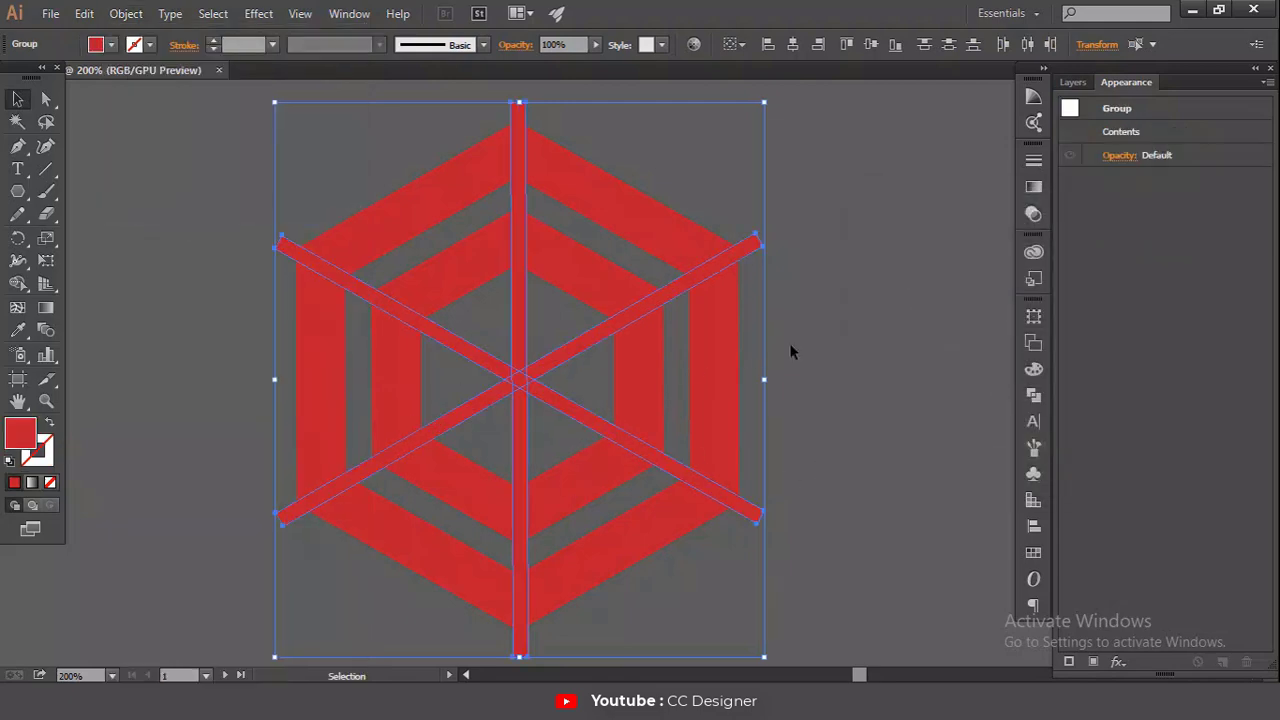
Step: Divide the hexagons and spokes where they overlap with Pathfinder, and ungroup the resulting pieces
click(869, 325)
key(shift+ctrl+F9)
drag(216, 204, 774, 578)
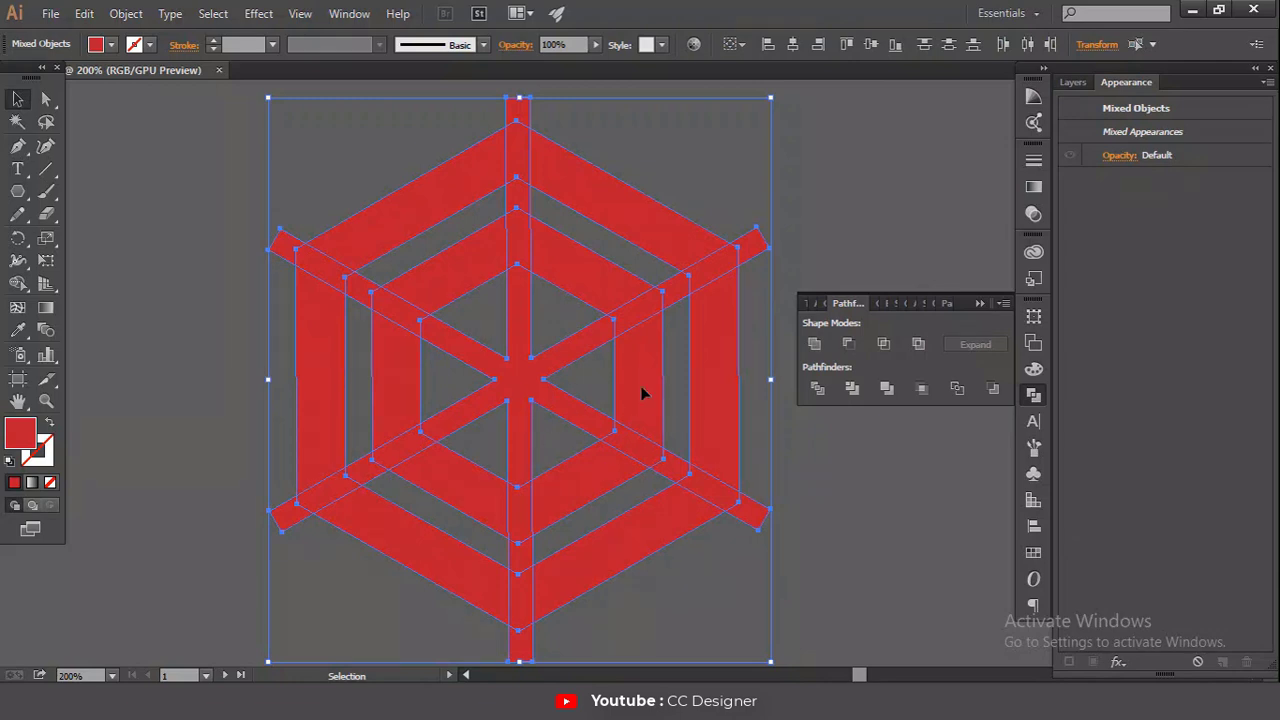
click(822, 394)
click(834, 222)
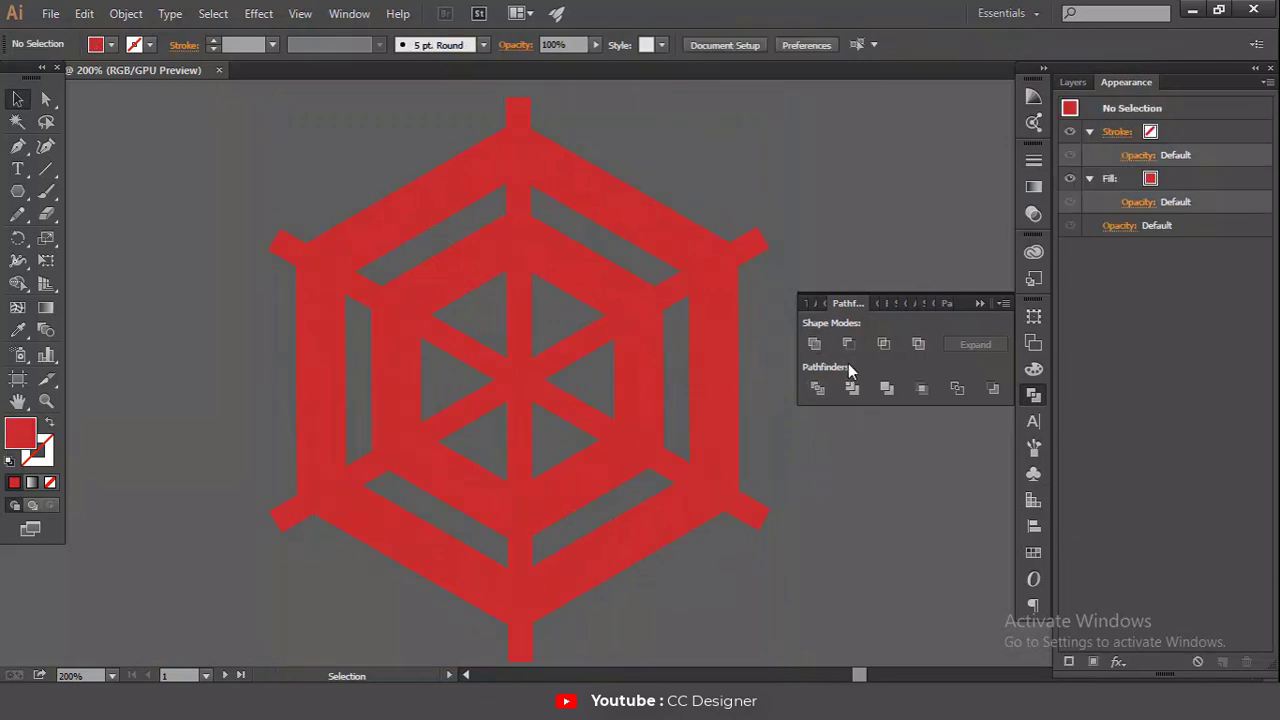
click(979, 303)
right_click(742, 362)
click(775, 472)
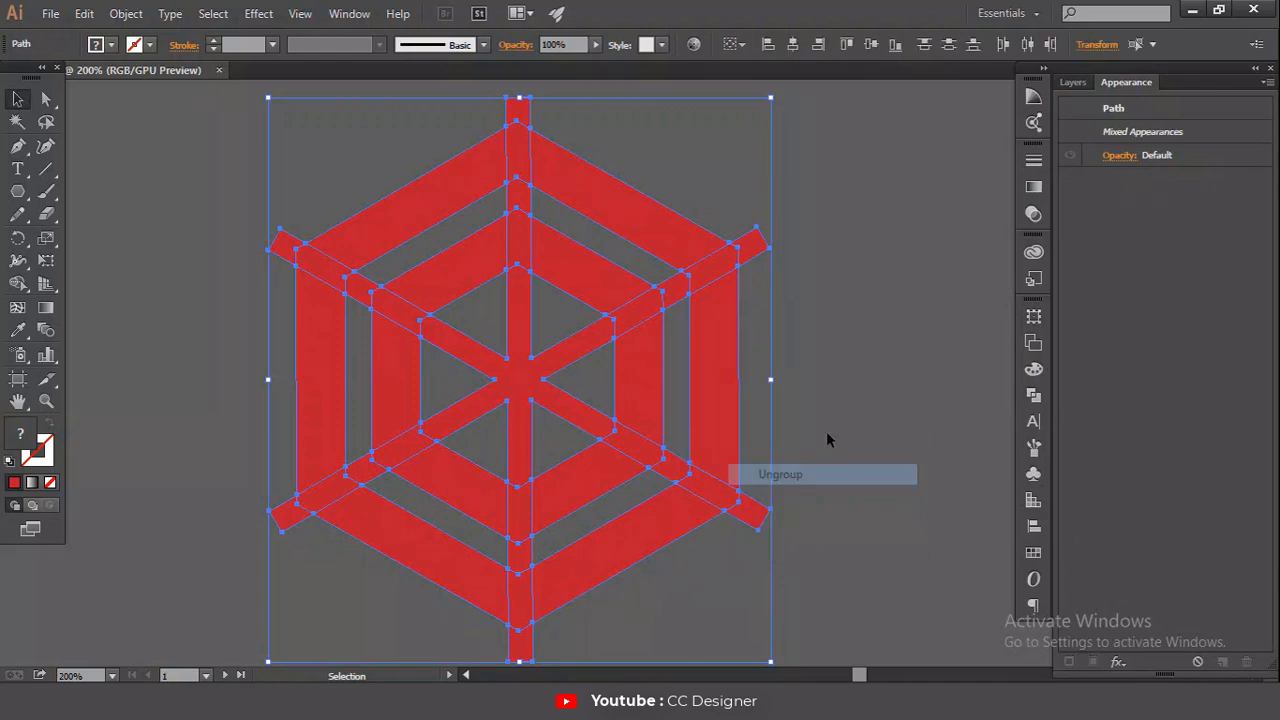
click(825, 429)
Step: Delete the vertical right-hand side segments of both the outer and inner hexagons to open a C shape
click(704, 410)
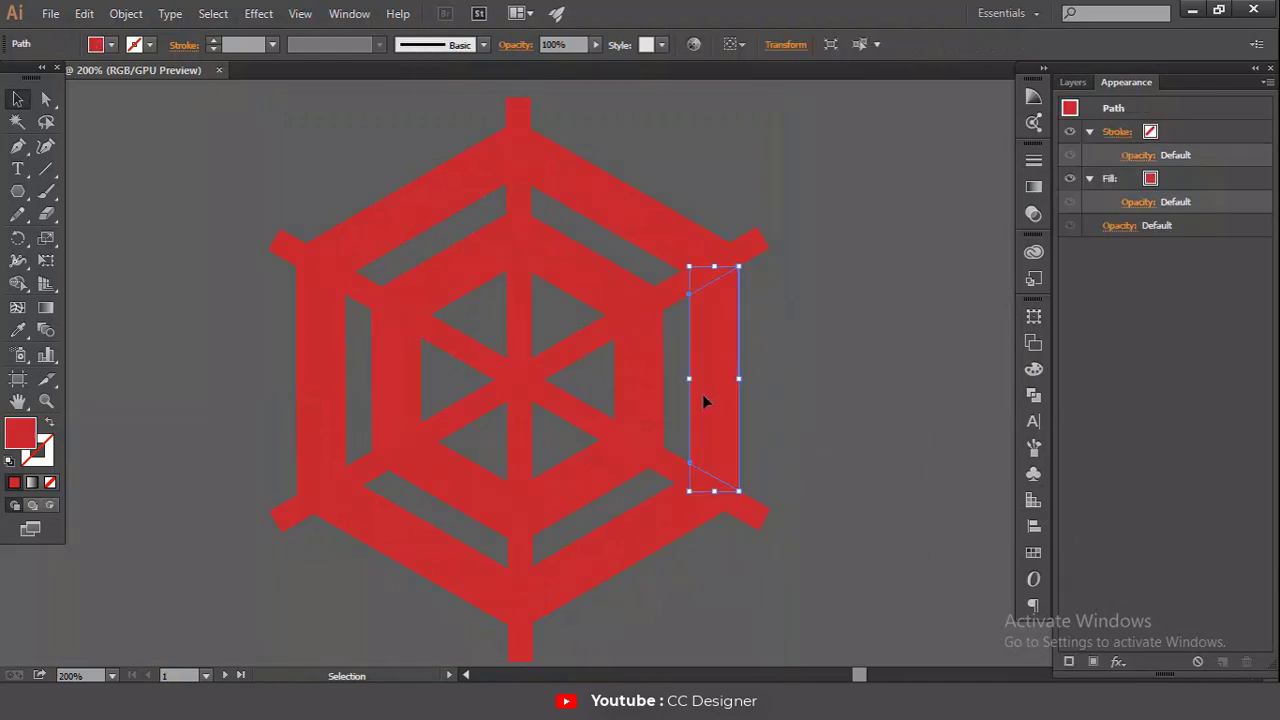
key(Delete)
click(646, 387)
key(Delete)
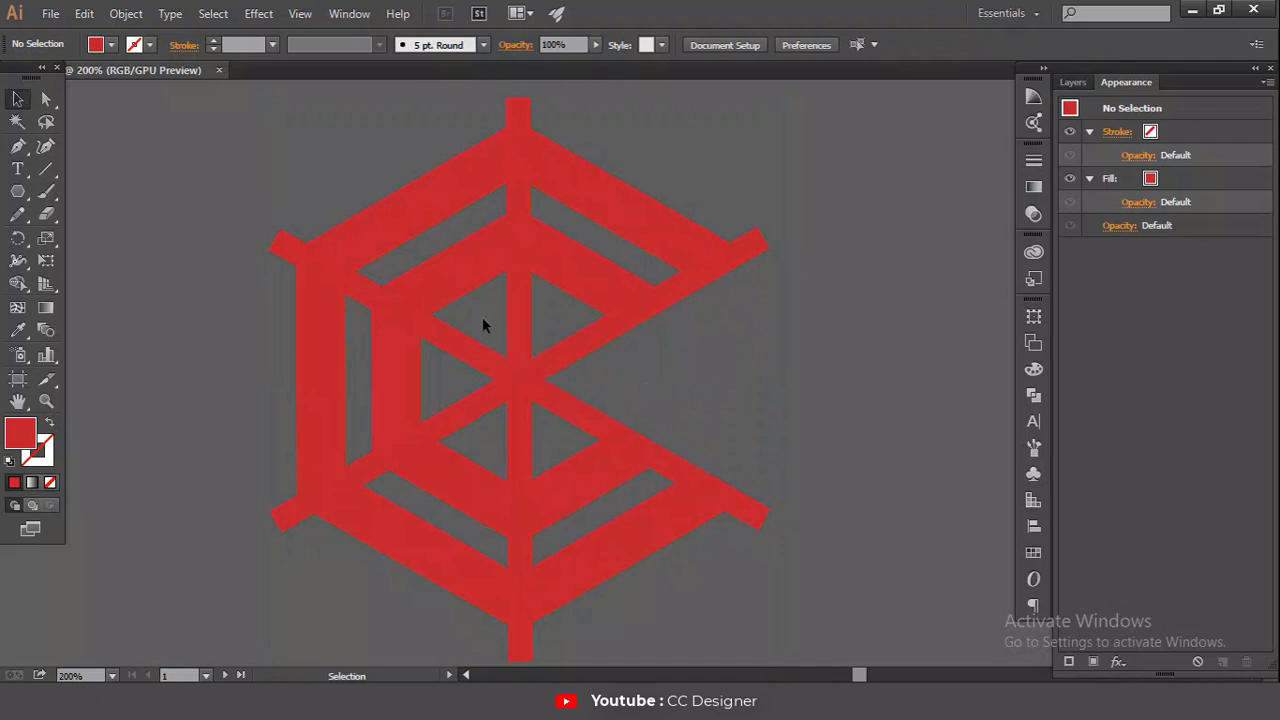
Step: Delete the spoke center inside the inner hexagon and the spoke pieces crossing the inner hexagon's corners
drag(541, 424, 541, 424)
key(Delete)
click(519, 278)
key(Delete)
click(525, 514)
key(Delete)
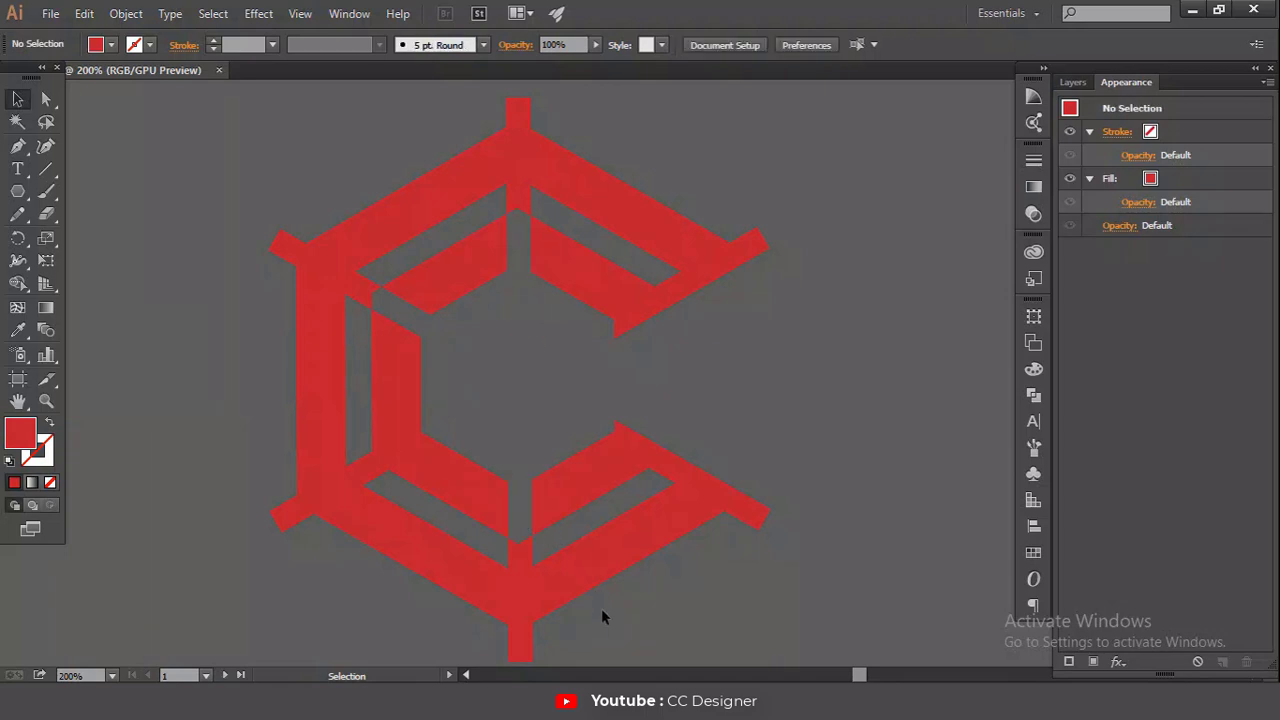
Step: Delete the spoke pieces crossing the outer hexagon at its top, bottom and left-hand corners
click(517, 165)
key(Delete)
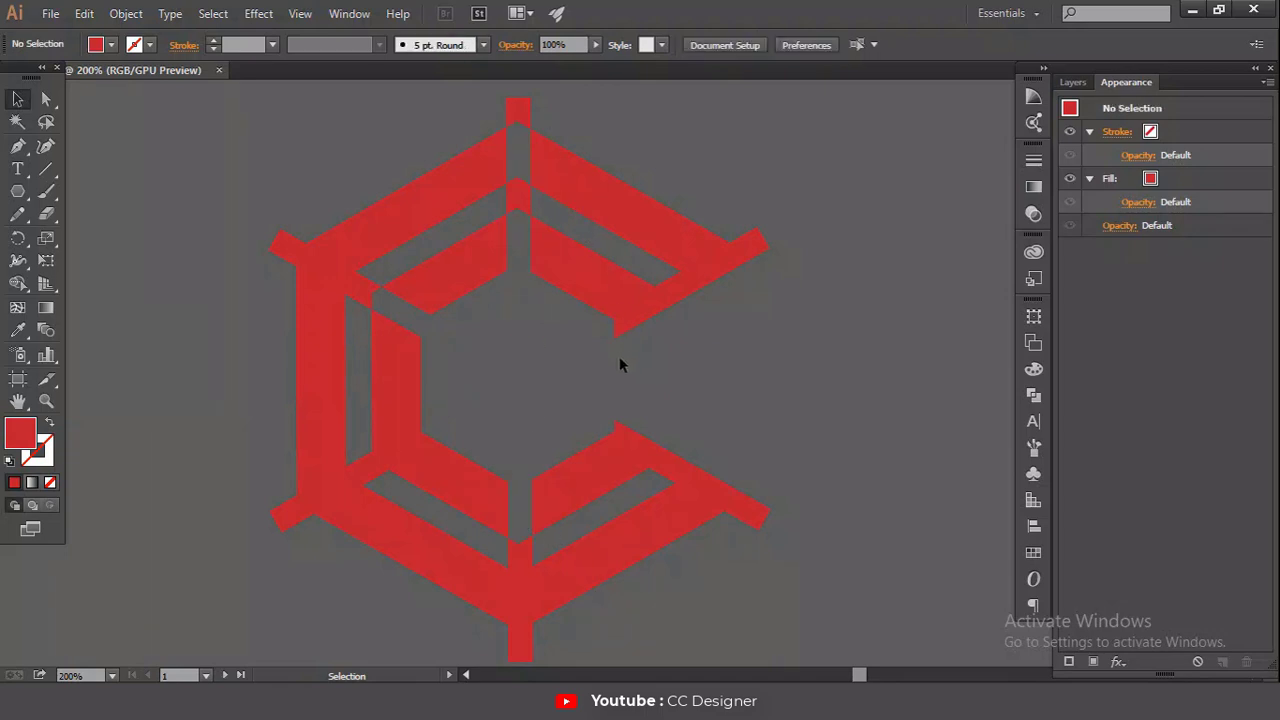
click(315, 268)
key(Delete)
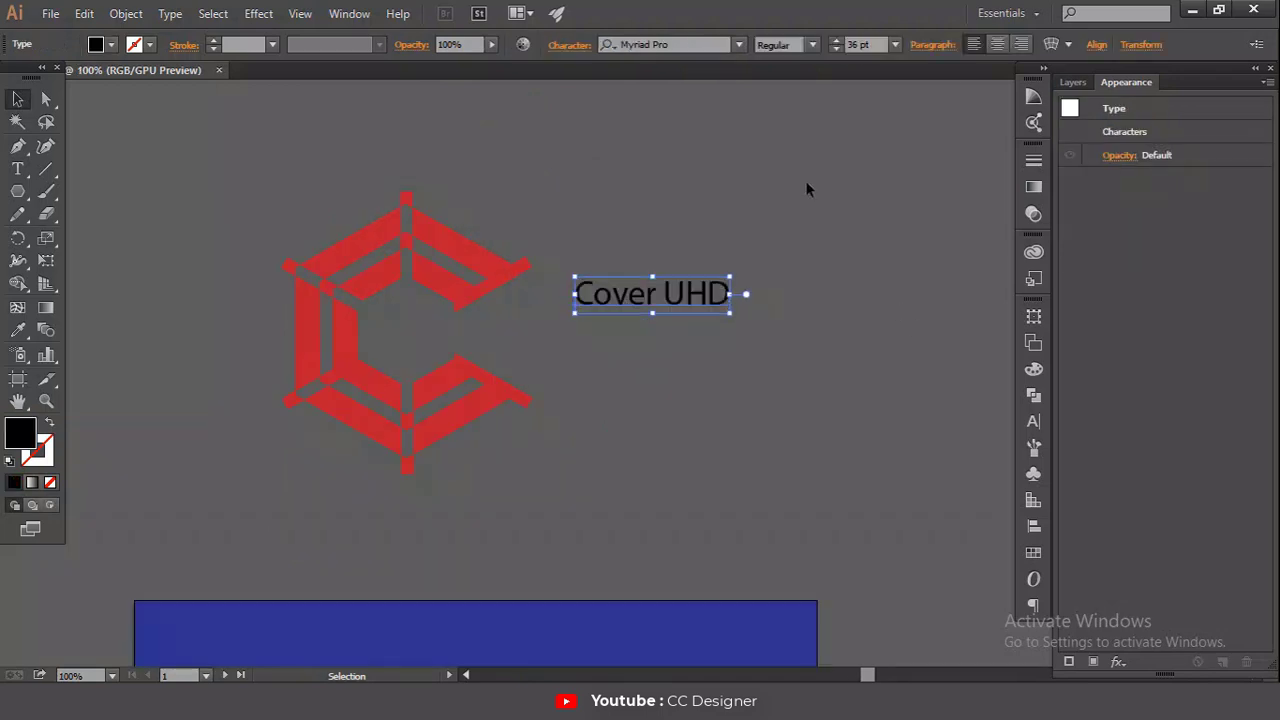
Step: Set the font of the "Cover UHD" text to Montserrat Bold
click(696, 44)
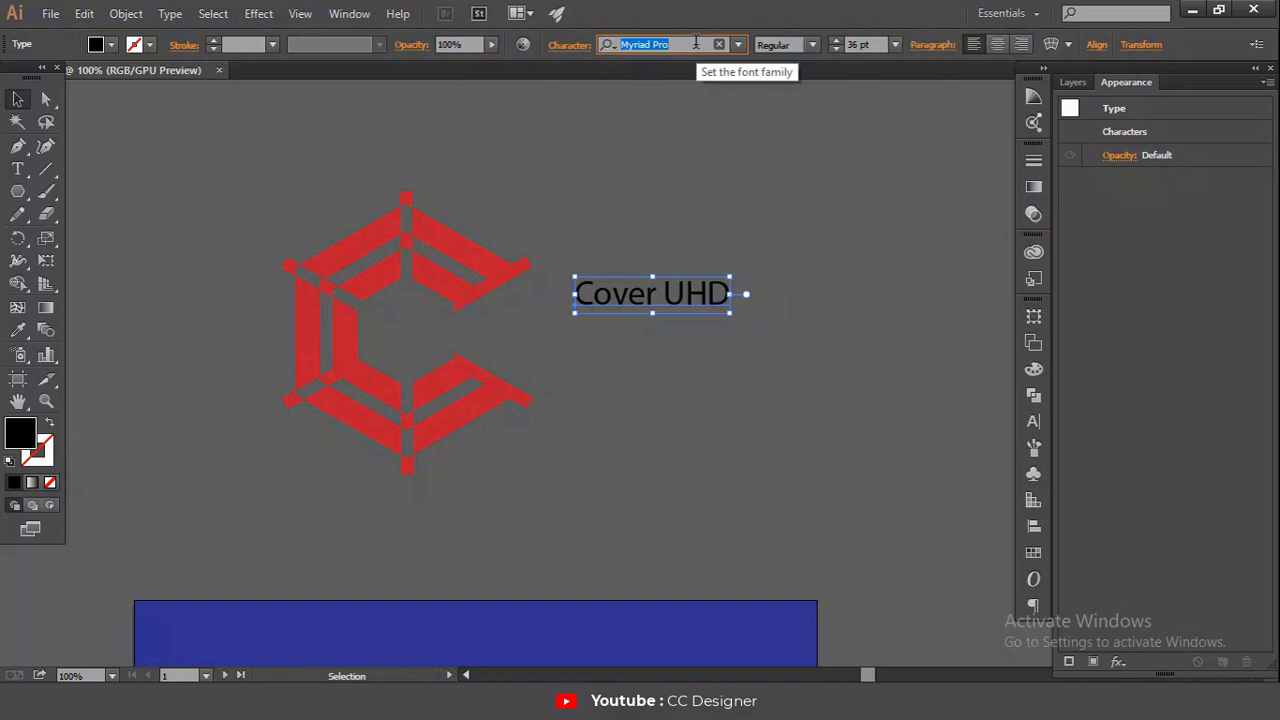
text(mont)
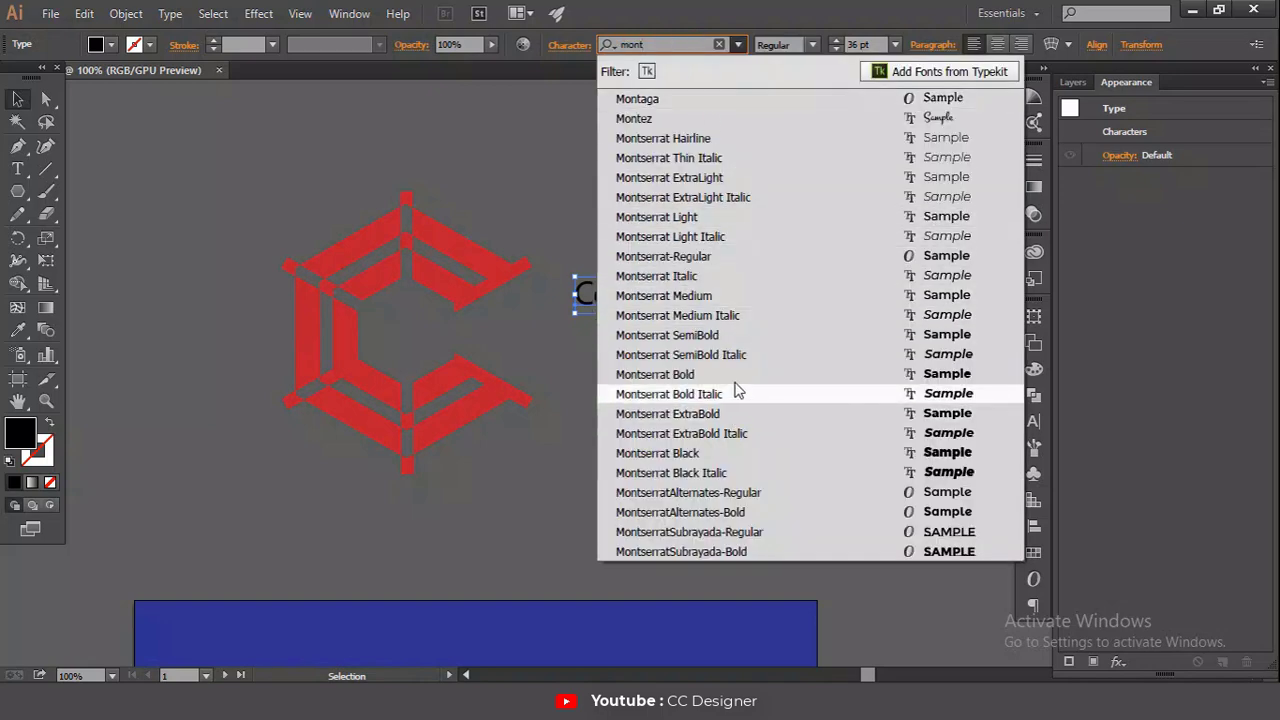
click(735, 377)
click(750, 348)
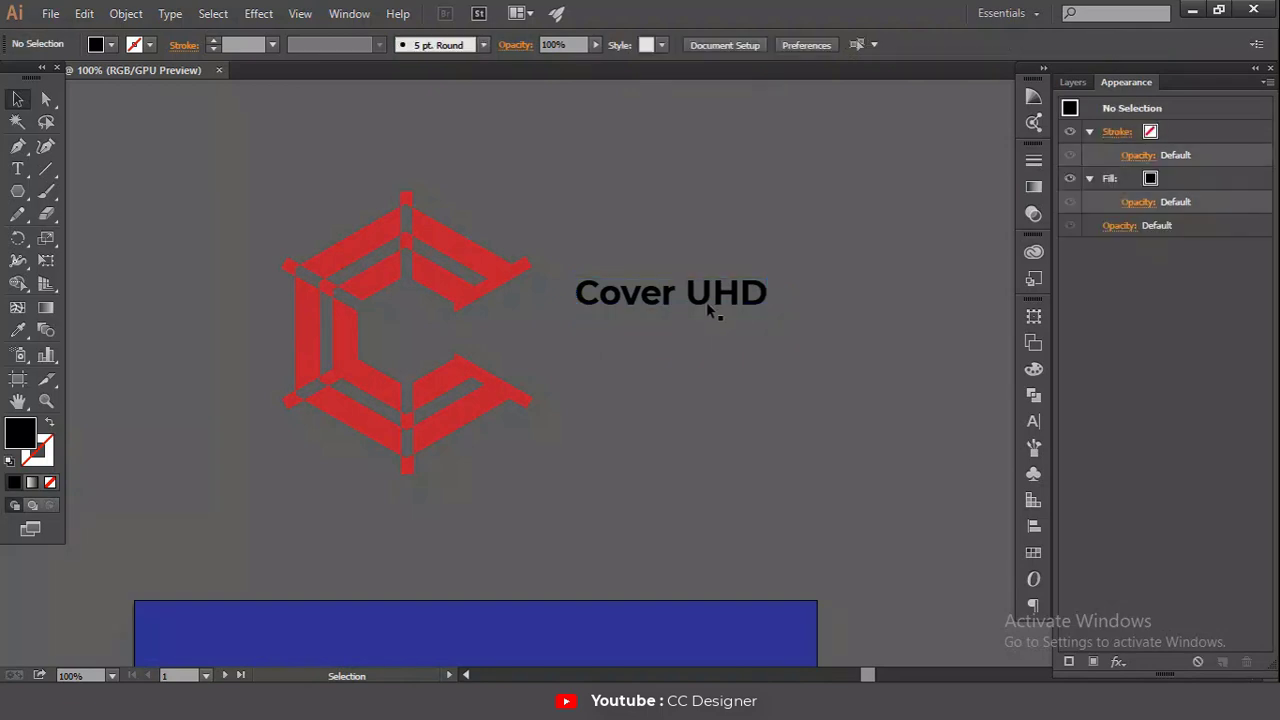
Step: Apply All Caps to the "Cover UHD" text
click(710, 312)
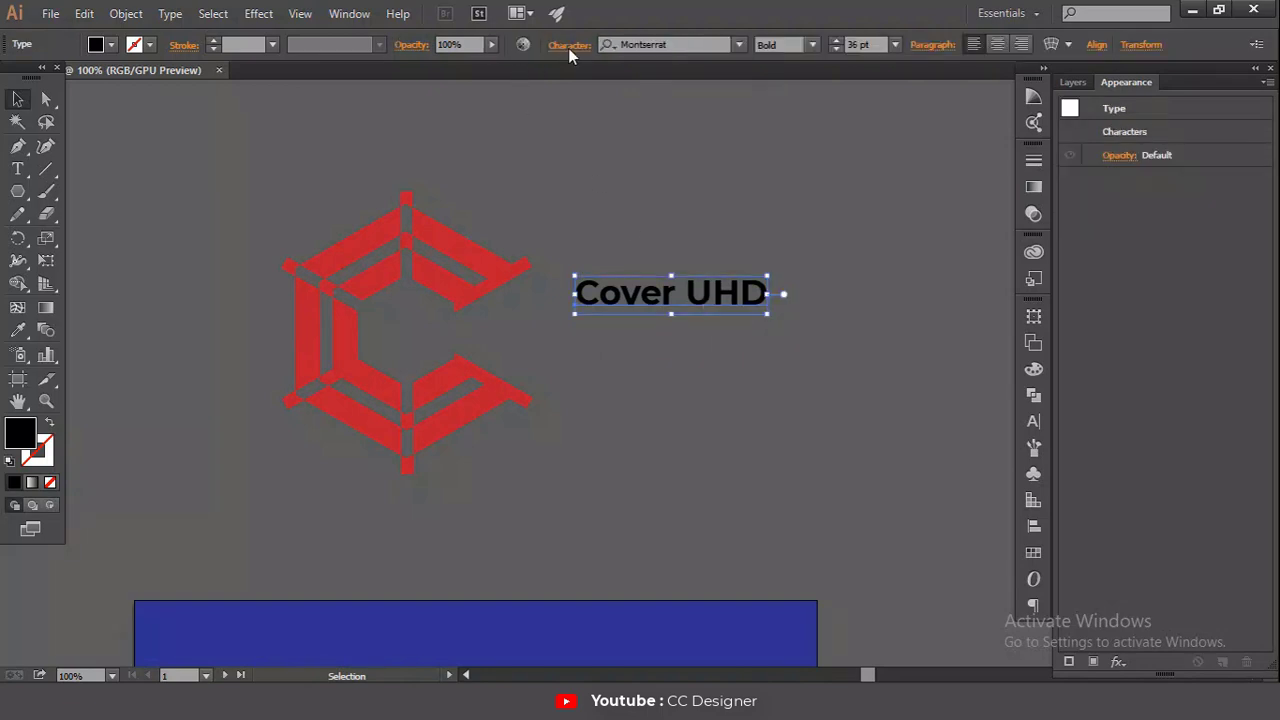
click(569, 46)
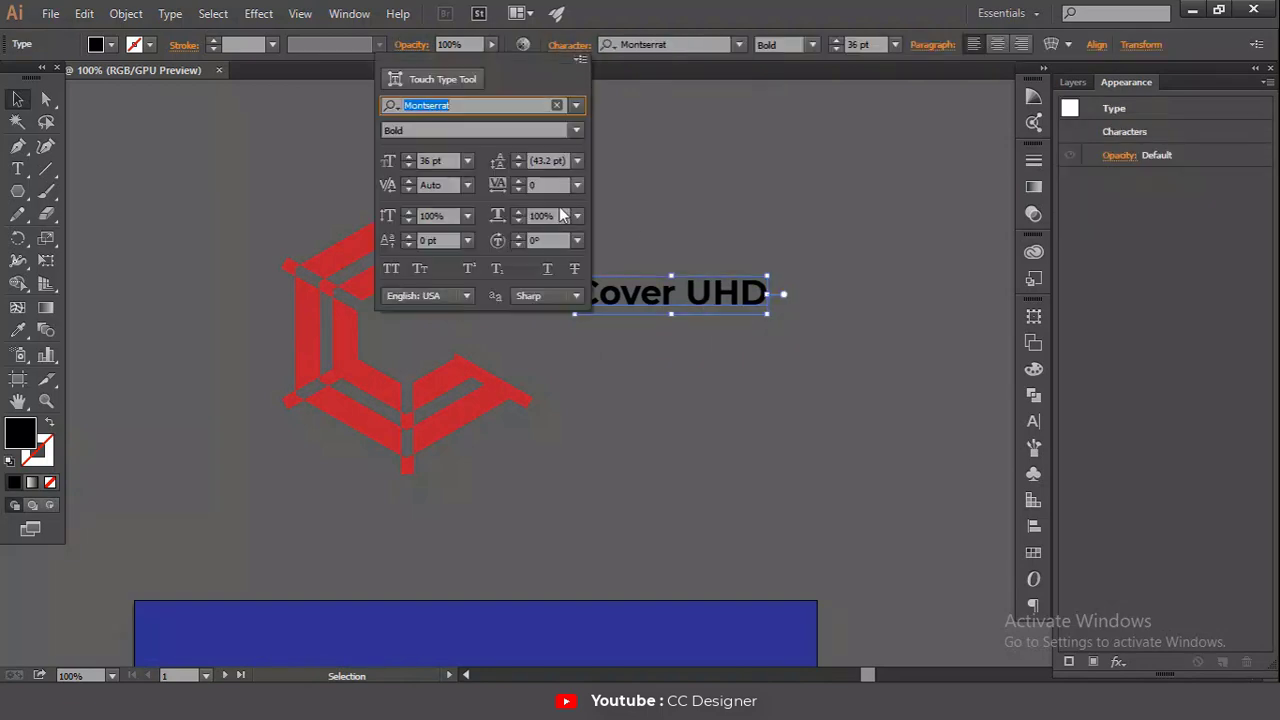
click(392, 270)
click(703, 265)
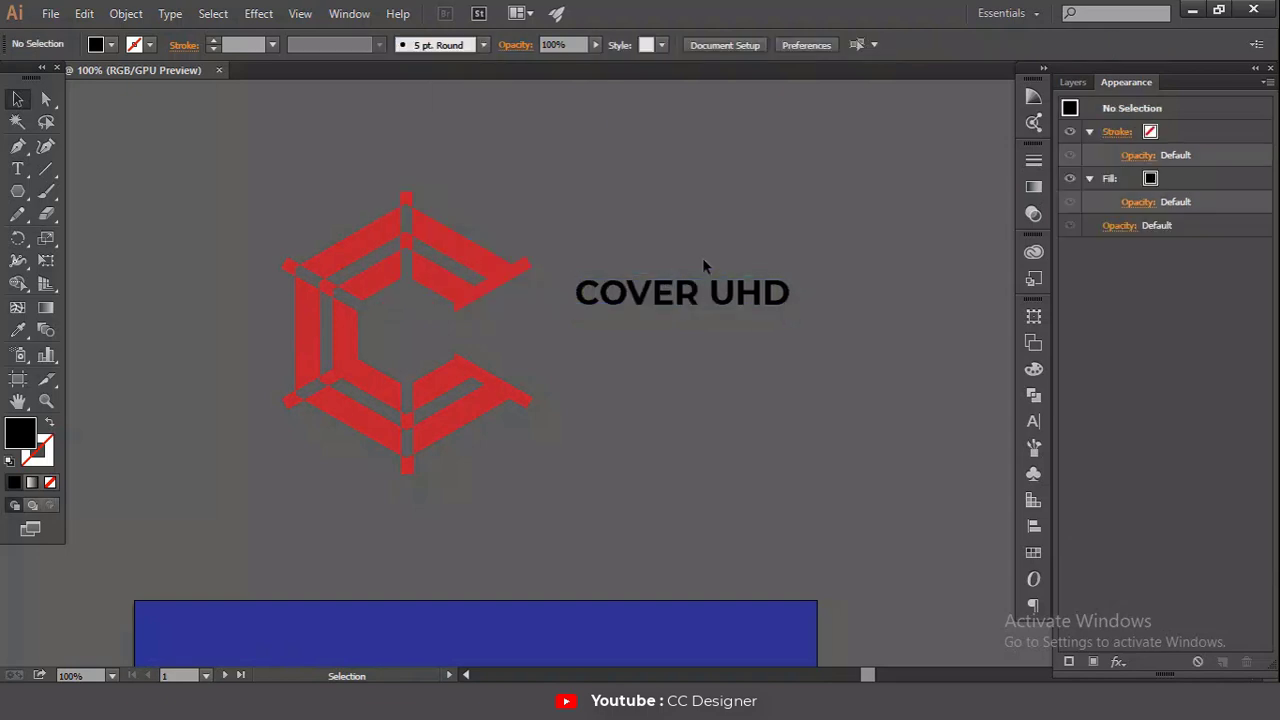
Step: Move the "COVER UHD" text to the right of the C-shaped emblem at about mid-height, leaving a clear gap
drag(647, 299, 586, 339)
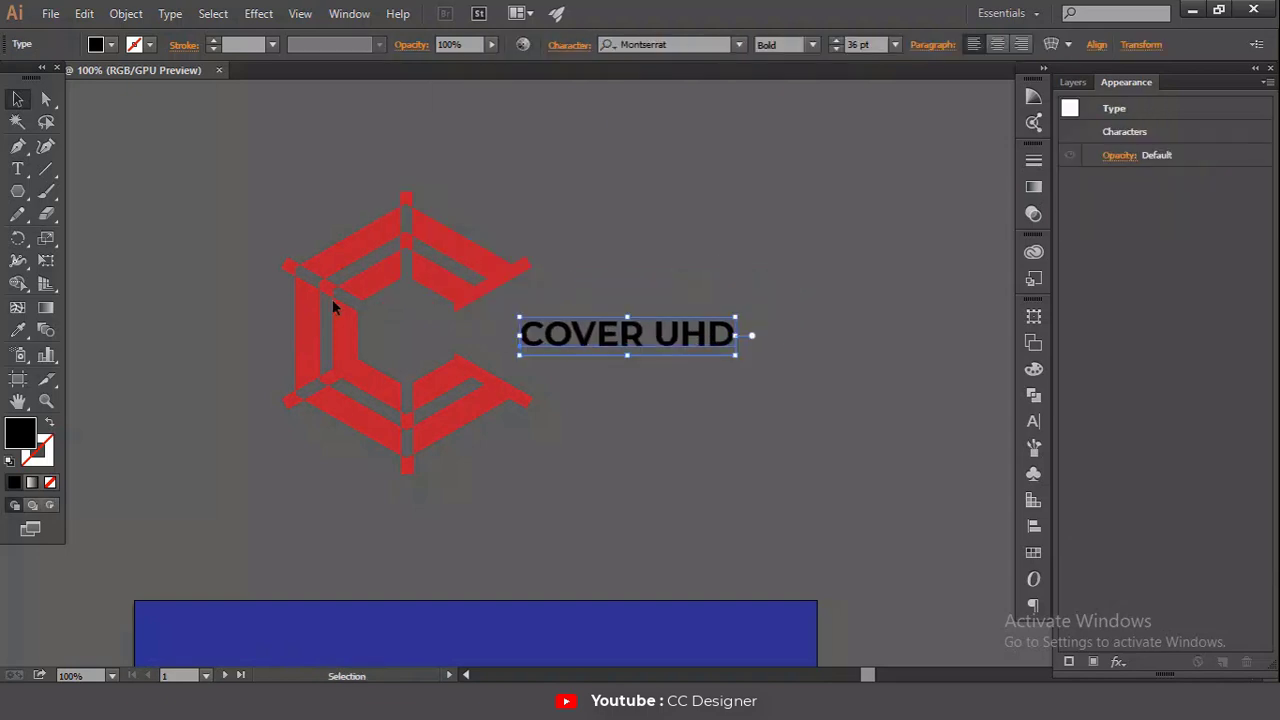
drag(247, 195, 525, 480)
click(645, 405)
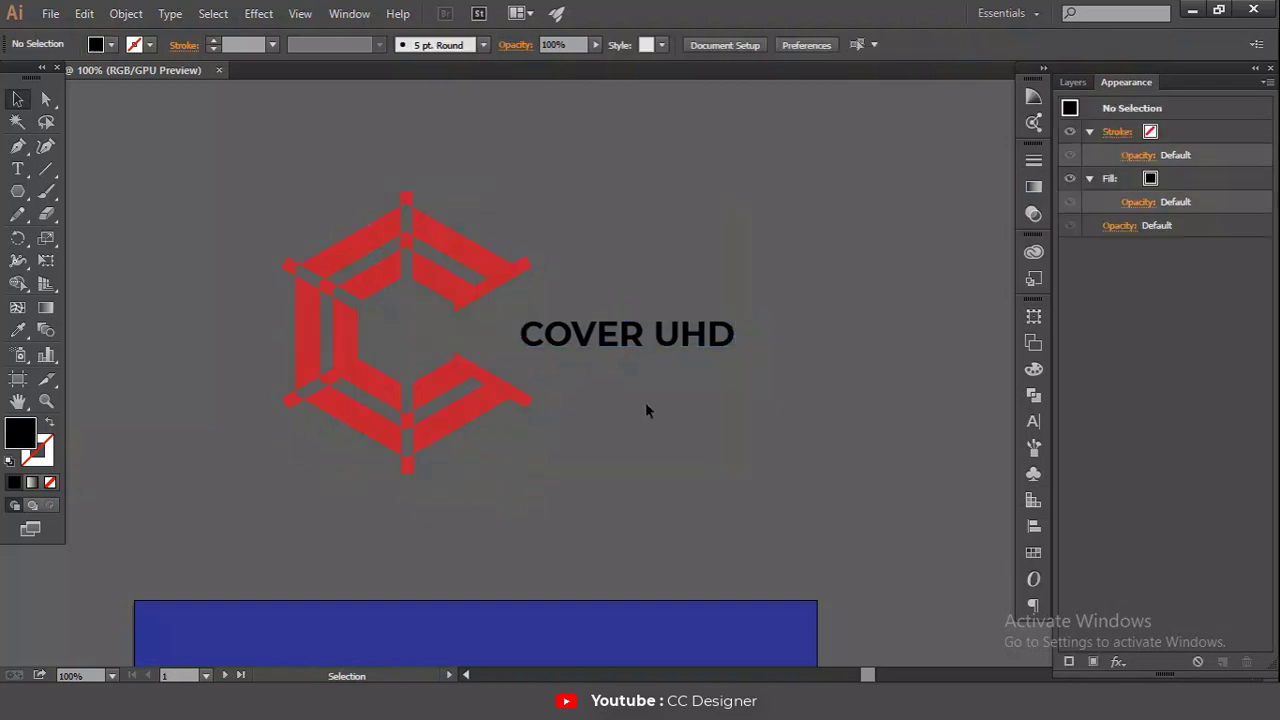
drag(615, 341, 742, 331)
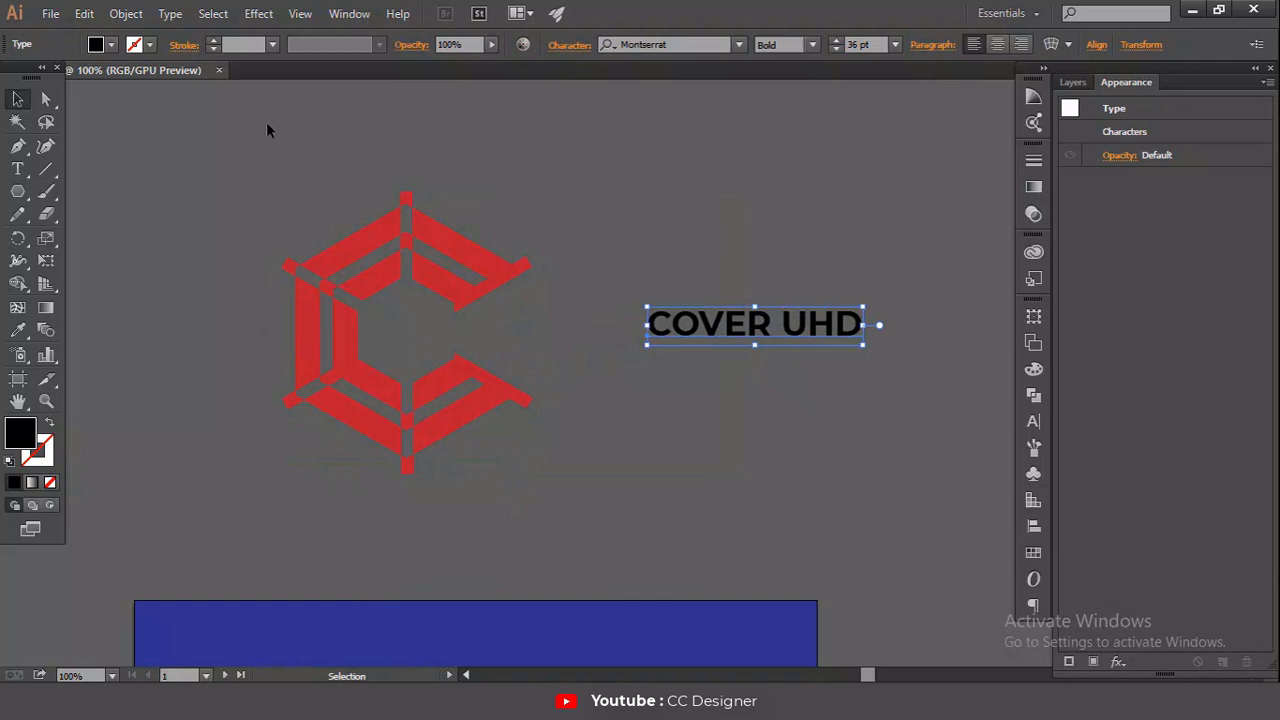
Step: Try to group all pieces of the C-shaped emblem and scale the emblem down about its centre
drag(272, 151, 570, 520)
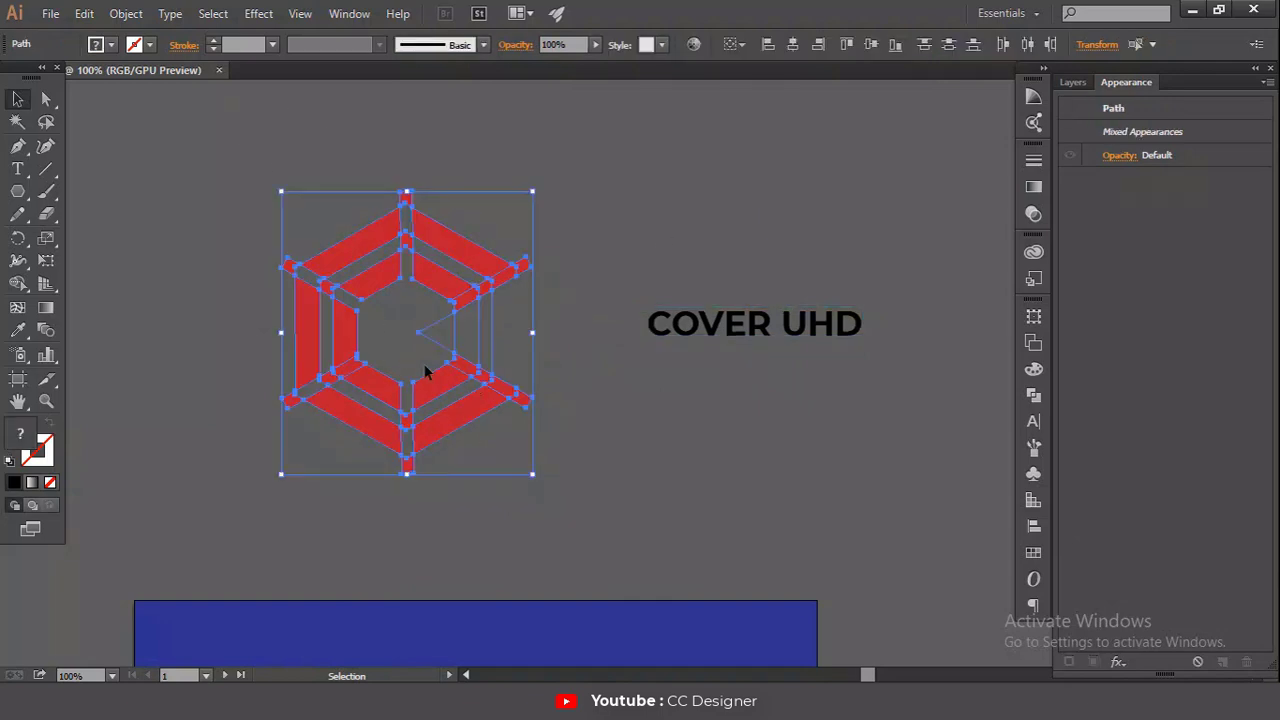
key(ctrl+g)
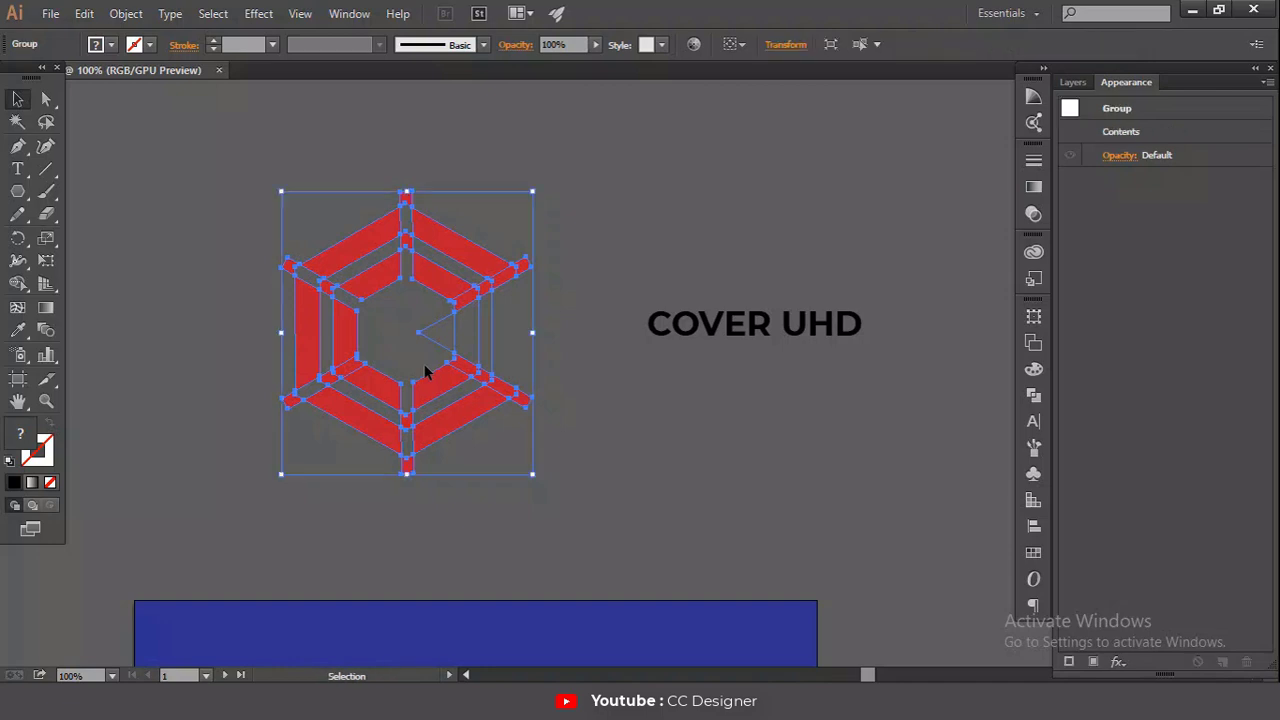
drag(532, 474, 445, 388)
click(501, 438)
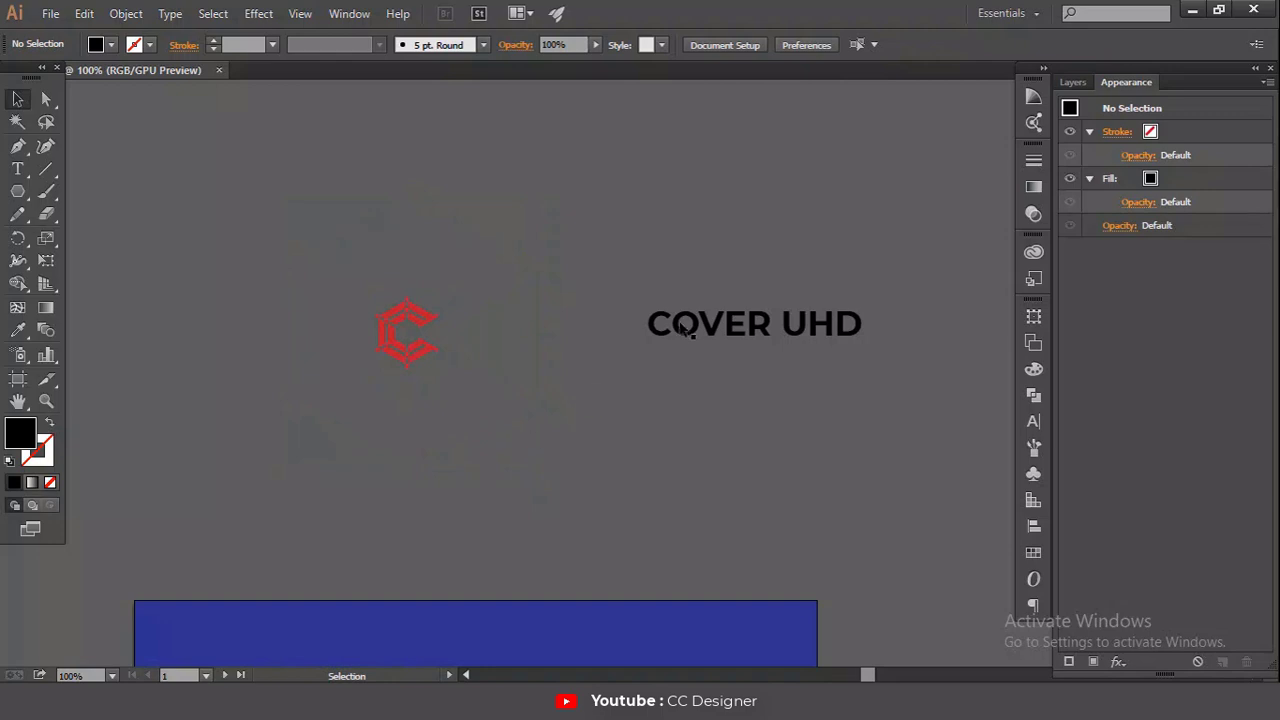
key(ctrl)
key(ctrl+z)
click(623, 394)
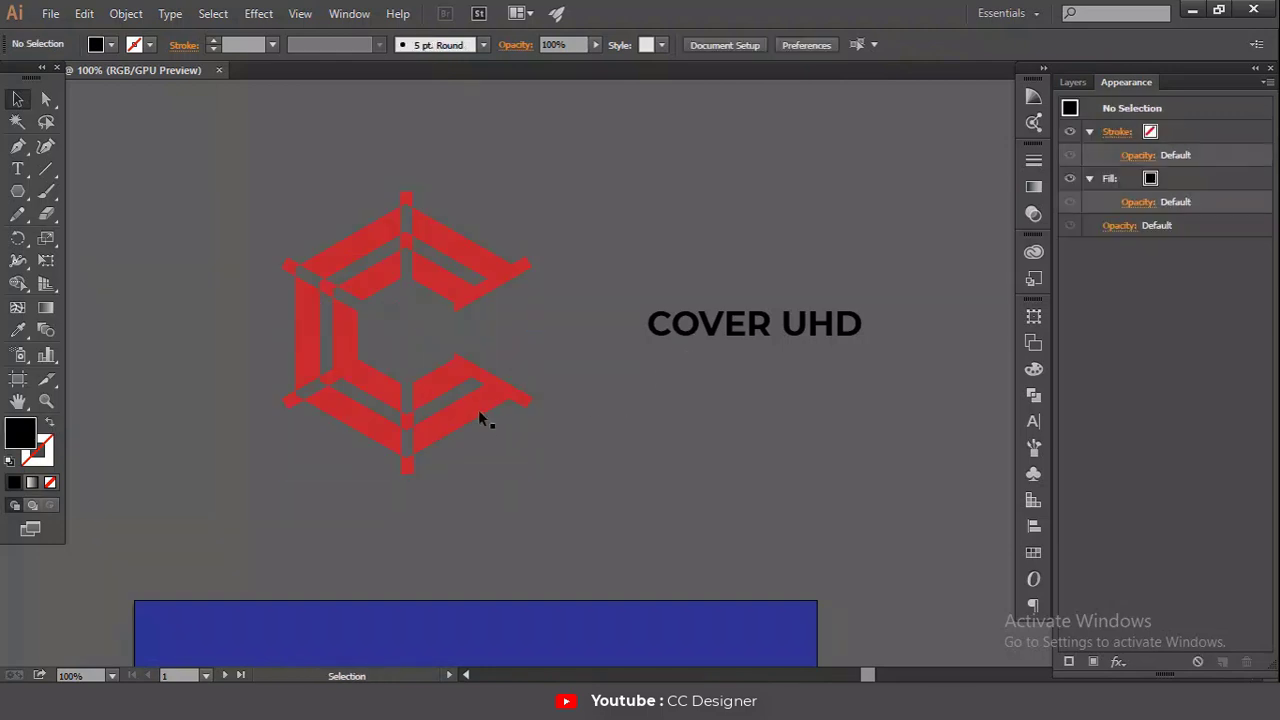
Step: Make a copy of the C-shaped emblem at about one third size and place the "COVER UHD" text directly beside it
mouse_move(480, 415)
mouse_down()
mouse_move(162, 166)
mouse_move(426, 351)
mouse_move(537, 468)
mouse_move(451, 409)
mouse_move(475, 412)
mouse_up()
click(600, 399)
drag(688, 333, 495, 338)
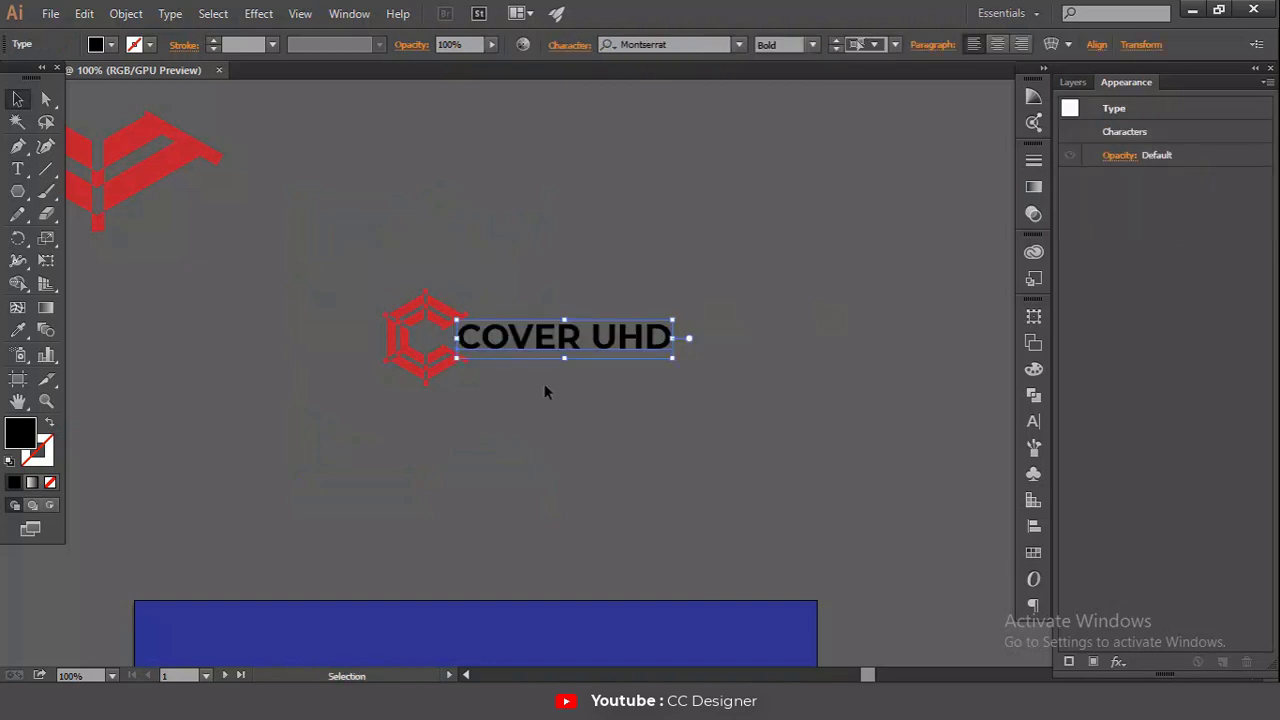
key(ctrl+=)
click(615, 441)
Step: Fill the blue 728 × 90 px banner rectangle with white
drag(549, 557, 886, 177)
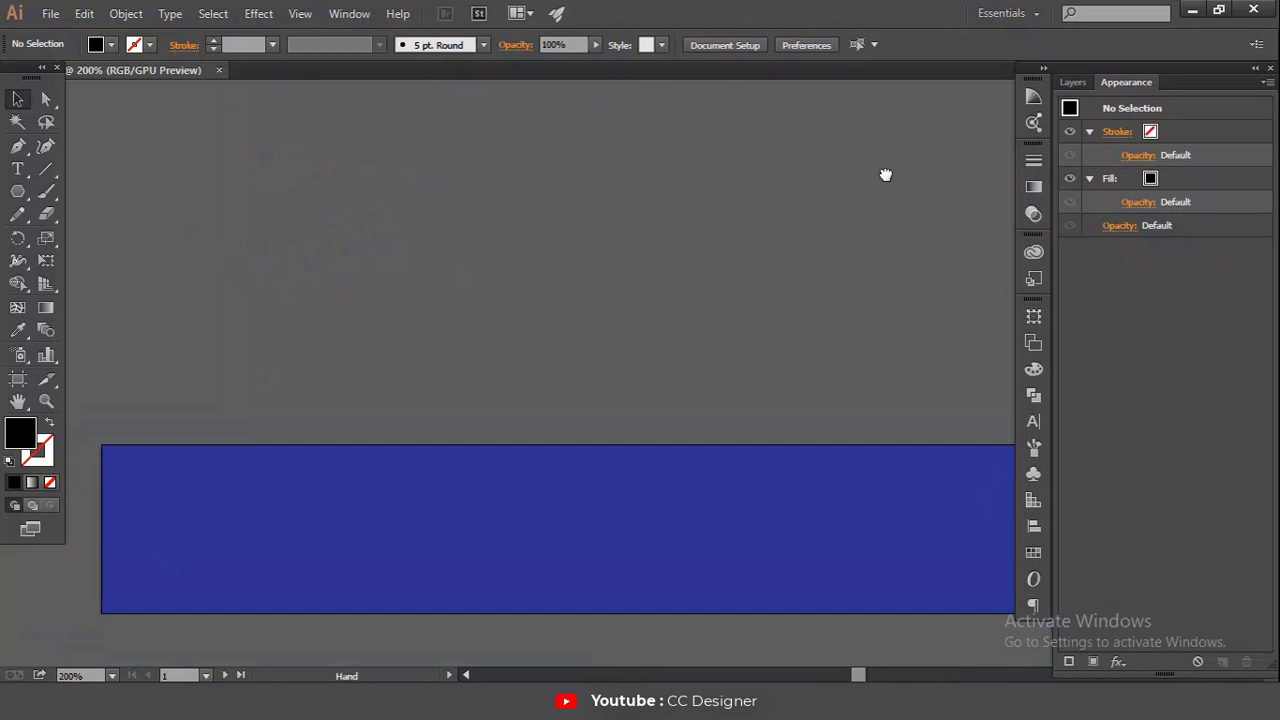
click(529, 556)
click(111, 45)
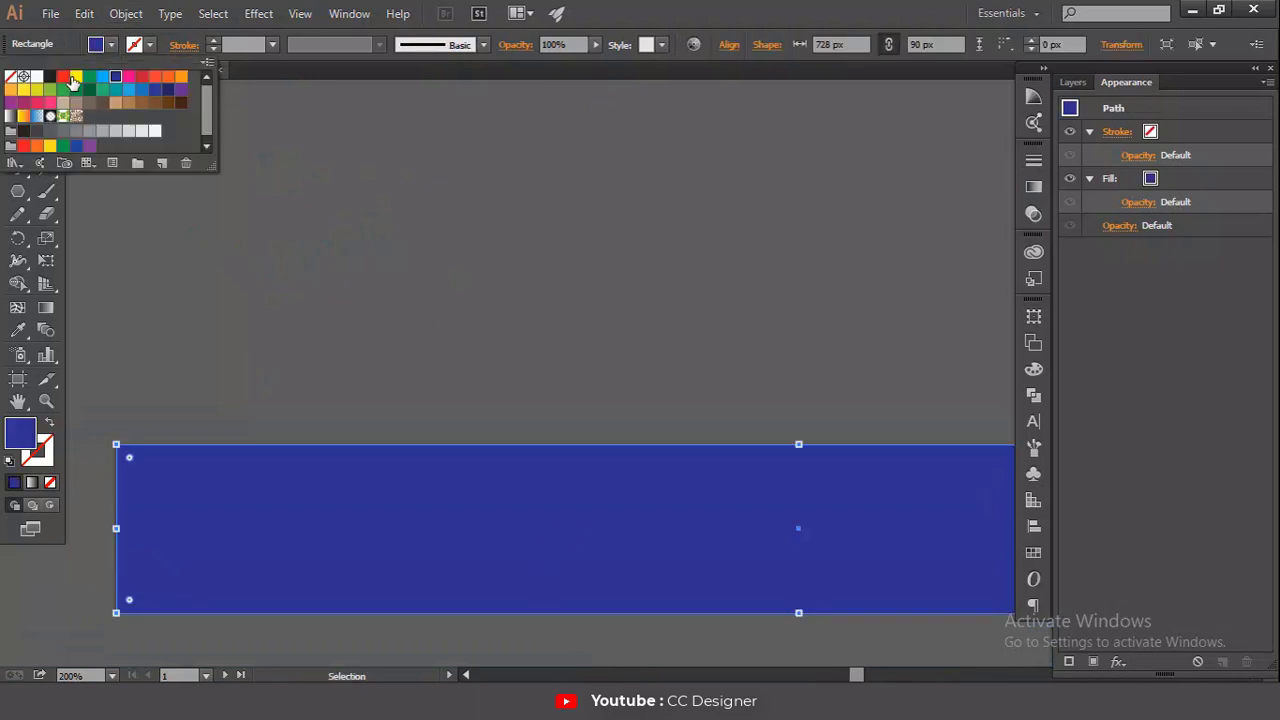
click(37, 77)
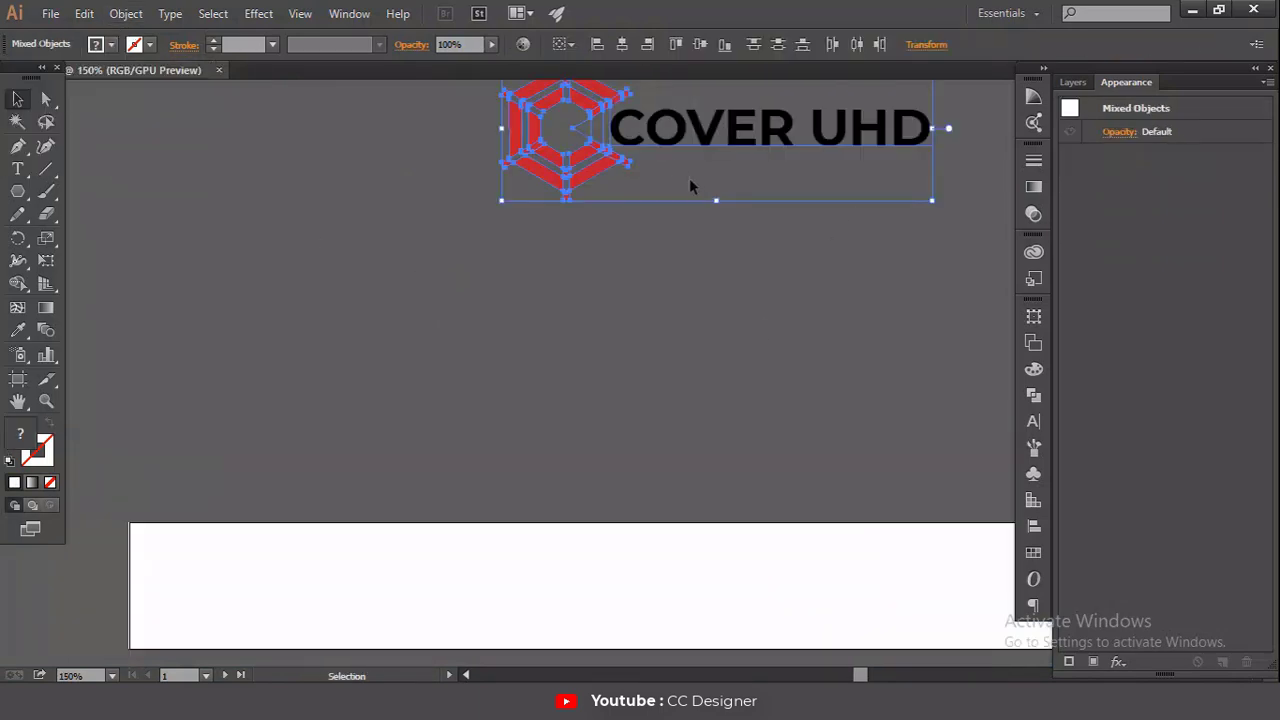
Step: Place a copy of the emblem and "COVER UHD" text just above the banner, and lock the white banner rectangle
drag(672, 142, 634, 168)
drag(460, 290, 300, 446)
click(182, 609)
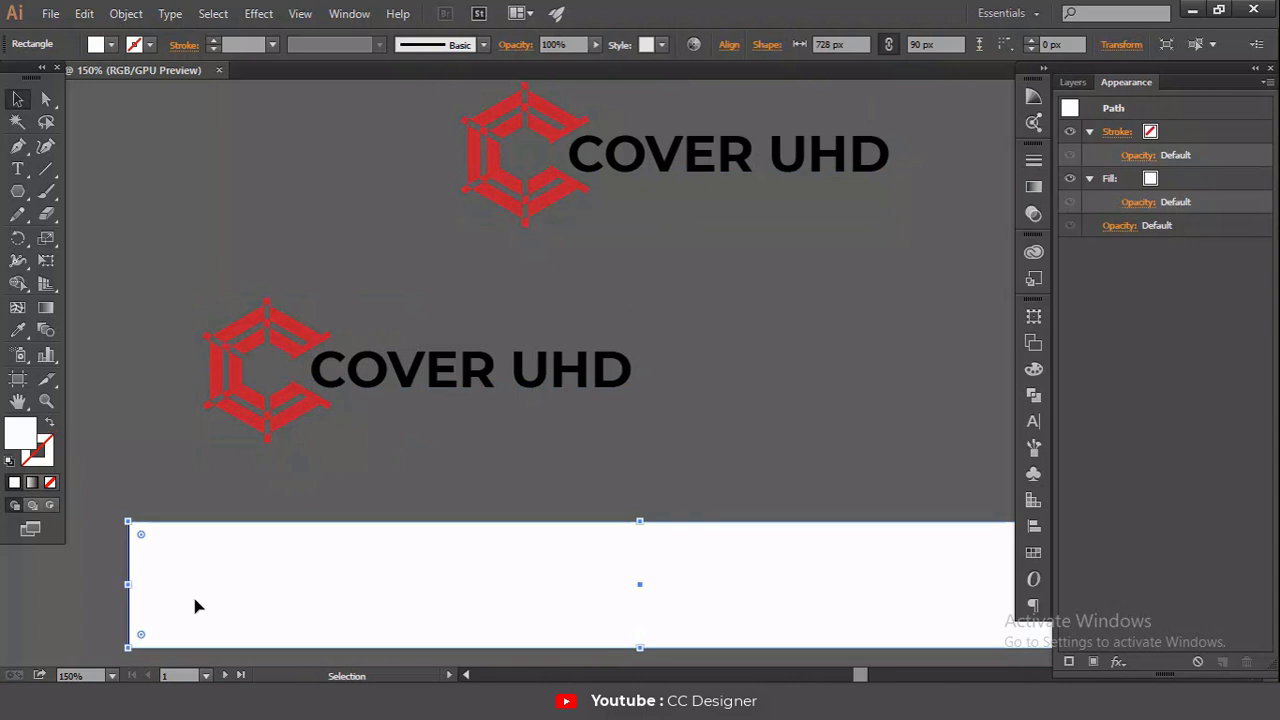
key(ctrl+2)
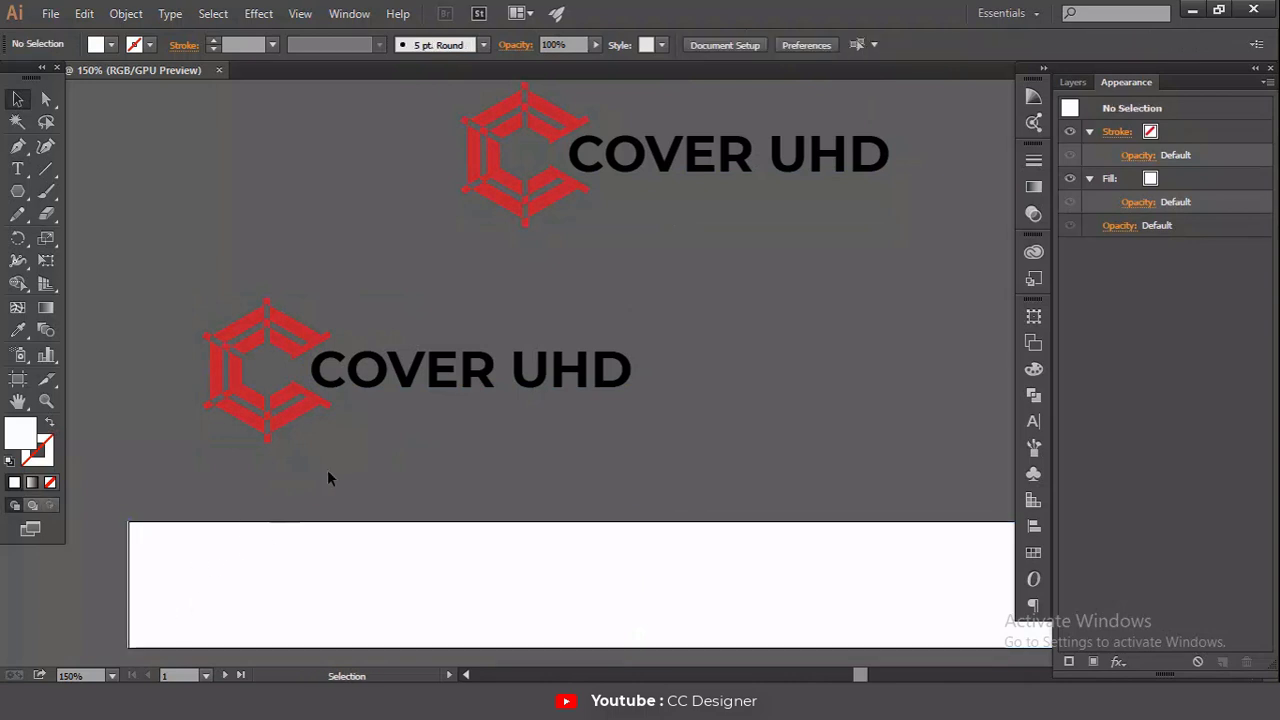
Step: Scale the copied logo down to about 40% and place it in the upper-left corner of the white banner
drag(177, 286, 416, 438)
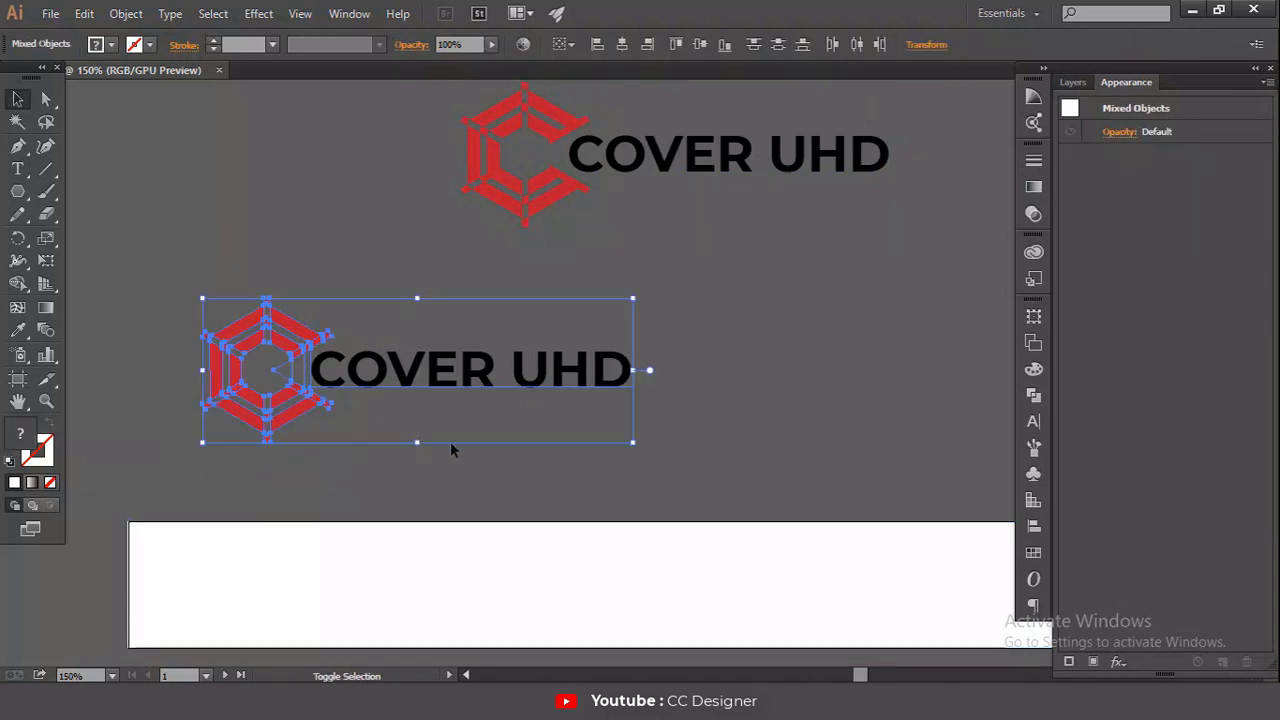
drag(632, 298, 508, 343)
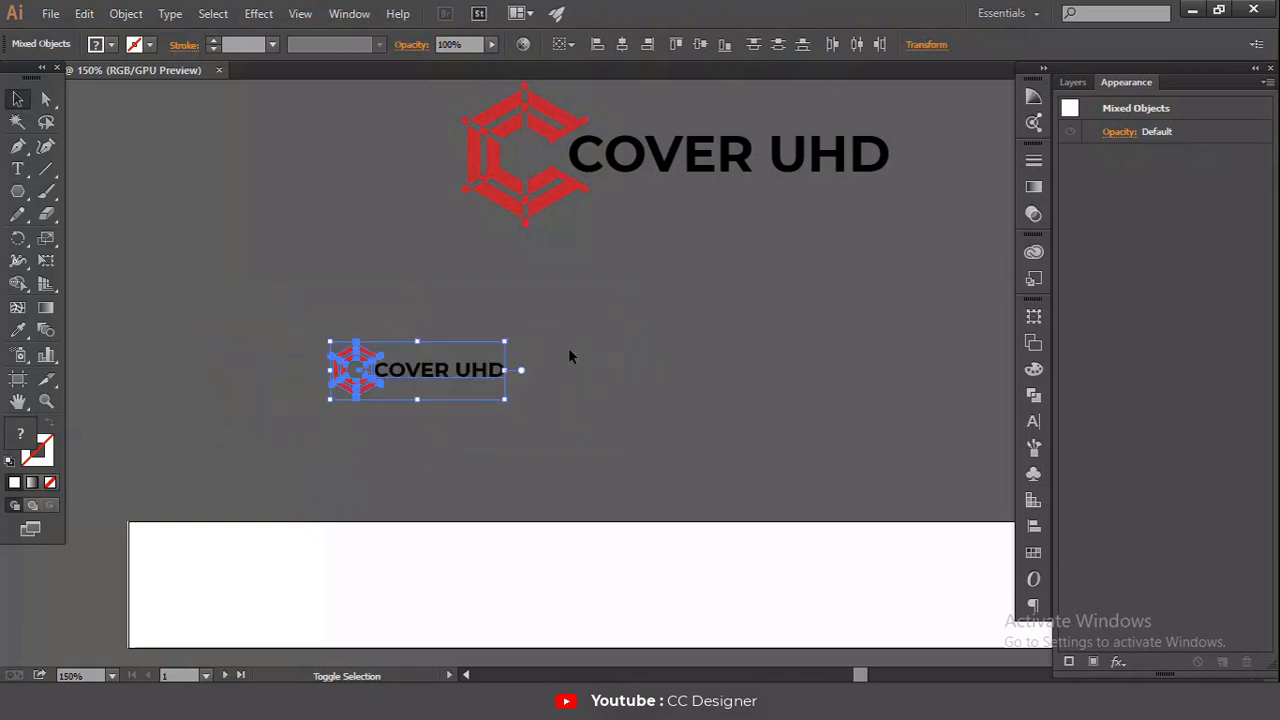
click(459, 410)
drag(448, 380, 265, 568)
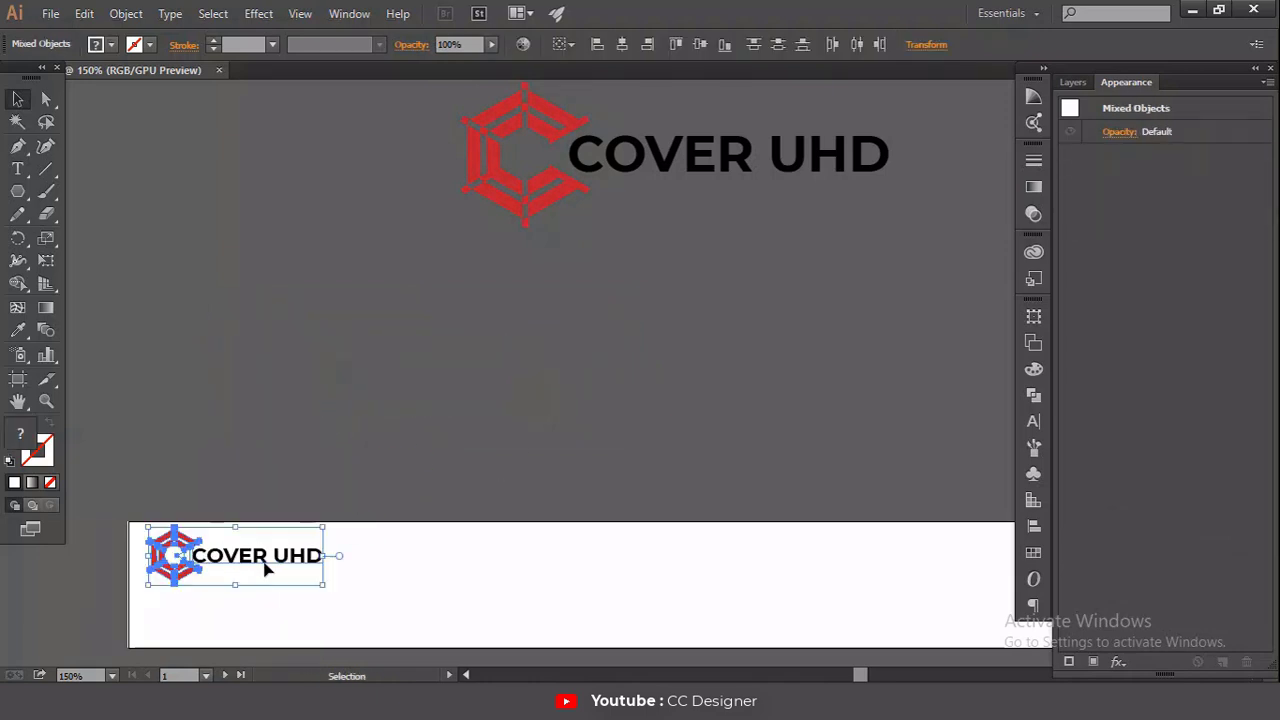
click(296, 382)
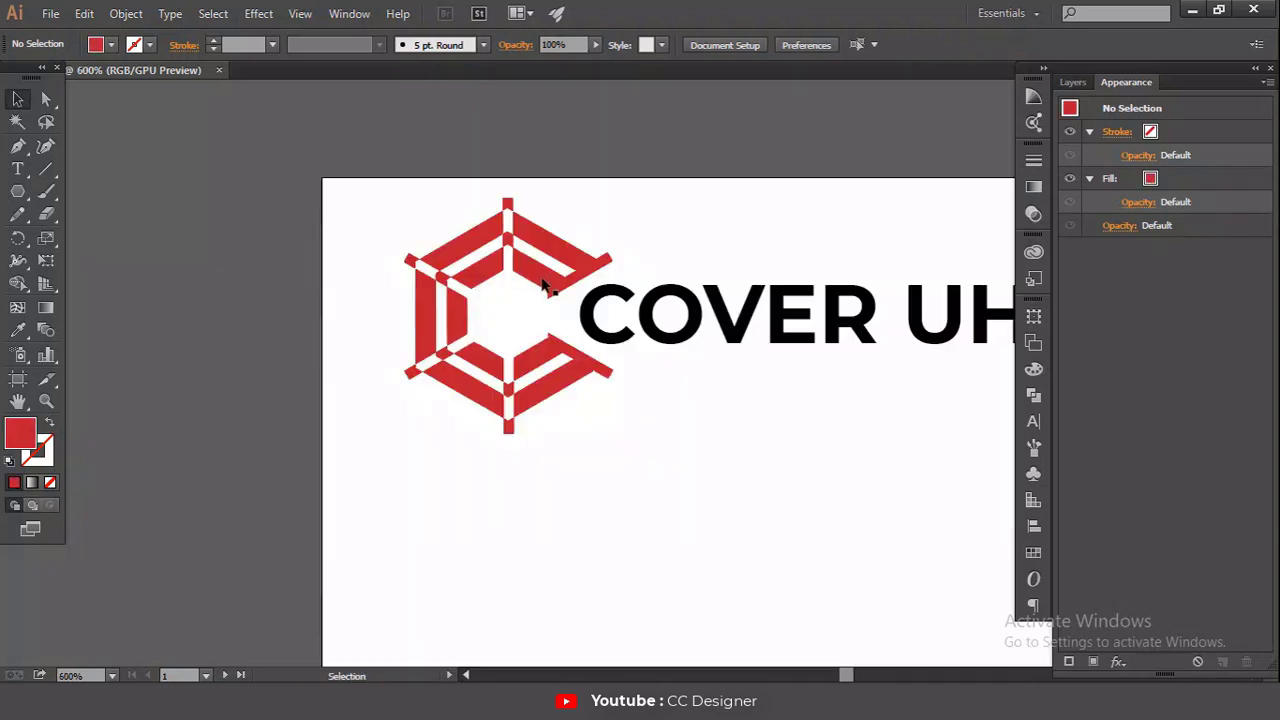
Step: Fill all segments of the banner emblem's inner hexagon, including the two short end pieces, with deep orange
click(543, 274)
shift+click(478, 285)
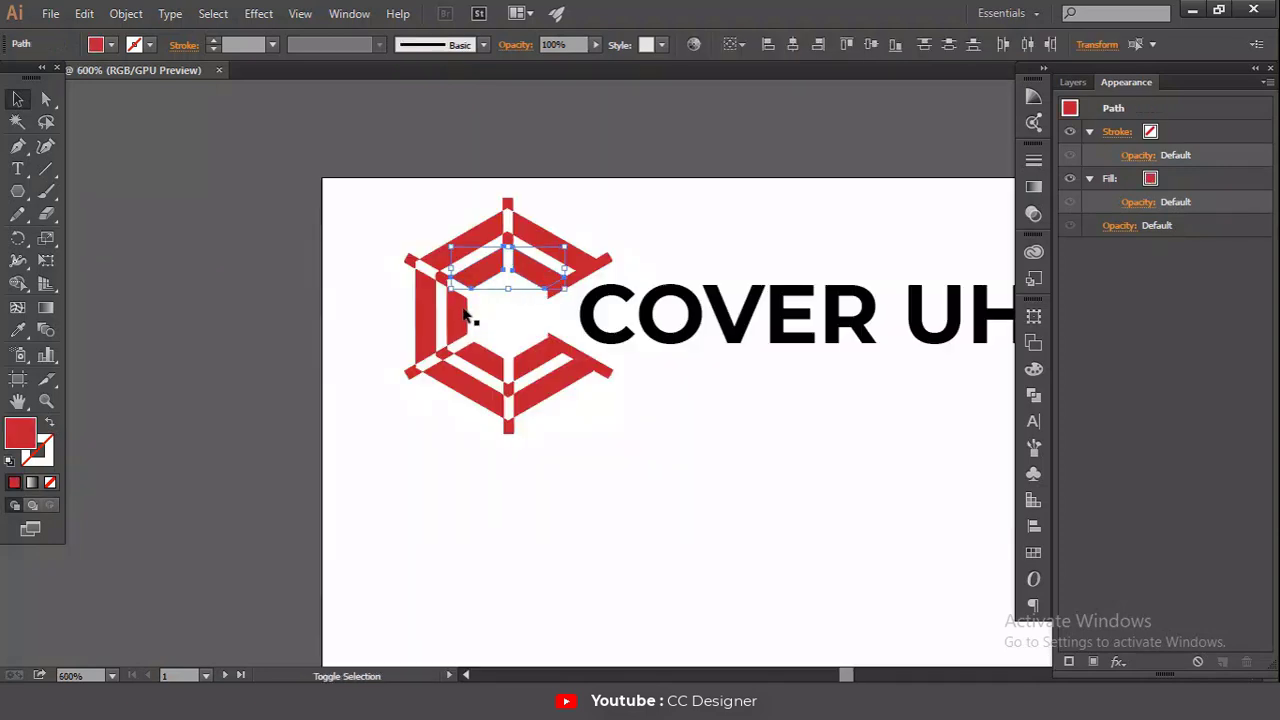
shift+click(459, 332)
shift+click(480, 368)
shift+click(541, 364)
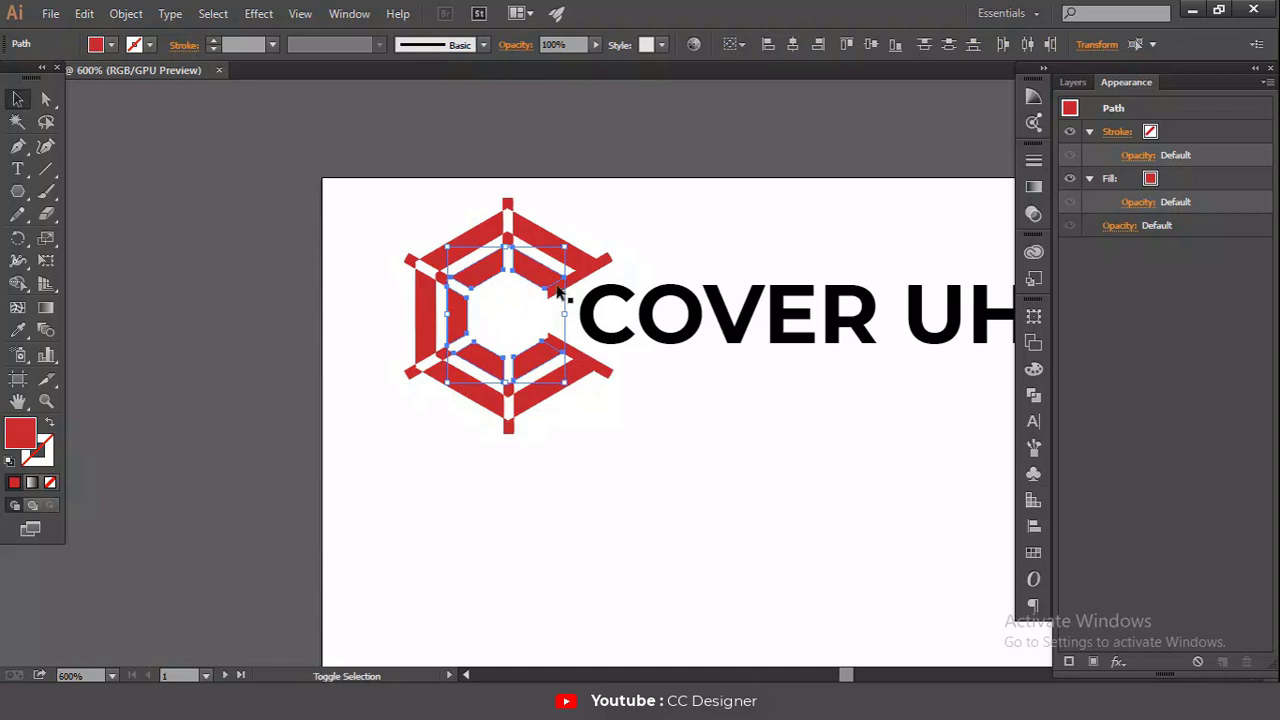
shift+click(562, 298)
shift+click(559, 351)
click(111, 44)
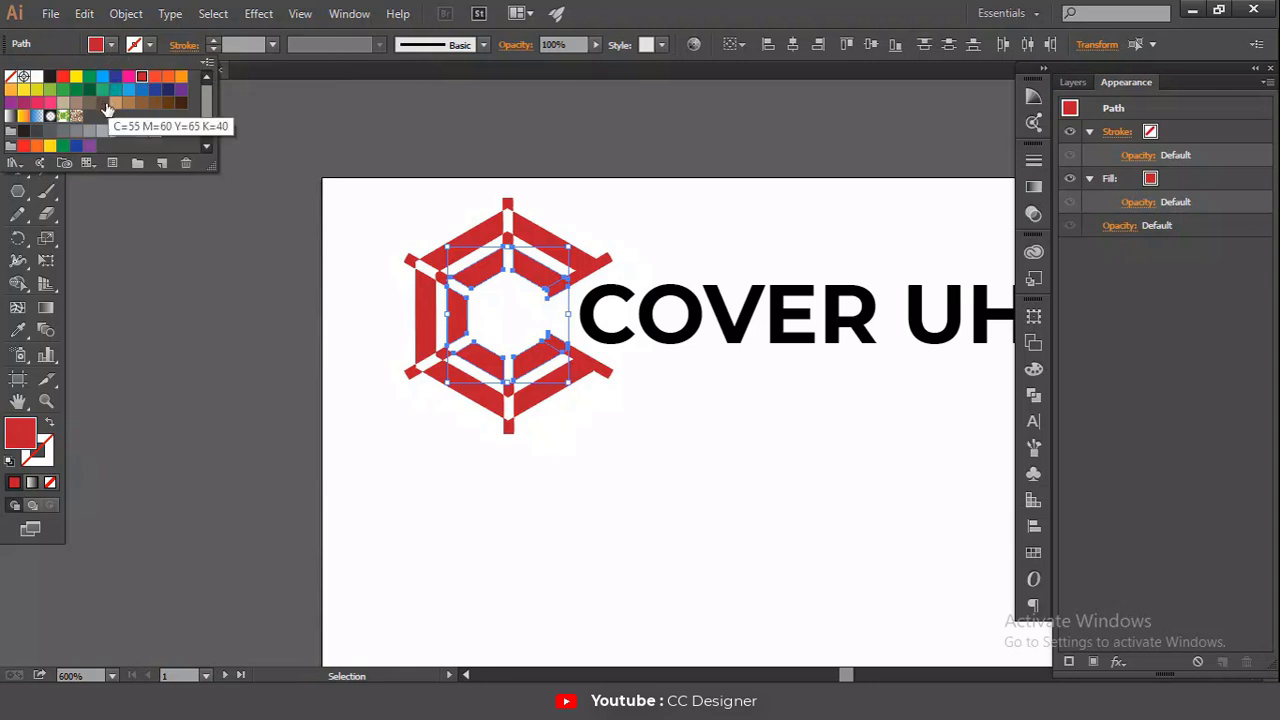
click(168, 77)
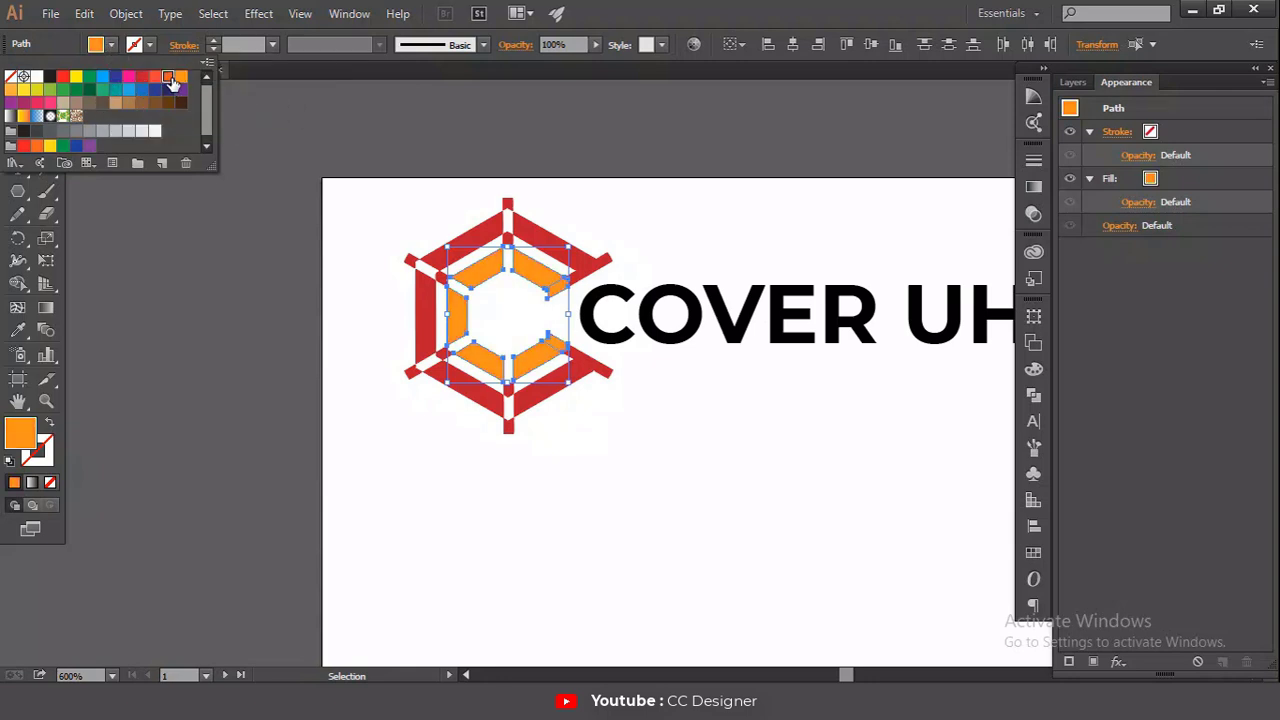
click(307, 261)
click(307, 261)
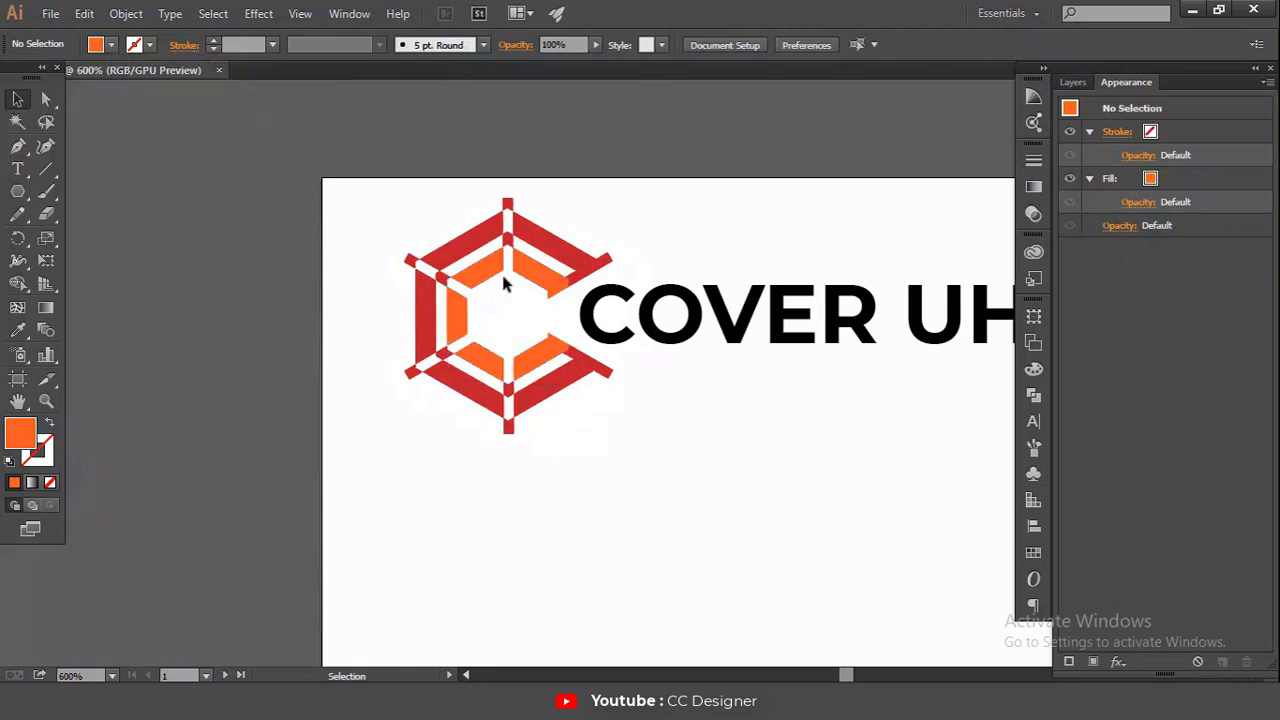
Step: Fill the banner emblem's outer hexagon segments and all small corner pieces with blue, C=85 M=50 Y=0 K=0
key(ctrl+plus)
click(401, 269)
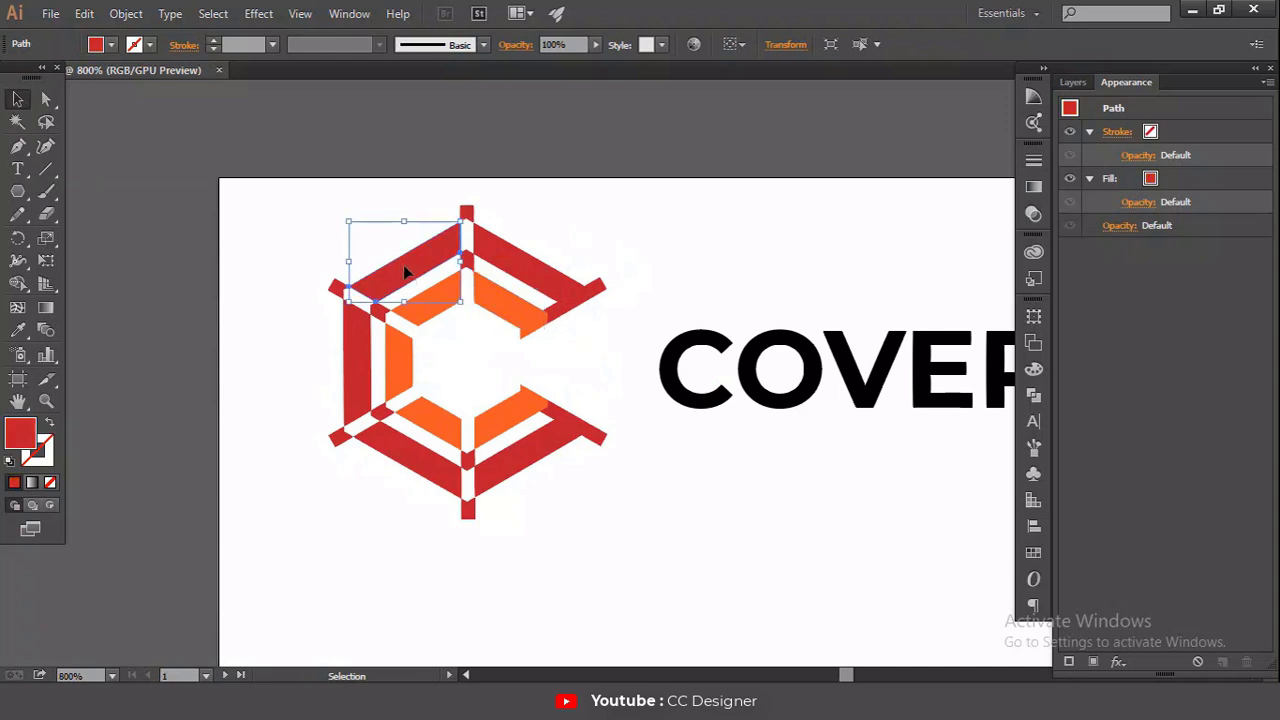
shift+click(517, 265)
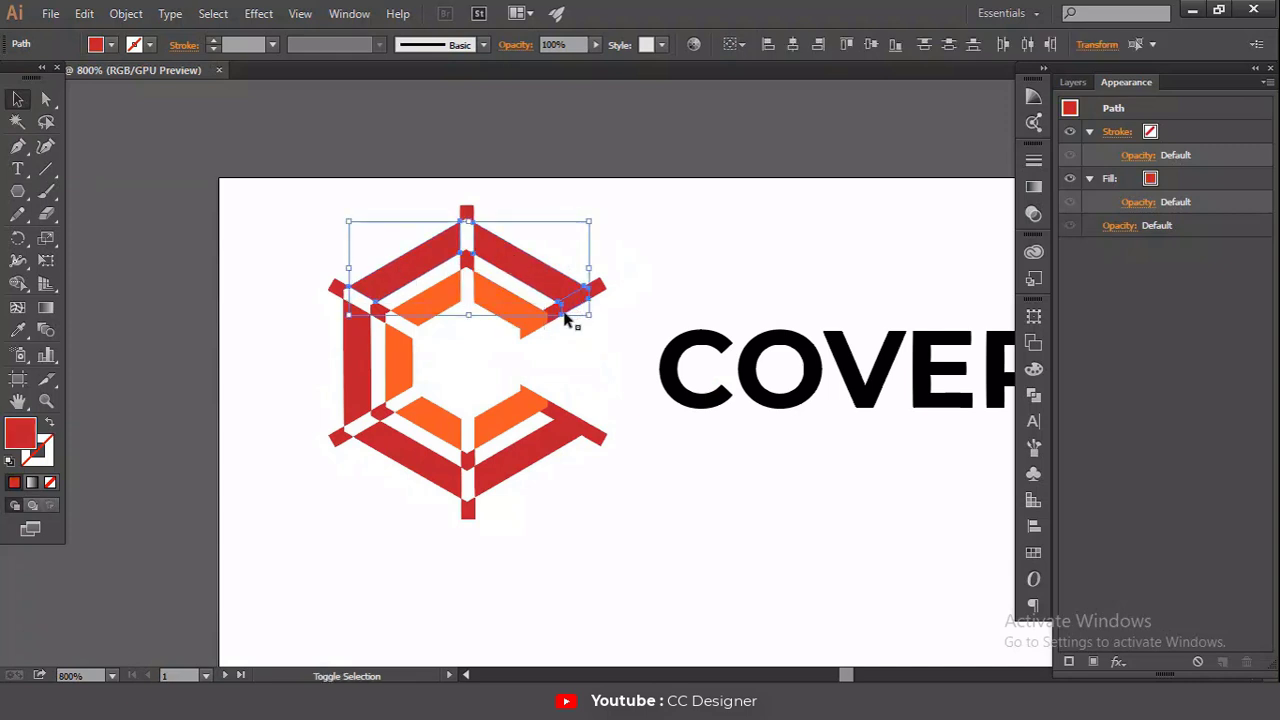
drag(563, 314, 606, 292)
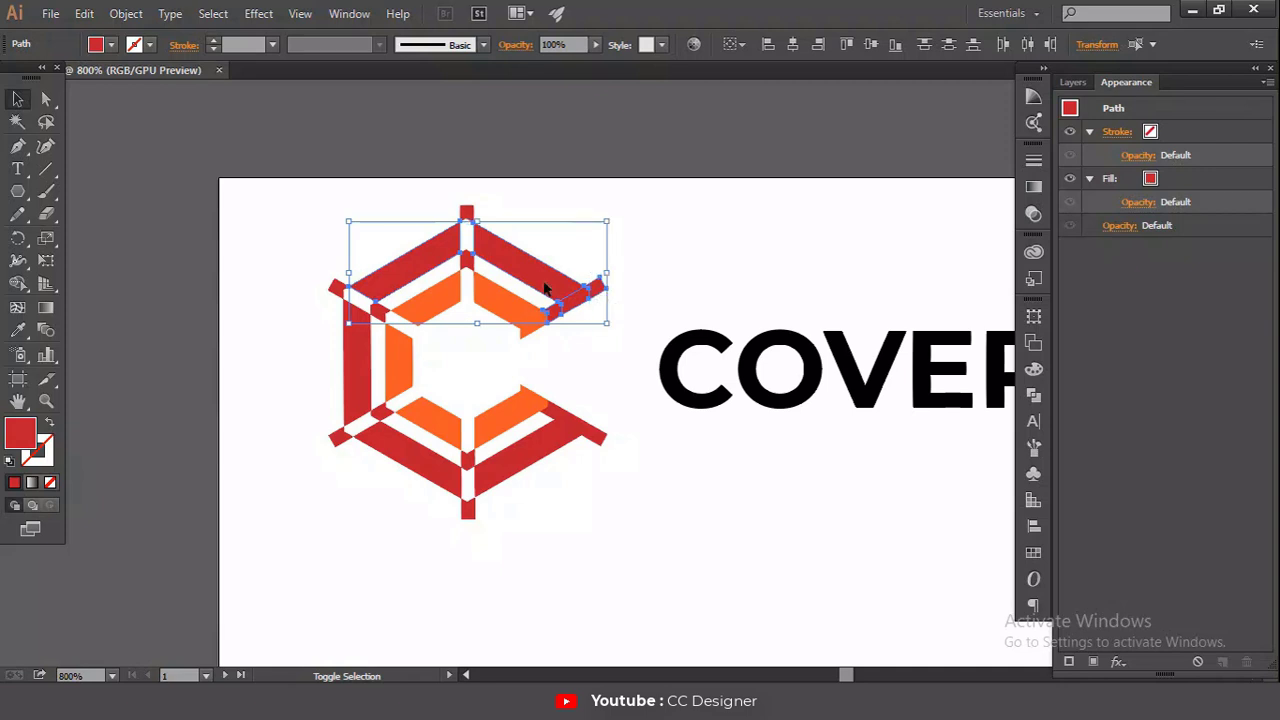
shift+click(469, 260)
shift+click(470, 214)
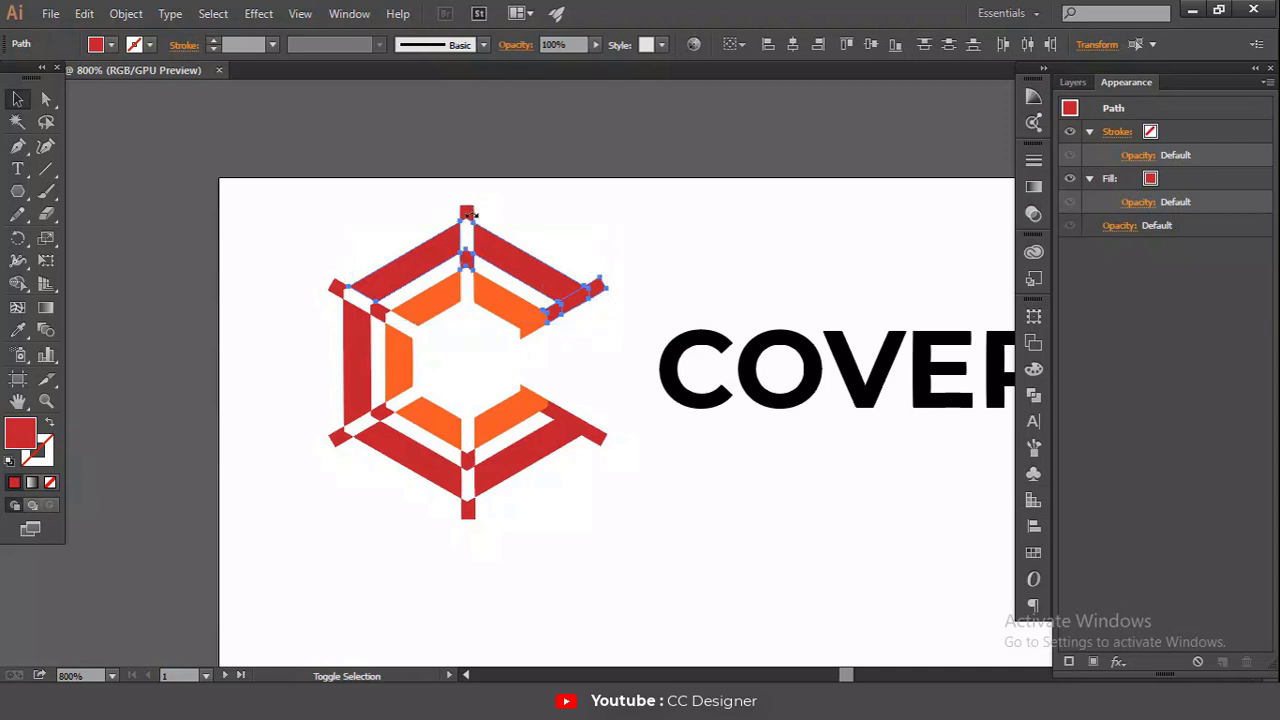
shift+click(471, 213)
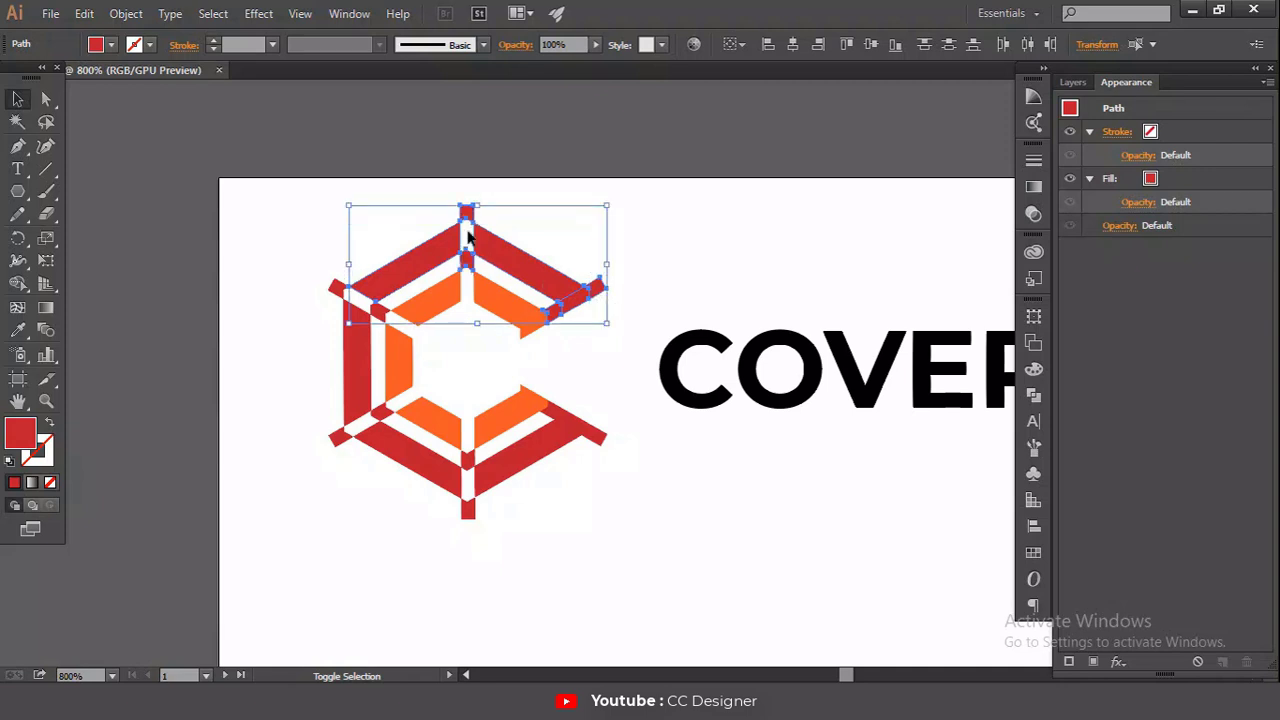
shift+click(388, 279)
shift+click(400, 278)
shift+click(339, 291)
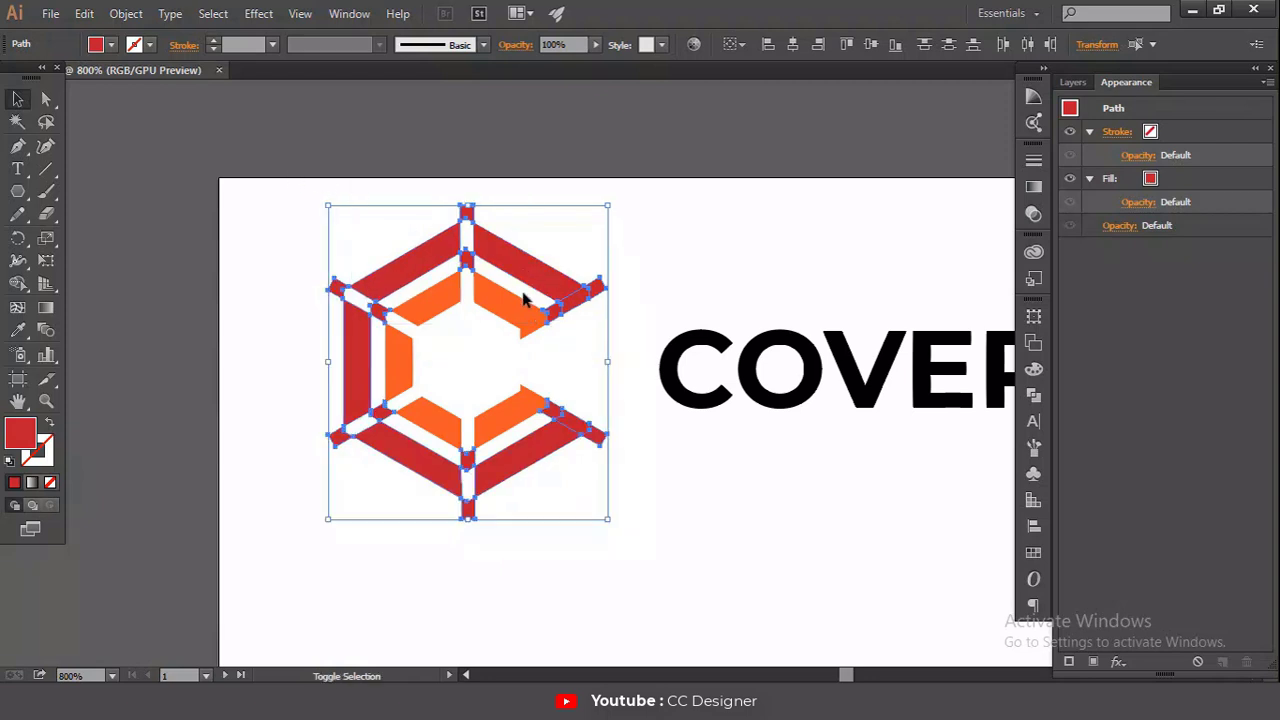
click(98, 45)
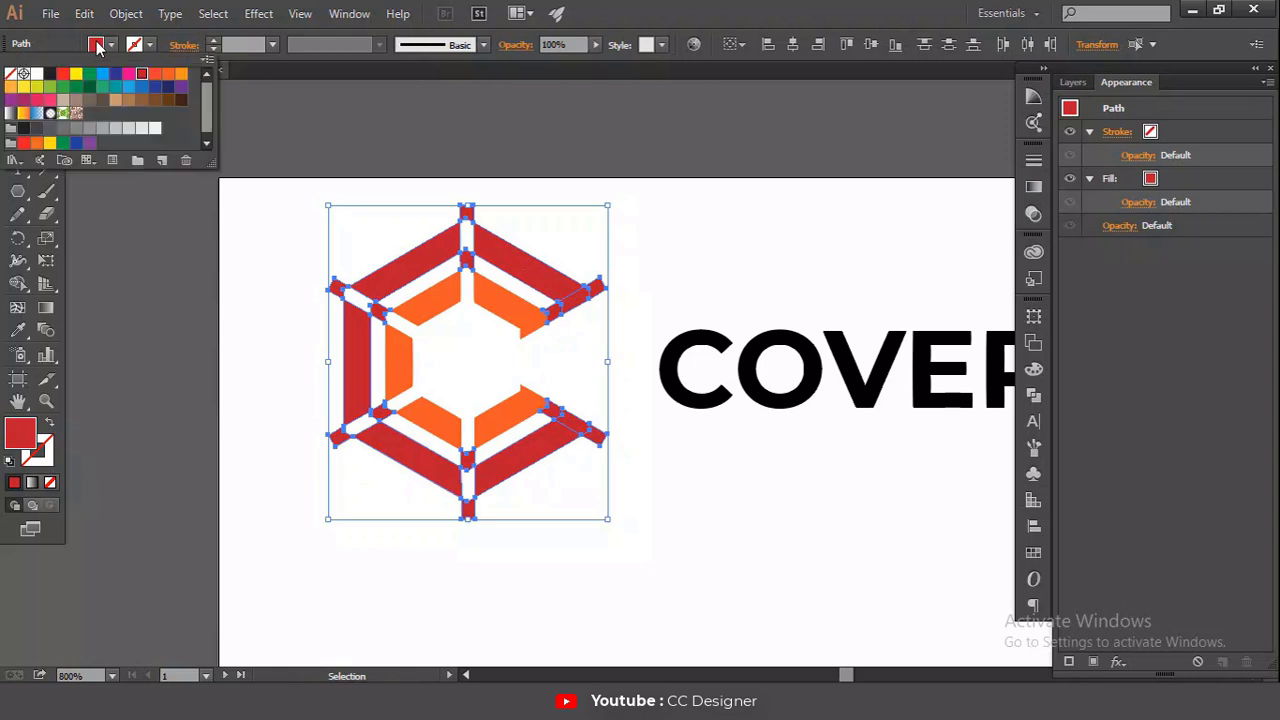
click(153, 76)
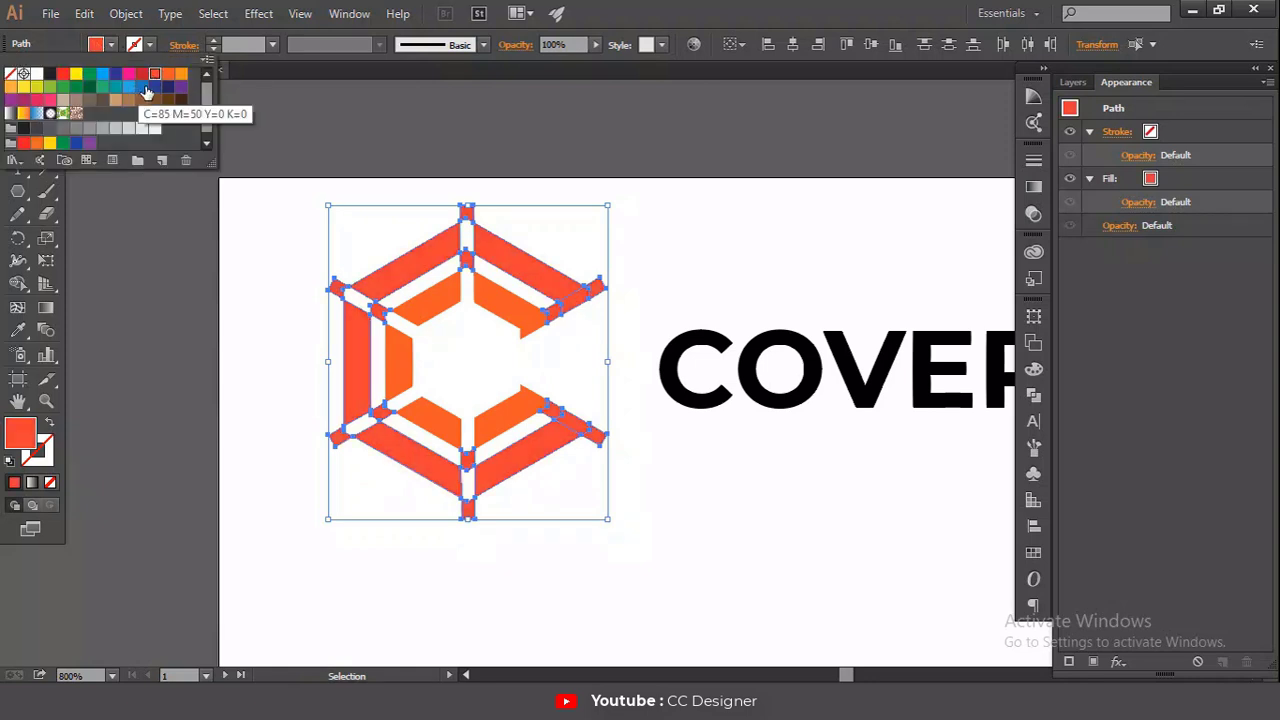
click(142, 87)
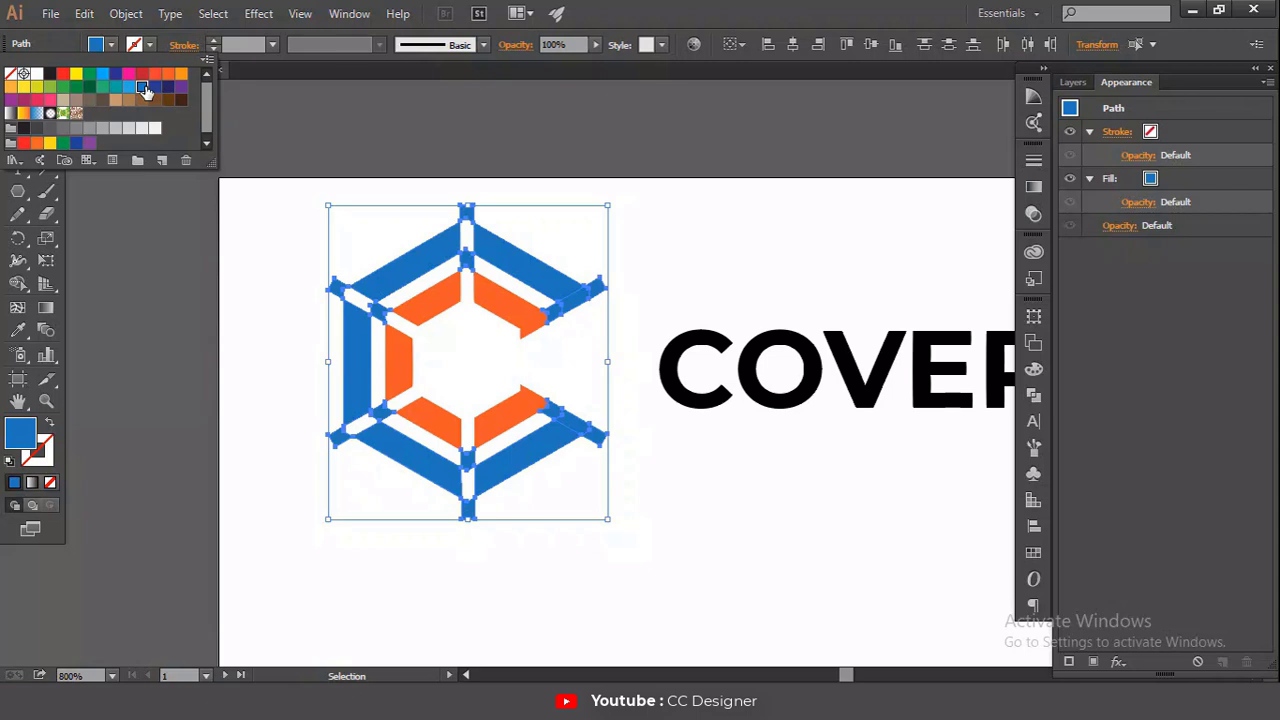
click(195, 287)
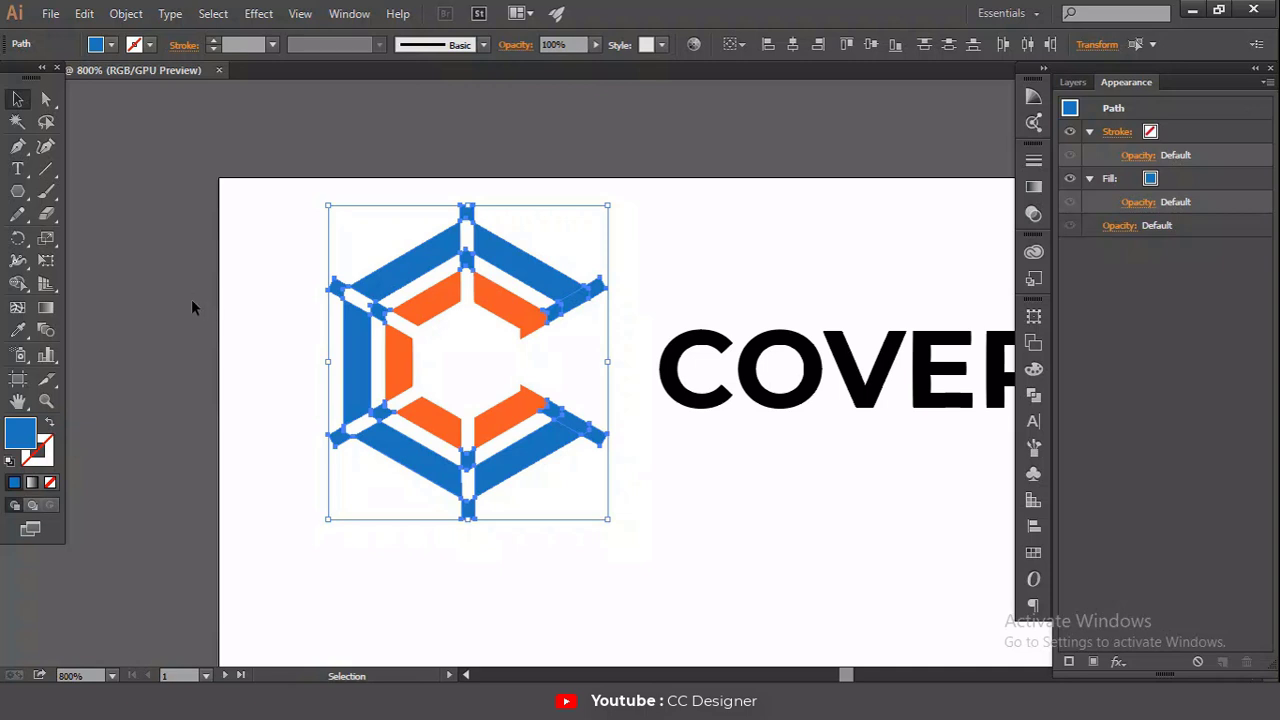
click(193, 307)
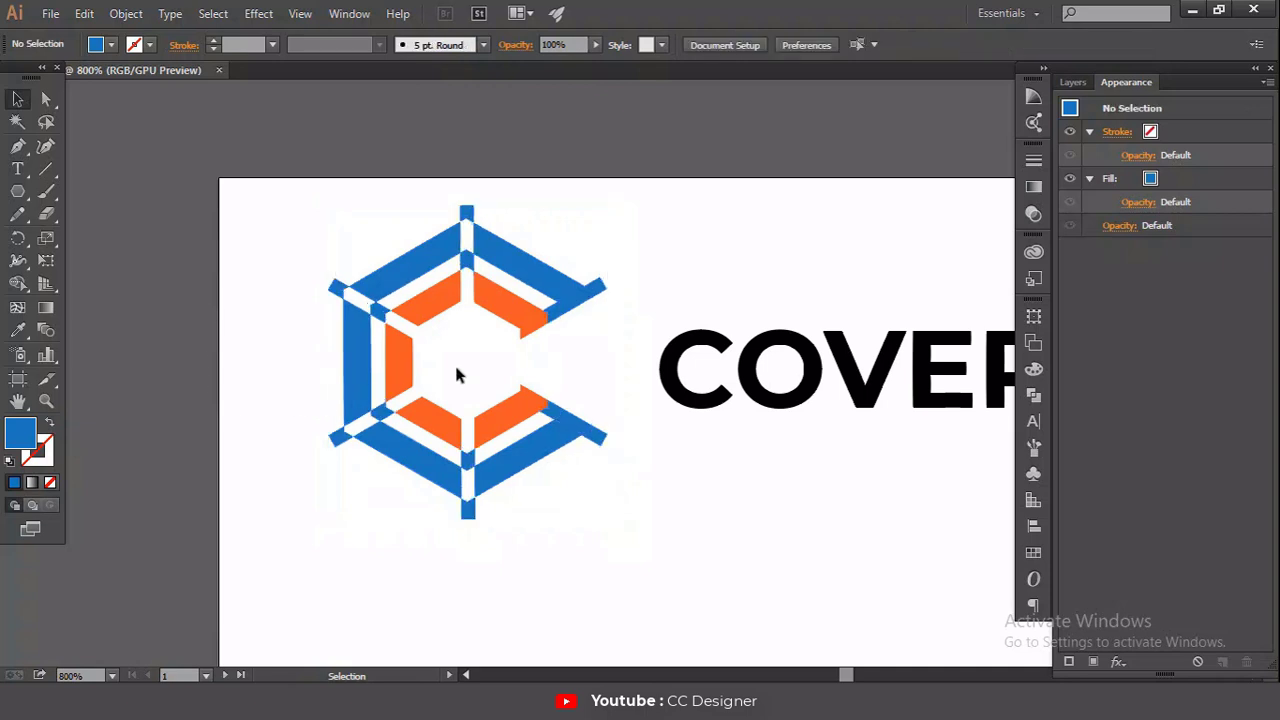
Step: Change the fill of all the banner emblem's inner hexagon segments, including the two short end pieces, to the lighter yellowish-orange swatch
click(525, 326)
shift+click(528, 332)
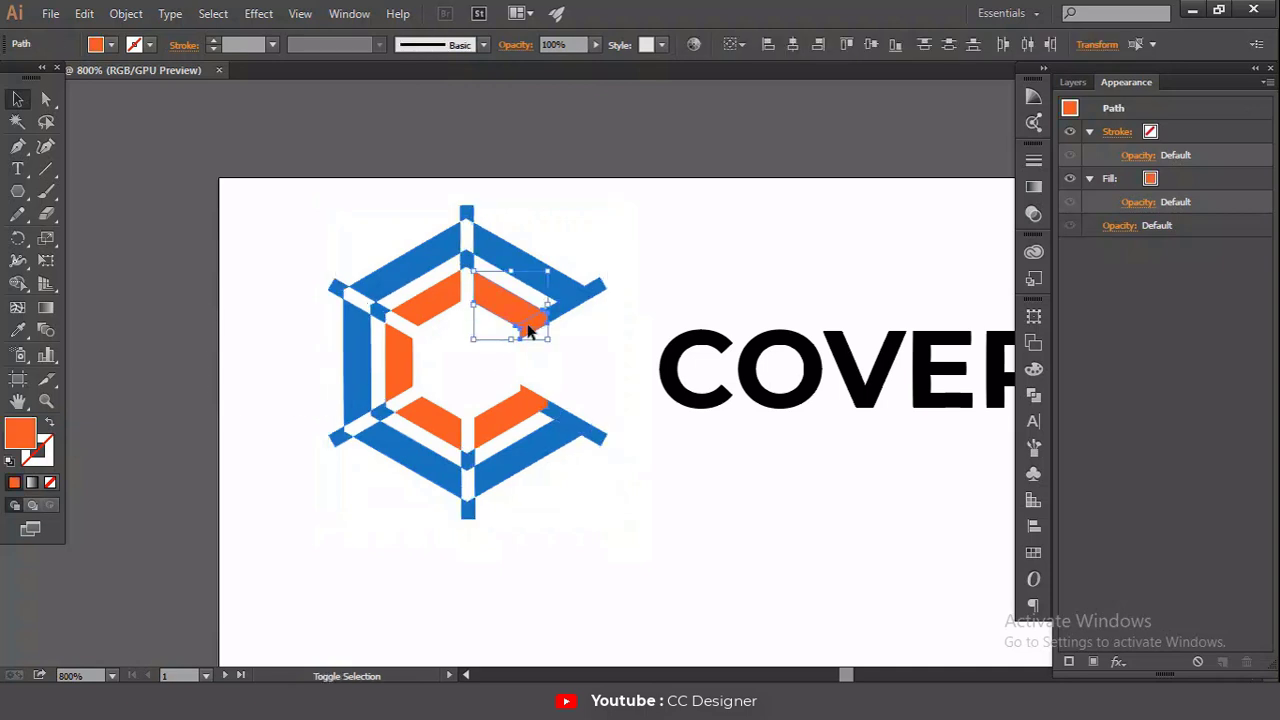
shift+click(425, 307)
shift+click(402, 360)
shift+click(448, 438)
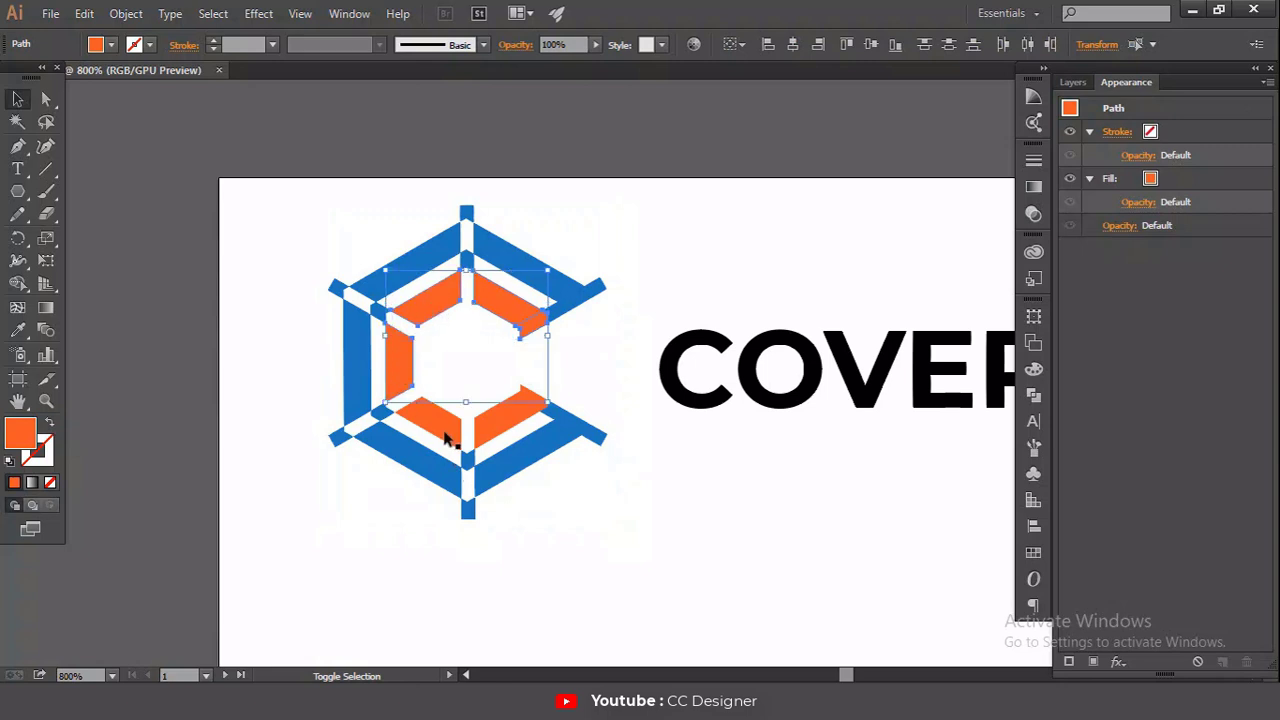
shift+click(500, 432)
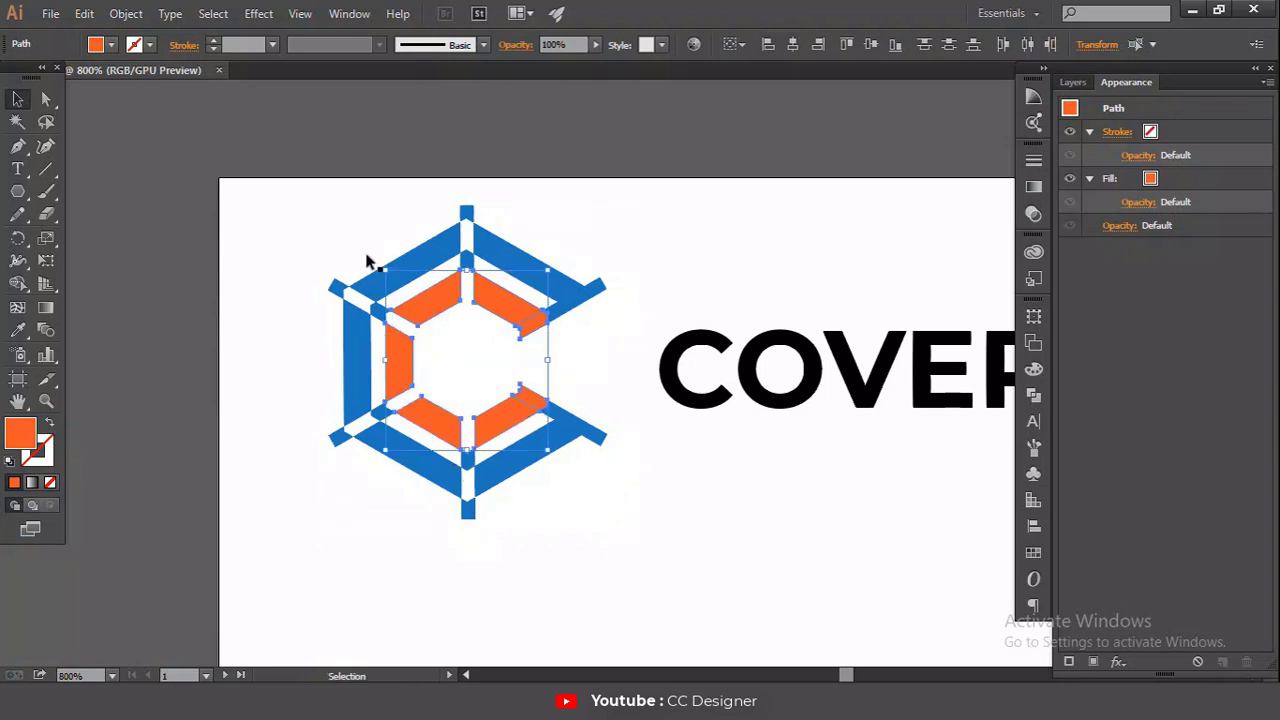
click(111, 44)
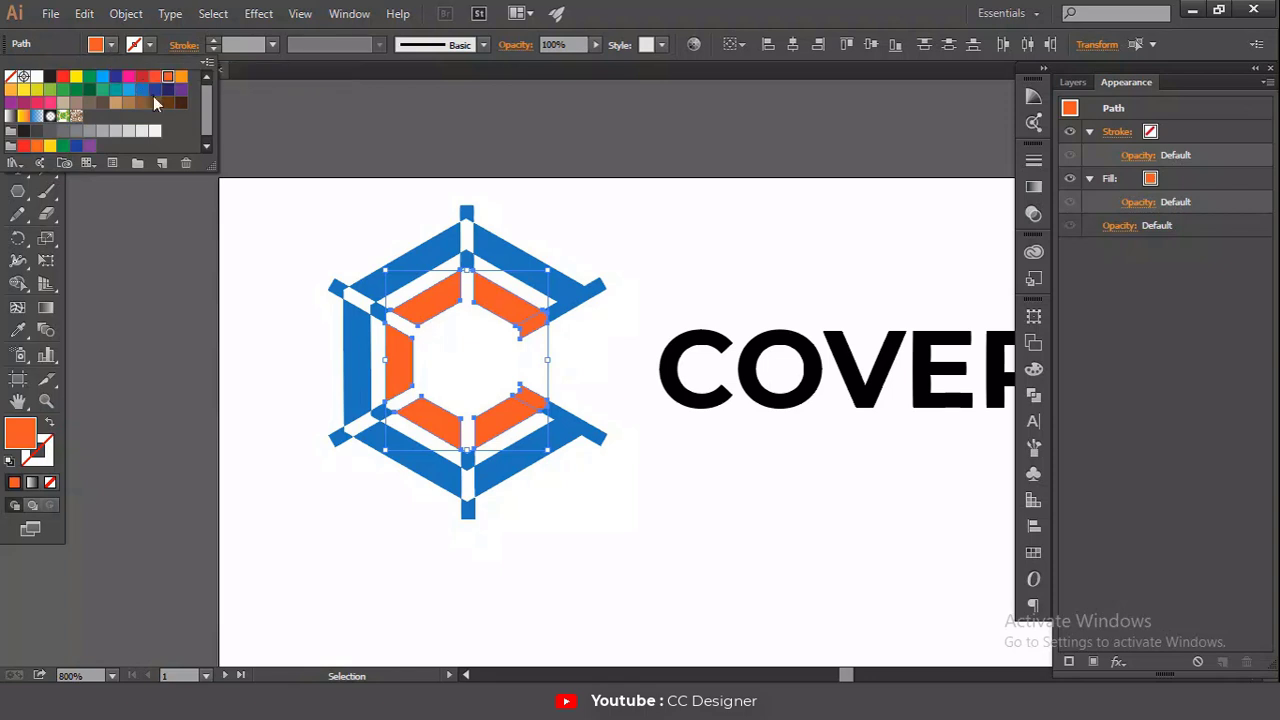
click(156, 79)
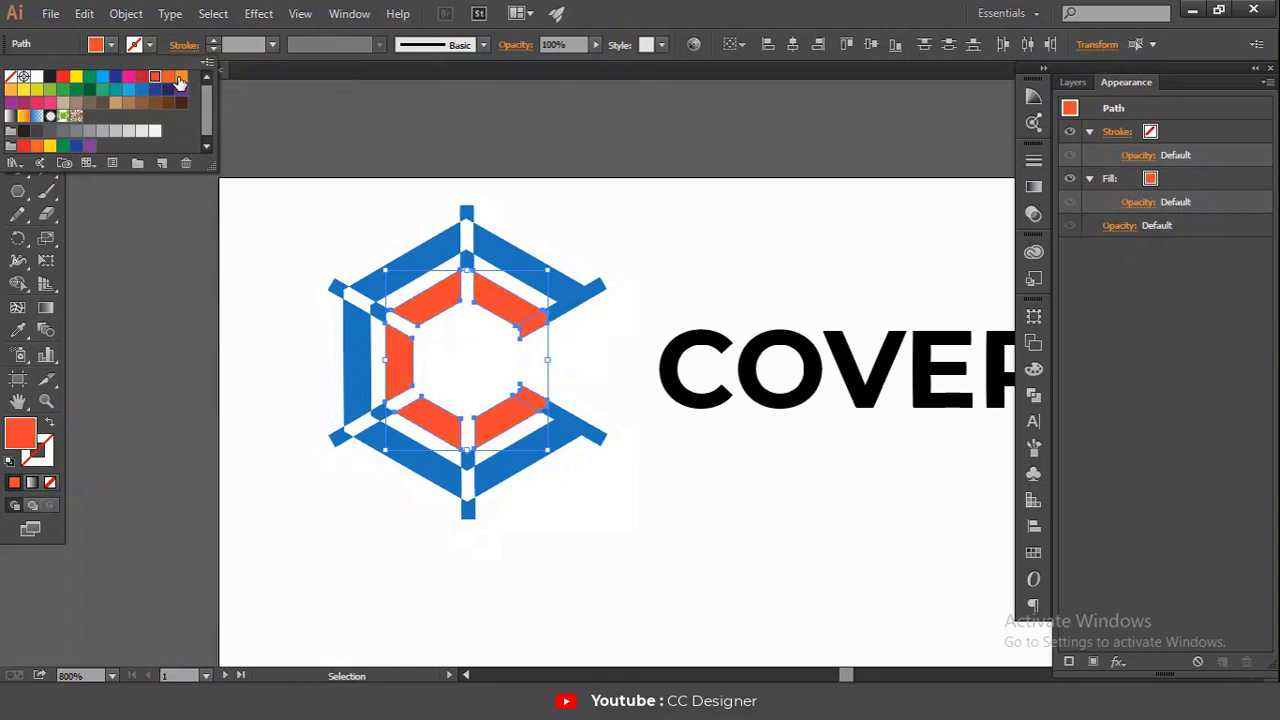
click(180, 79)
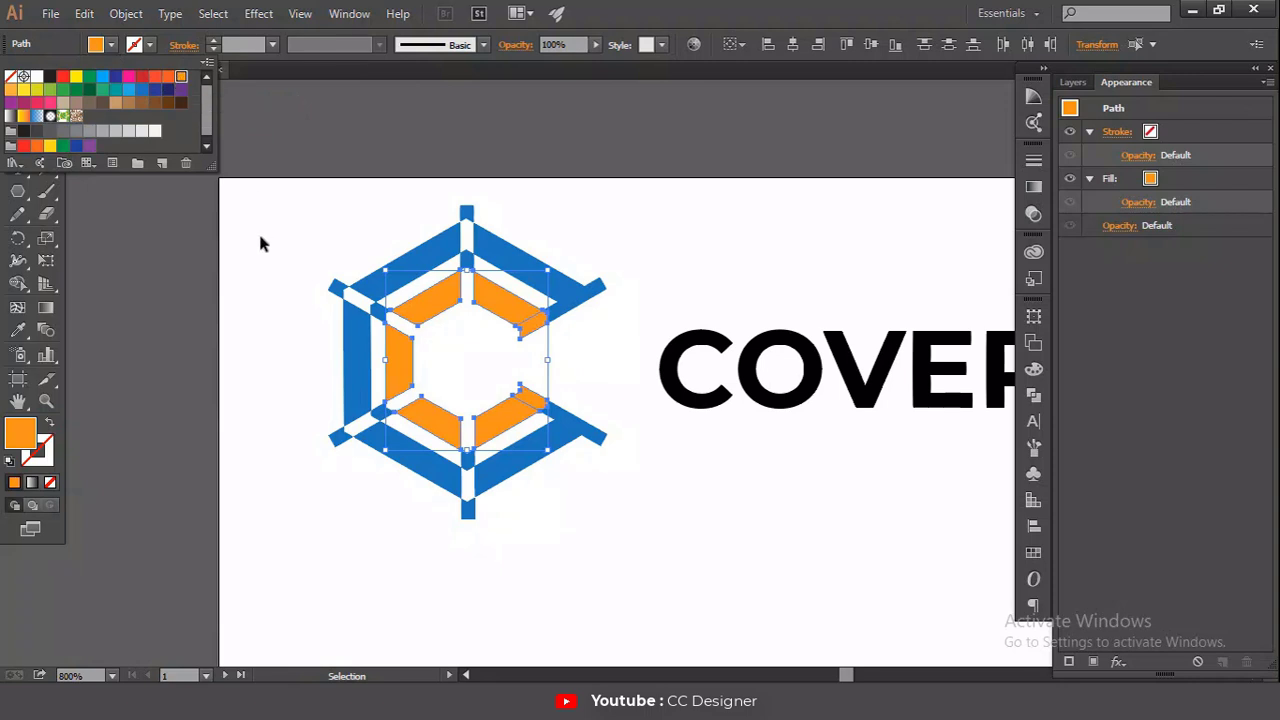
click(197, 258)
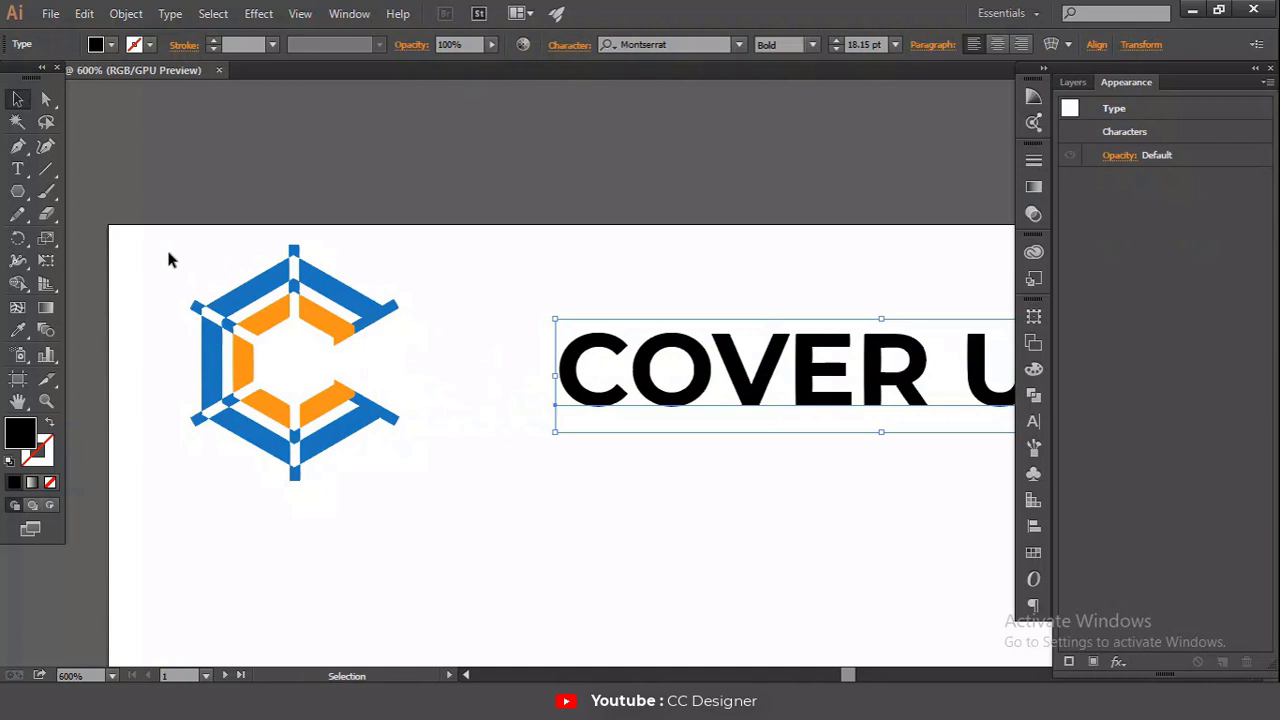
Step: Group all pieces of the banner emblem and place a copy of it on the grey area above the banner
drag(154, 249, 441, 479)
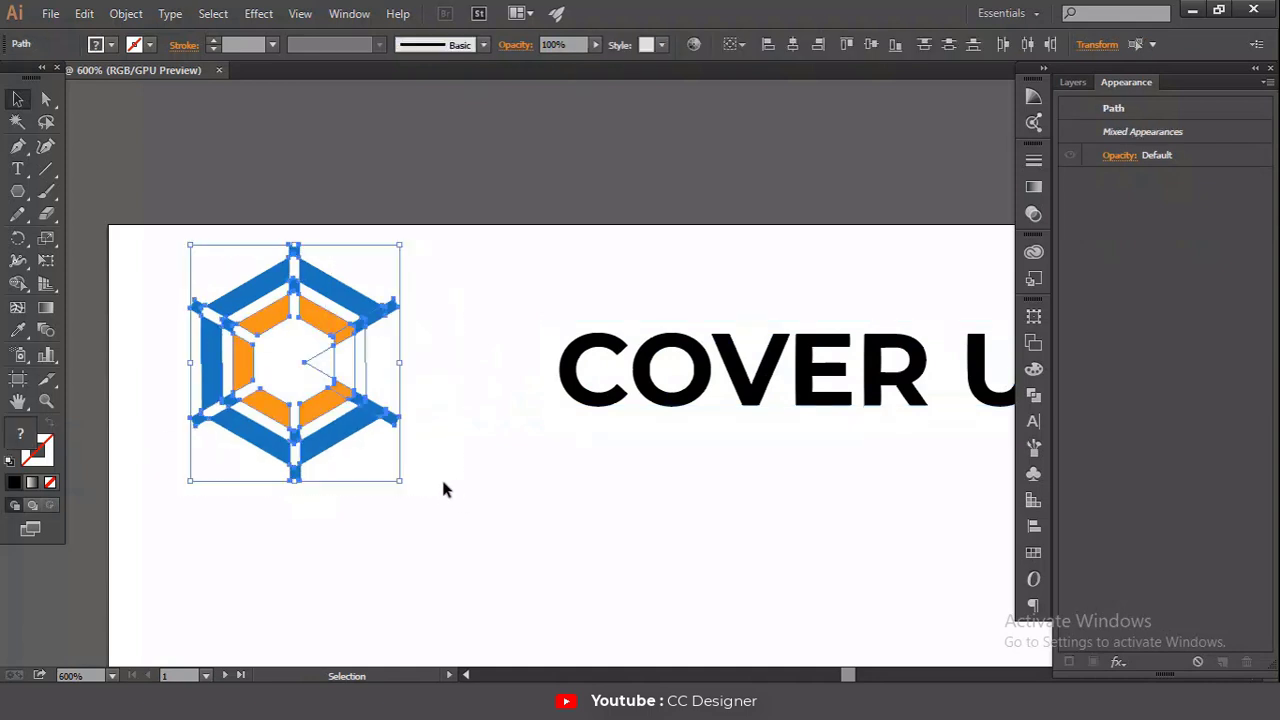
key(ctrl+g)
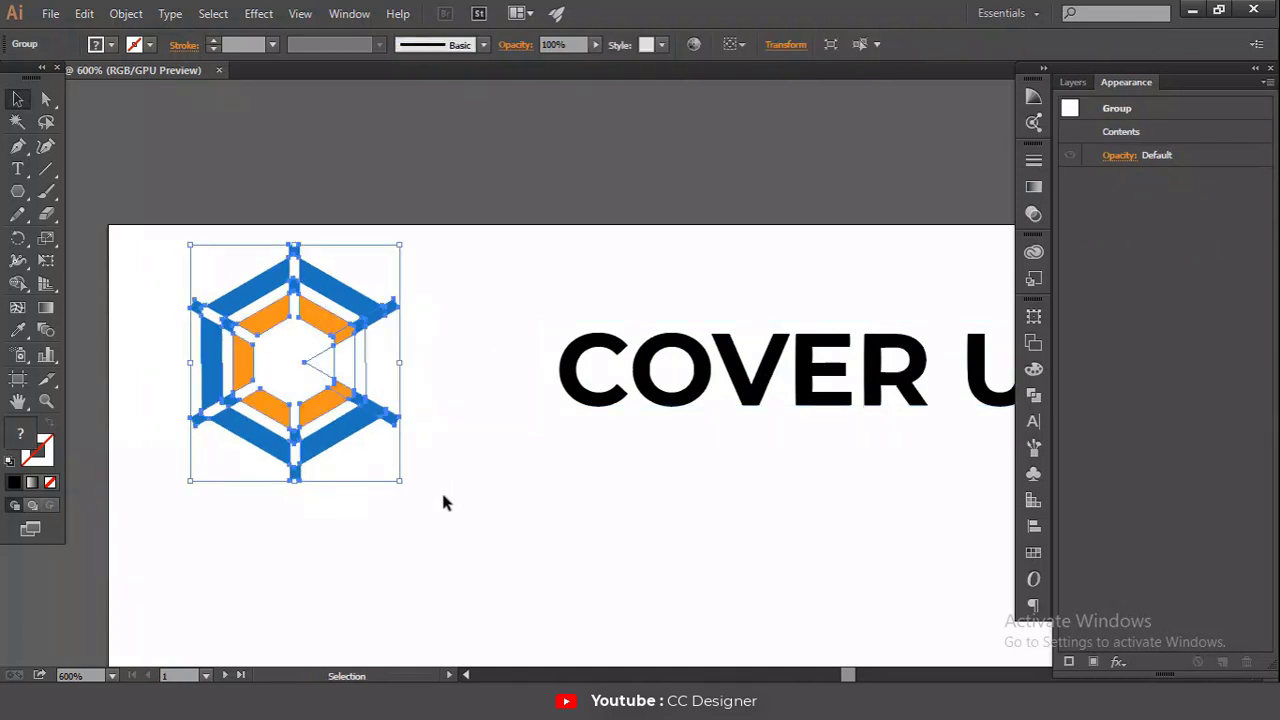
click(441, 489)
drag(372, 410, 559, 111)
Step: Move the "COVER UHD" text up against the banner emblem and convert it to ungrouped outlines
drag(566, 400, 381, 393)
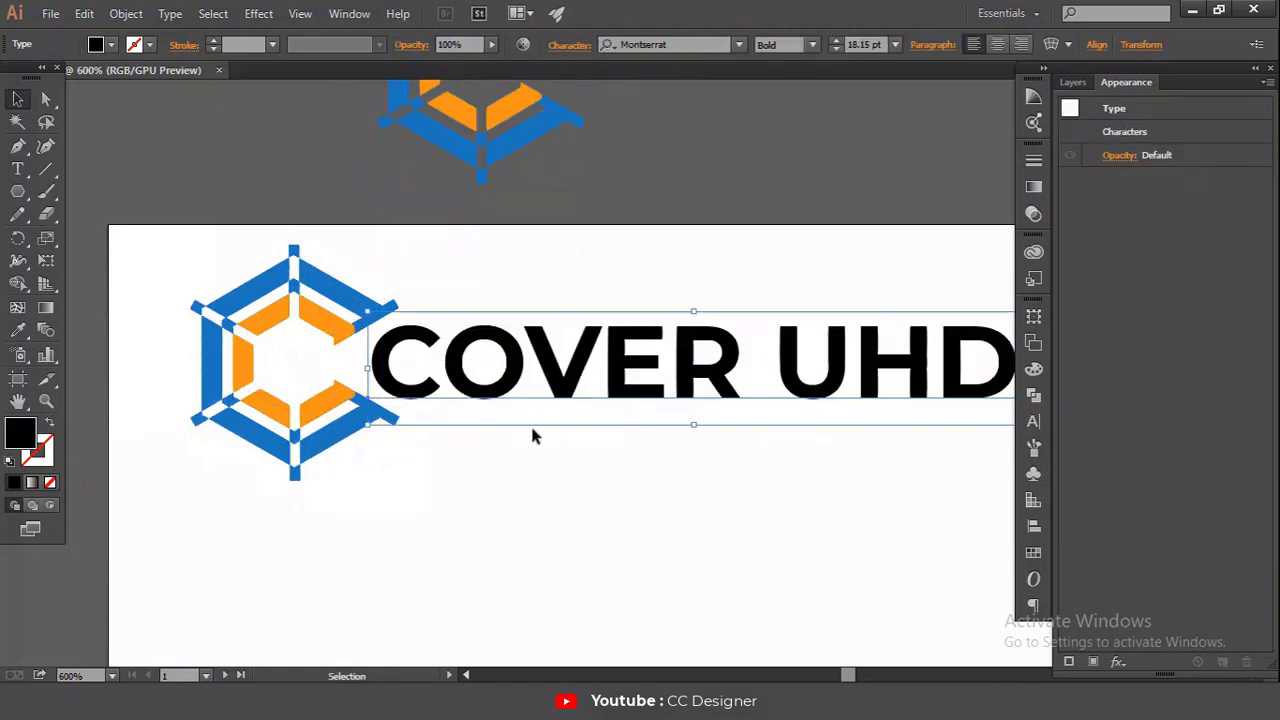
key(ctrl+minus)
right_click(674, 396)
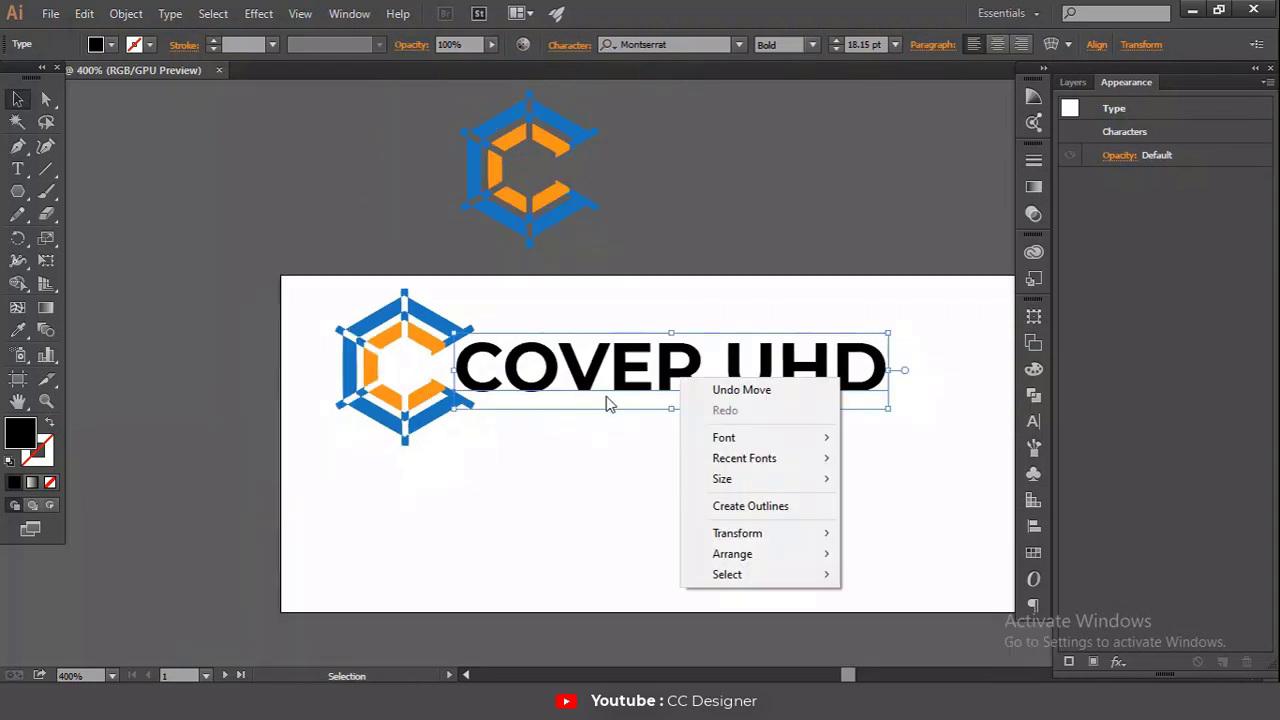
click(708, 506)
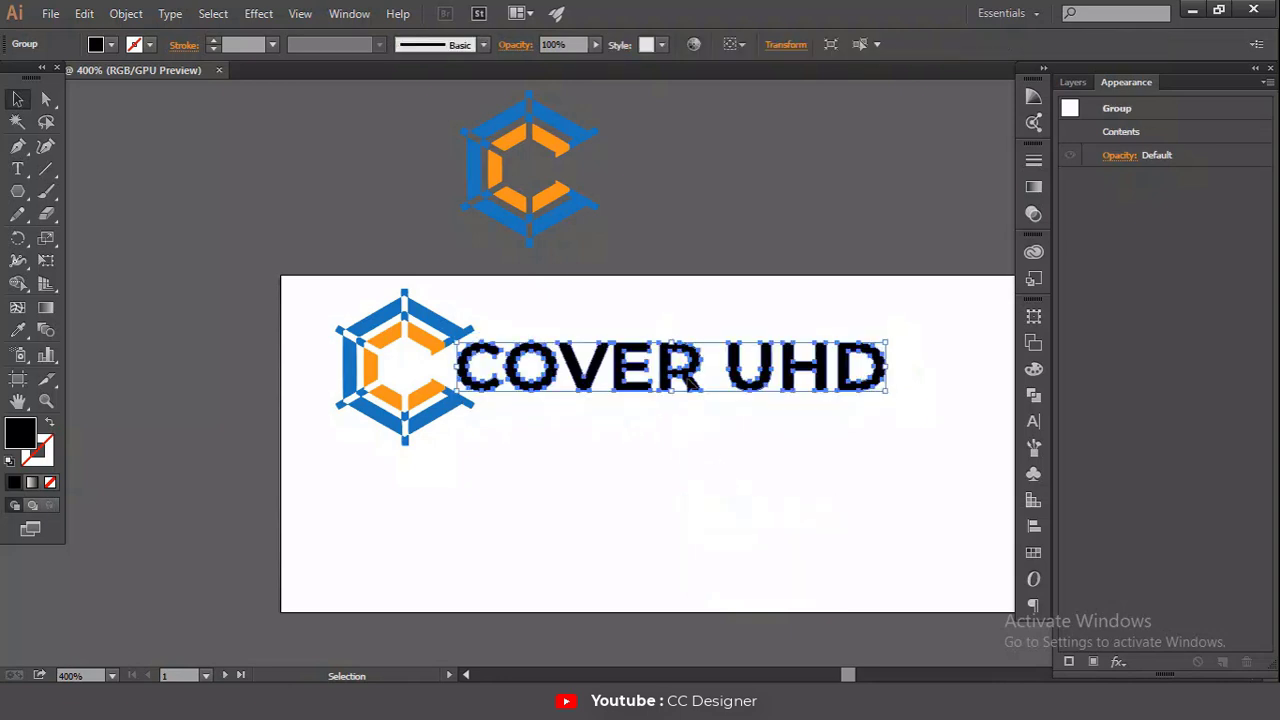
right_click(690, 384)
click(745, 490)
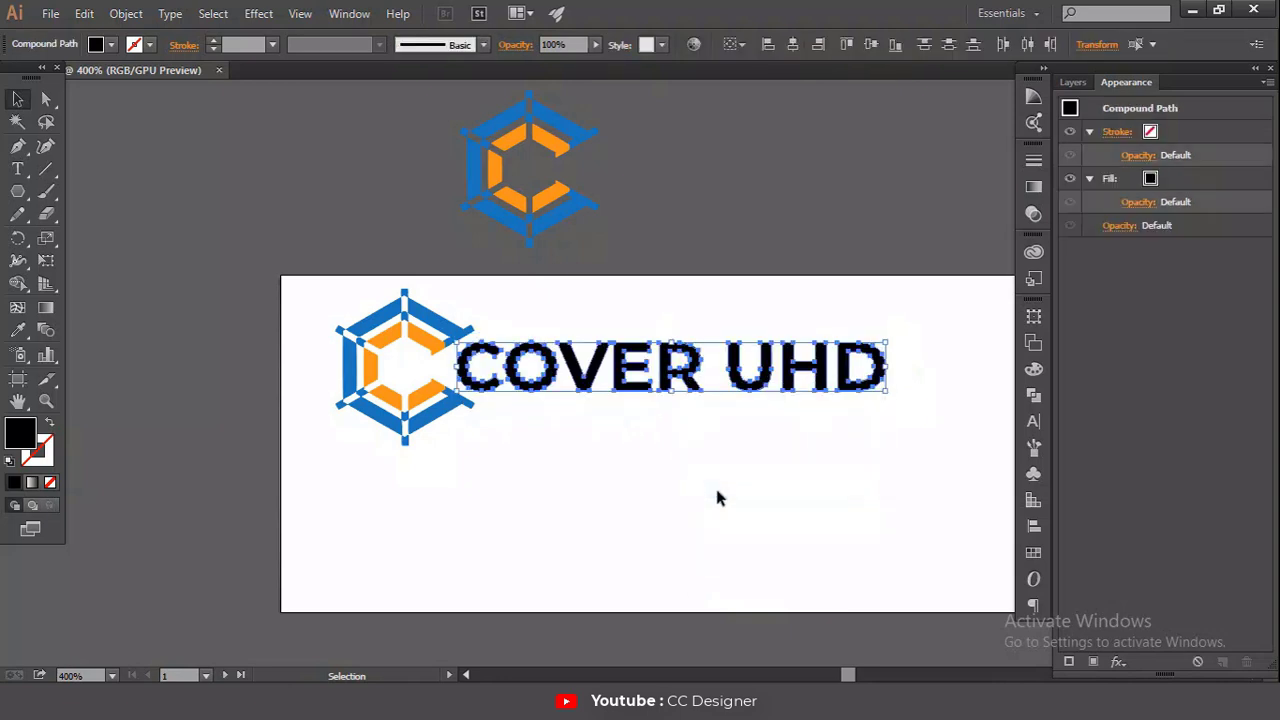
click(717, 494)
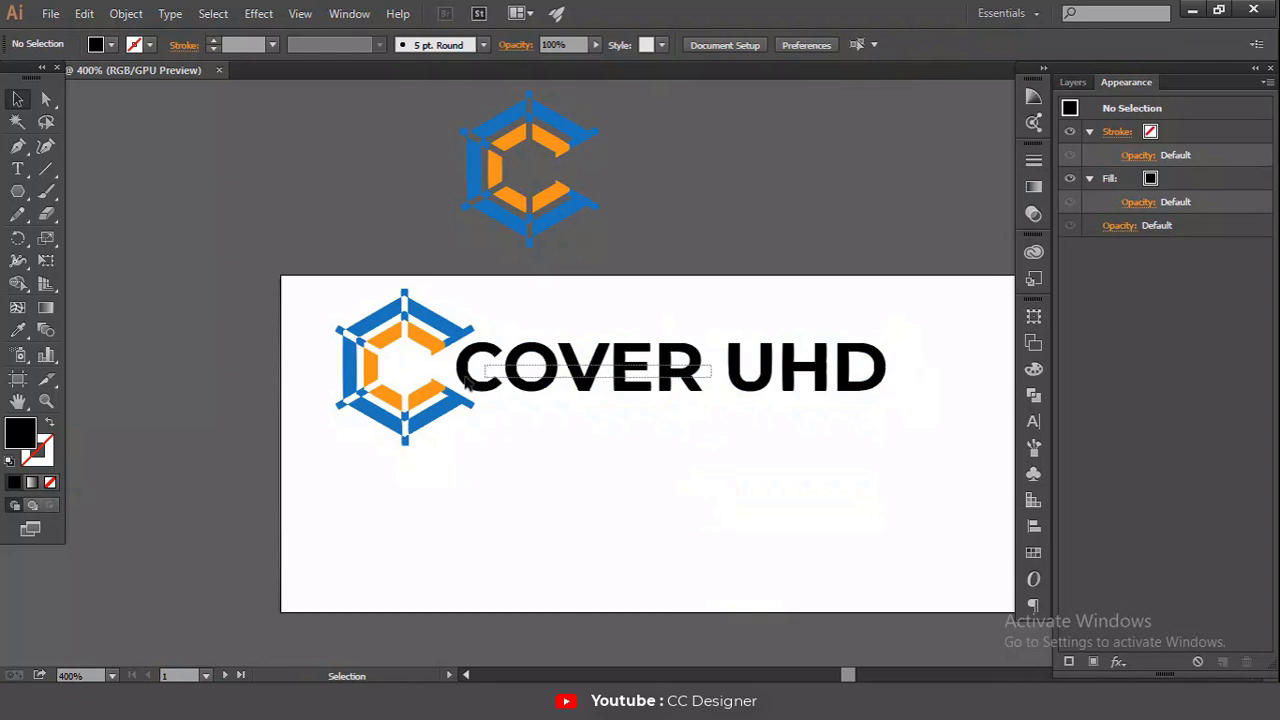
Step: Recolour the word "COVER" with the blue sampled from the emblem's outer hexagon
click(564, 384)
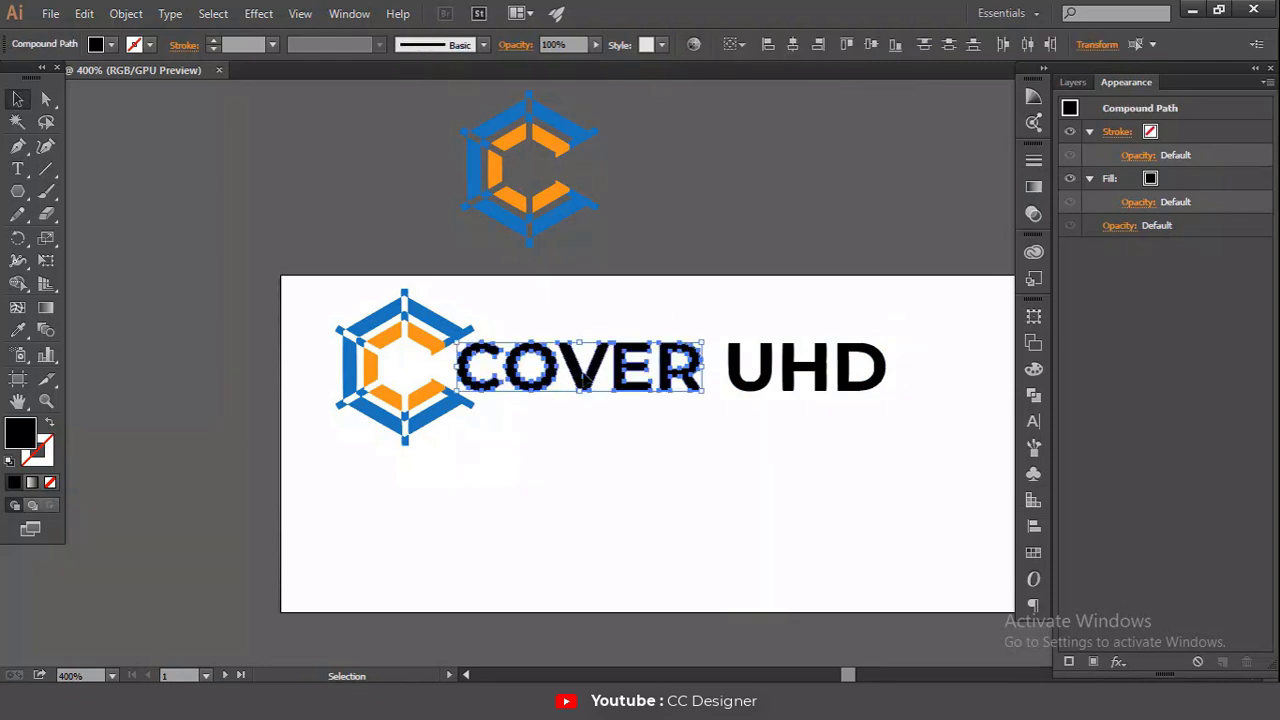
click(17, 330)
click(381, 312)
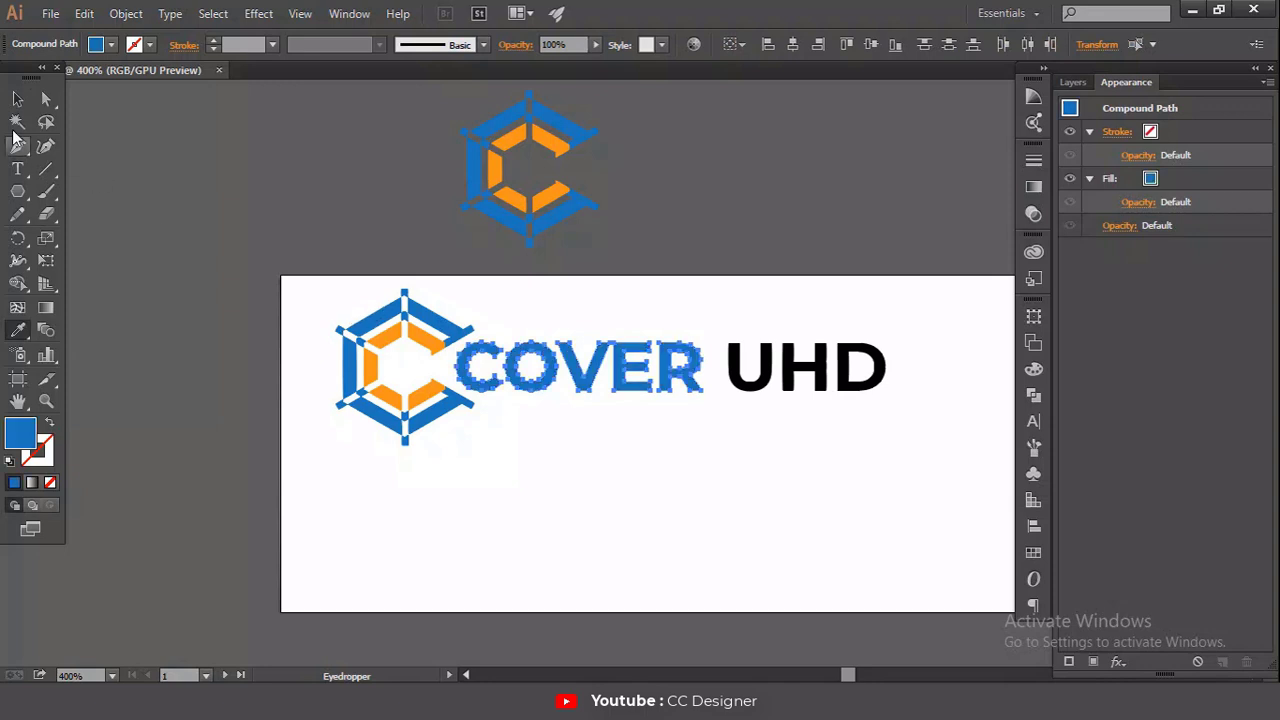
click(17, 98)
click(636, 429)
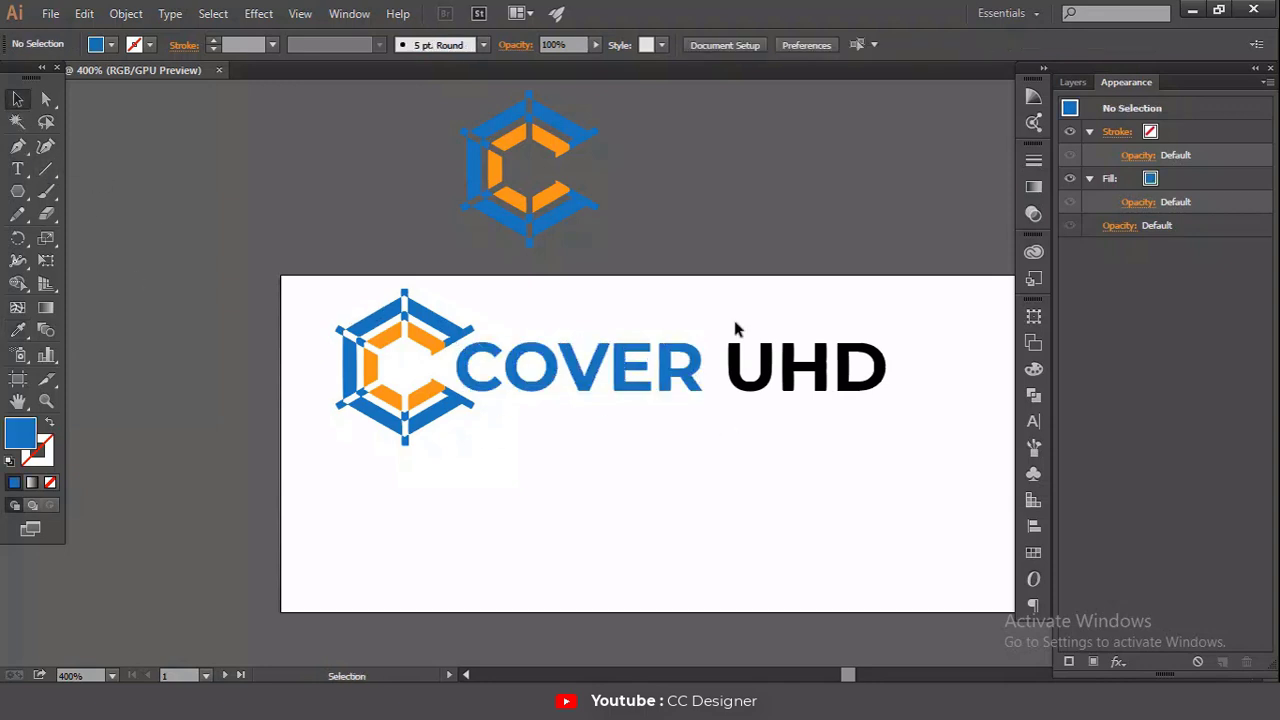
Step: Recolour the letters "UHD" with the orange sampled from the emblem's inner hexagon
drag(735, 326, 870, 412)
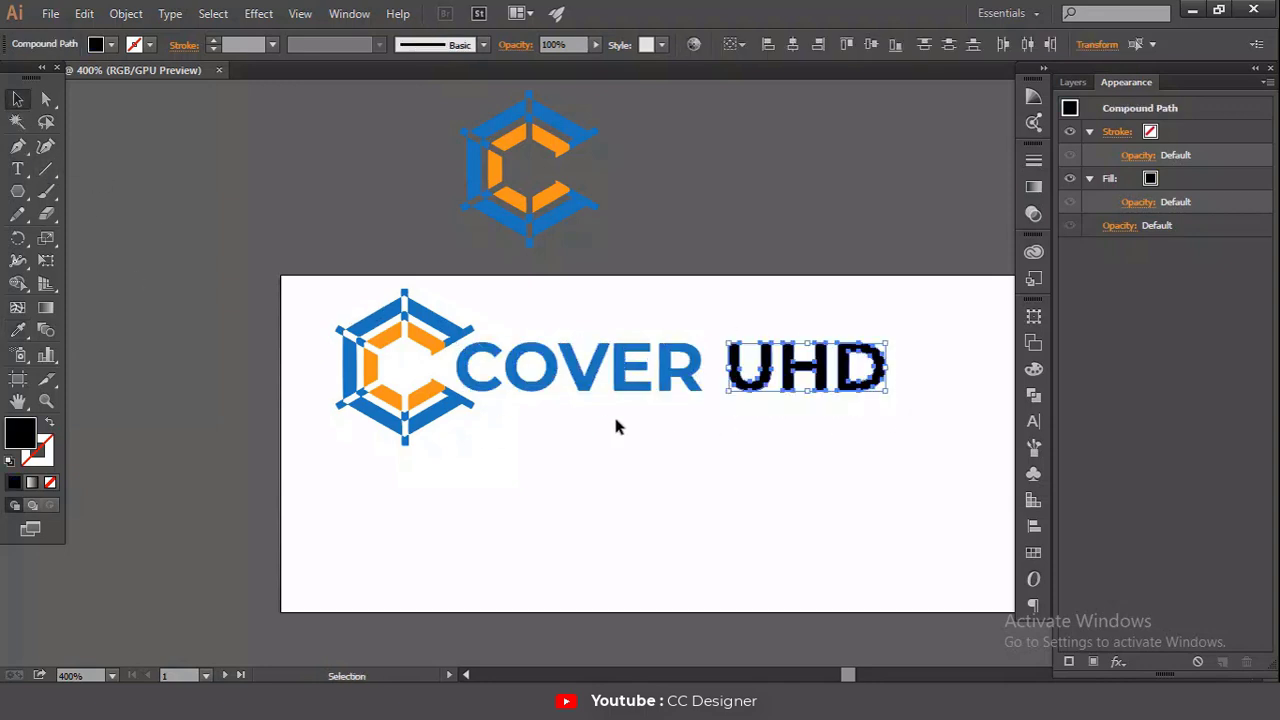
click(17, 330)
click(370, 367)
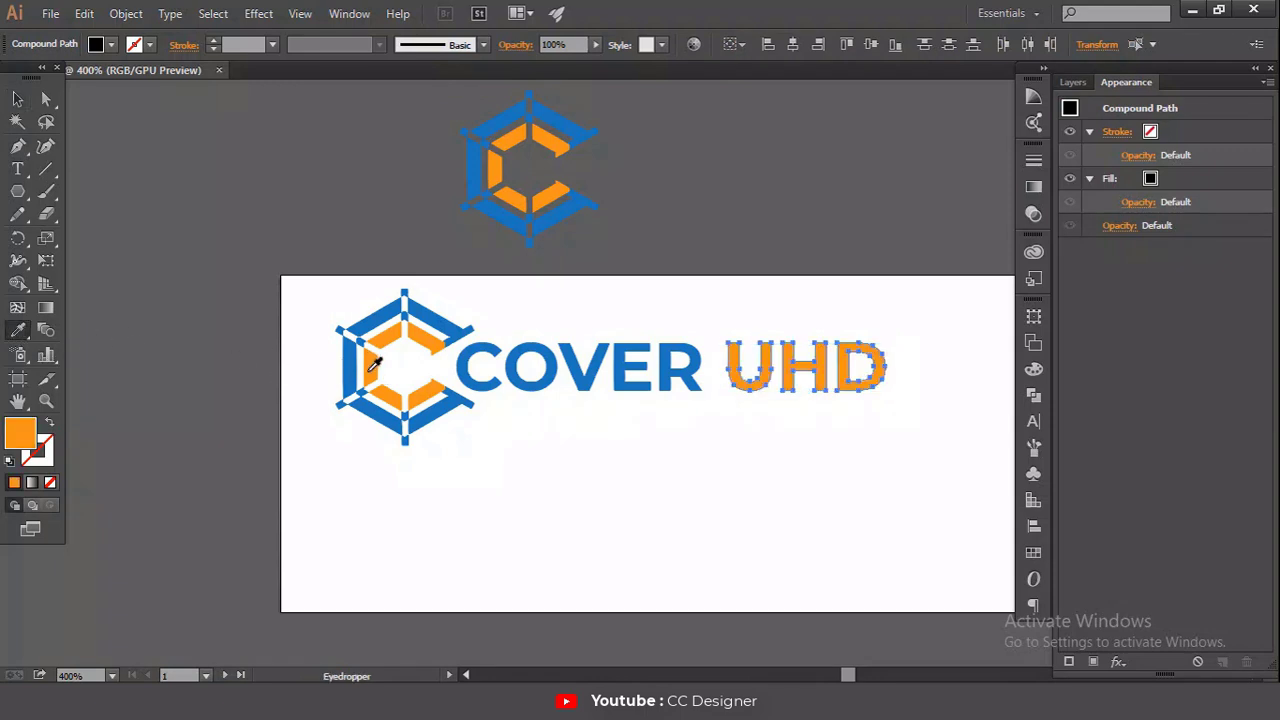
click(17, 98)
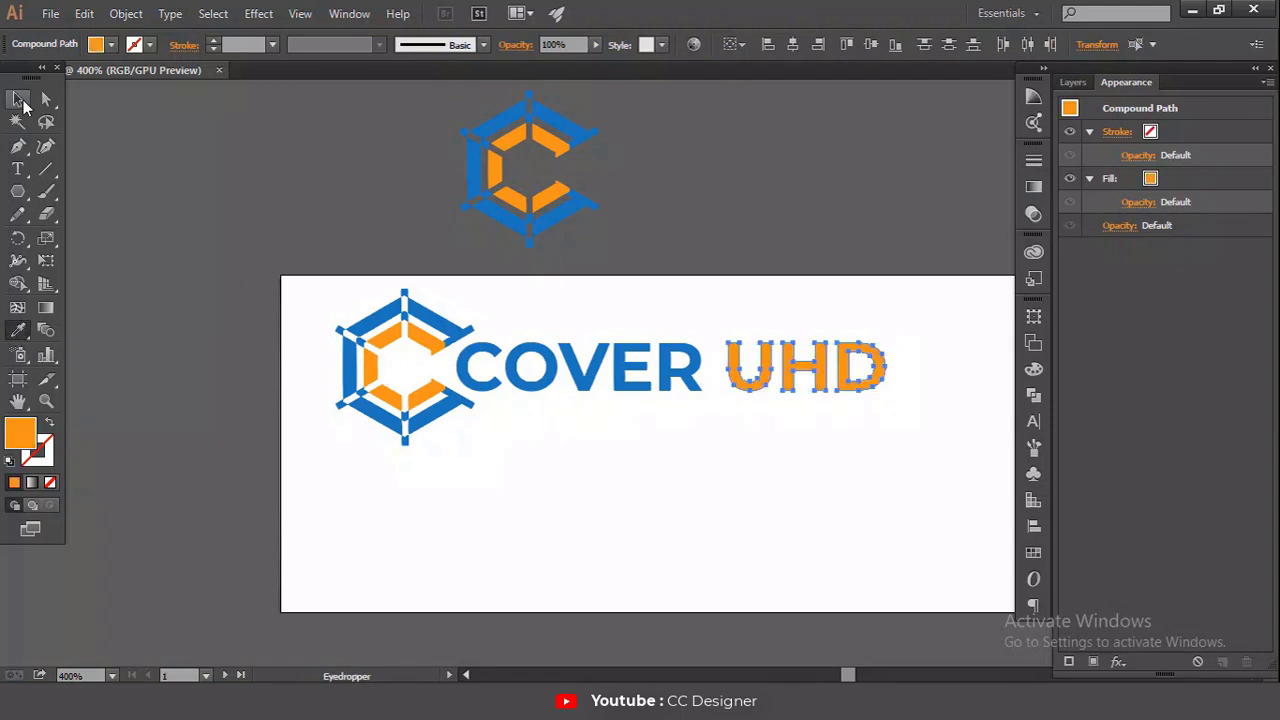
click(428, 512)
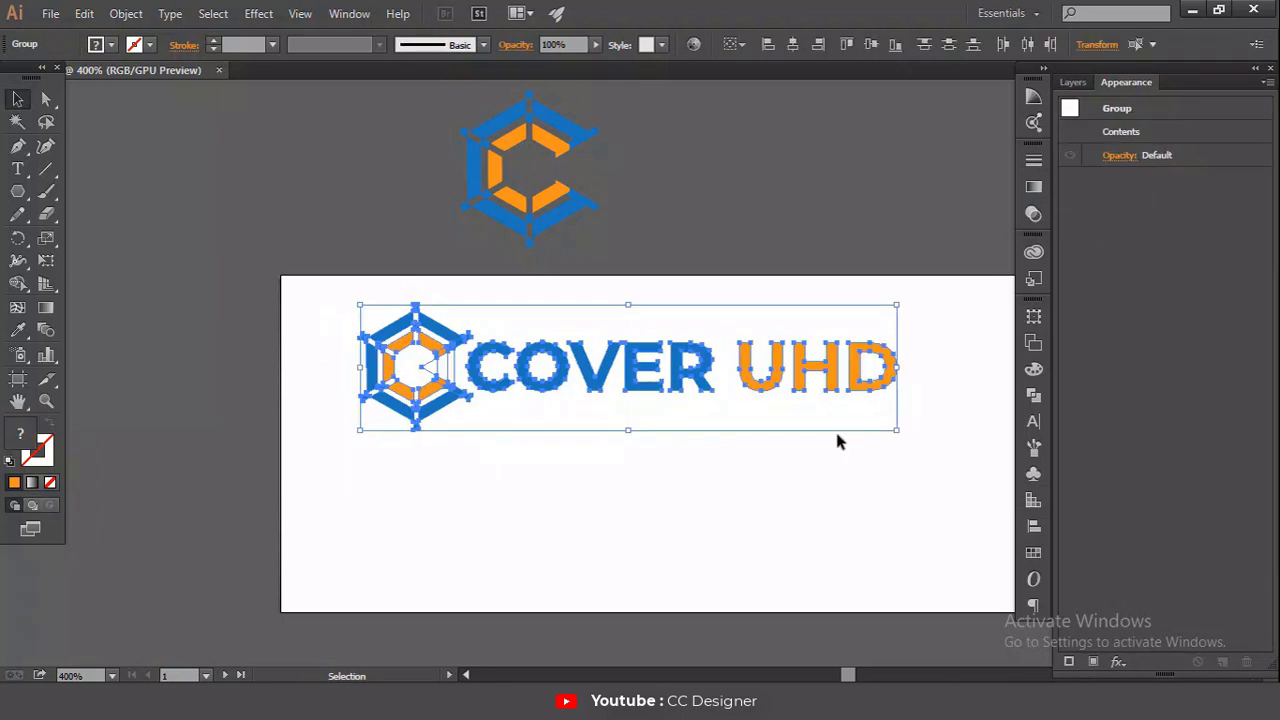
Step: Group the emblem with the "COVER UHD" lettering and place a copy of this horizontal logo above the separate emblem
right_click(768, 388)
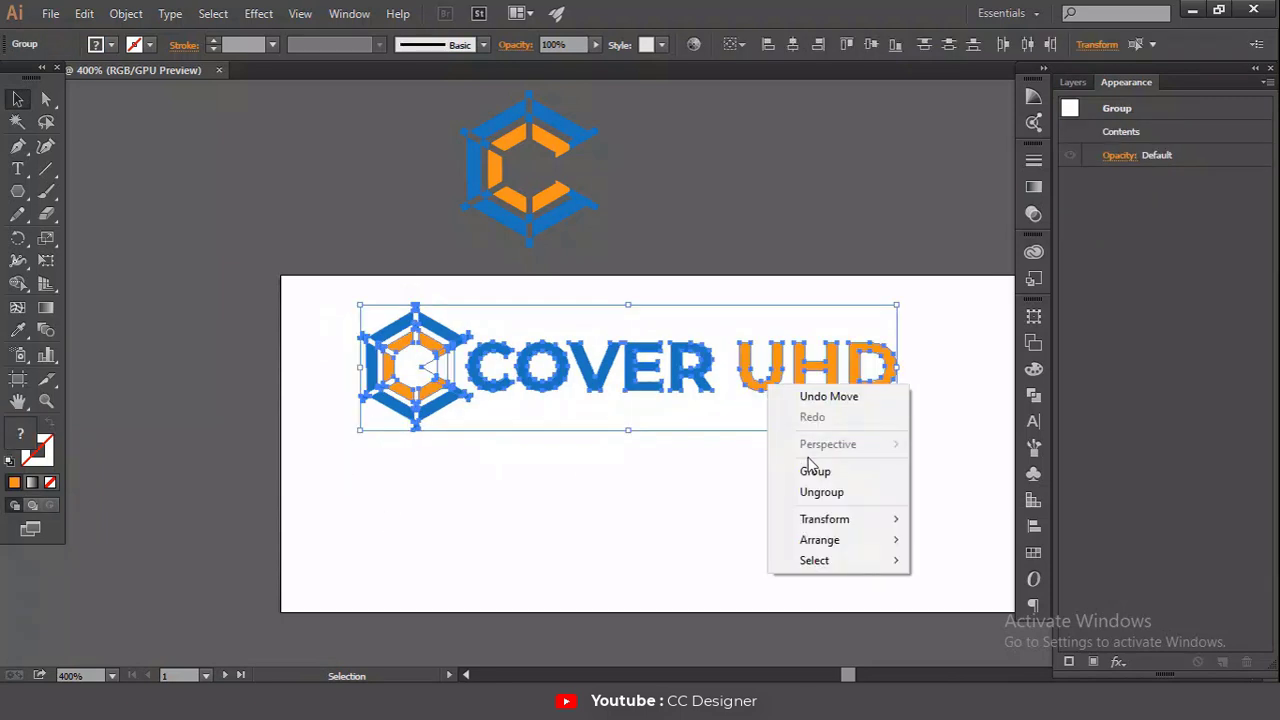
click(790, 471)
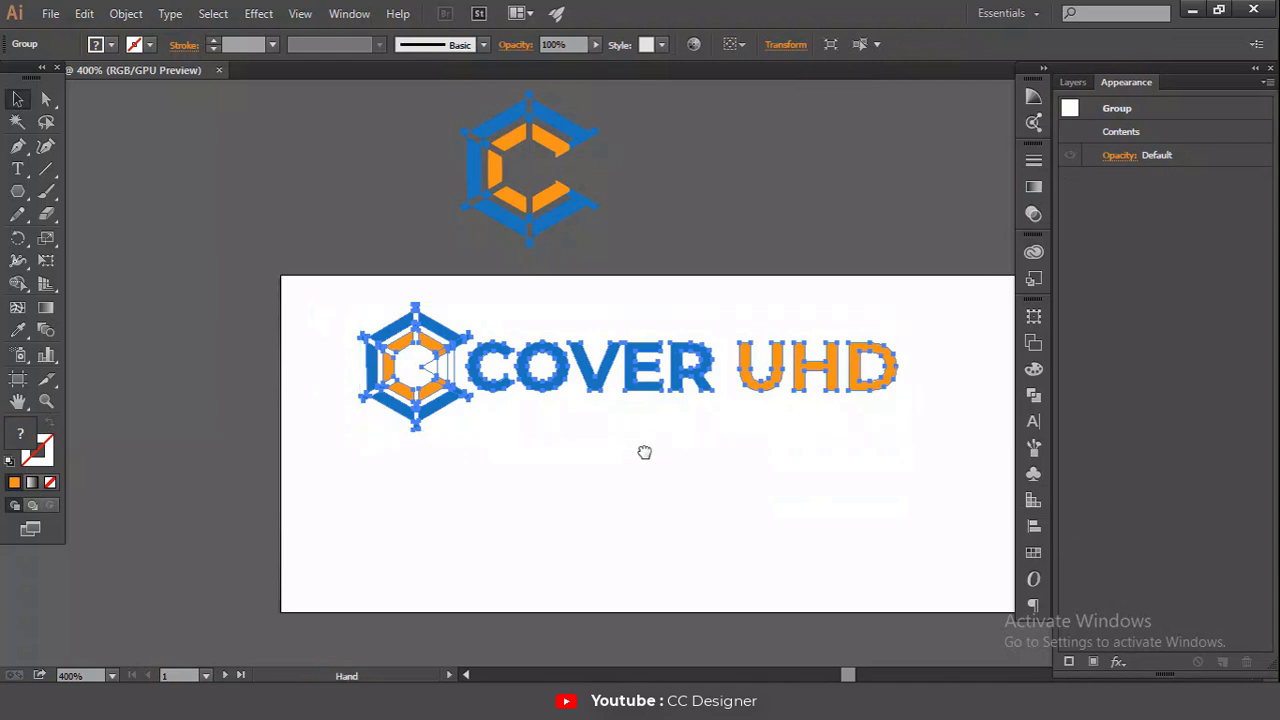
drag(646, 446, 563, 532)
drag(519, 466, 586, 126)
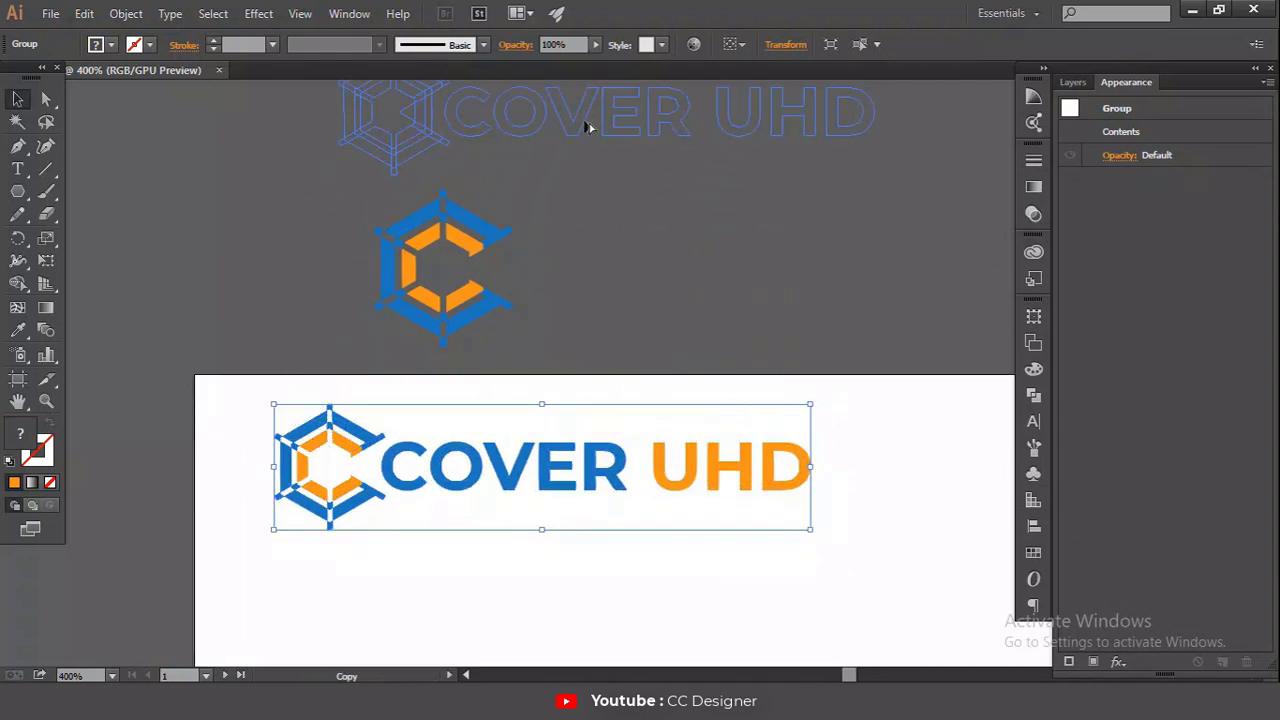
Step: Scale the horizontal logo on the banner down slightly and move it closer to the banner's left edge
drag(500, 514, 635, 446)
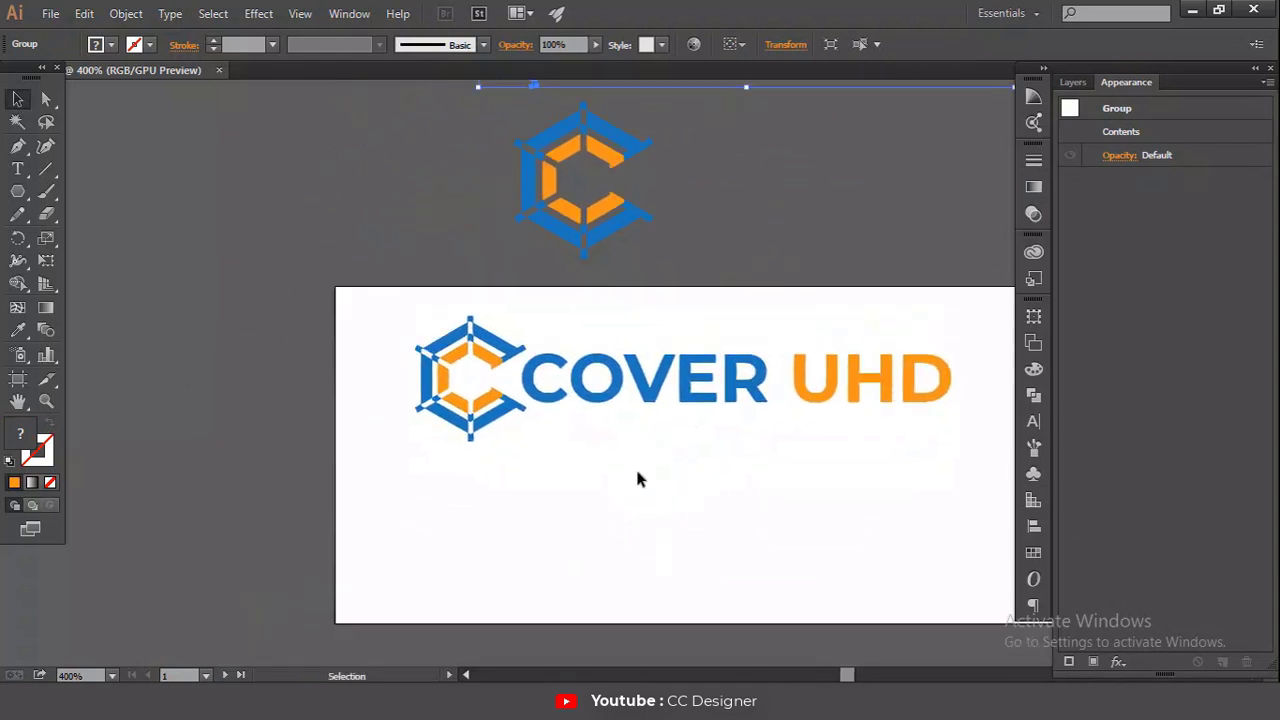
click(636, 472)
click(428, 368)
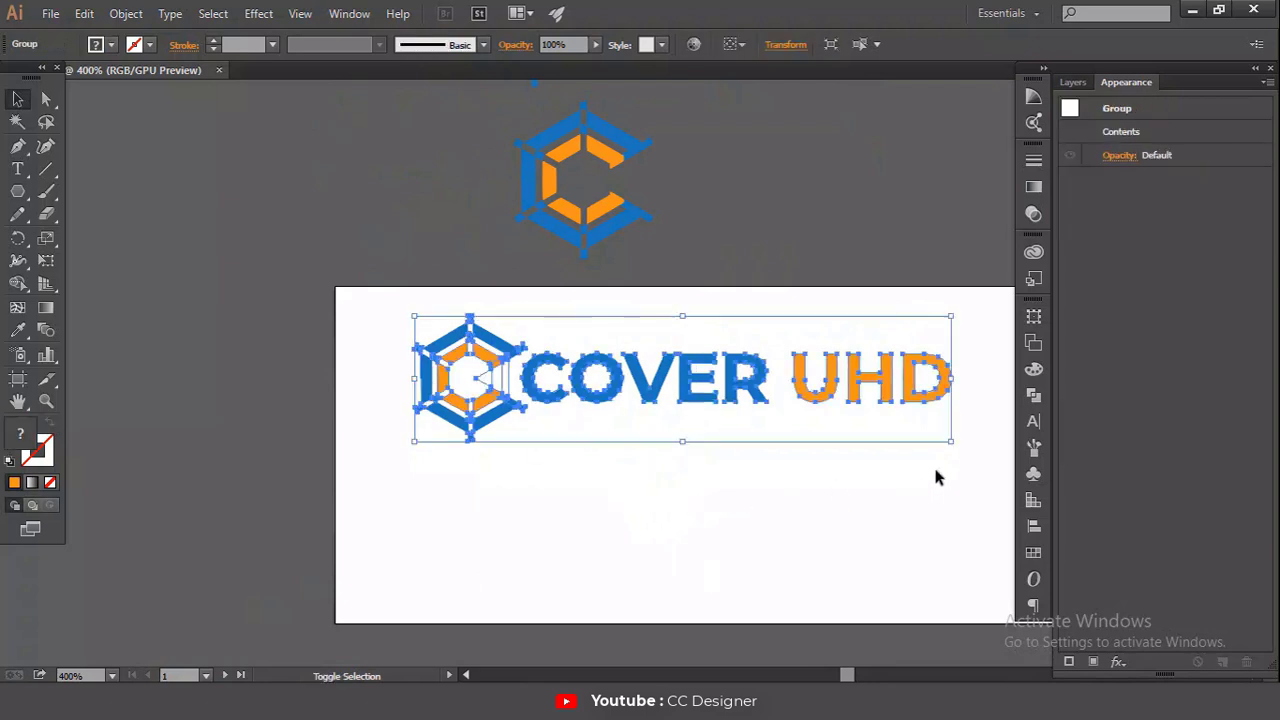
drag(953, 444, 903, 430)
drag(668, 382, 582, 376)
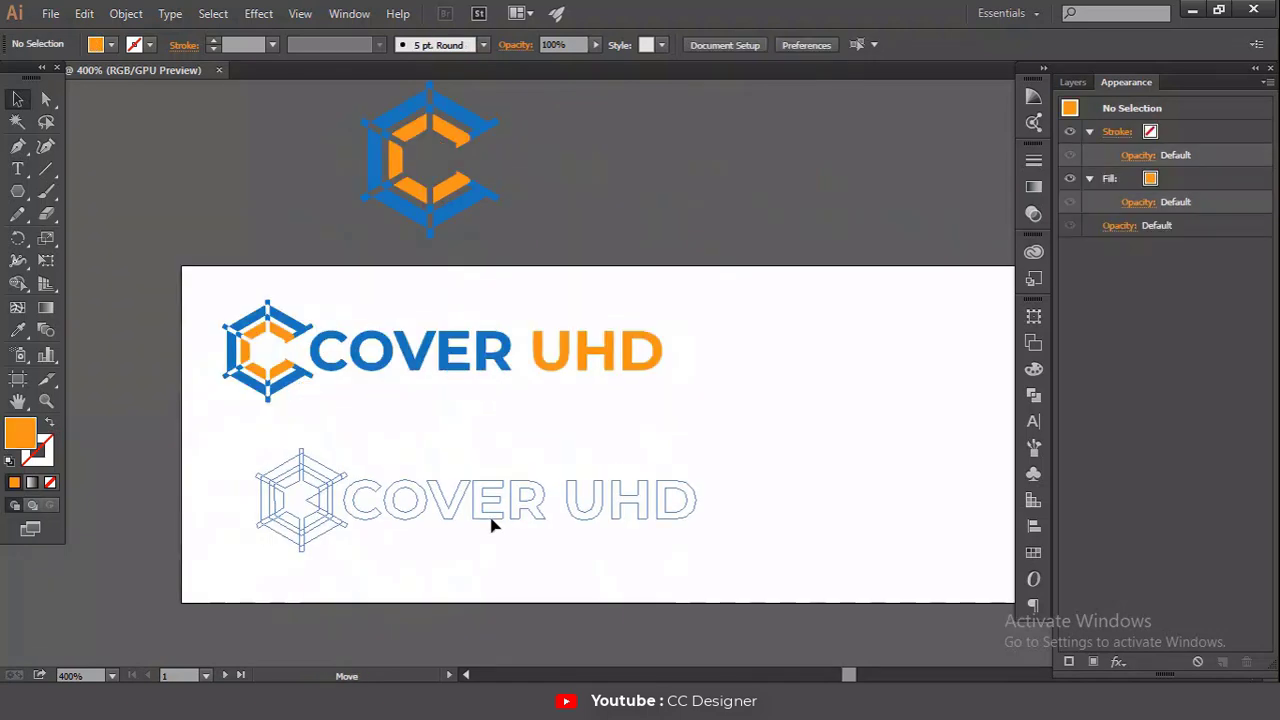
Step: Ungroup the logo in the lower part of the banner and centre its emblem above the "COVER UHD" lettering
right_click(447, 314)
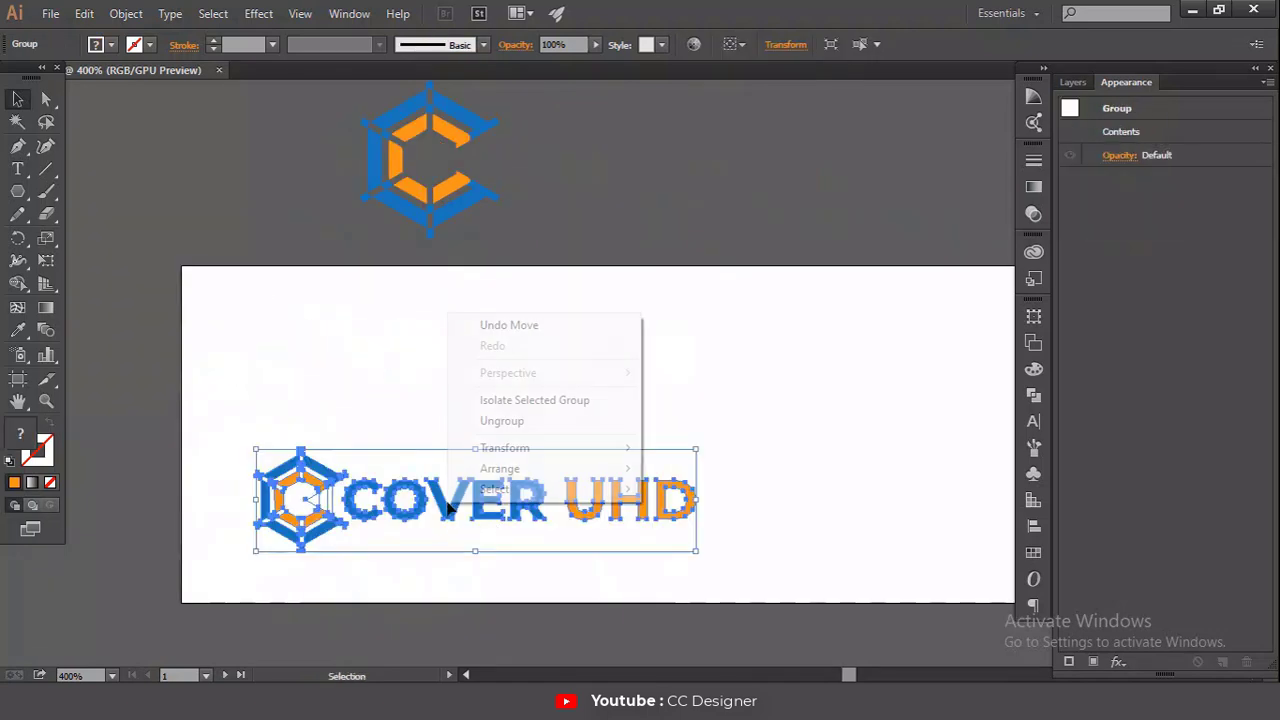
click(544, 424)
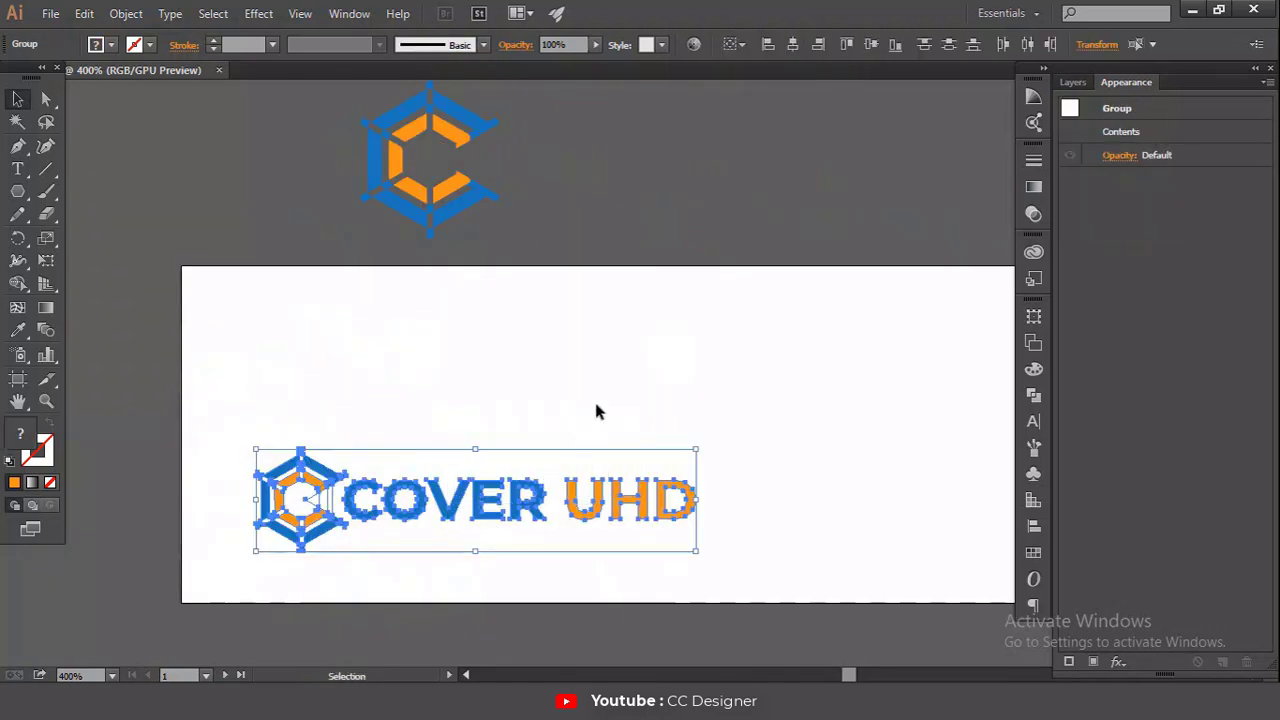
click(594, 400)
click(460, 508)
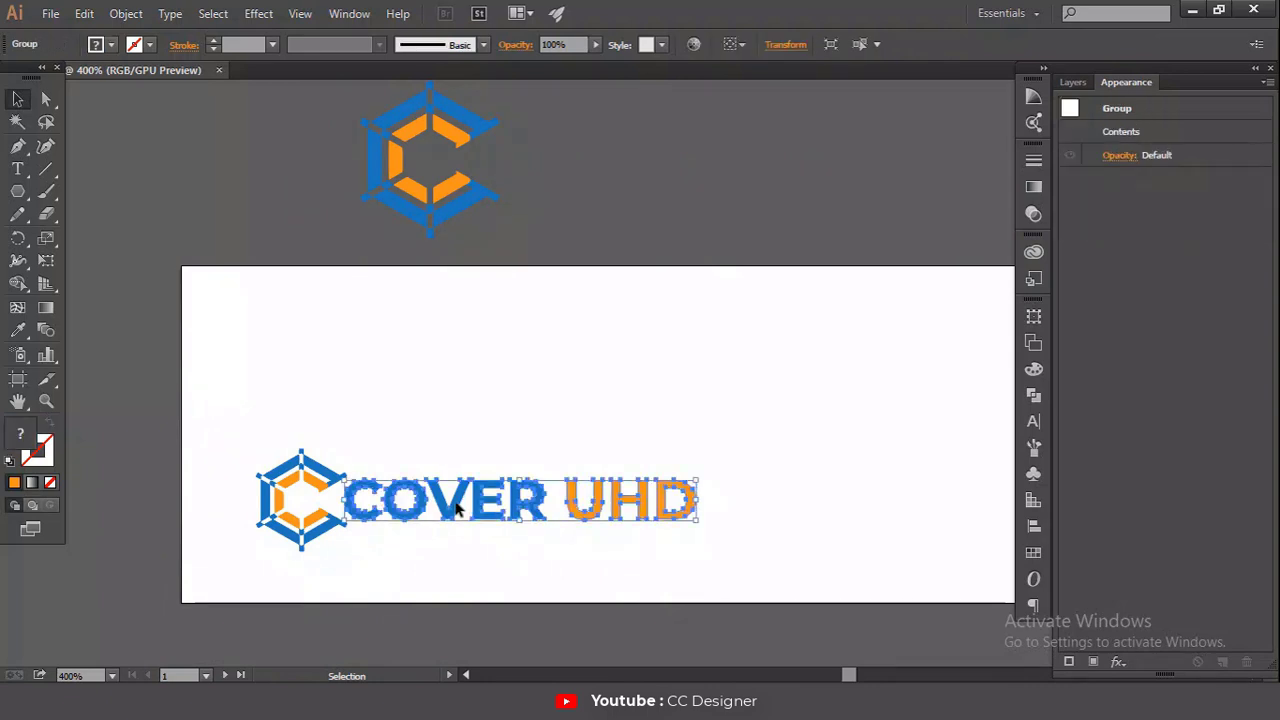
drag(304, 547, 513, 456)
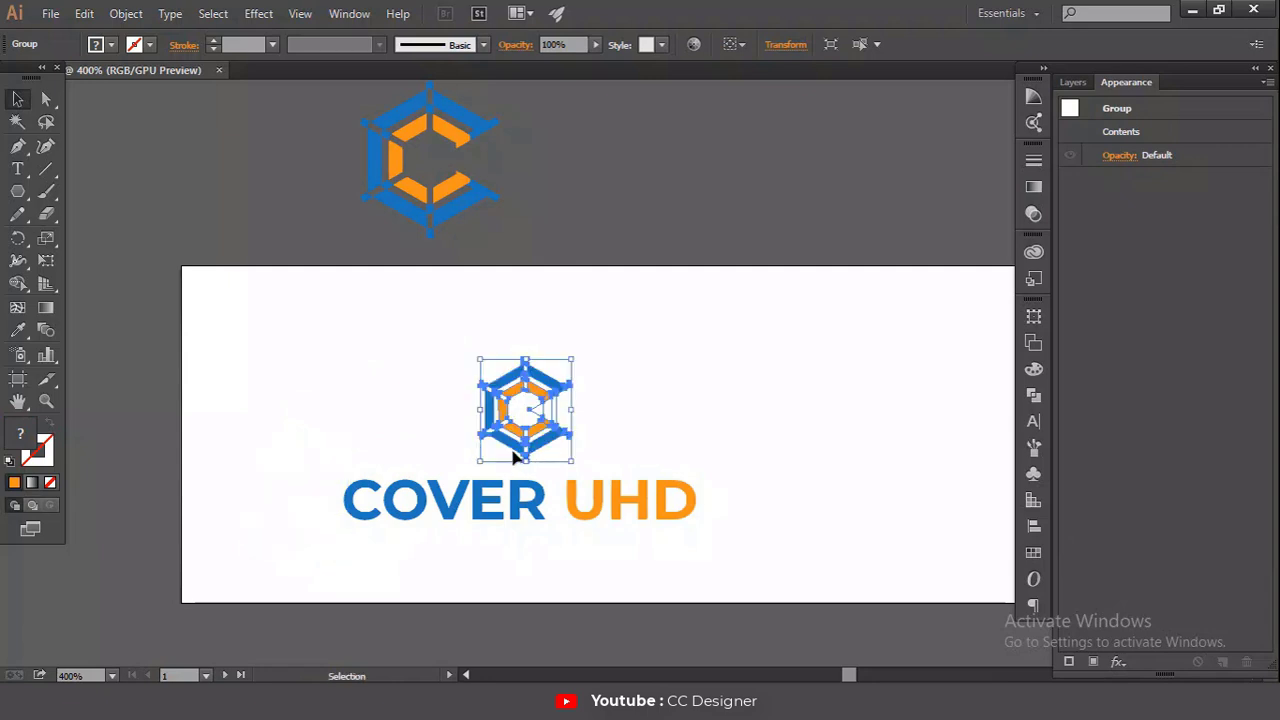
Step: Enlarge the stacked emblem and lettering to fill most of the banner's height, and group them into one logo
shift+click(572, 520)
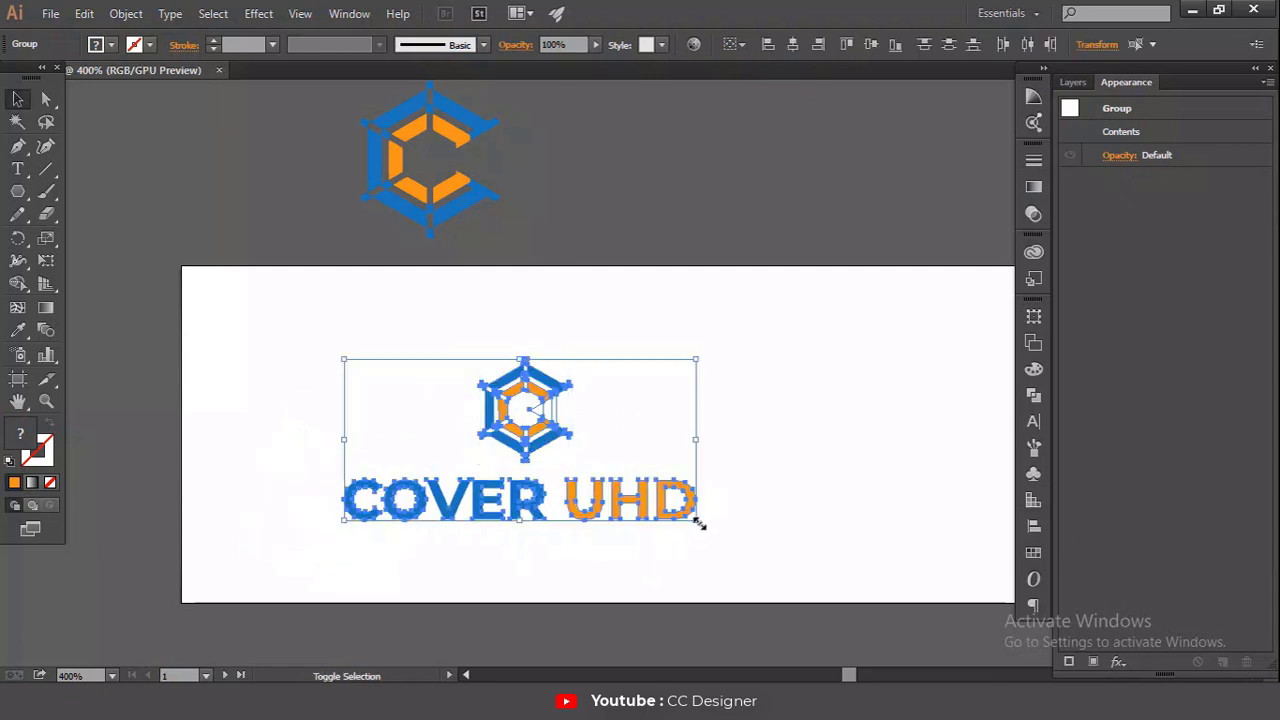
drag(697, 521, 786, 602)
click(149, 456)
drag(362, 350, 537, 541)
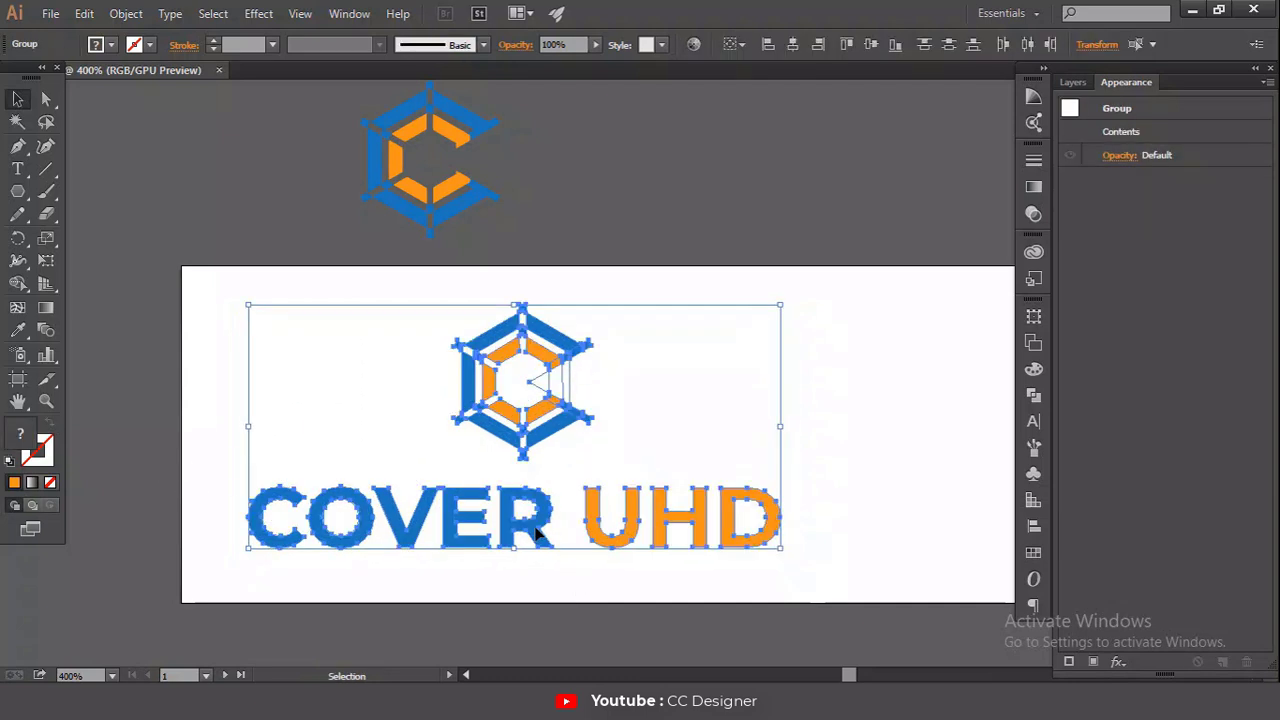
right_click(537, 541)
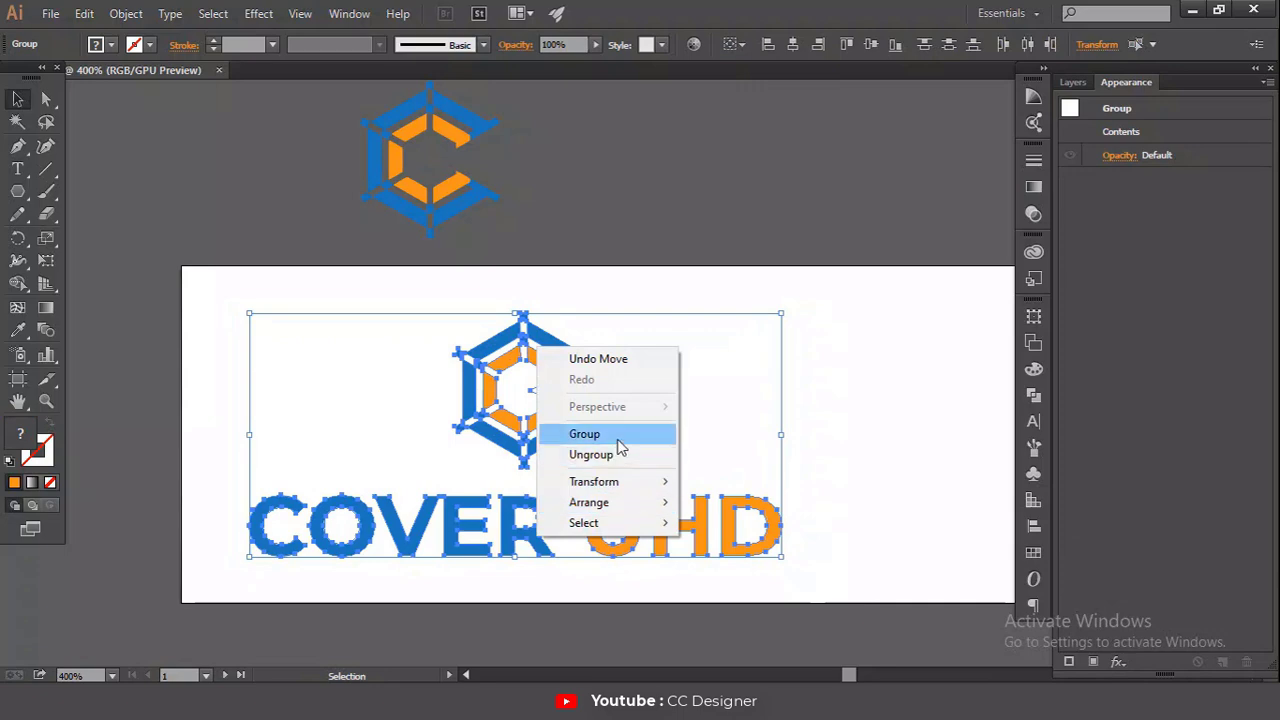
click(615, 434)
scroll(613, 490, up, 1)
scroll(613, 490, up, 5)
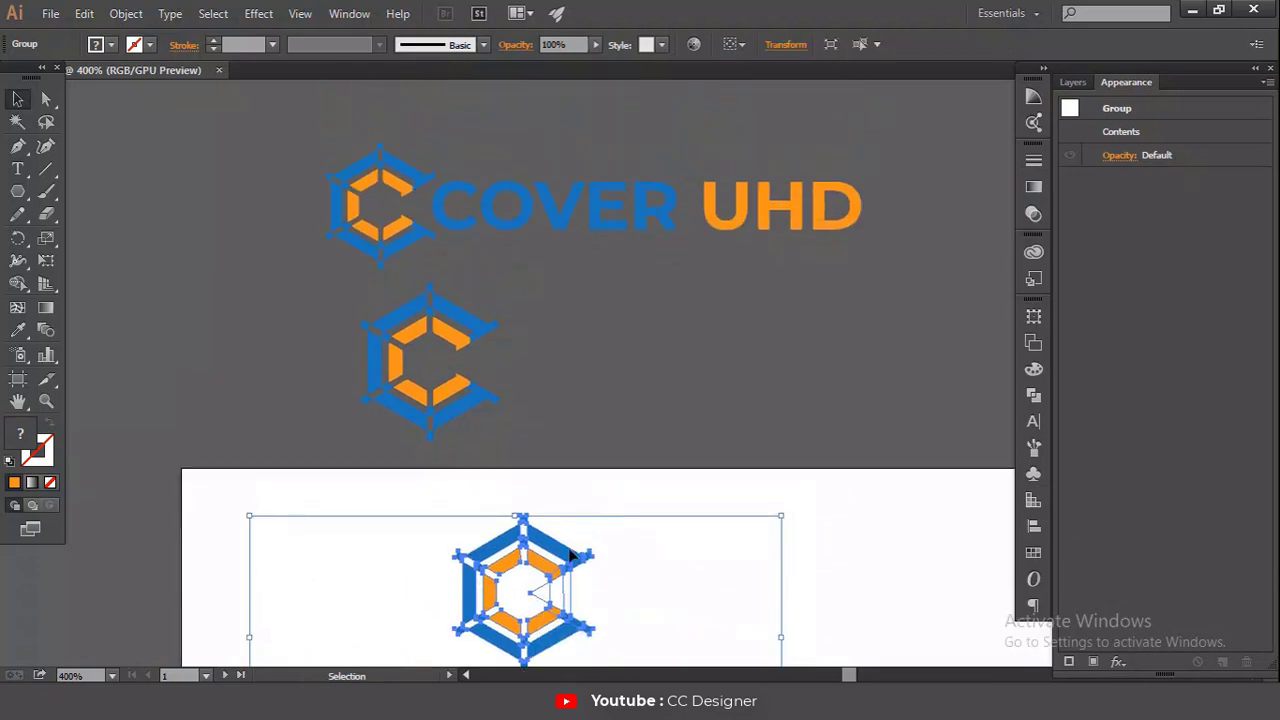
Step: Place a copy of the stacked emblem-and-lettering logo above the horizontal logo outside the banner
drag(570, 555, 514, 106)
scroll(530, 330, up, 3)
scroll(530, 330, up, 4)
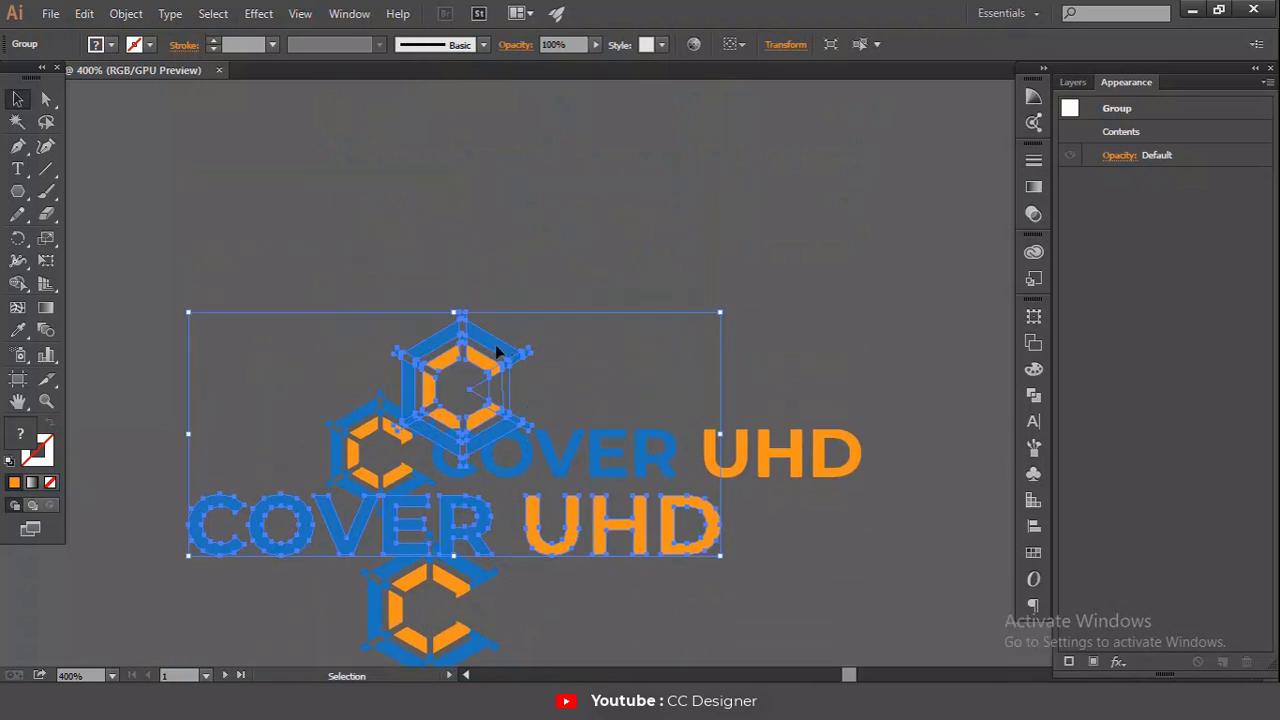
drag(497, 352, 532, 126)
scroll(555, 420, down, 3)
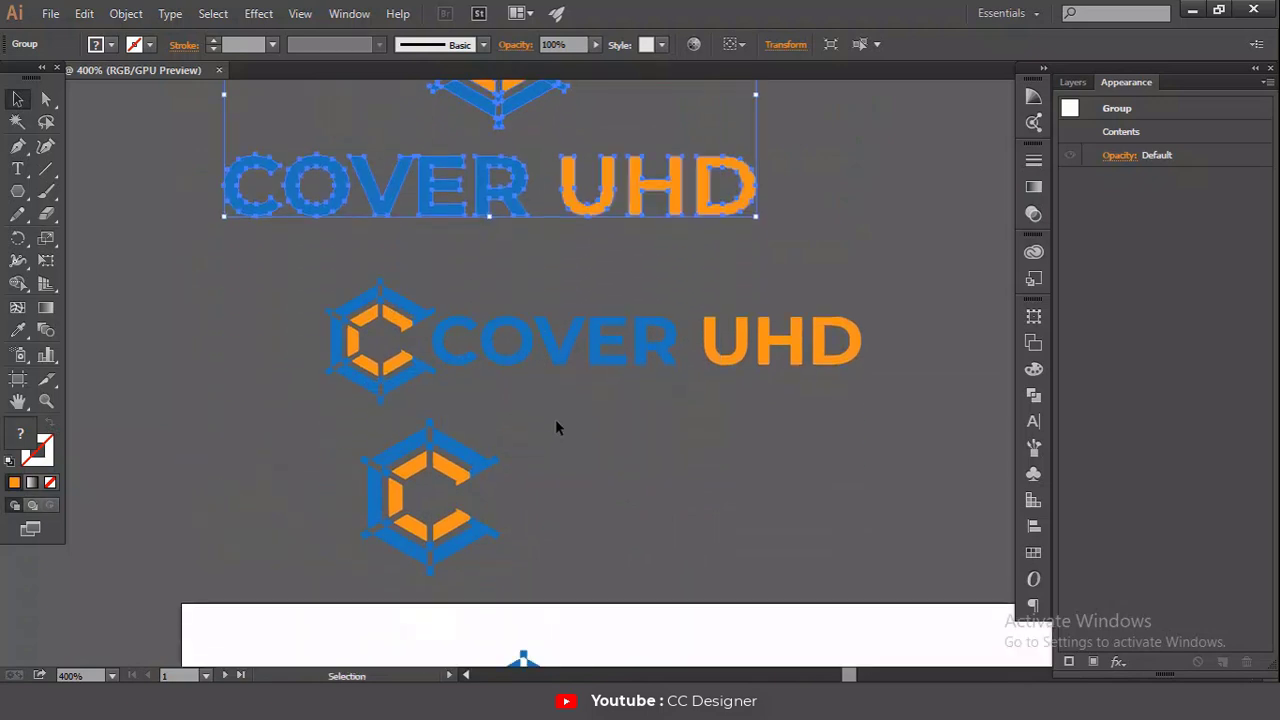
scroll(557, 428, down, 10)
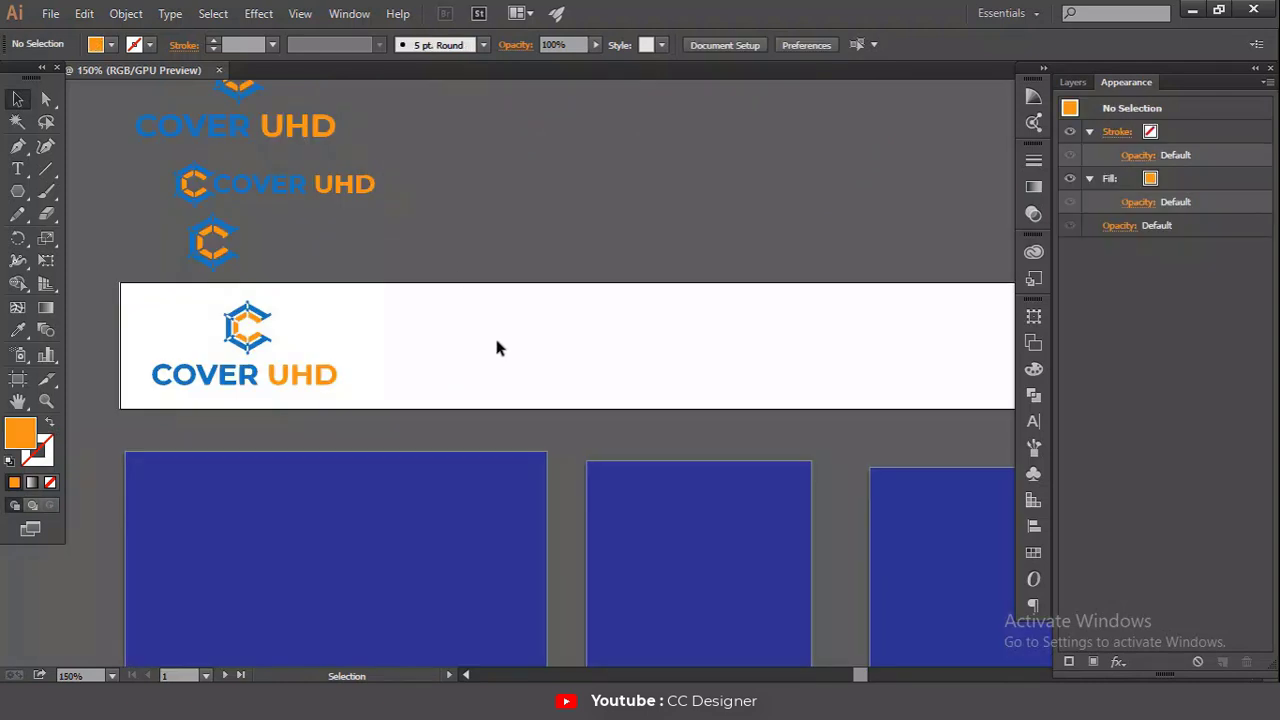
Step: Draw an orange rectangle about 330 by 90 px at the banner's right end and slant its left edge by moving the bottom-left corner inward
drag(830, 376, 603, 397)
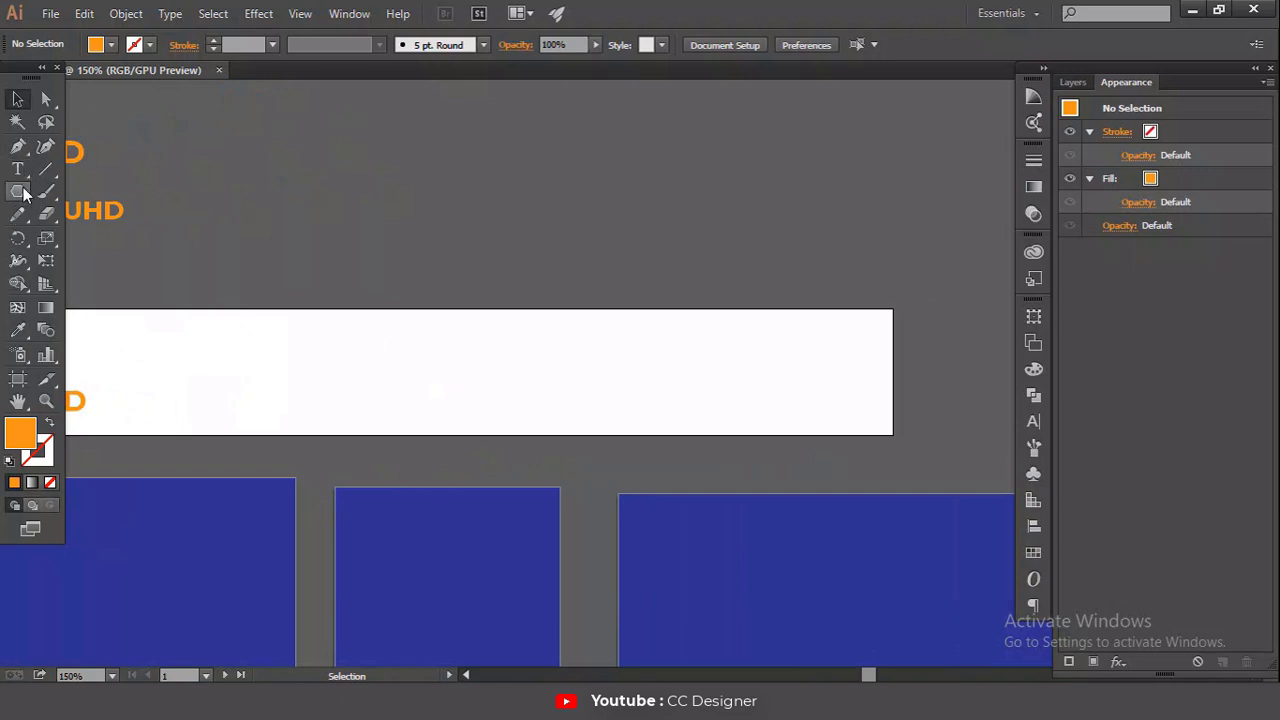
drag(24, 193, 105, 192)
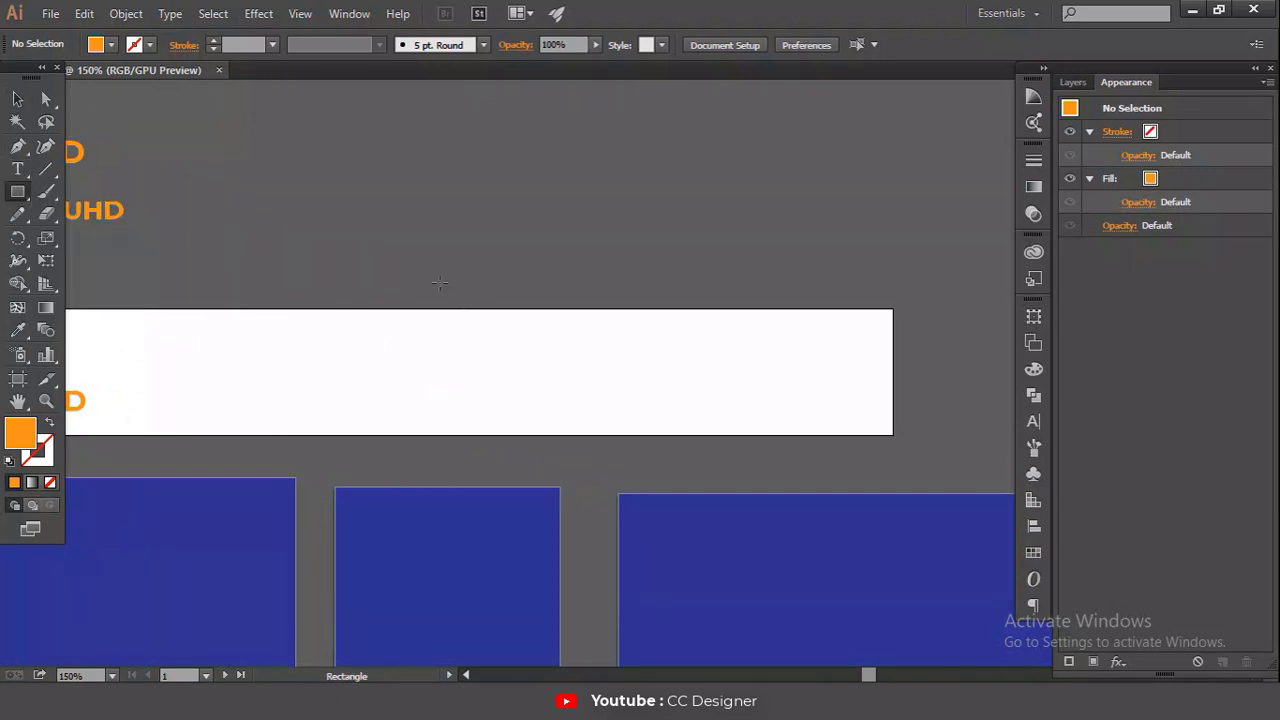
drag(429, 309, 892, 435)
mouse_move(45, 99)
mouse_down()
mouse_move(100, 118)
mouse_move(105, 108)
mouse_up()
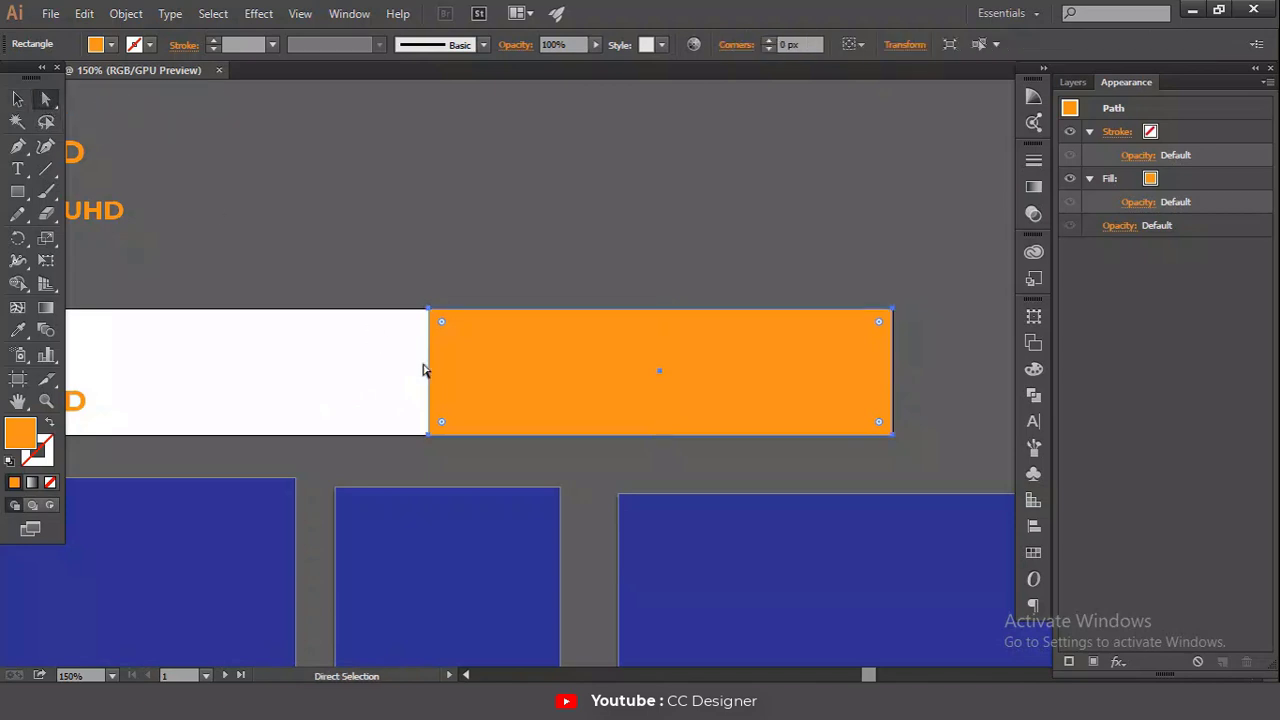
click(429, 436)
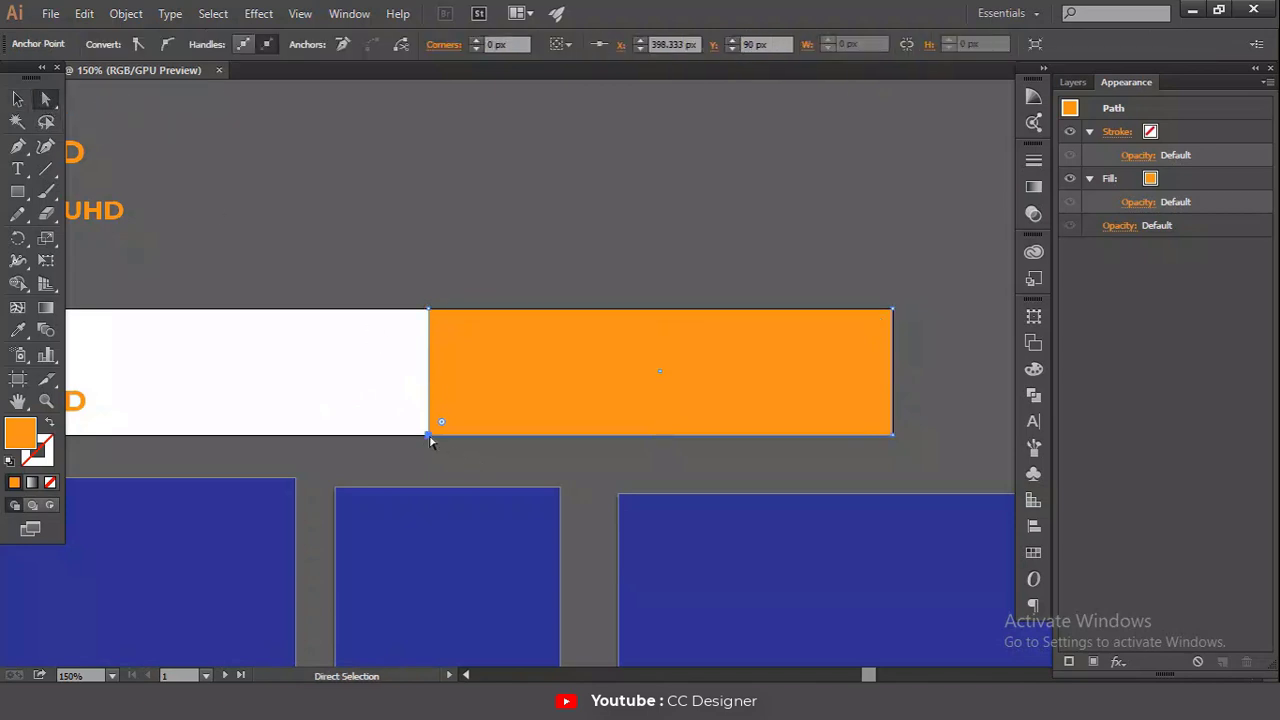
drag(429, 438, 545, 437)
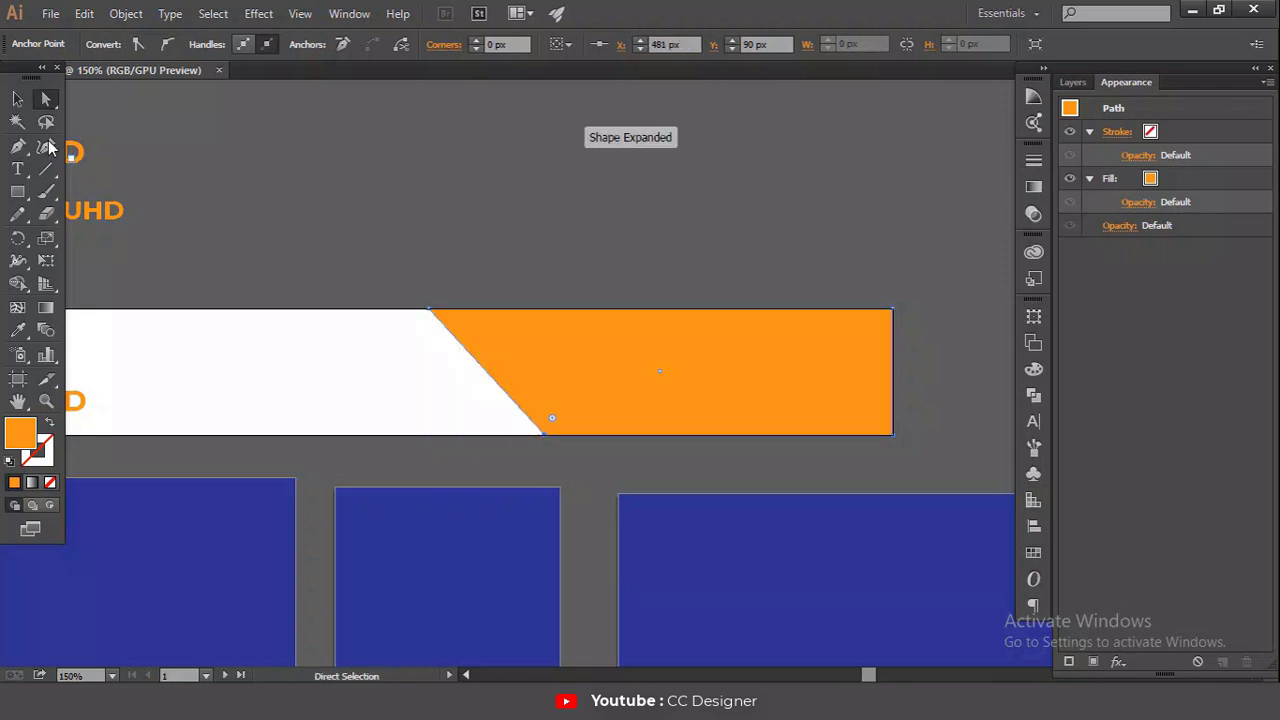
key(v)
click(251, 193)
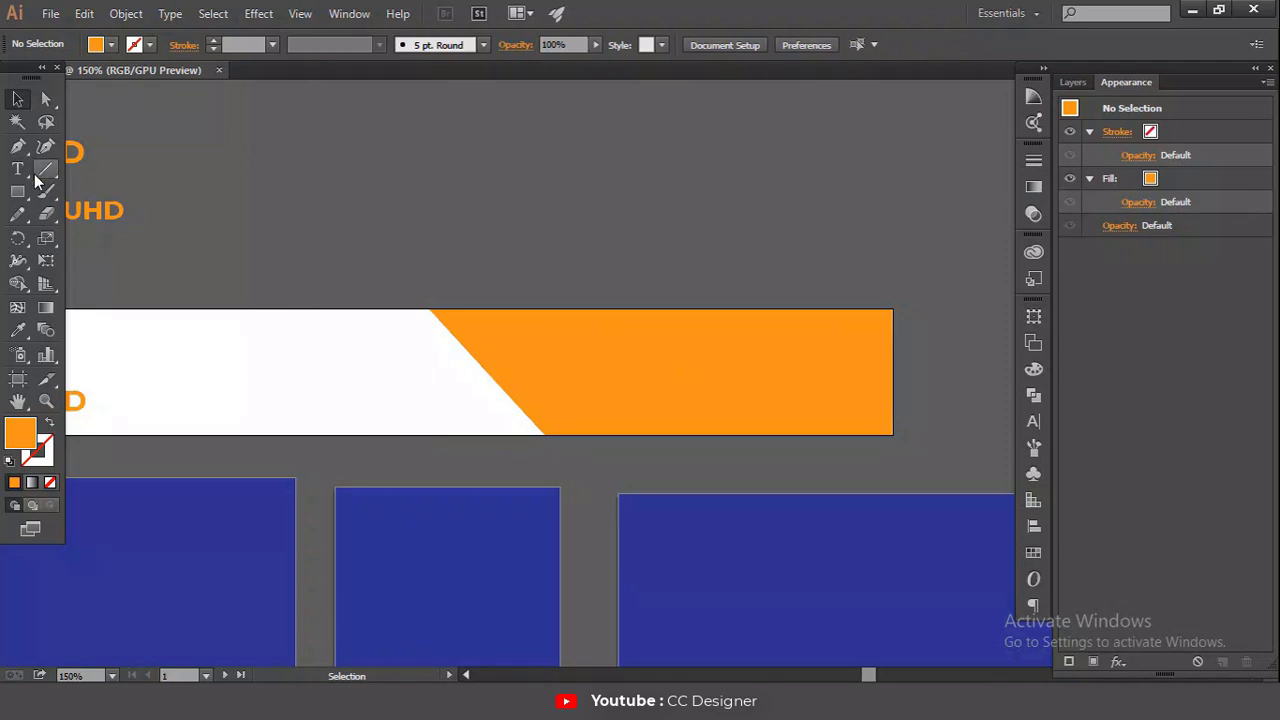
Step: Draw an orange triangular wedge along the banner's bottom edge with the Pen tool, rising about 27 px at the right edge
click(17, 146)
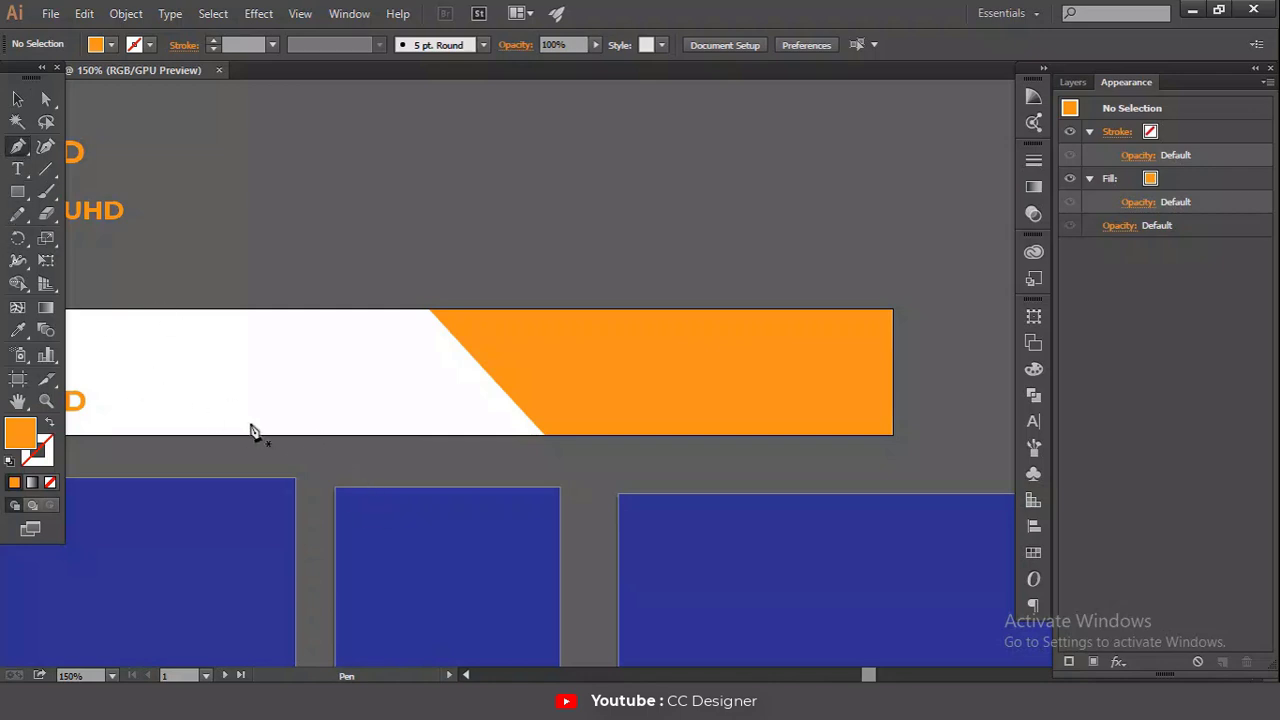
click(289, 435)
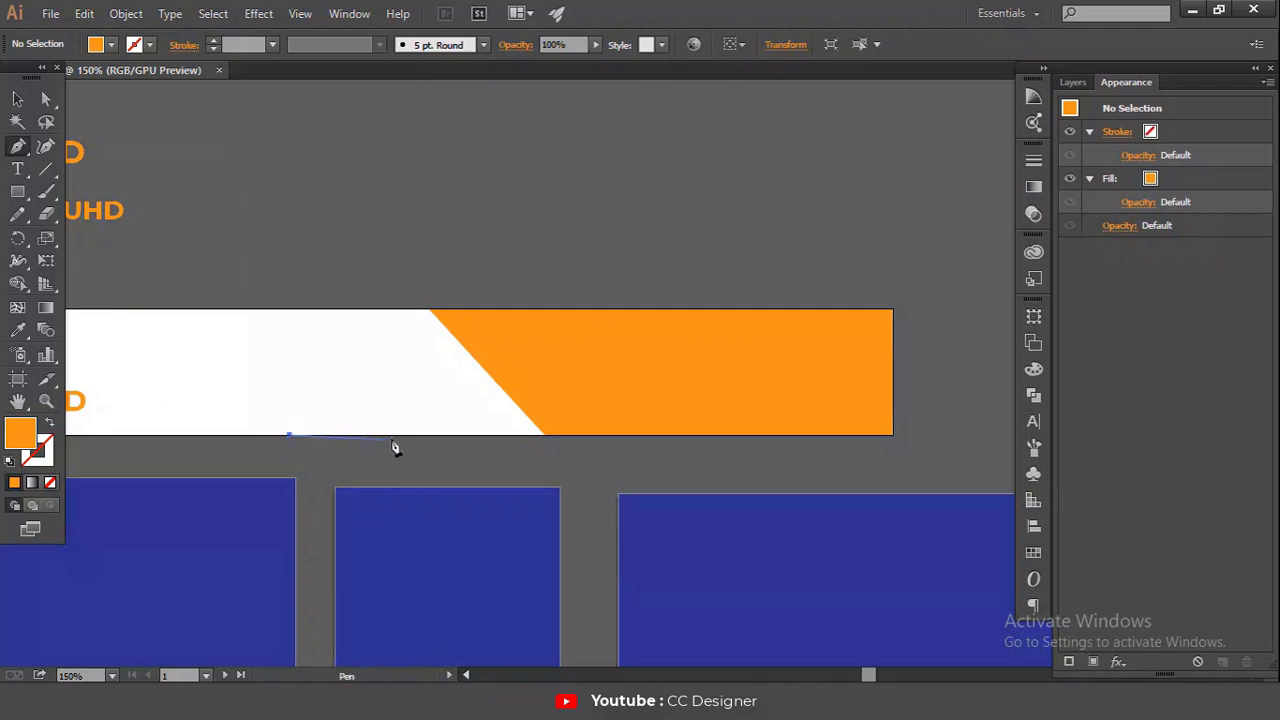
click(893, 401)
click(893, 435)
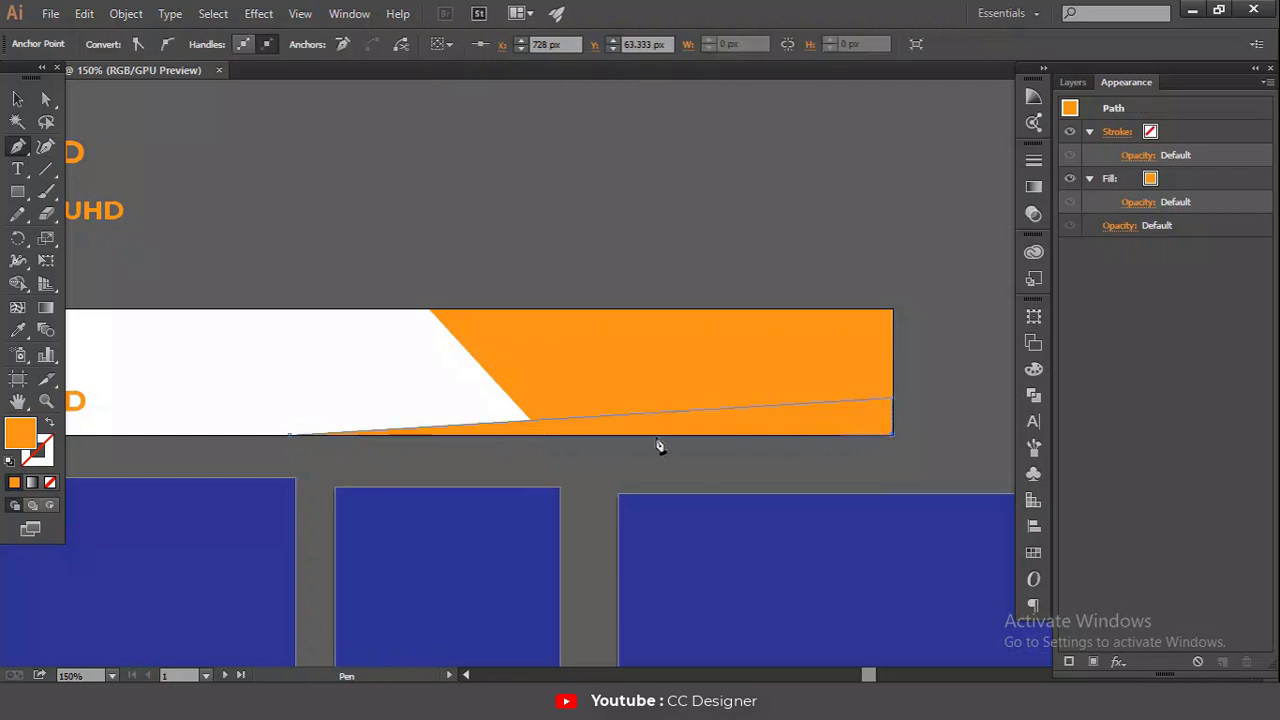
click(289, 435)
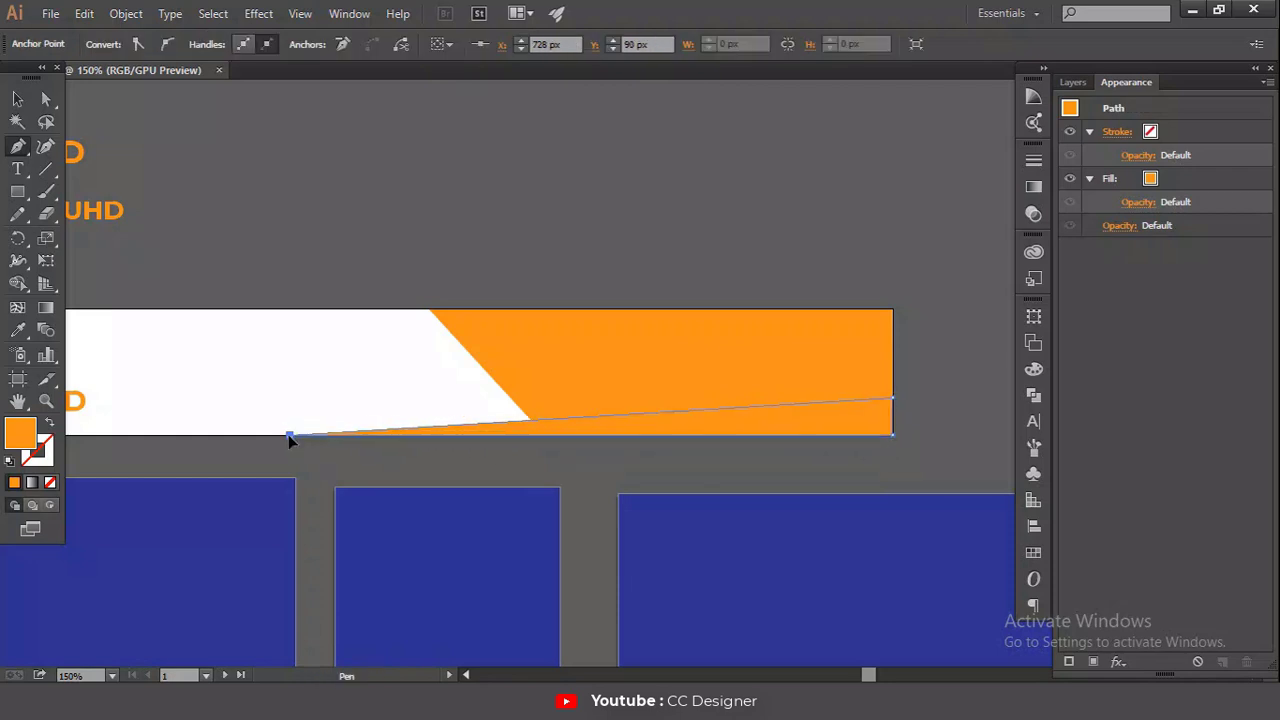
click(17, 98)
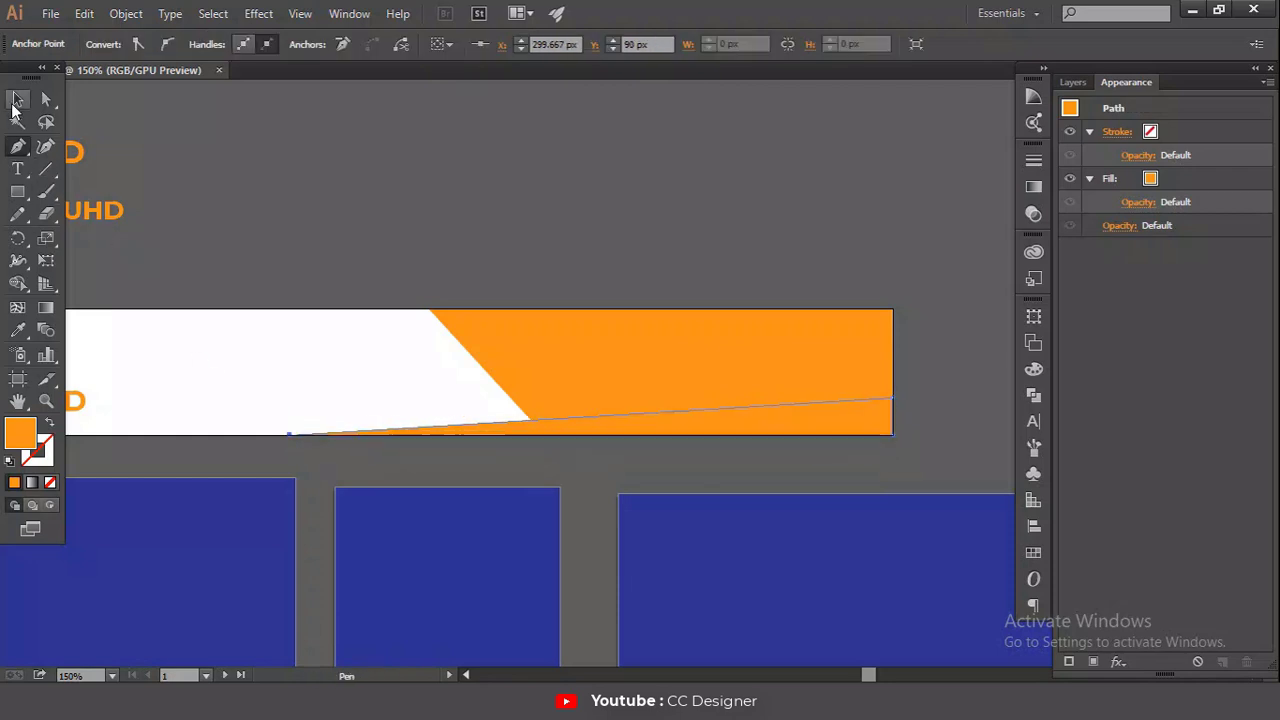
click(242, 451)
Step: Recolour the slanted orange panel with the blue sampled from the logo's "COVER" lettering
scroll(240, 453, left, 5)
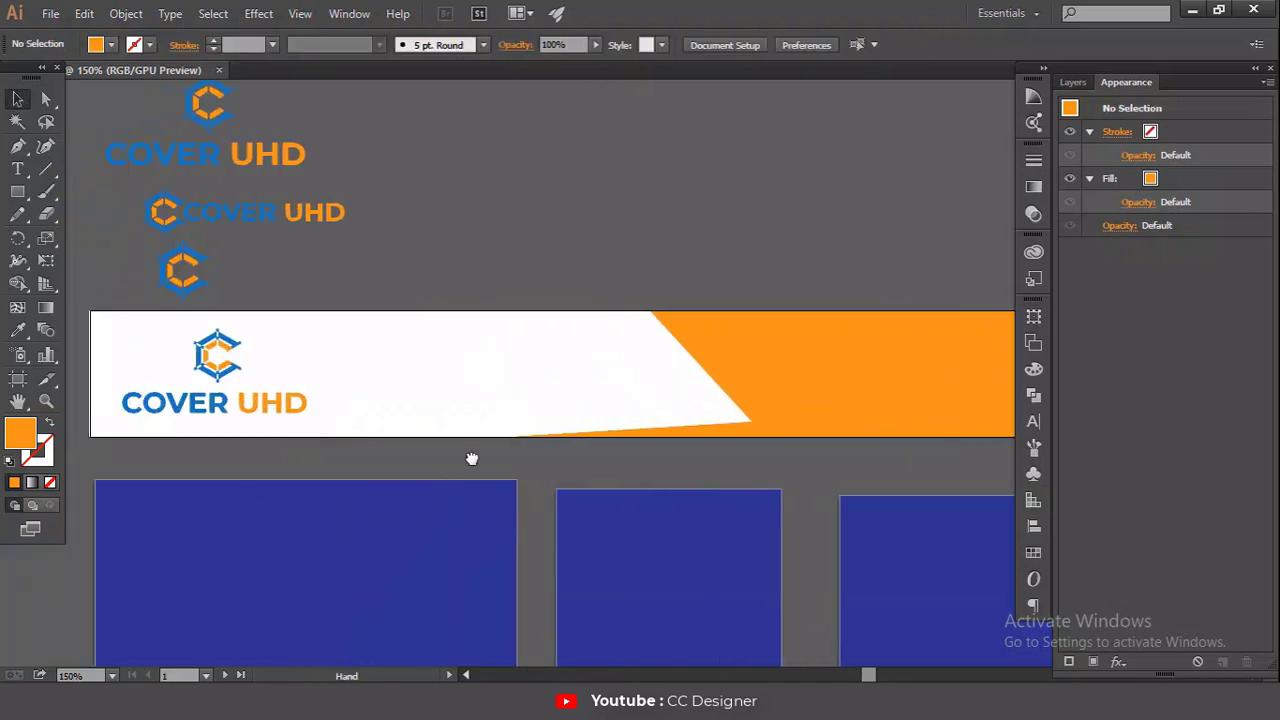
click(807, 376)
click(17, 330)
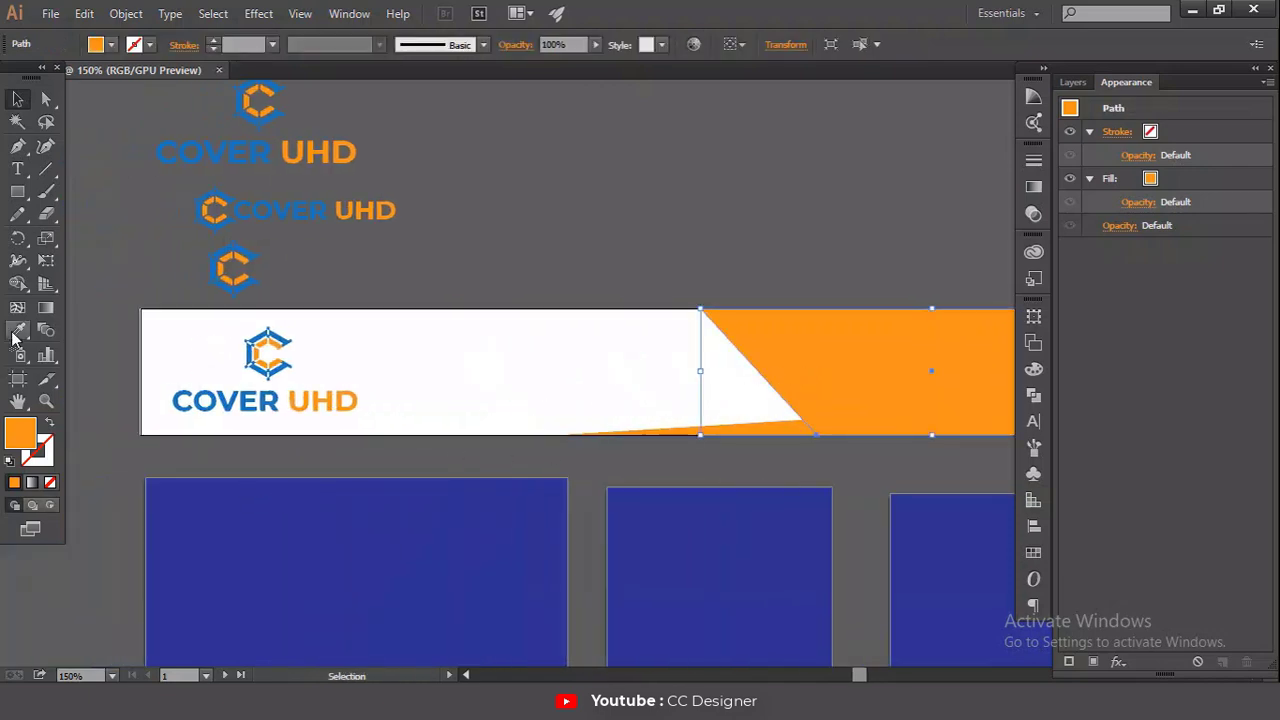
click(224, 396)
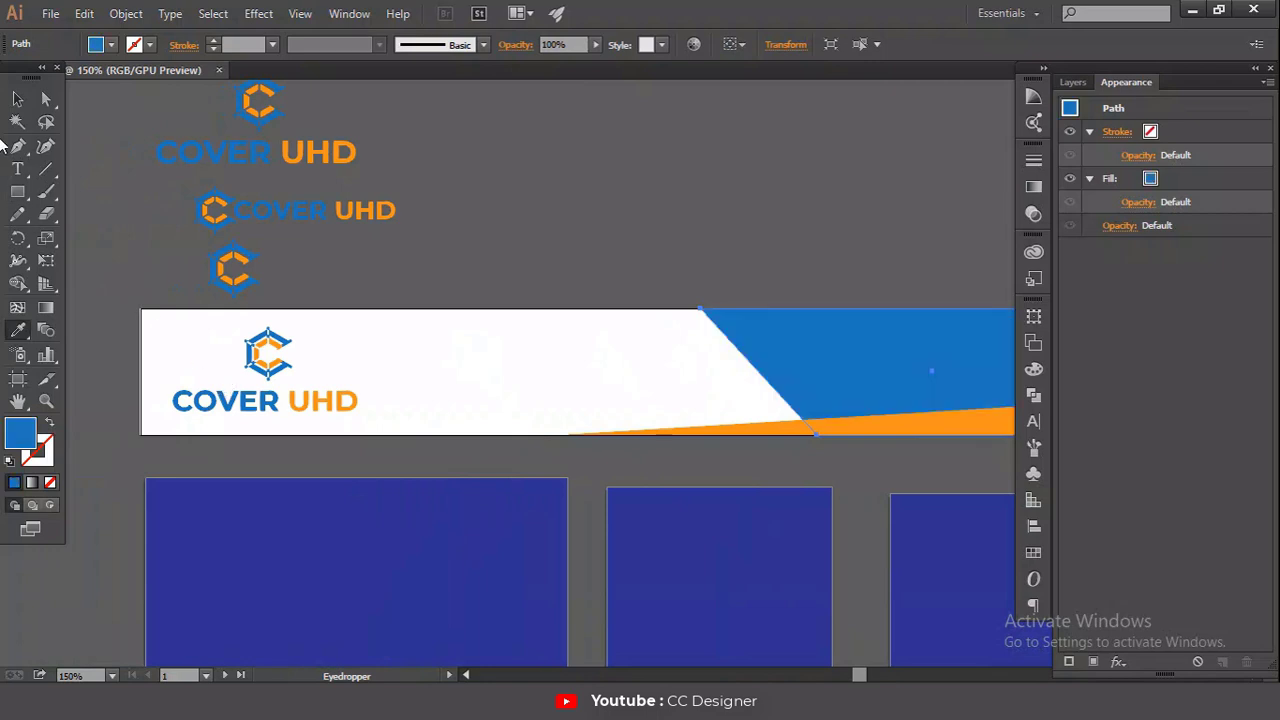
click(17, 98)
click(107, 155)
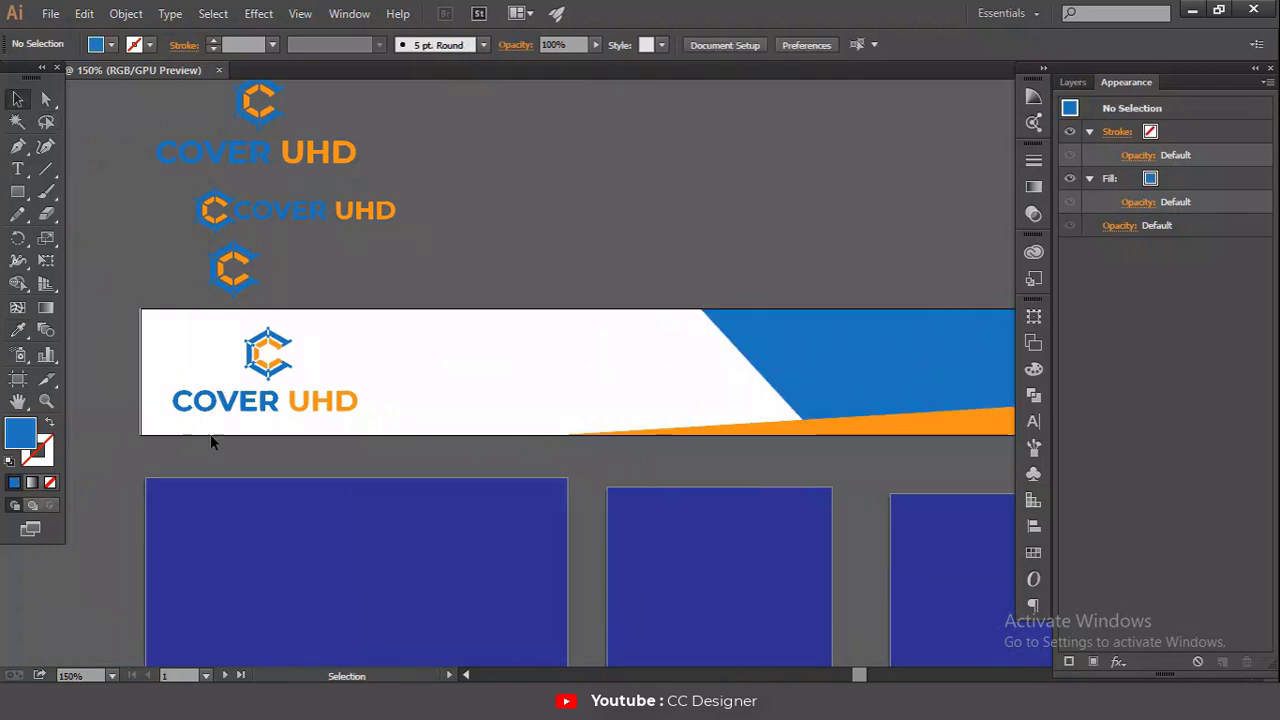
Step: Add the headline "LOREM IPSUM IS SIMPLY DUMMY TEXT OF THE PRINTING" to the banner's white area at 18 pt
drag(863, 675, 864, 675)
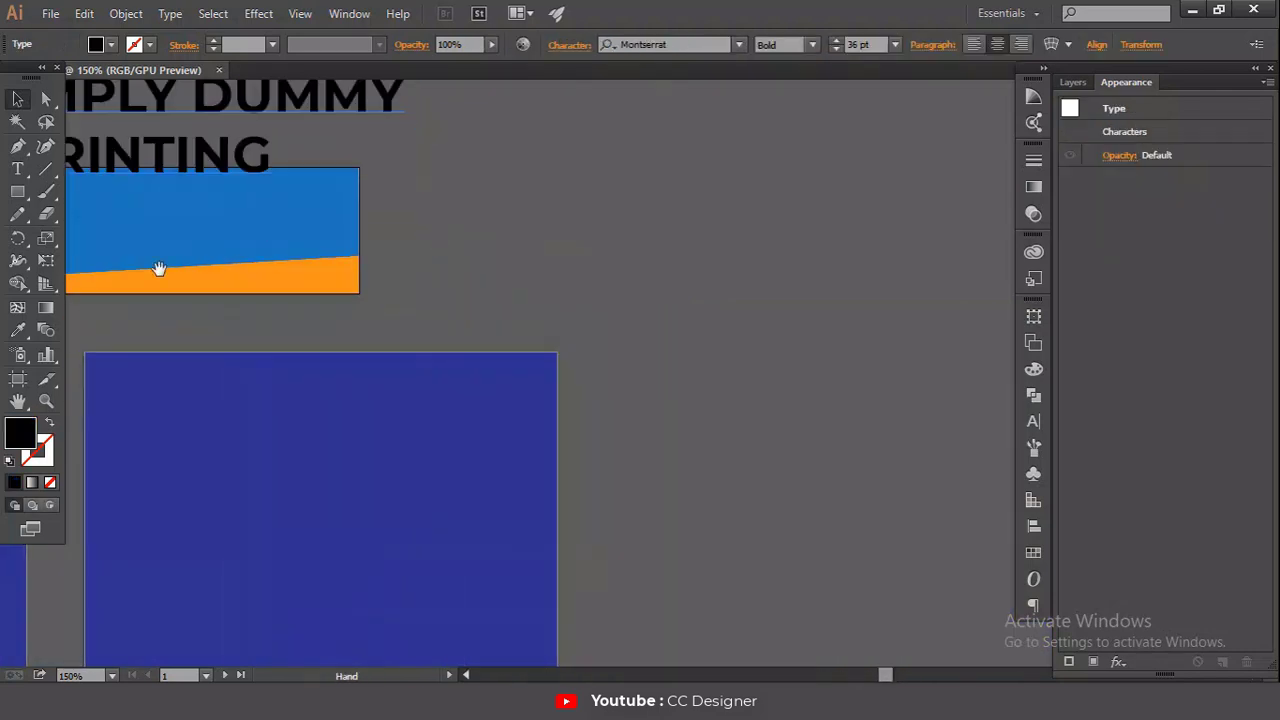
drag(157, 266, 736, 339)
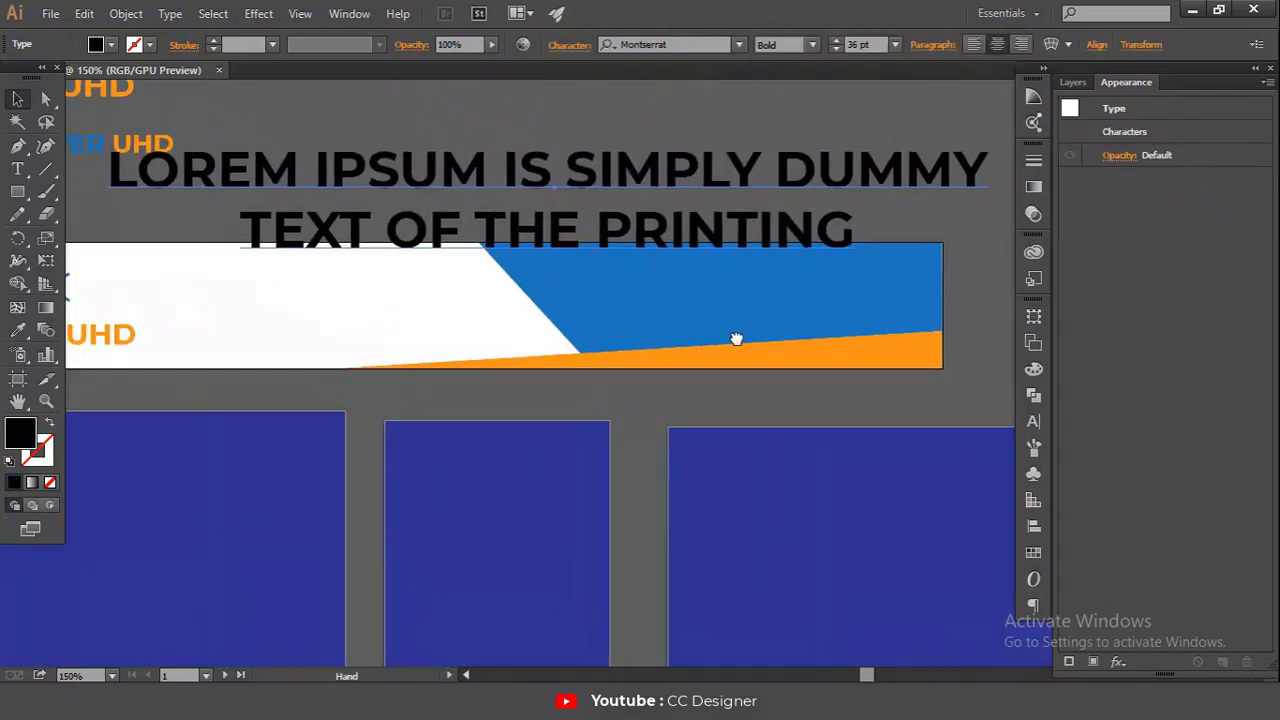
click(897, 46)
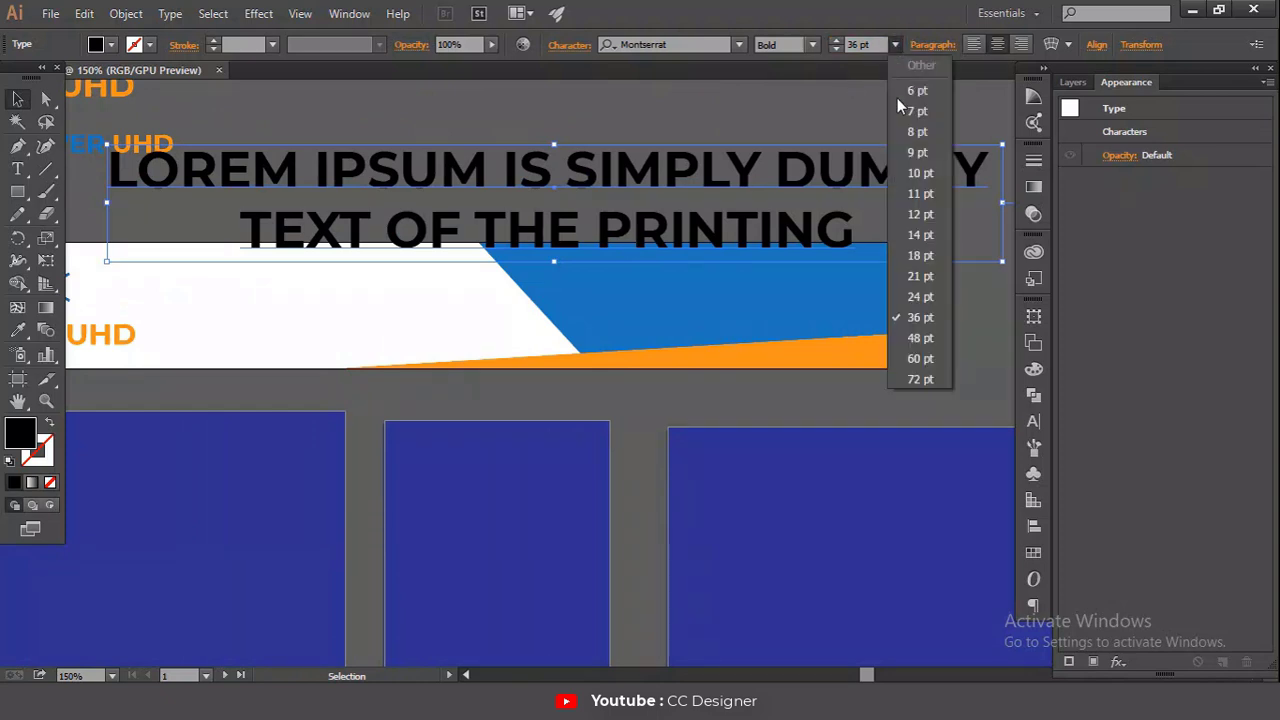
click(915, 261)
drag(613, 220, 386, 316)
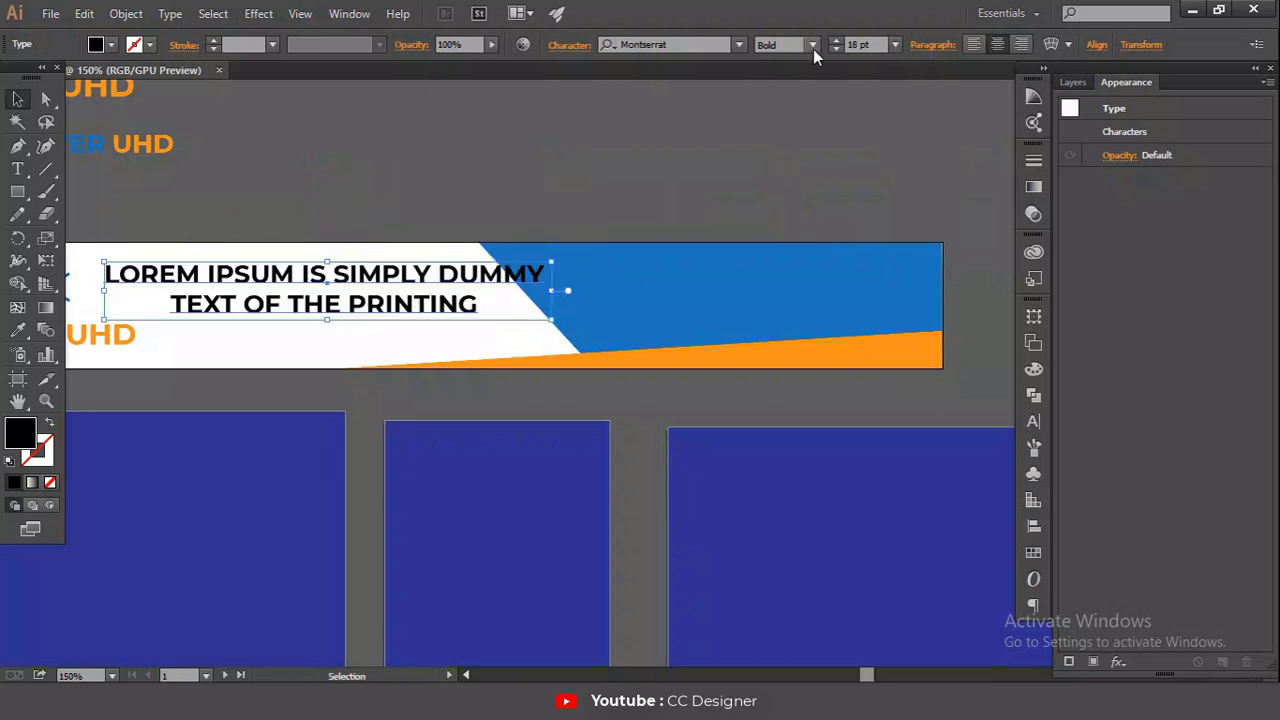
Step: Set the headline to 14 pt and narrow the blue panel from its left side so it clears the text
click(896, 46)
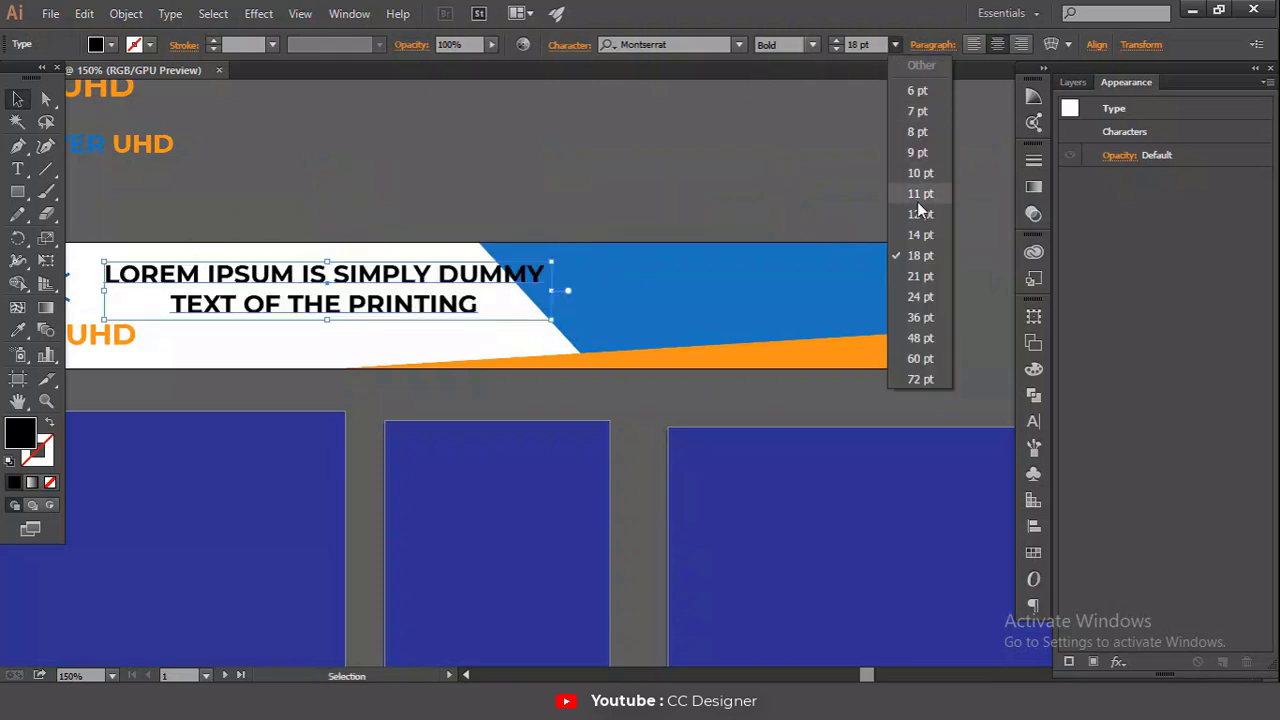
click(921, 236)
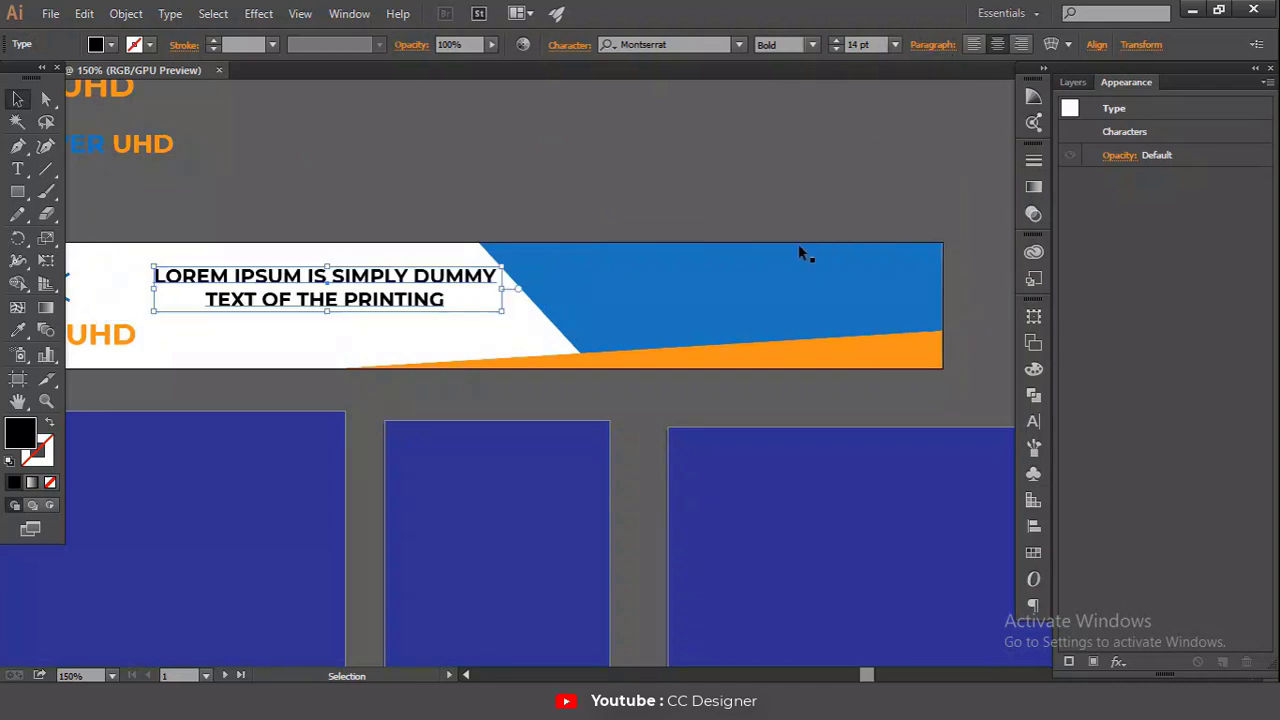
click(760, 312)
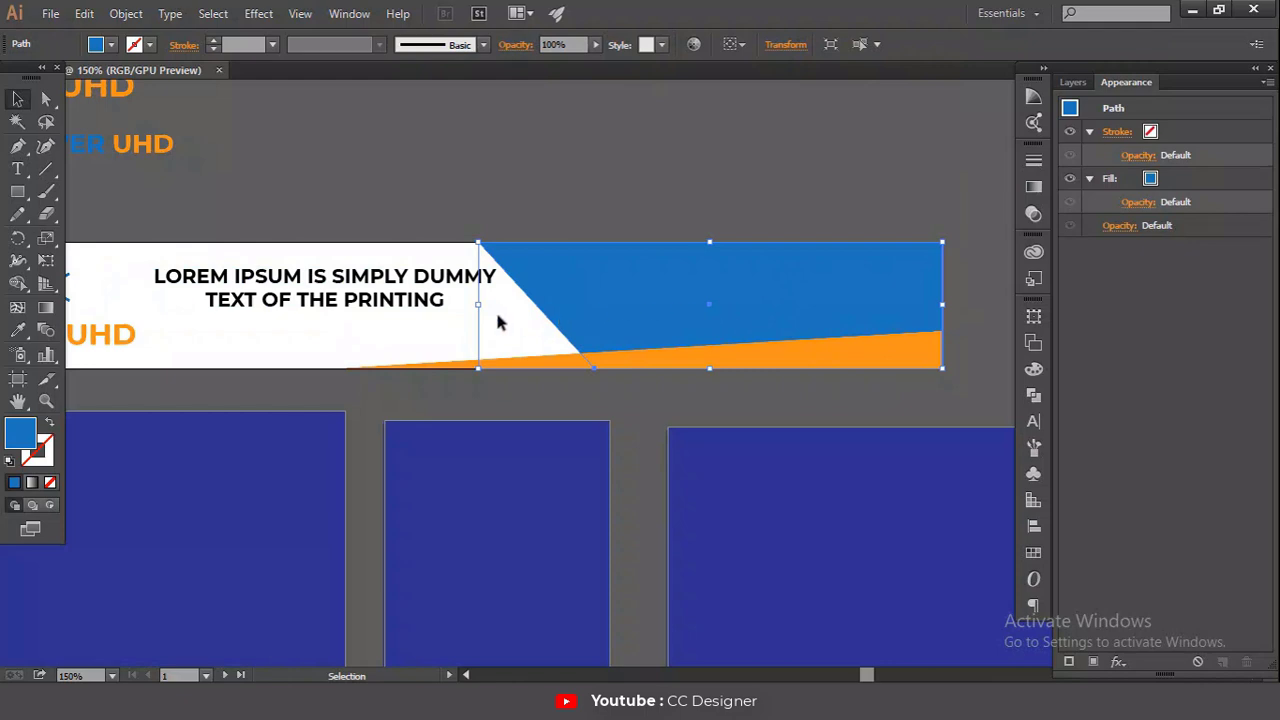
drag(479, 305, 565, 306)
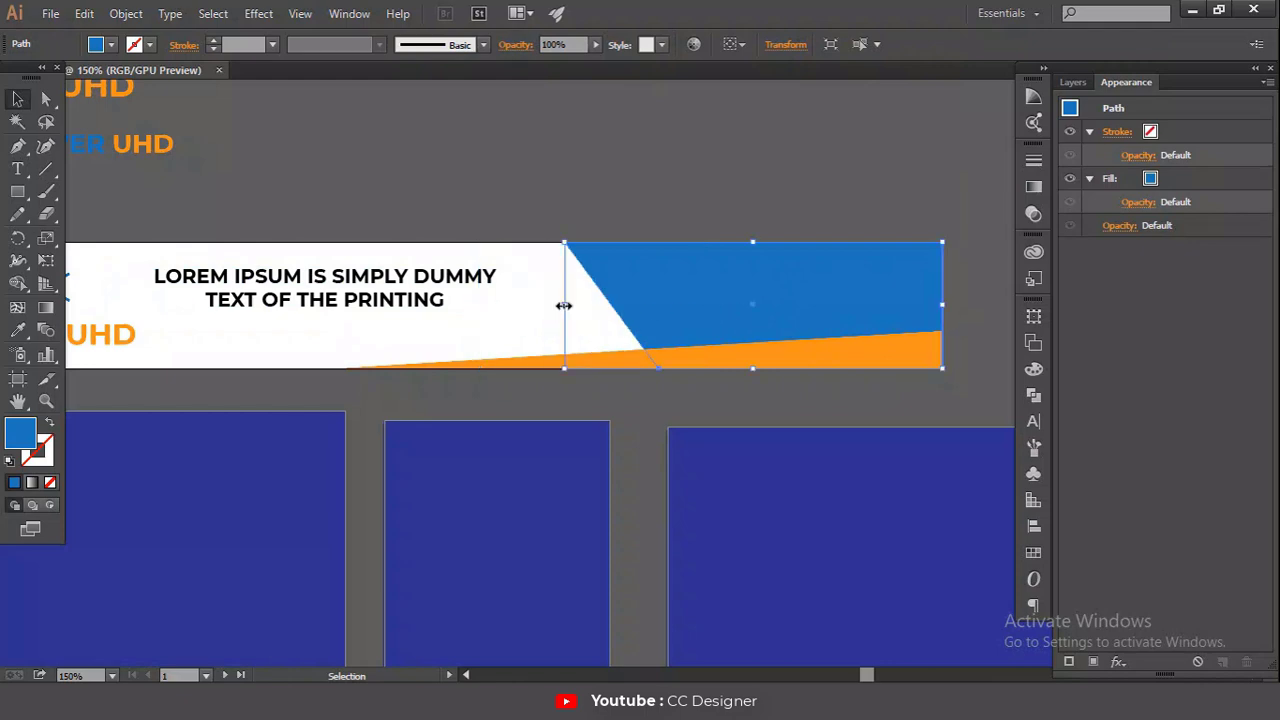
Step: Enlarge the headline to about 15.8 pt and colour it a darker shade of the panel's blue
click(443, 280)
click(18, 330)
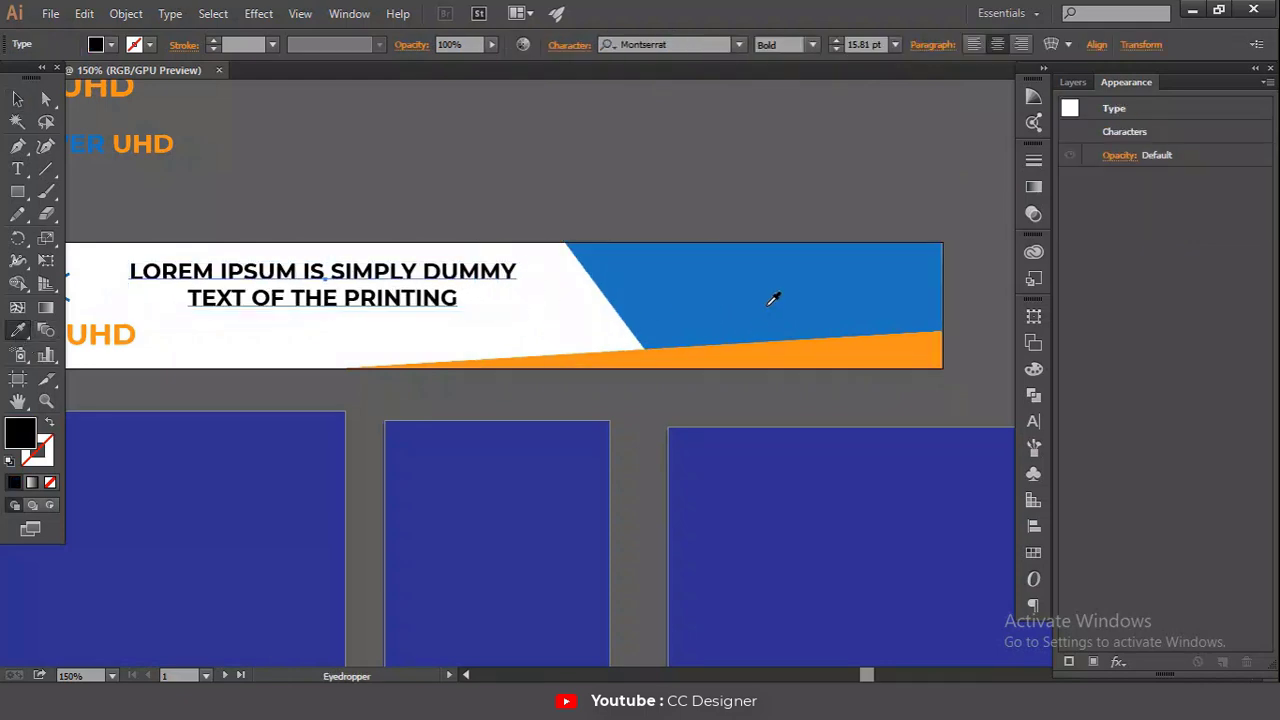
click(774, 297)
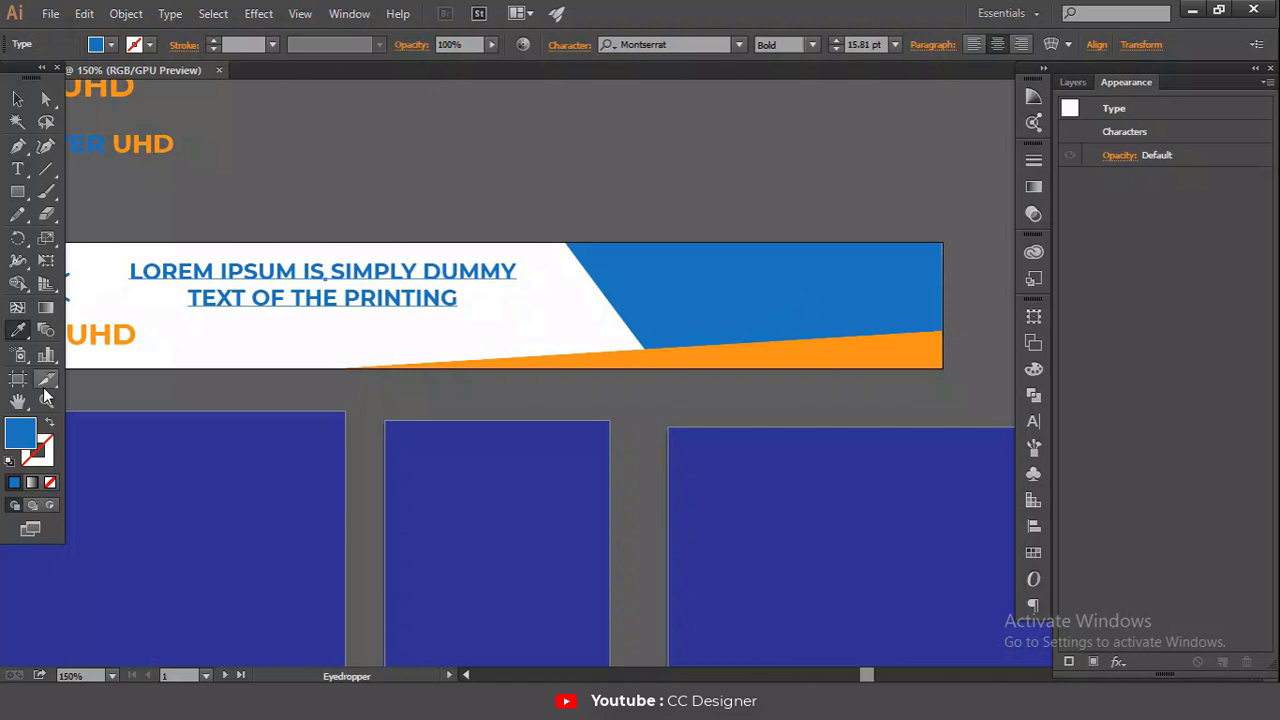
double_click(17, 441)
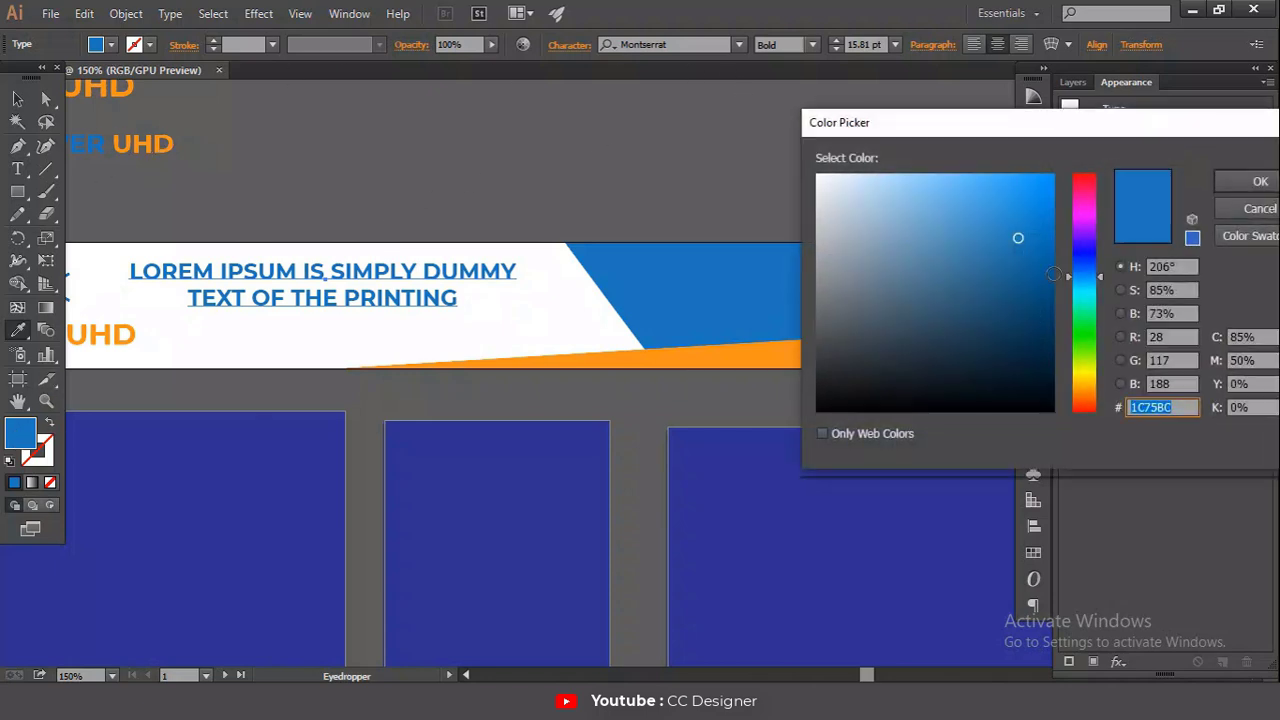
click(1260, 181)
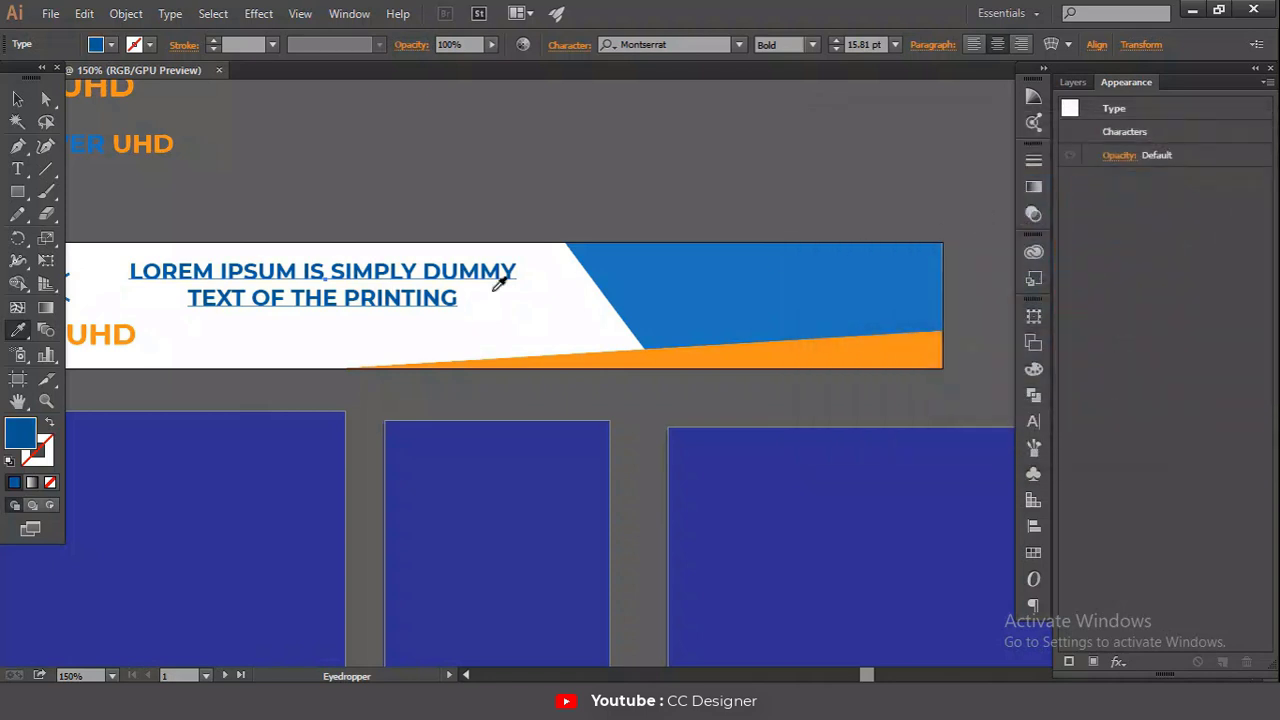
click(17, 98)
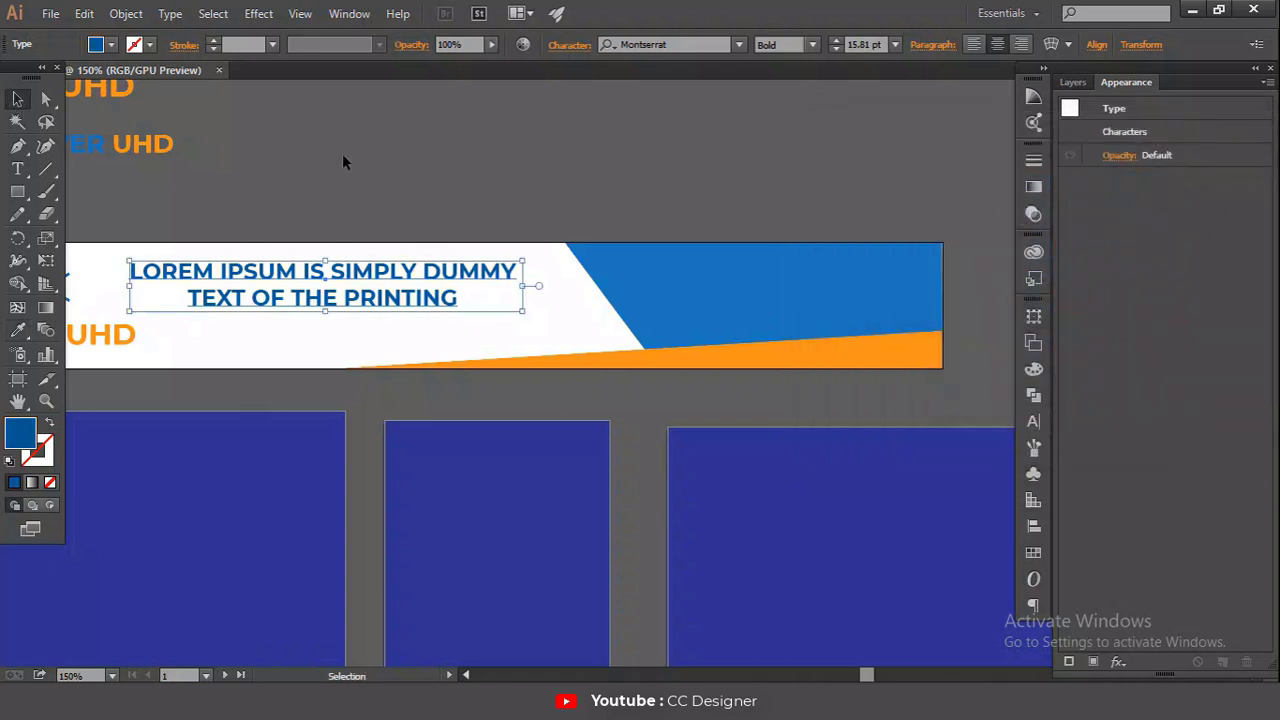
click(343, 167)
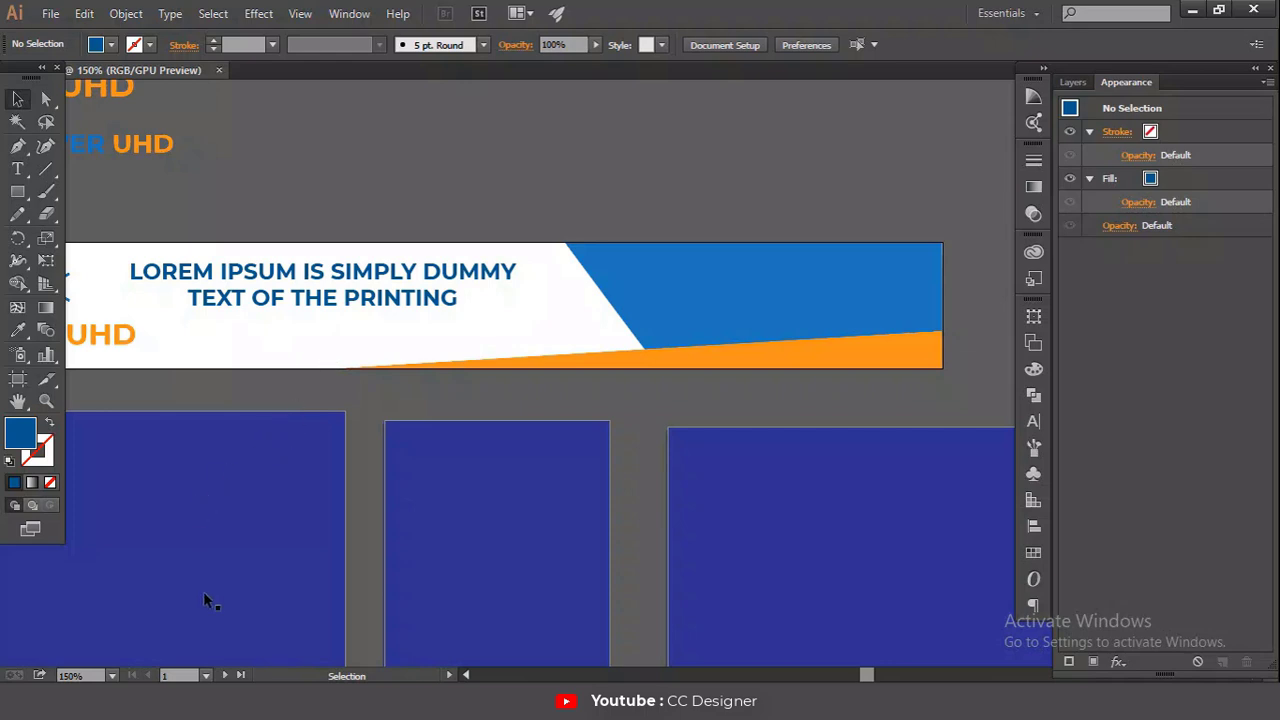
Step: Add the body line "release of Letraset sheets containing Lorem Ipsum passages" below the headline without All Caps, at 11 pt in Montserrat Light
key(ctrl+f)
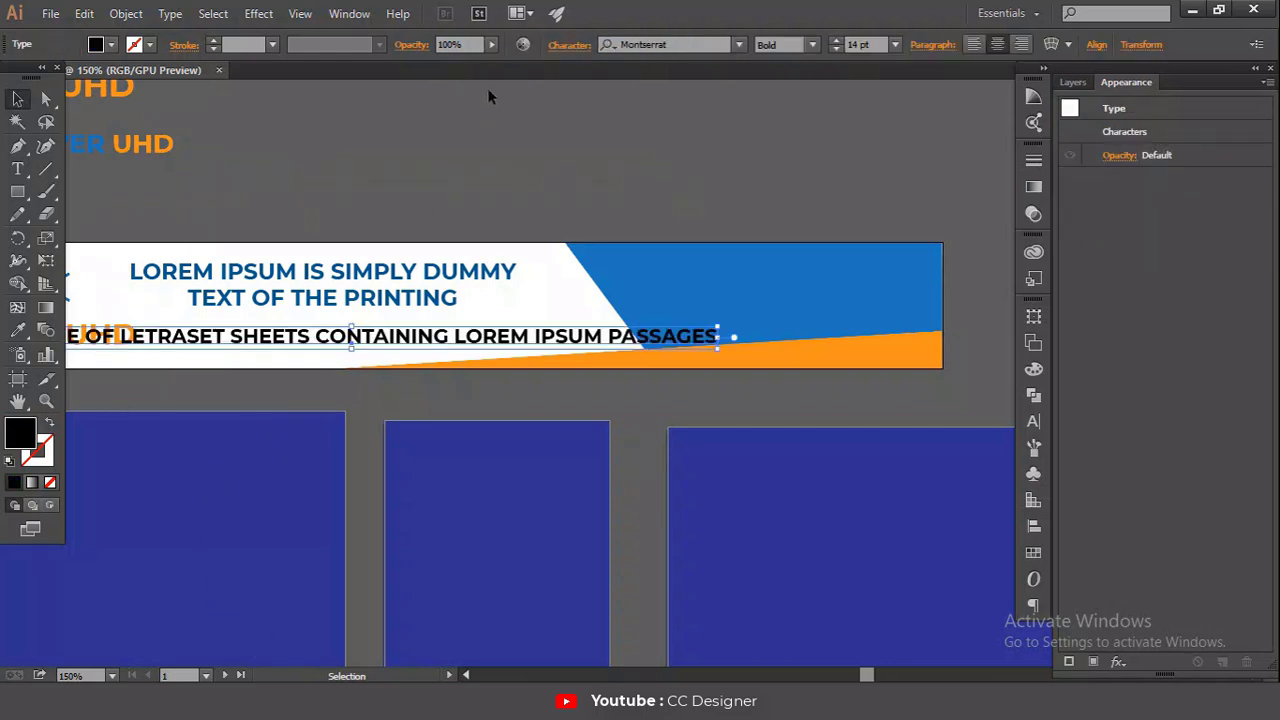
click(568, 46)
click(392, 269)
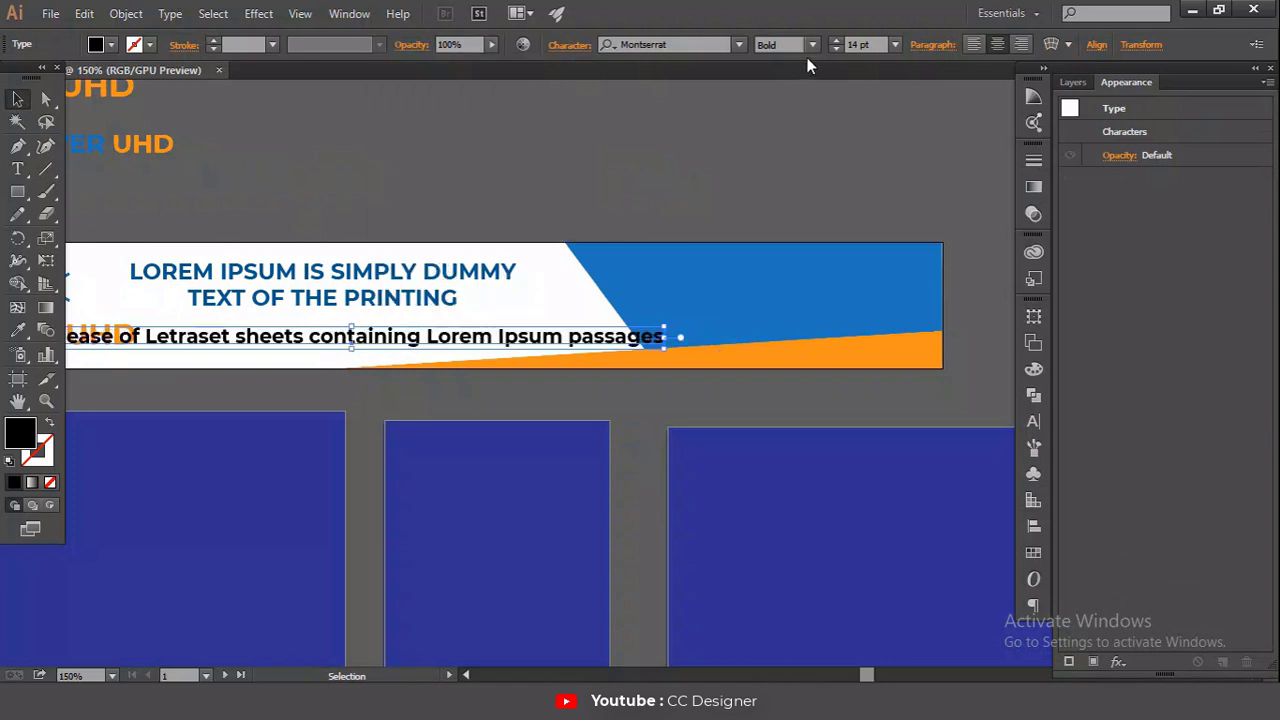
click(895, 44)
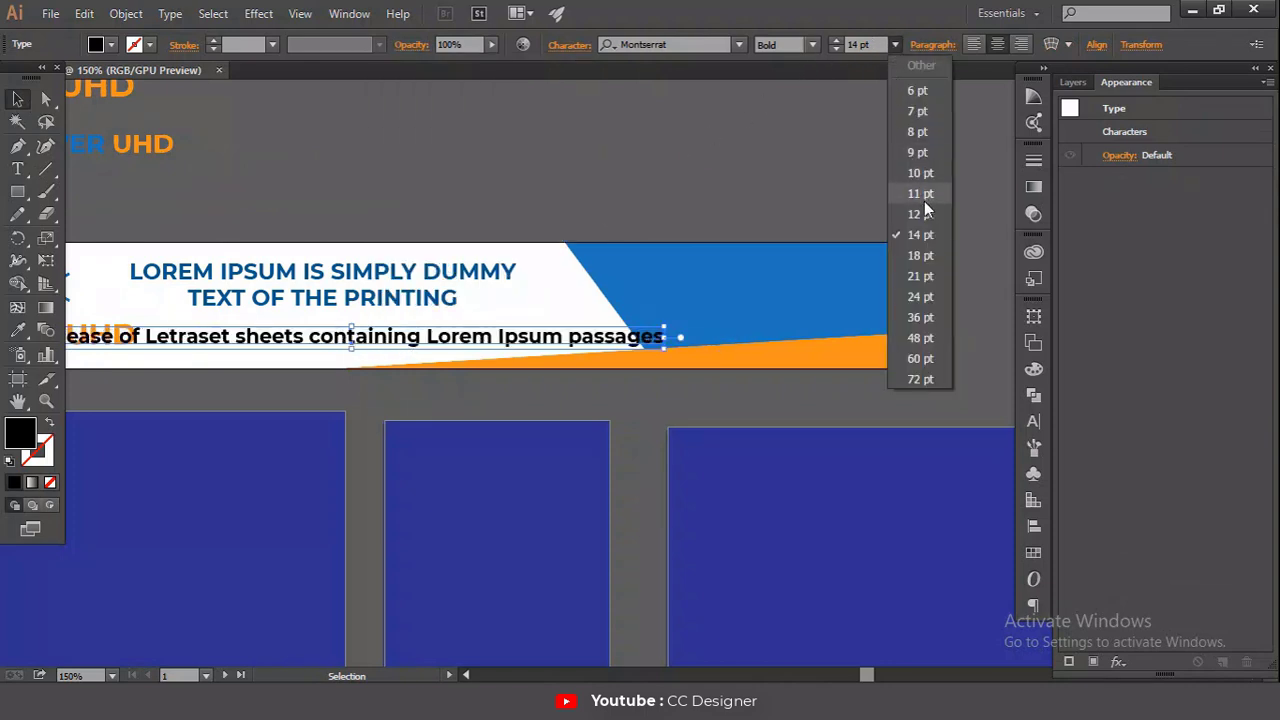
click(921, 205)
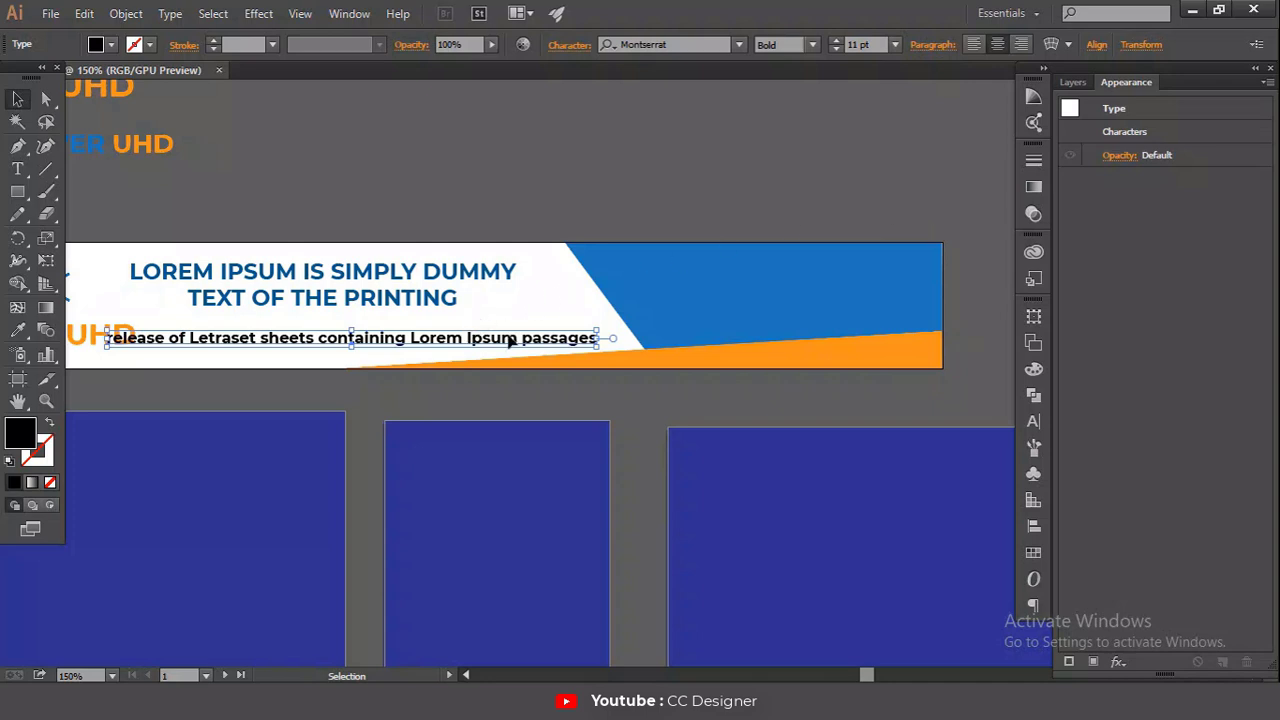
click(812, 44)
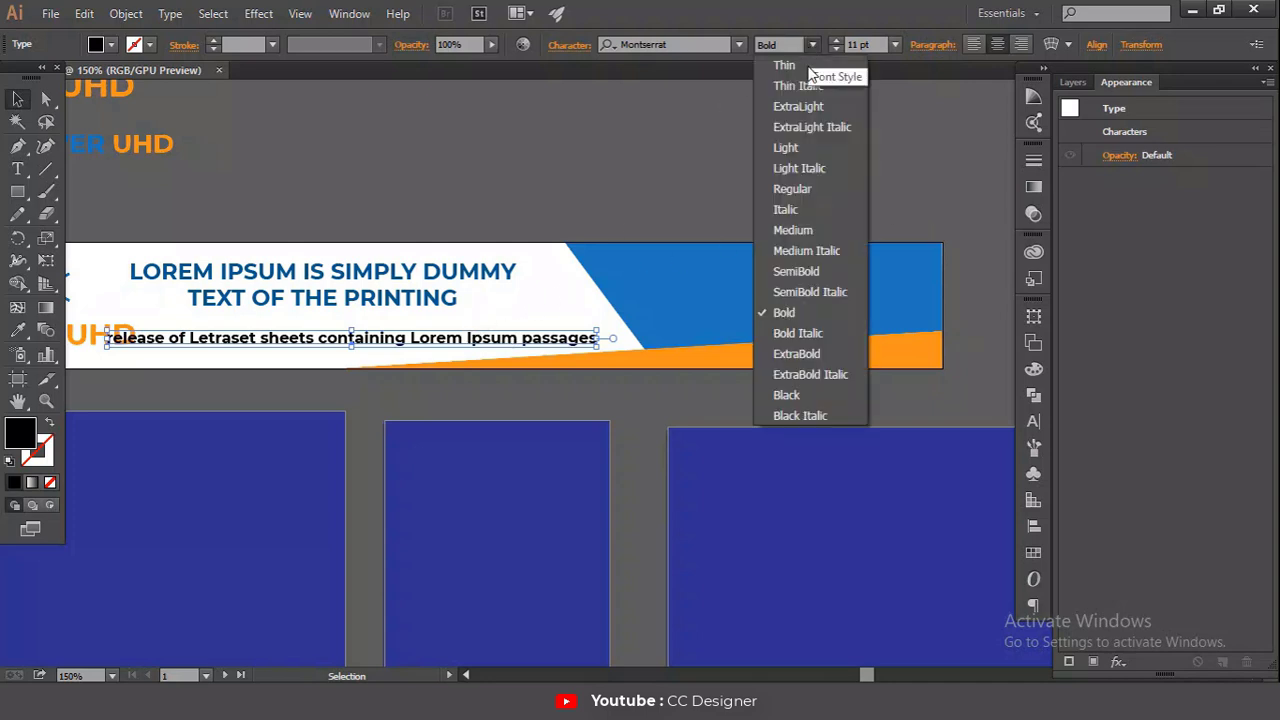
click(806, 148)
Step: Remove the word "passages" from the body line and move the line closer beneath the headline
double_click(537, 337)
drag(537, 337, 616, 340)
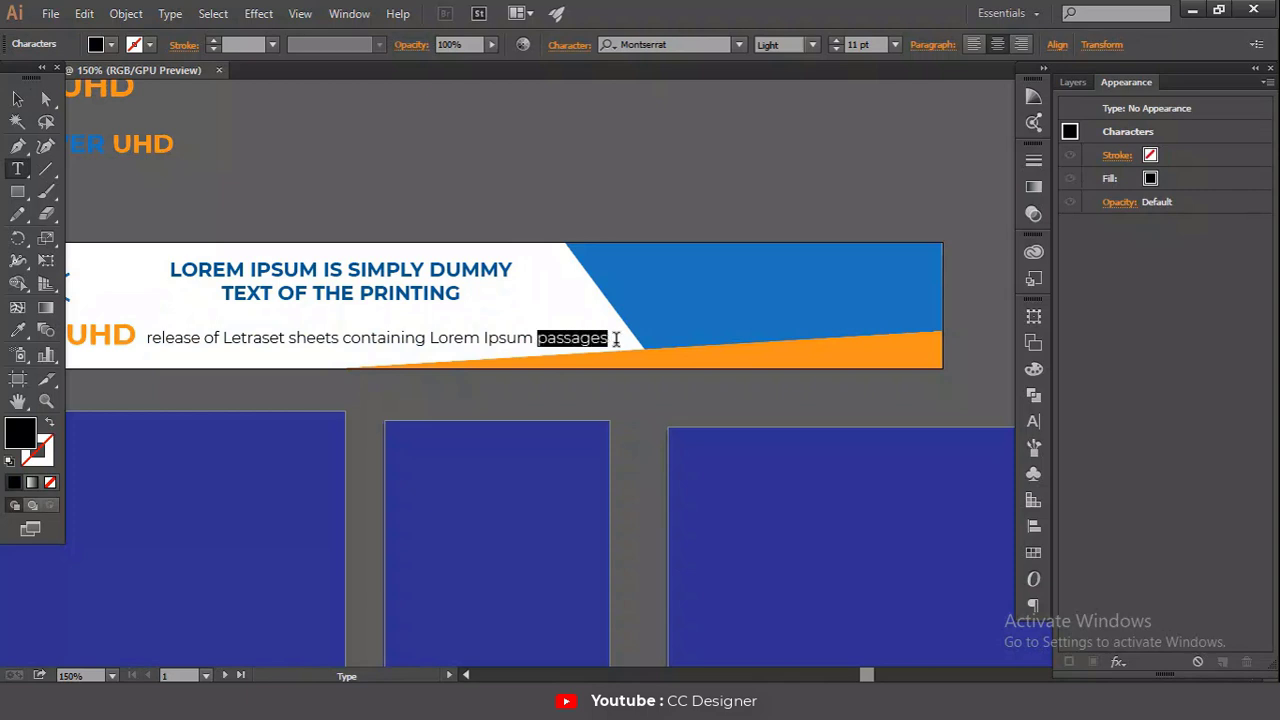
key(BackSpace)
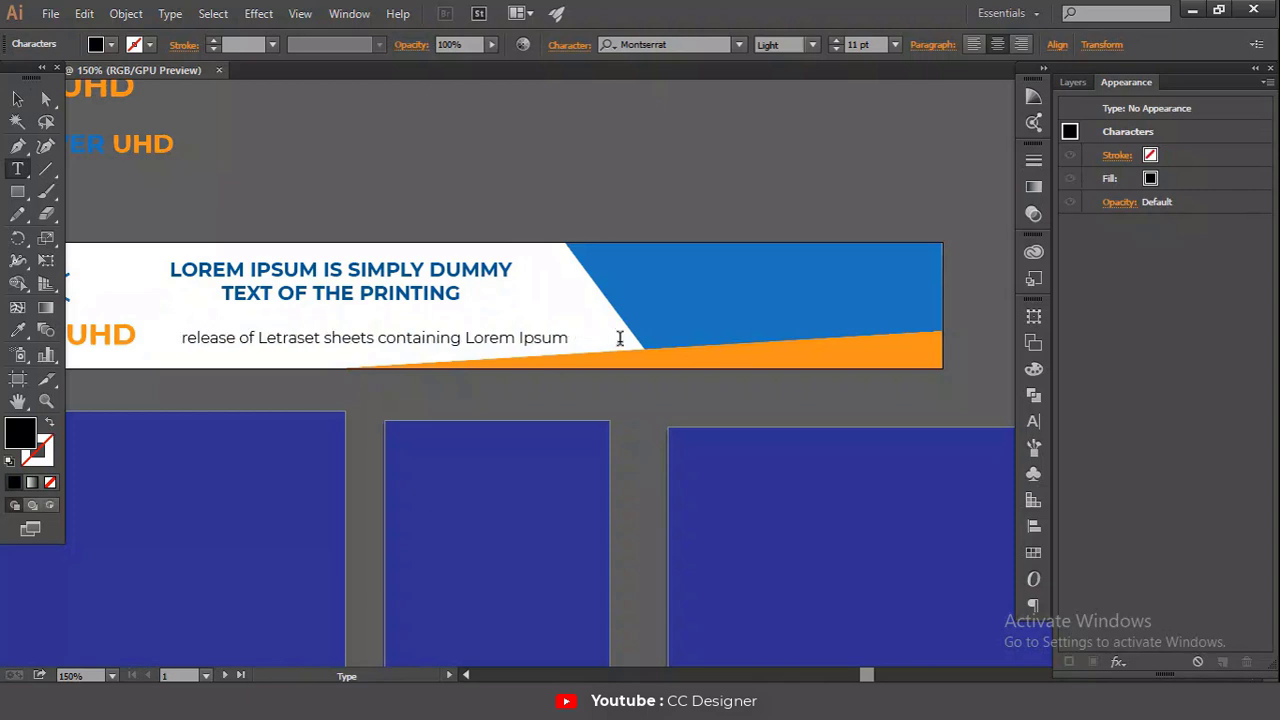
click(22, 104)
drag(357, 345, 334, 341)
Step: Turn off All Caps for the headline so it reads "Lorem Ipsum is simply dummy text of the printing"
click(345, 290)
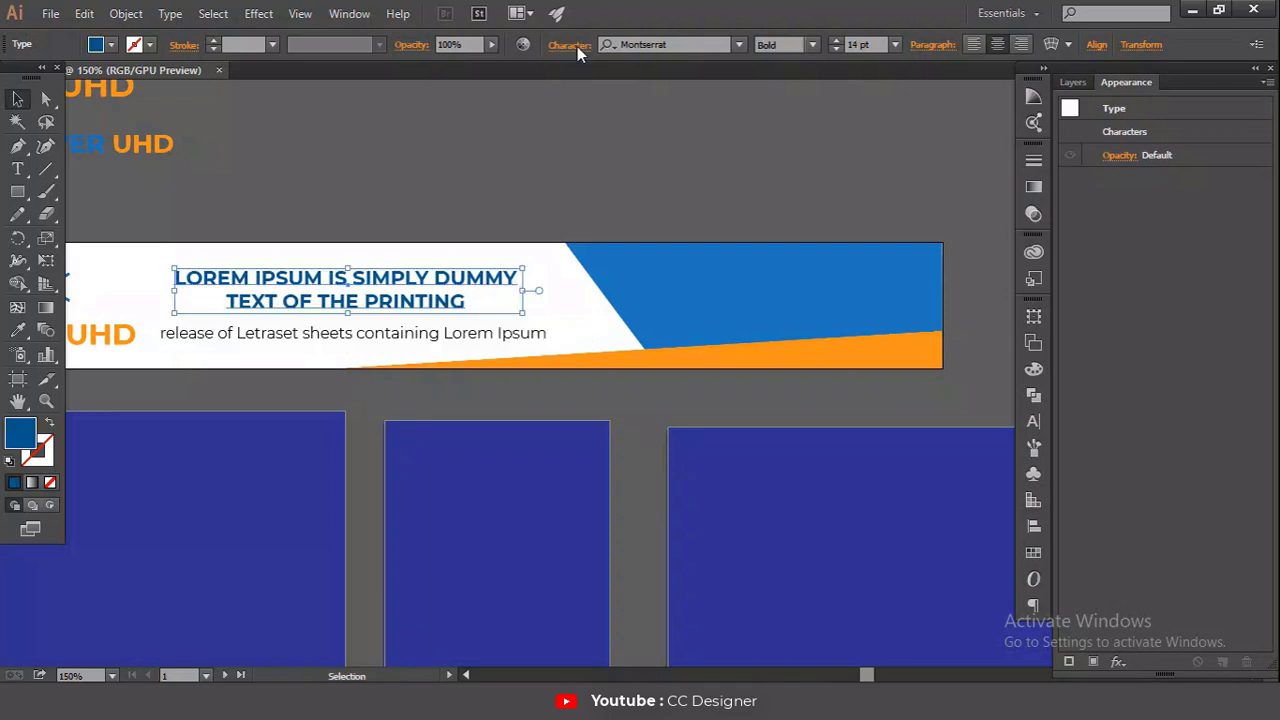
click(576, 47)
click(391, 269)
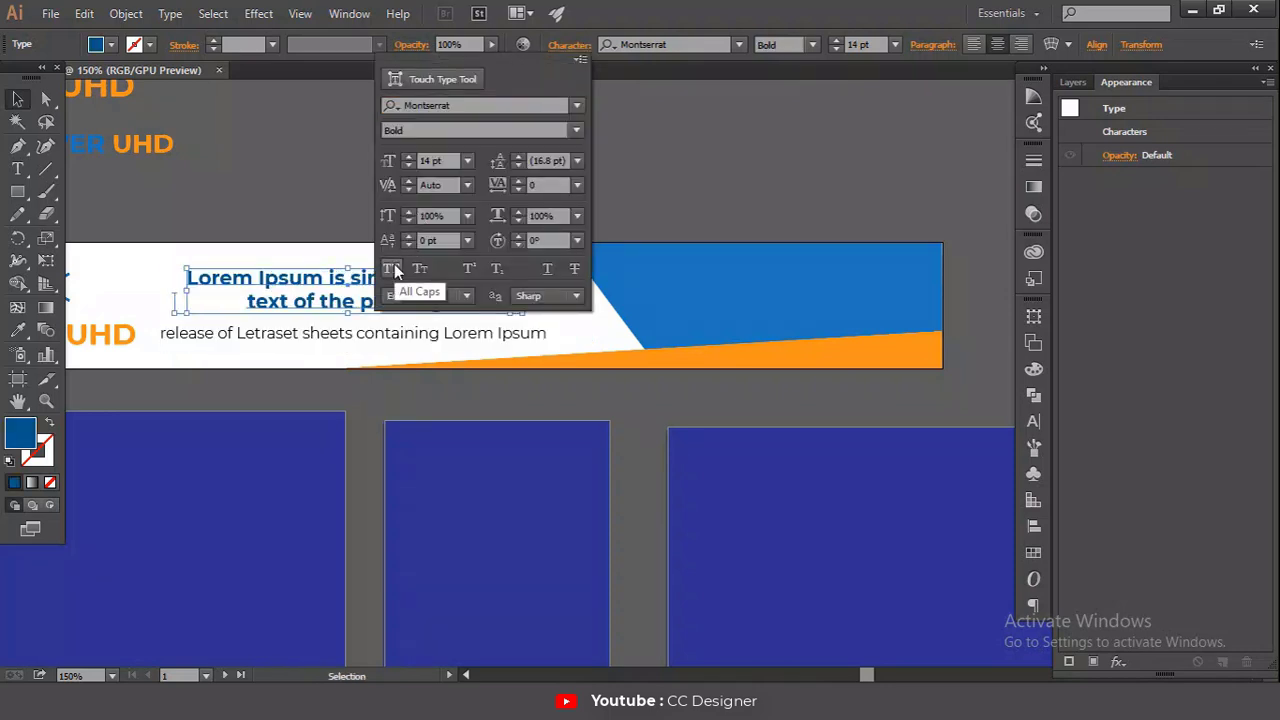
click(391, 269)
click(391, 269)
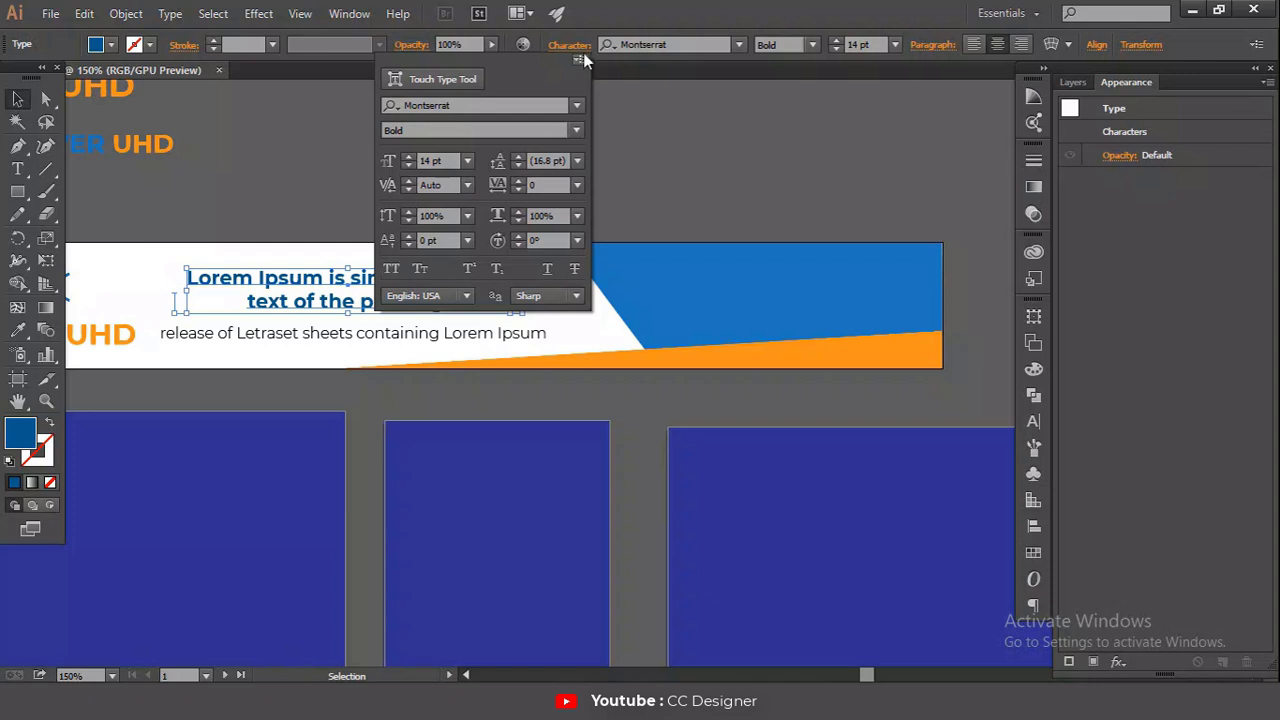
click(649, 95)
click(626, 135)
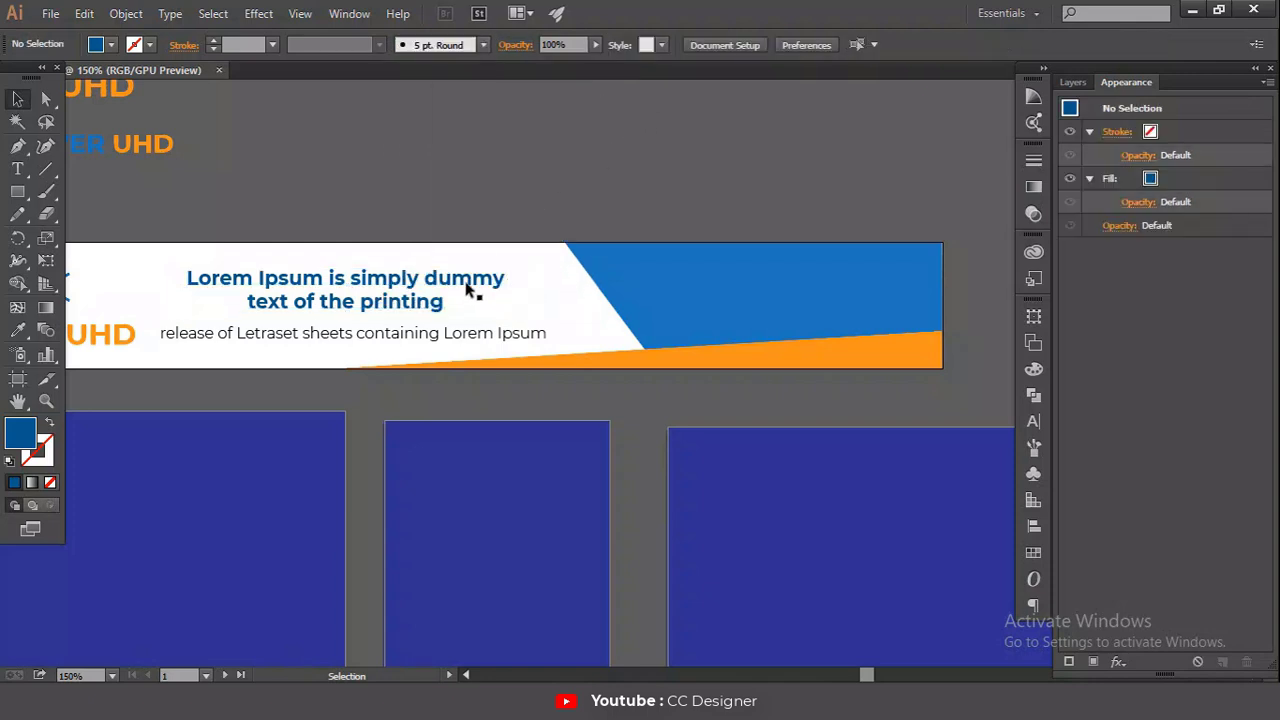
Step: Enlarge the headline proportionally to about 15 pt
click(429, 310)
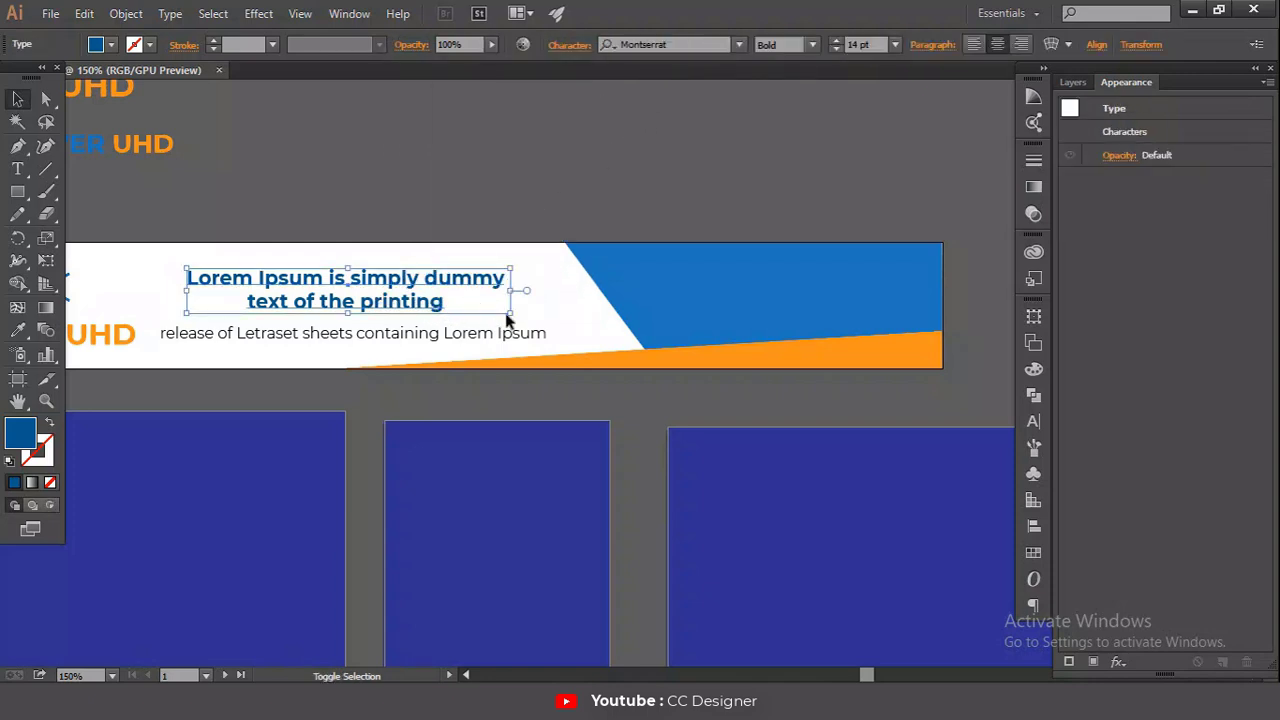
drag(510, 314, 522, 316)
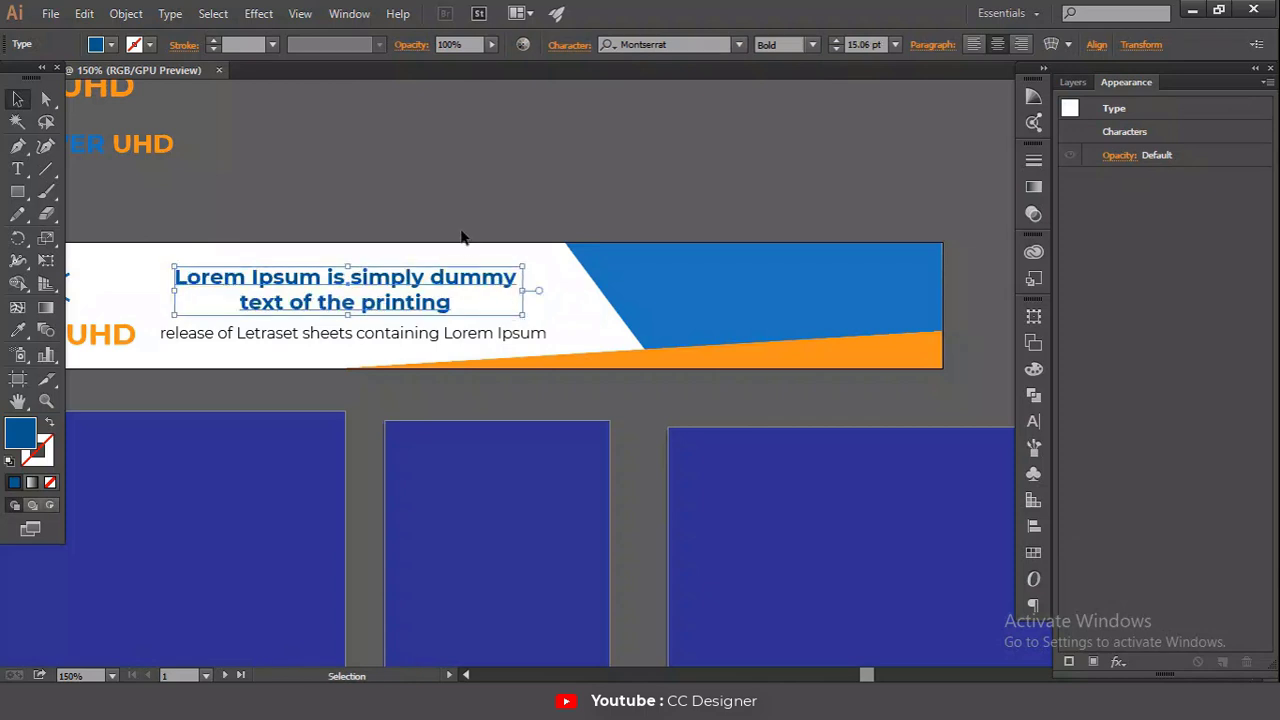
click(458, 190)
Step: Draw a rounded rectangle about 161 by 33 px with 6.67 px corners and place it on the blue panel
drag(17, 191, 117, 216)
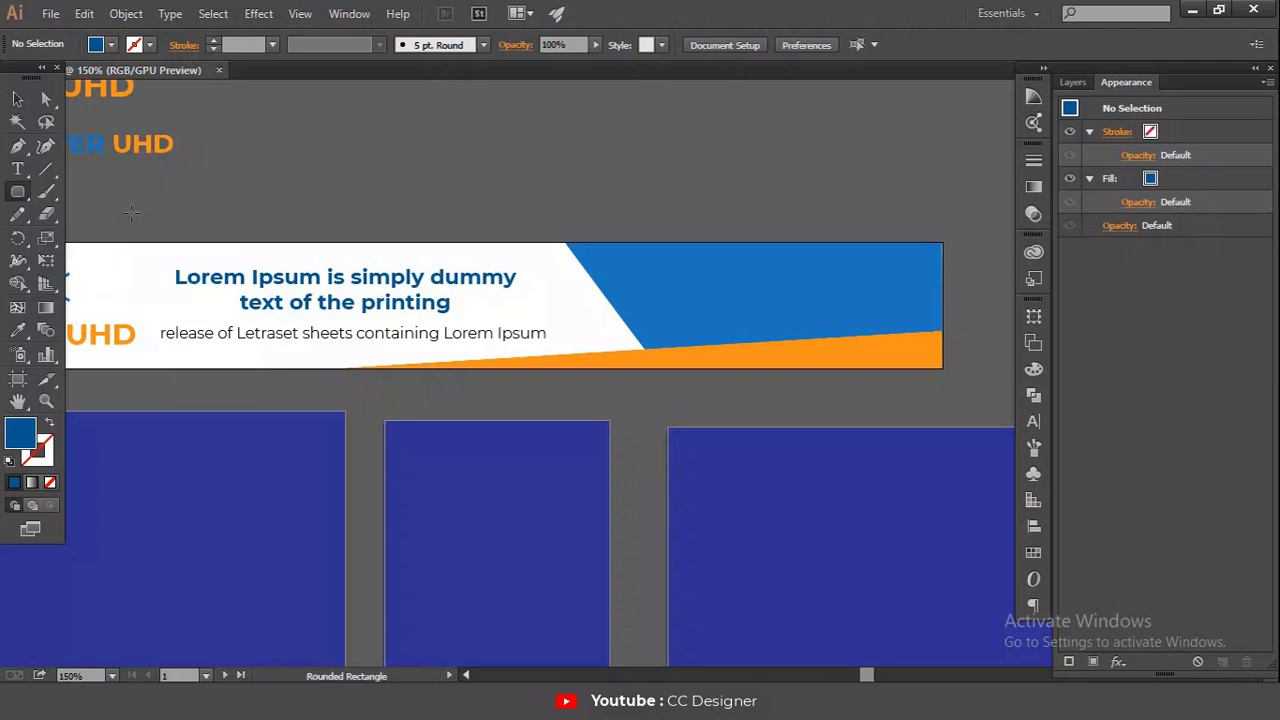
drag(629, 181, 855, 228)
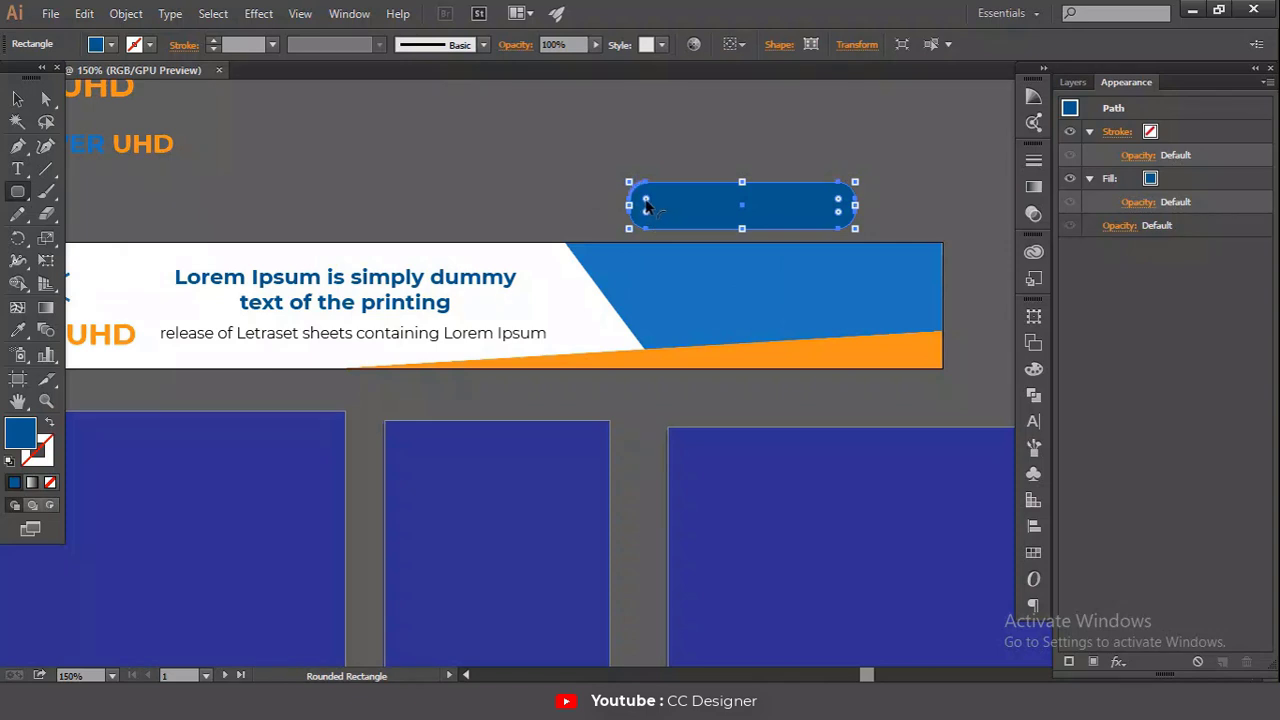
drag(646, 201, 752, 293)
click(17, 98)
click(413, 146)
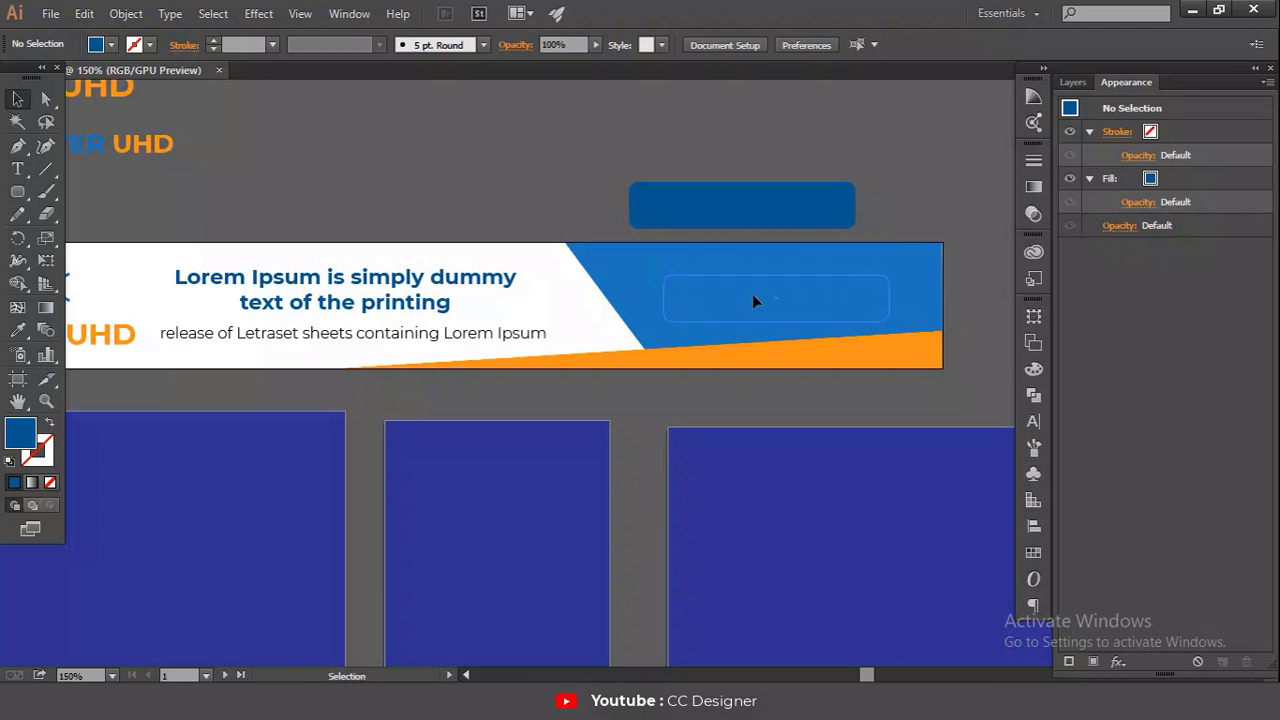
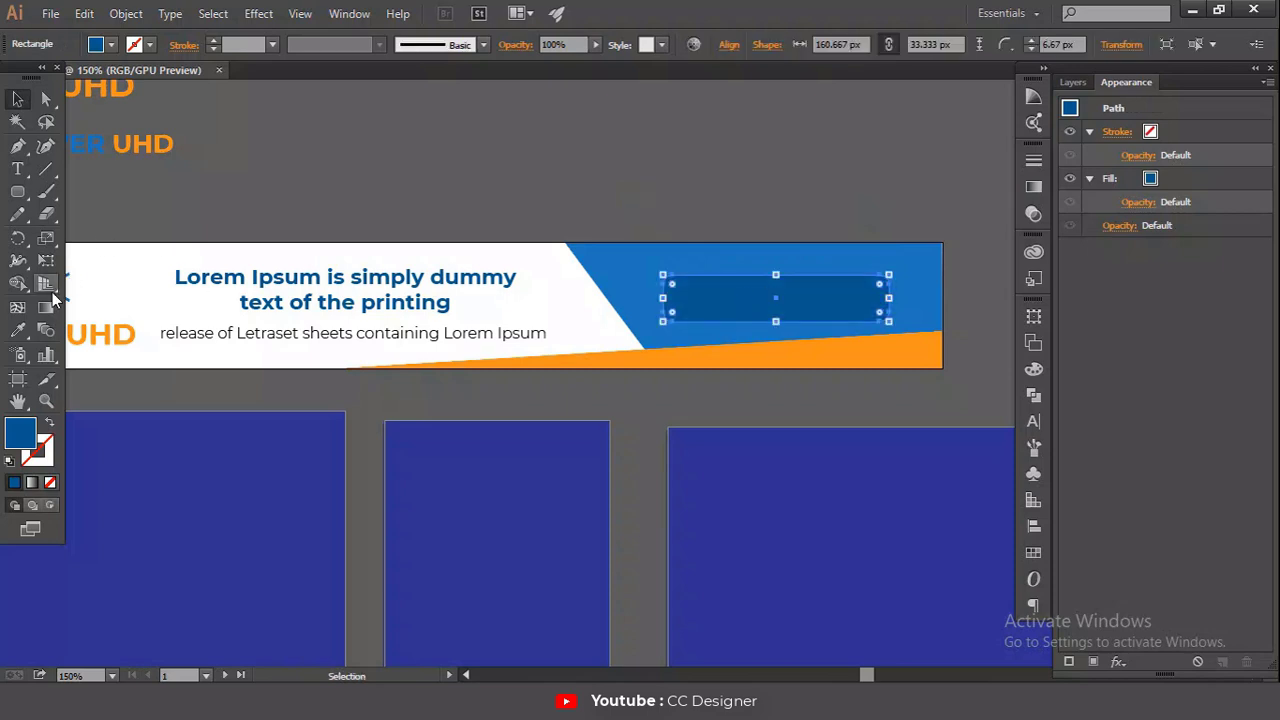
Step: Fill the rounded button with the orange sampled from the banner's bottom strip
click(18, 330)
click(838, 358)
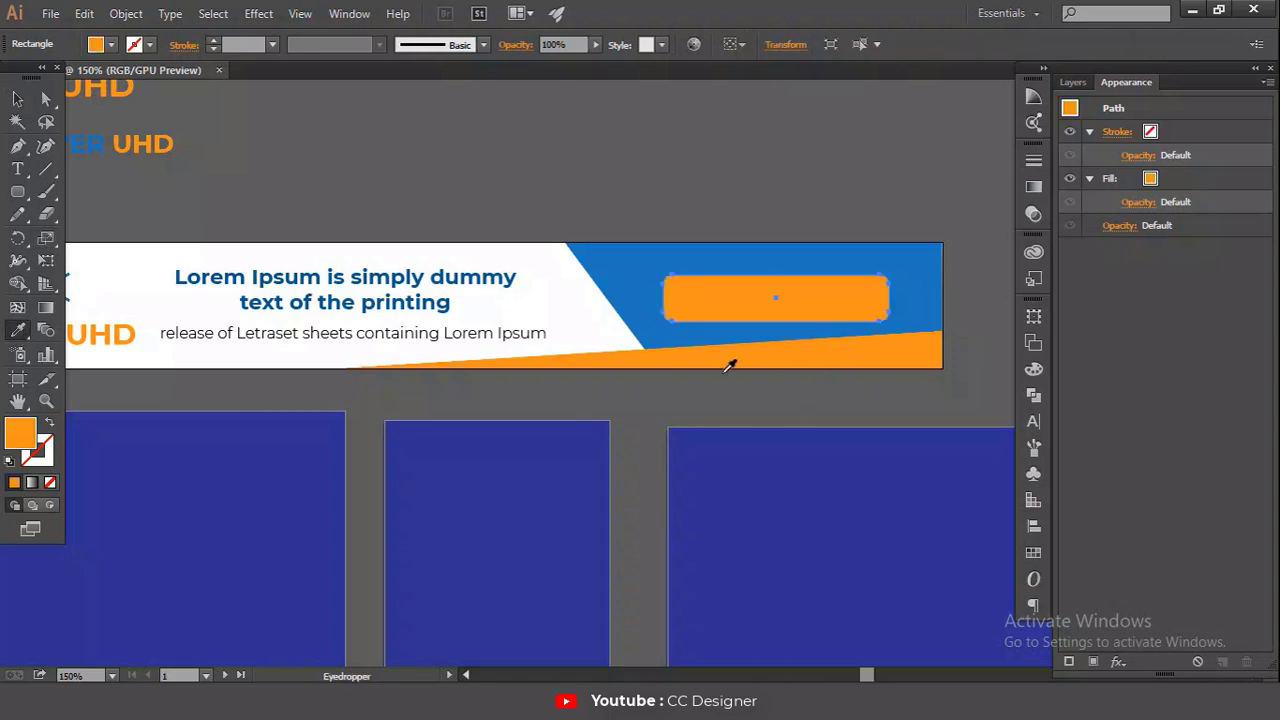
click(19, 101)
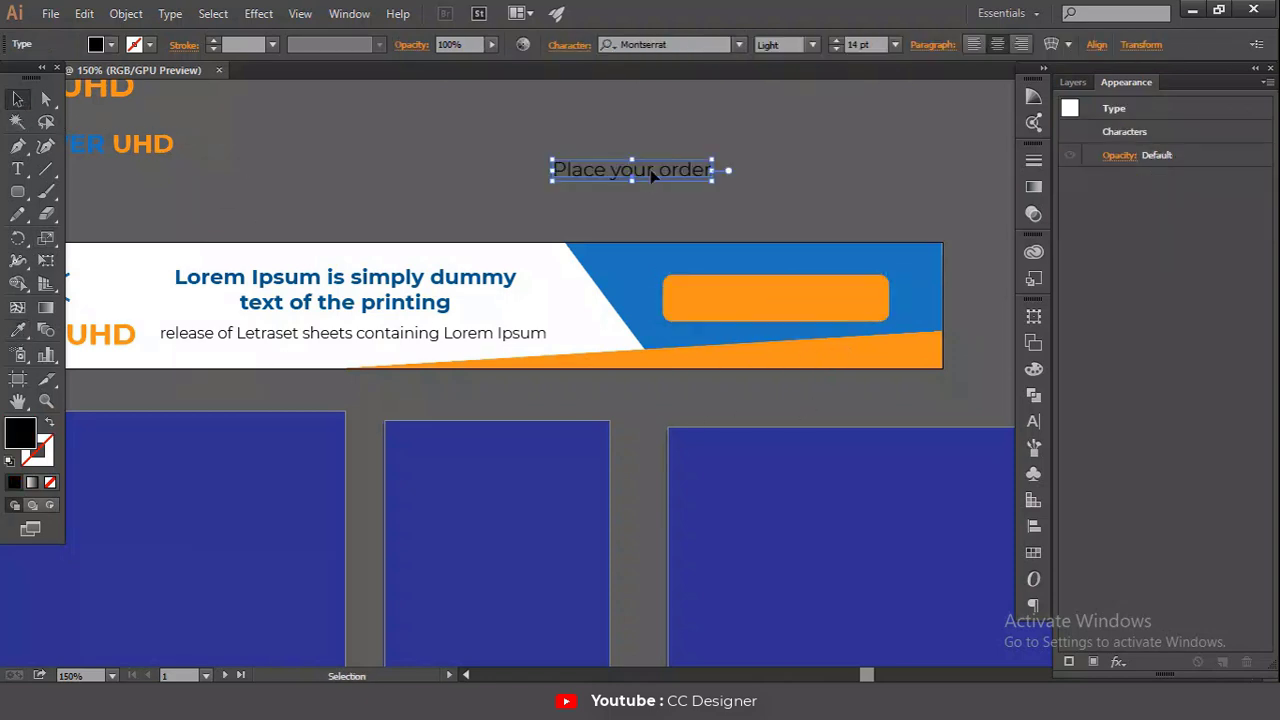
Step: Place the "Place your order" text on the orange button and give it a heavier Montserrat weight
drag(651, 168, 784, 303)
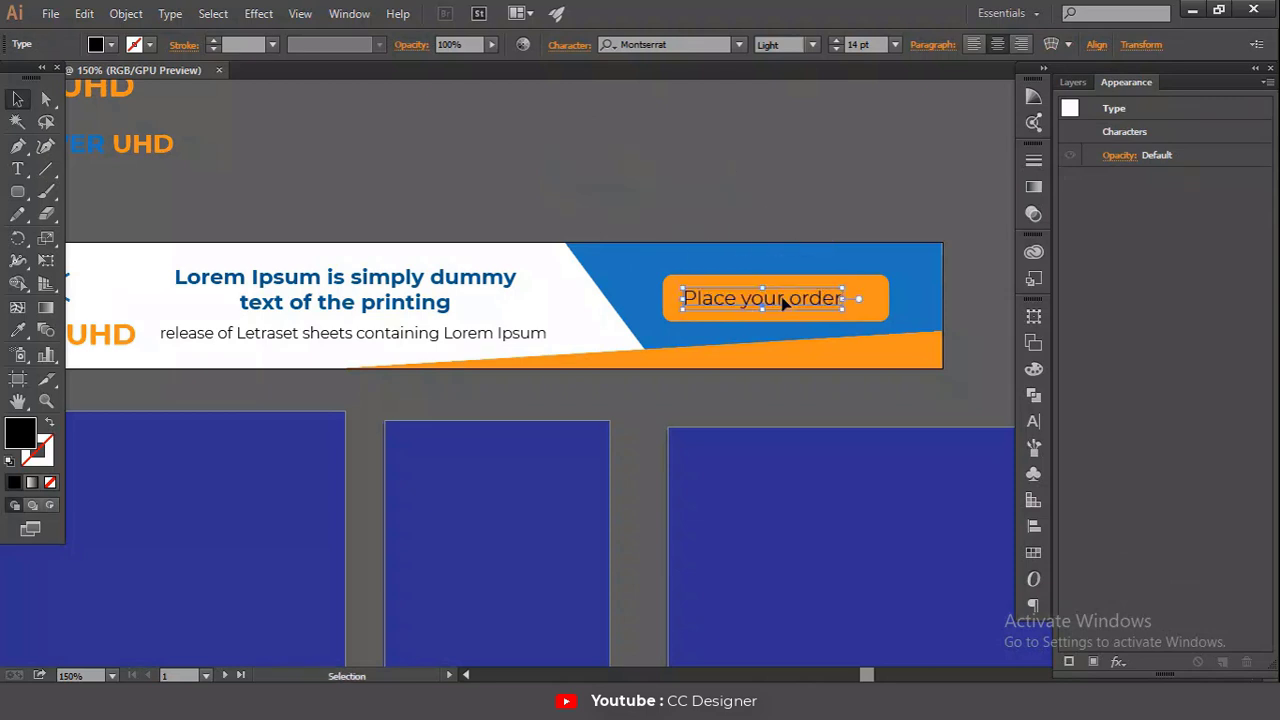
click(817, 45)
click(821, 190)
click(822, 196)
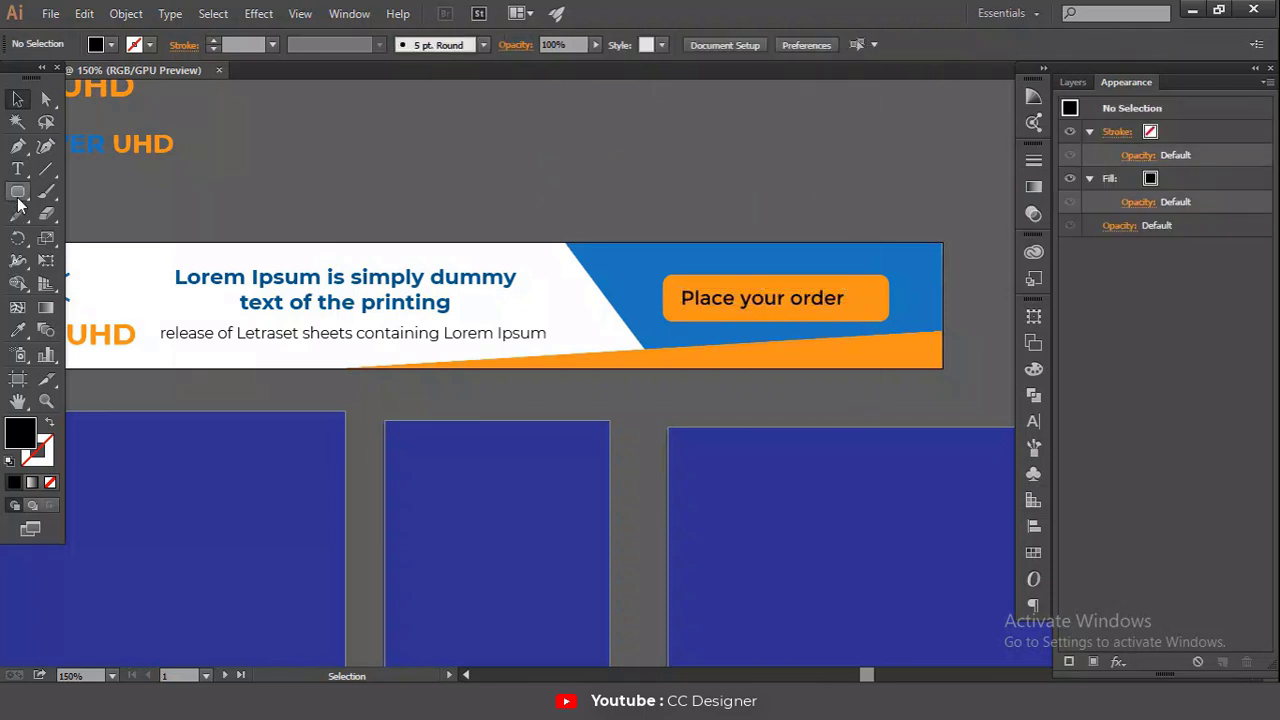
Step: Draw a black right-pointing triangle about 30 px tall with the Pen tool along the vertical guide above the banner
click(18, 147)
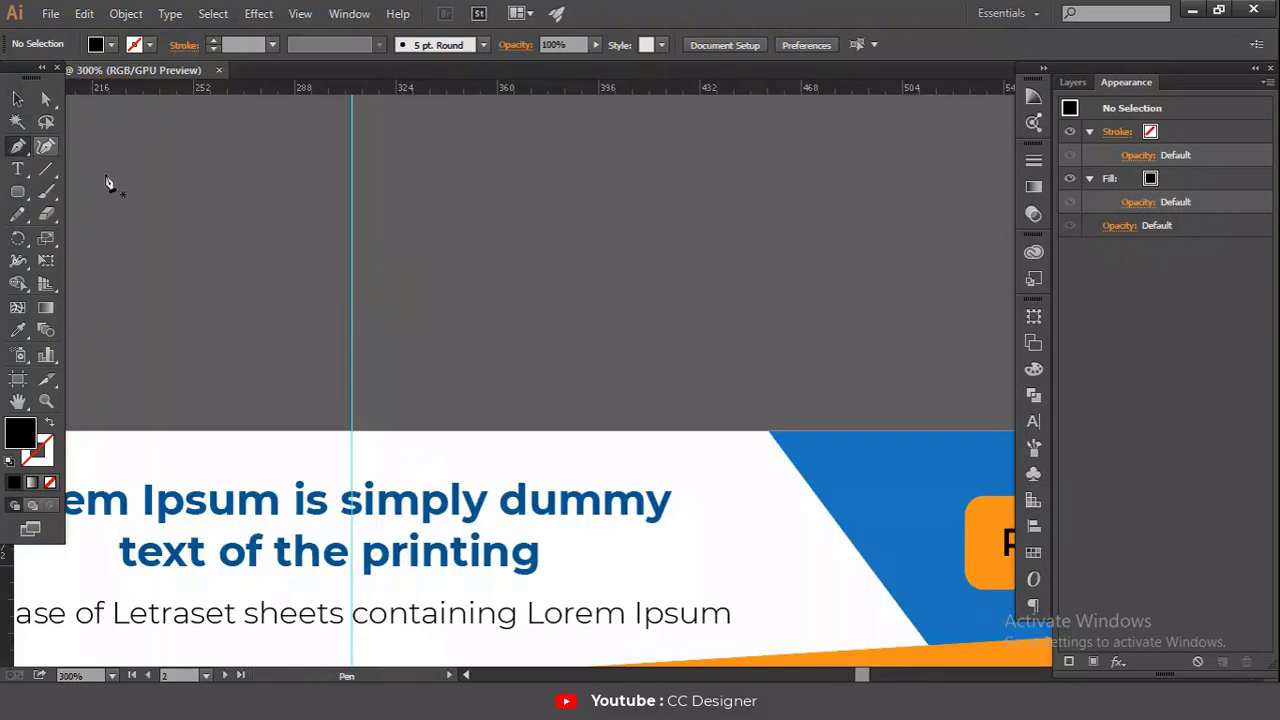
click(351, 197)
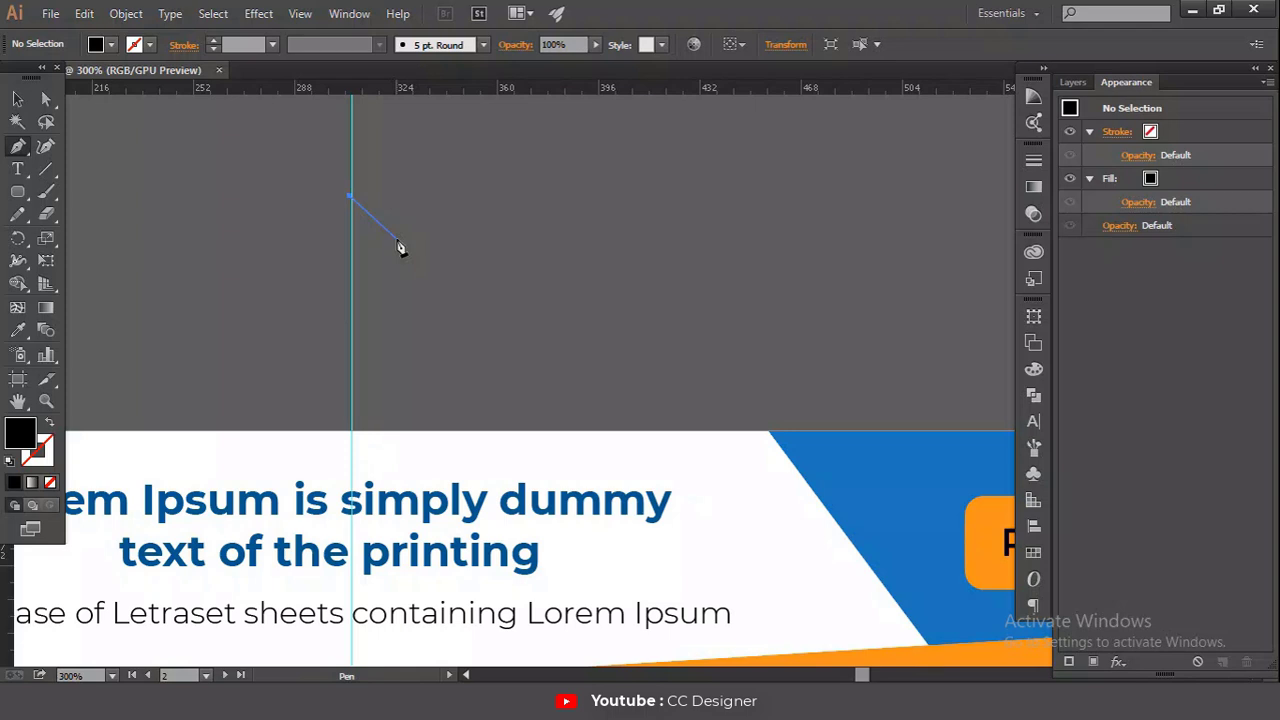
click(396, 239)
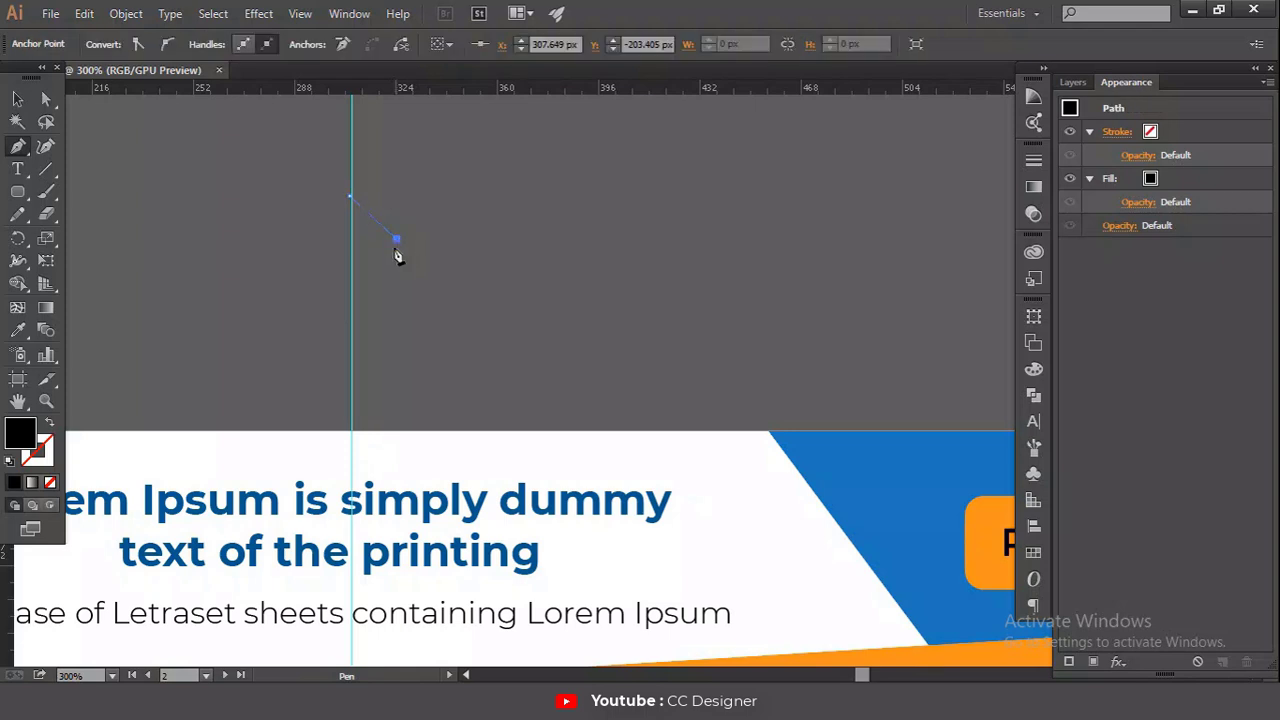
click(351, 280)
click(17, 98)
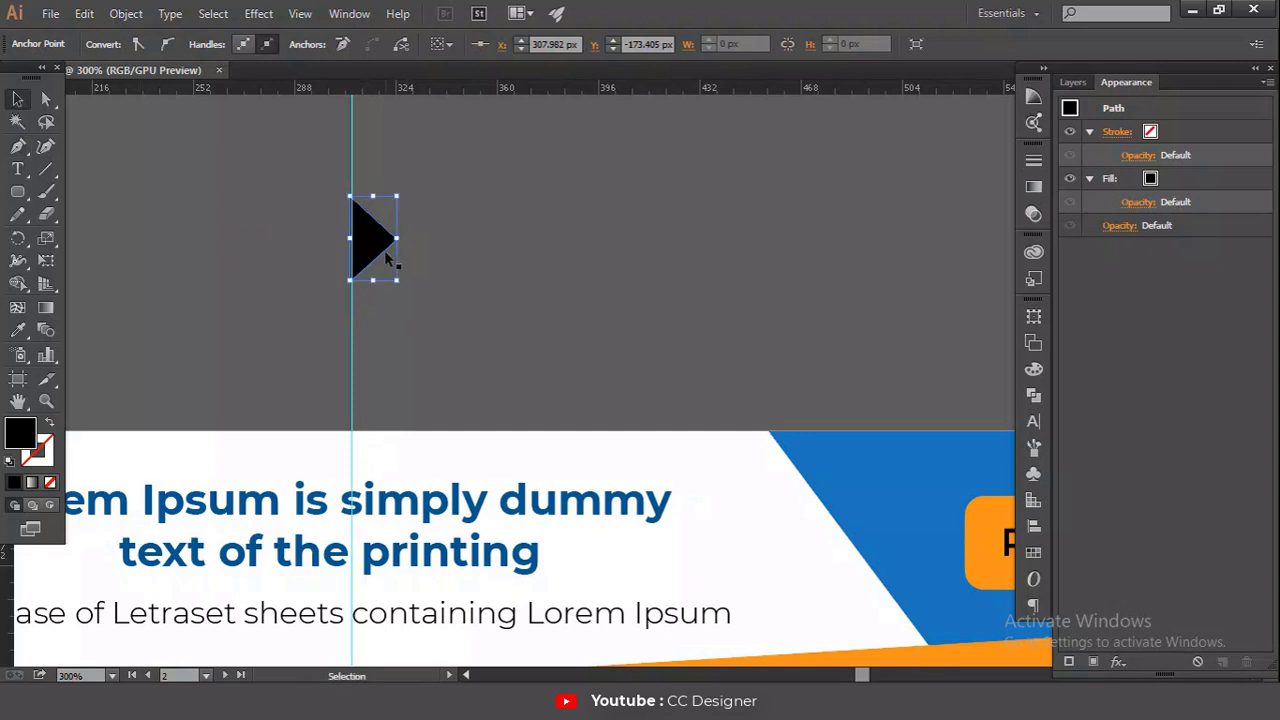
Step: Draw a circle covering the triangle and fill it with white
drag(17, 191, 133, 246)
click(131, 241)
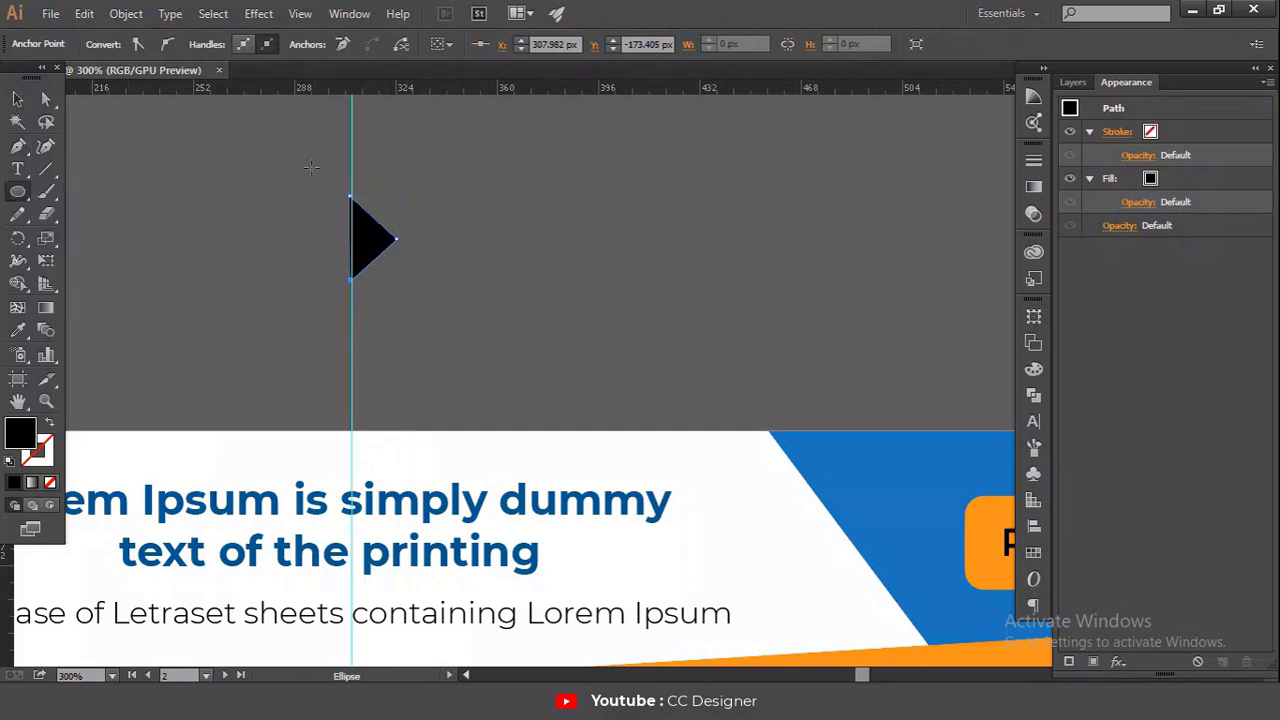
drag(307, 164, 456, 312)
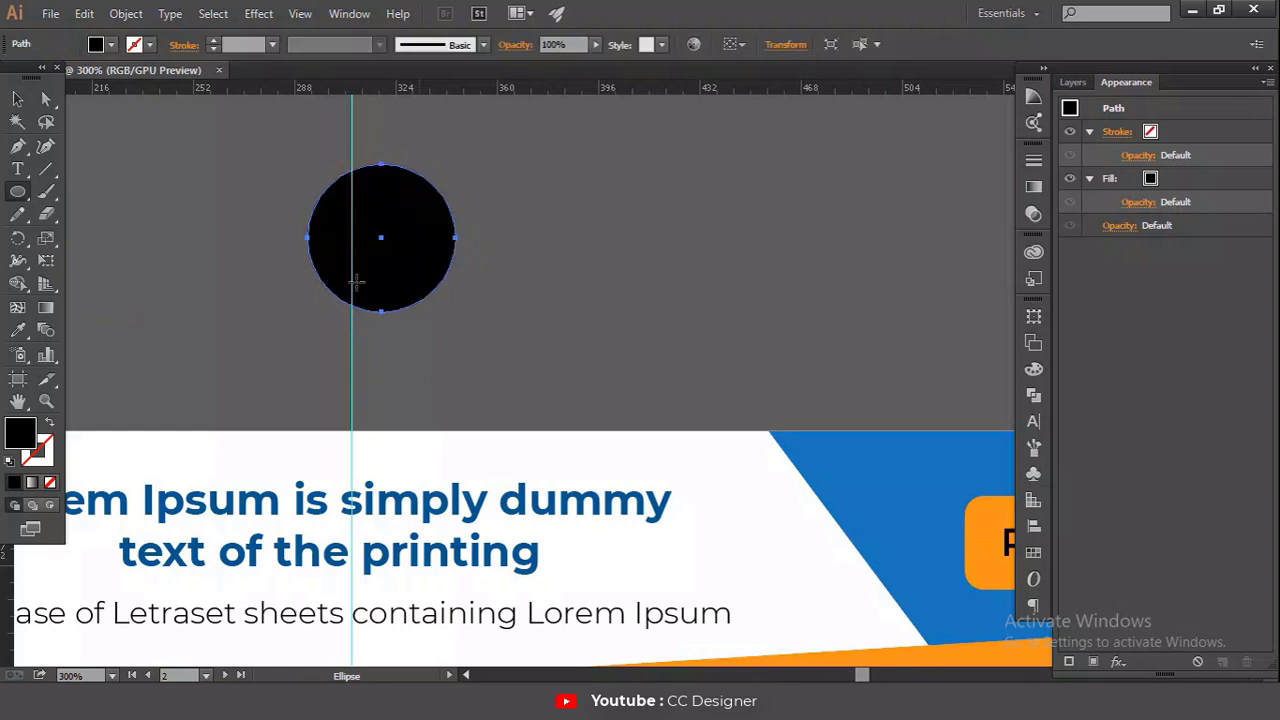
click(112, 45)
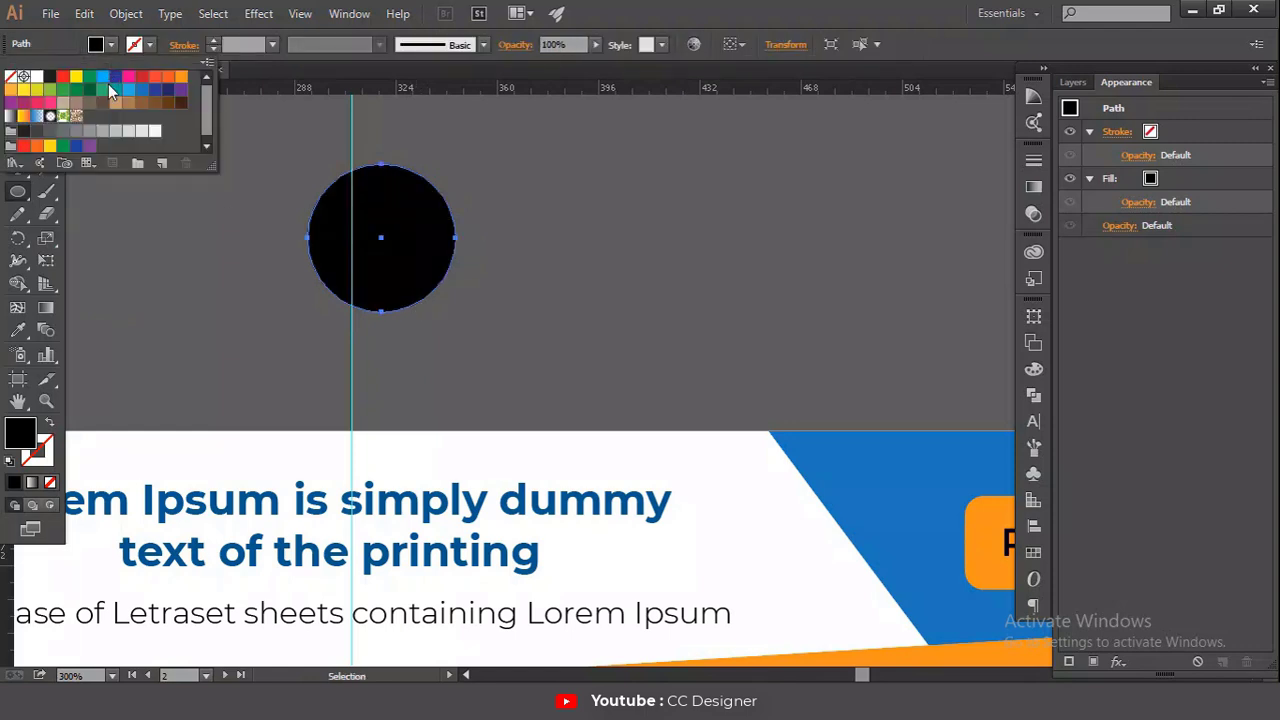
click(37, 77)
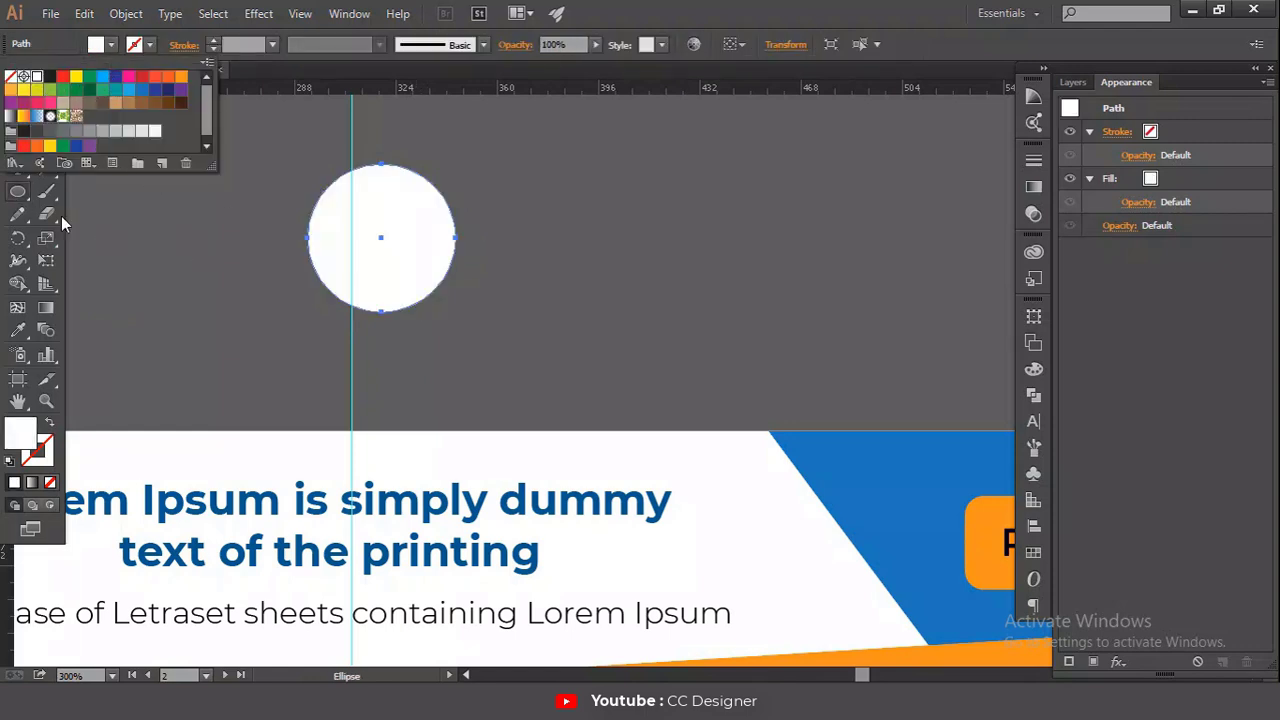
click(17, 98)
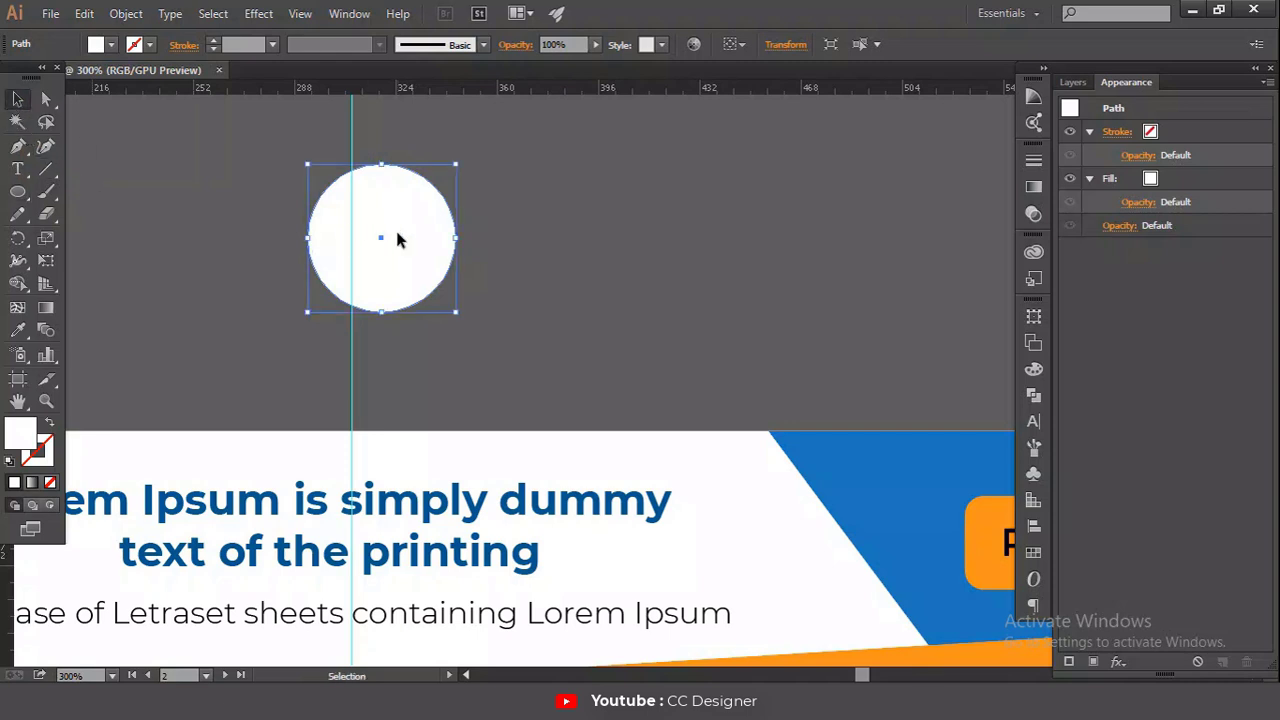
Step: Send the white circle behind the triangle and shift it slightly left and down around the triangle
key(a)
key(ctrl+[)
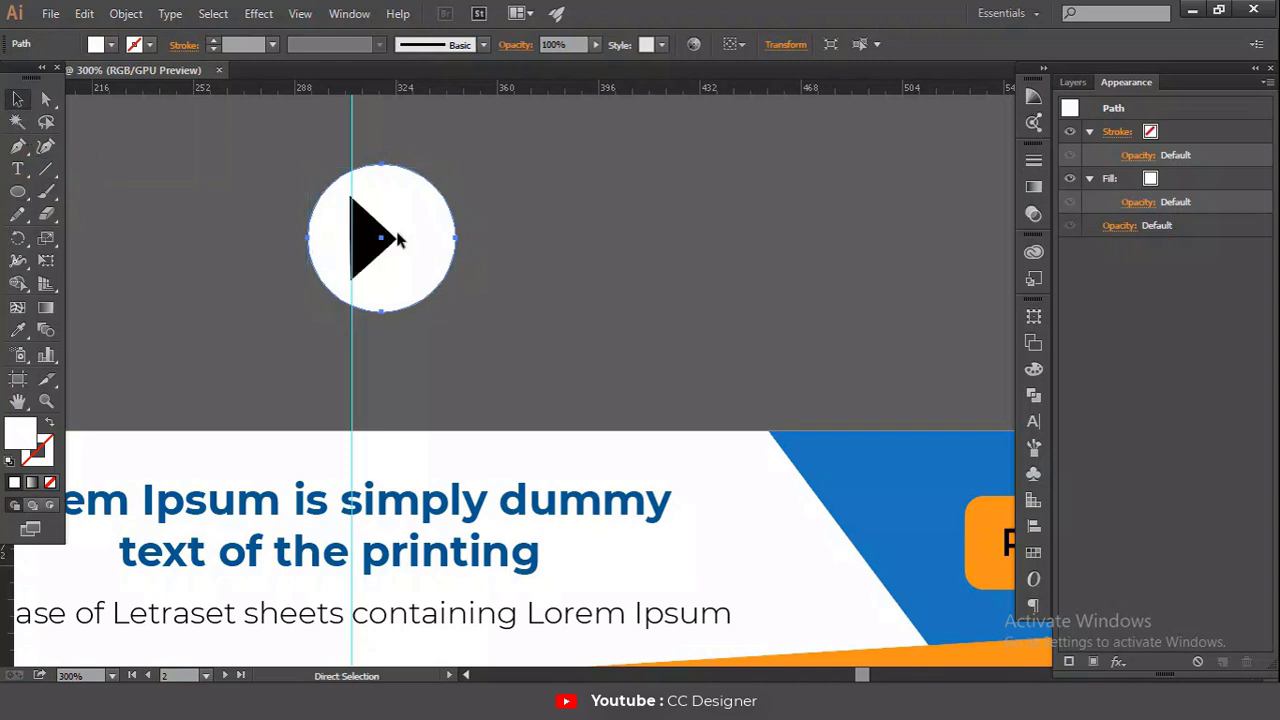
drag(423, 280, 406, 289)
Step: Delete the vertical guide crossing the arrow icon and select the black triangle
right_click(508, 336)
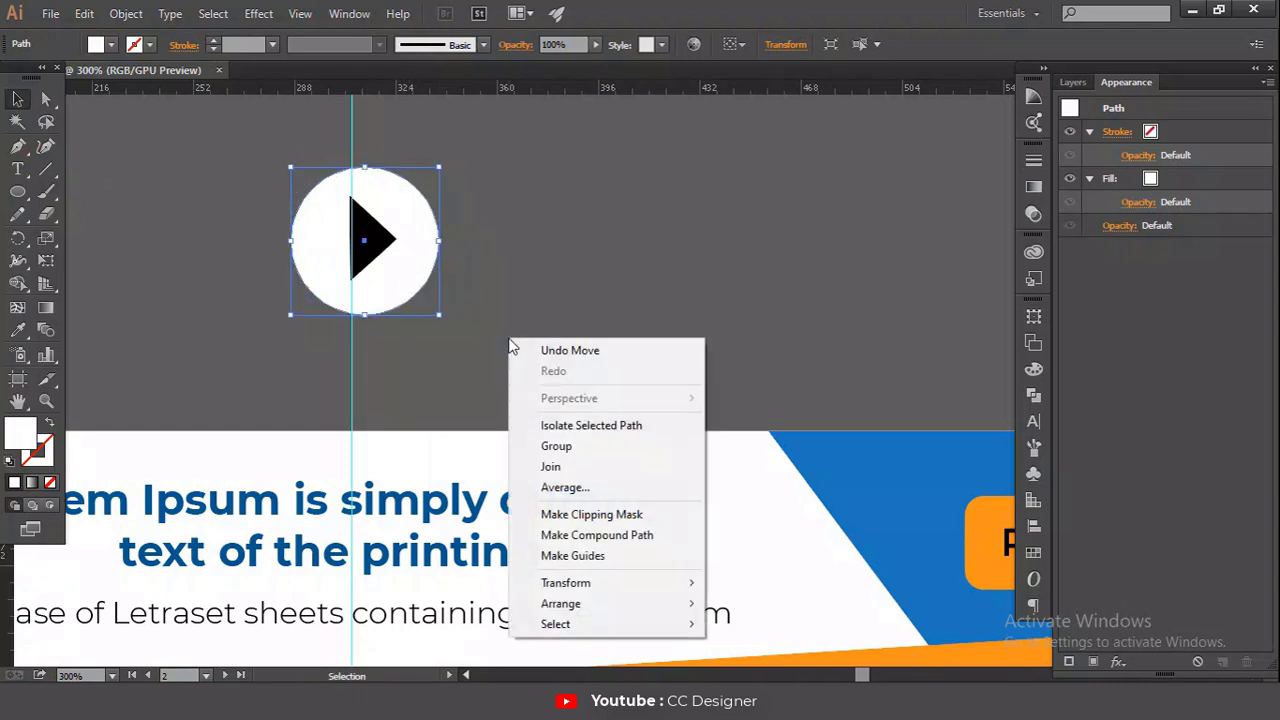
click(425, 378)
drag(425, 372, 321, 385)
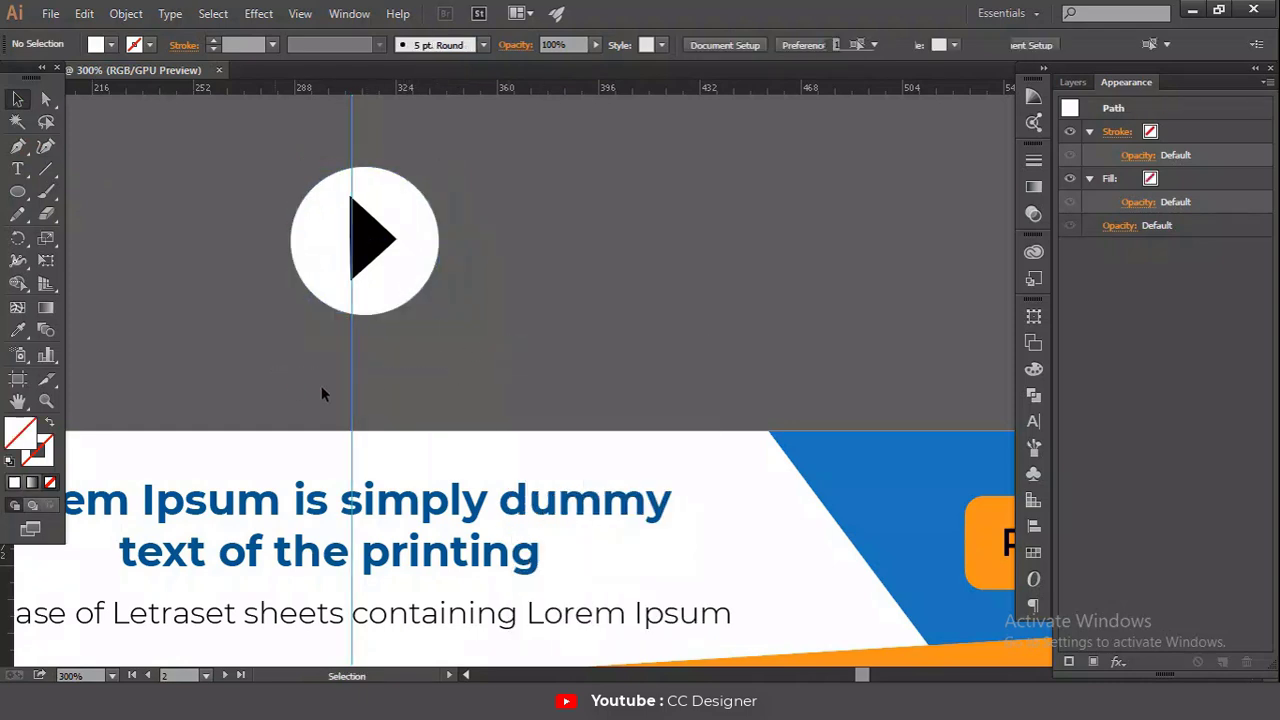
key(Delete)
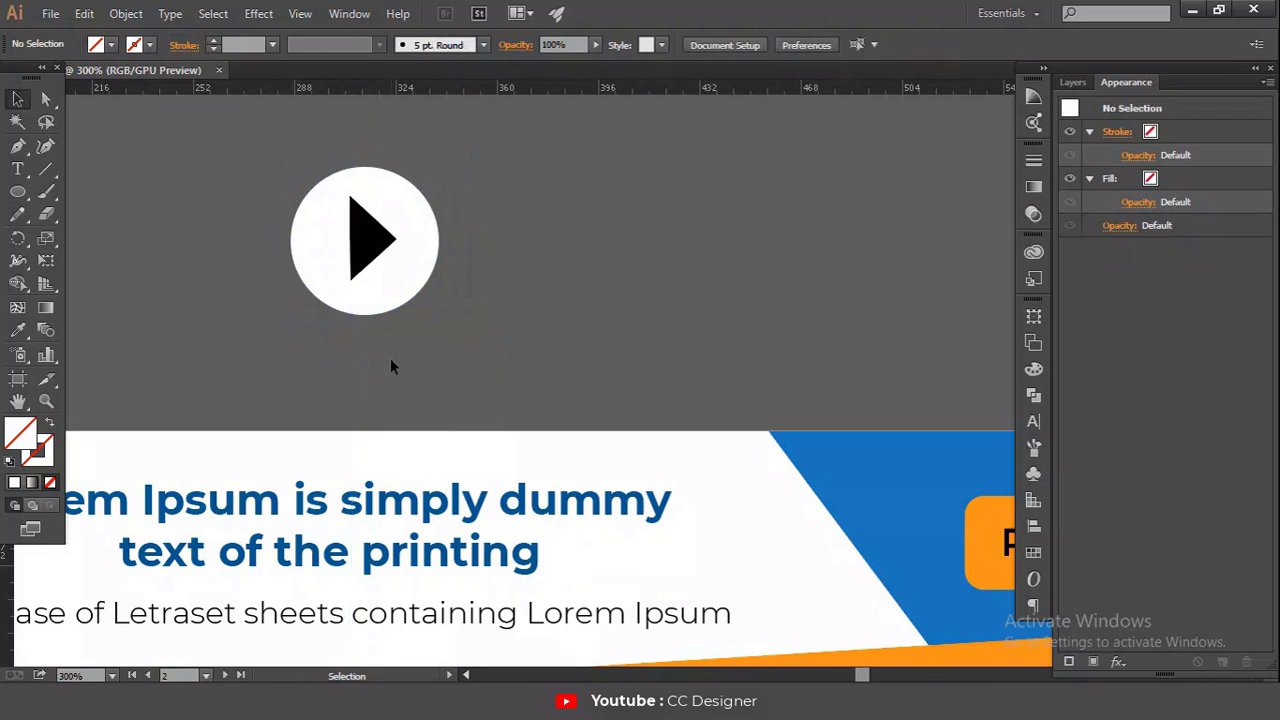
click(375, 236)
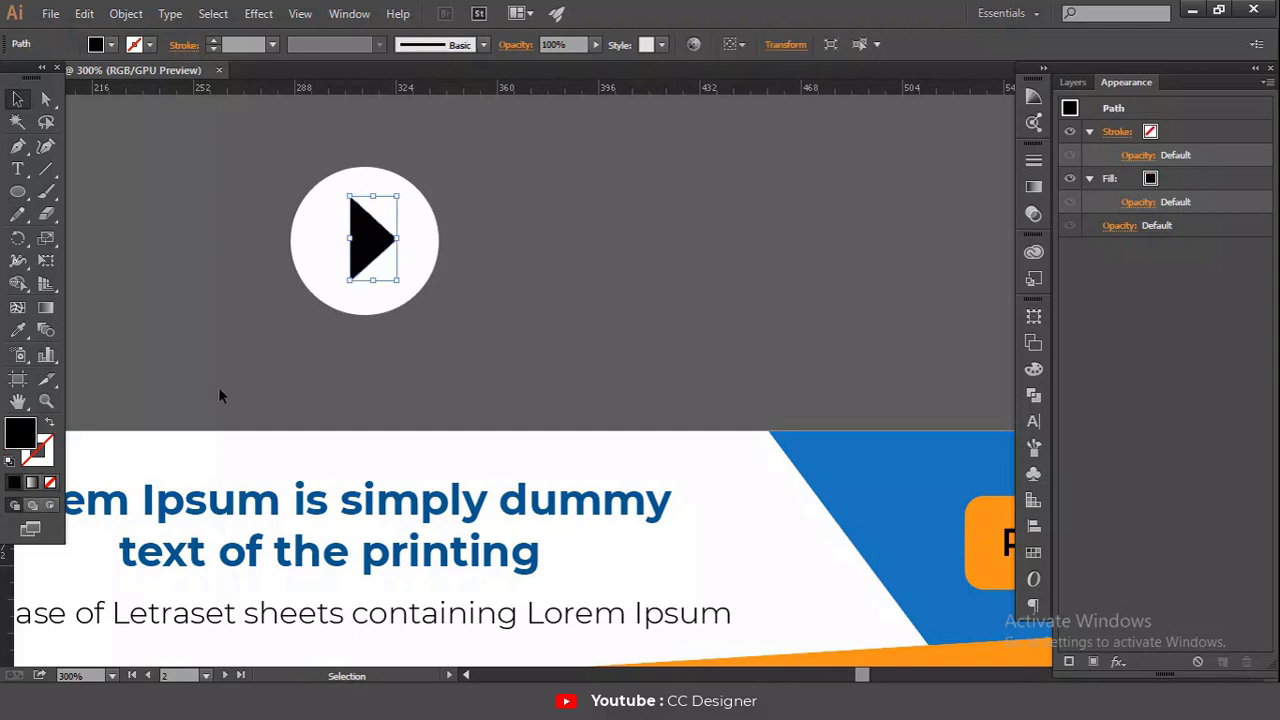
Step: Swap the triangle's fill and stroke to leave an open arrowhead outline and set its stroke weight to 6 pt
click(50, 425)
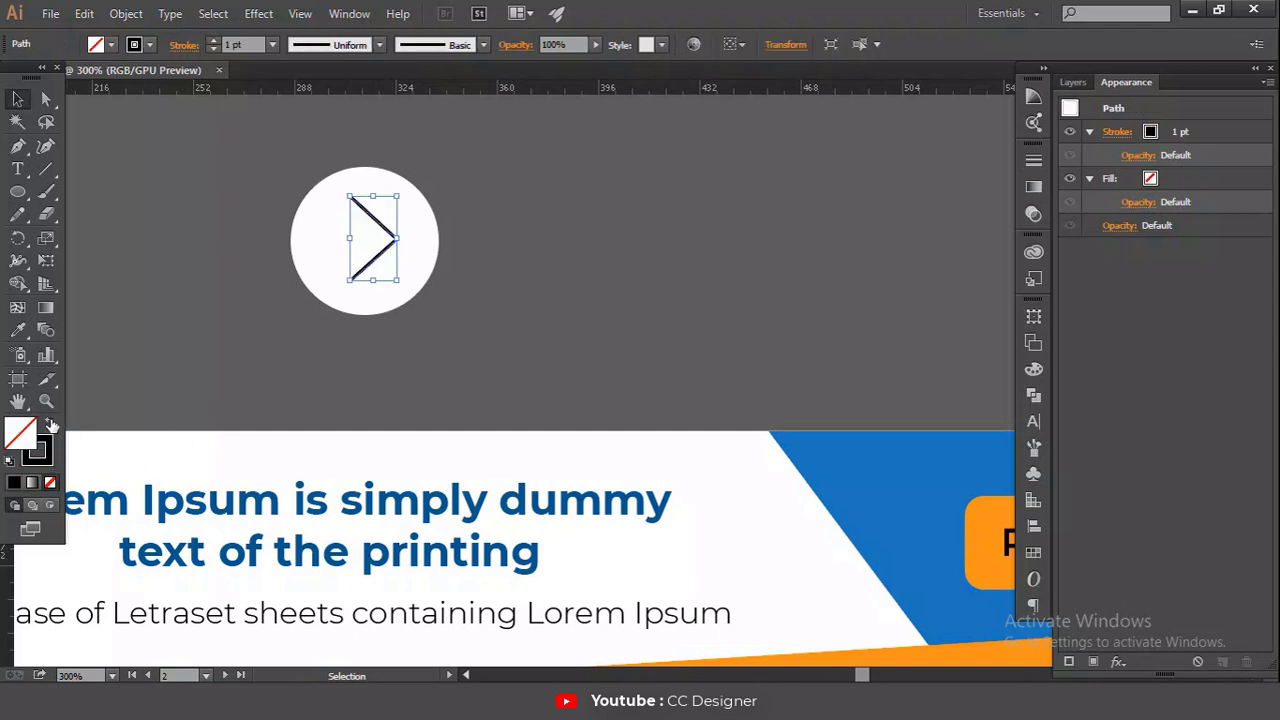
click(214, 41)
click(214, 41)
click(214, 41)
click(214, 41)
click(214, 41)
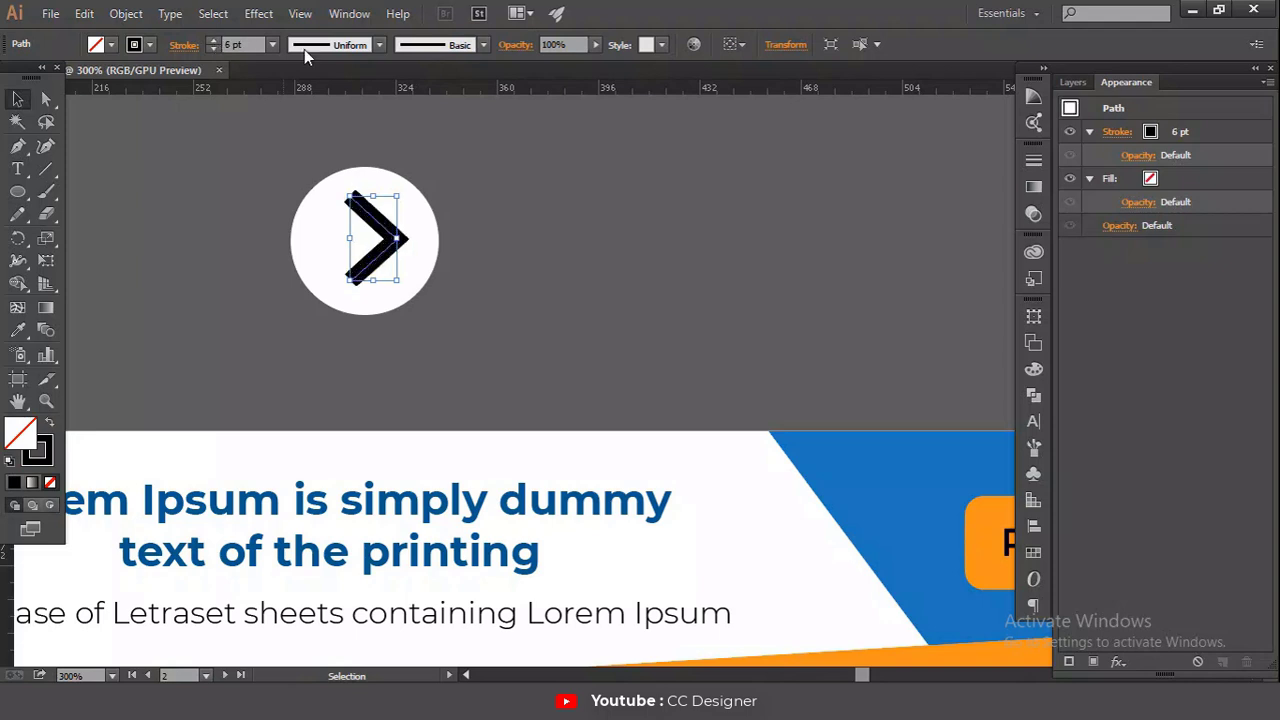
Step: Apply the width profile tapered at both ends to the arrowhead stroke and shift the arrowhead slightly left inside the circle
click(380, 45)
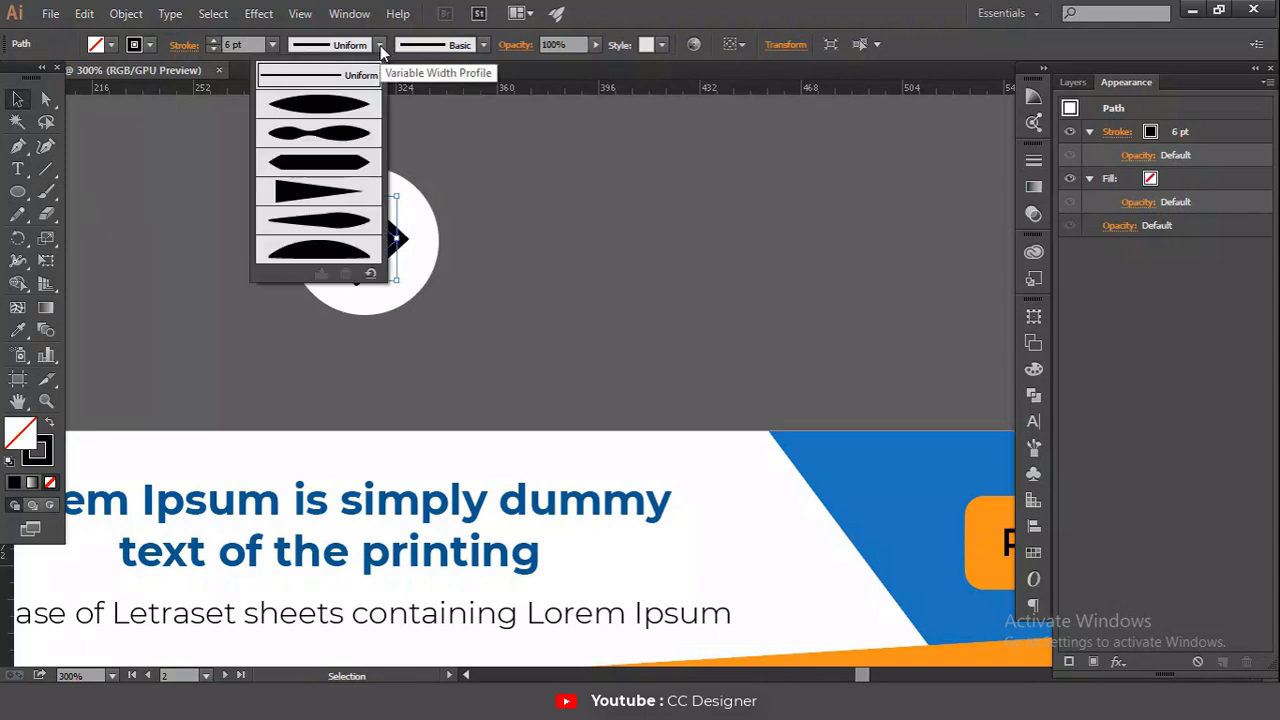
click(357, 99)
click(523, 238)
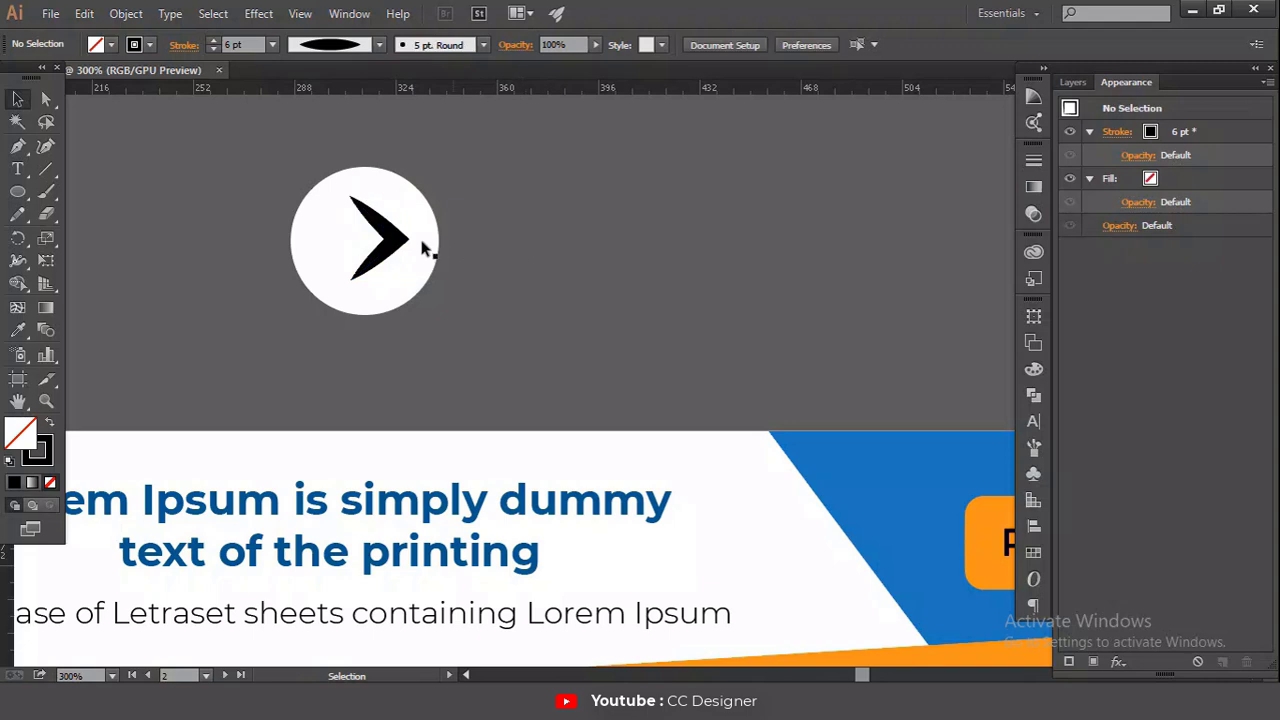
drag(396, 244, 387, 244)
click(509, 240)
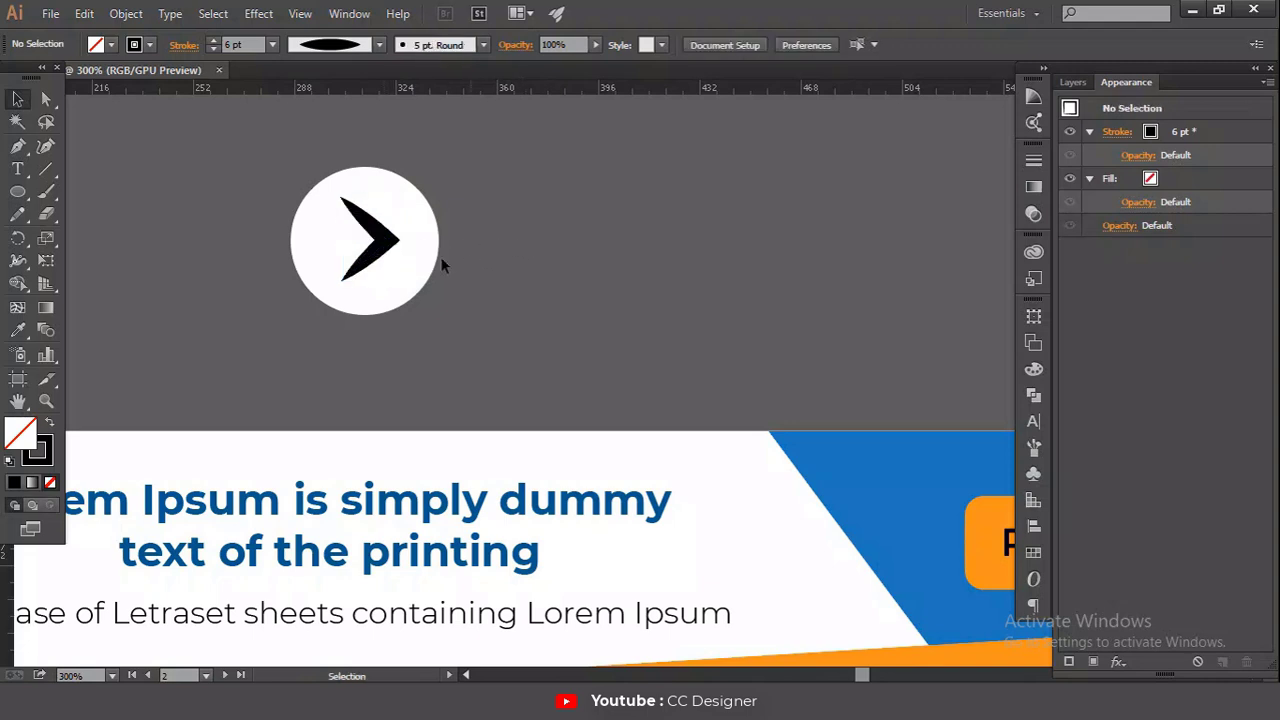
Step: Recolour the arrowhead's stroke with the darkest swatch of the grays group
click(152, 46)
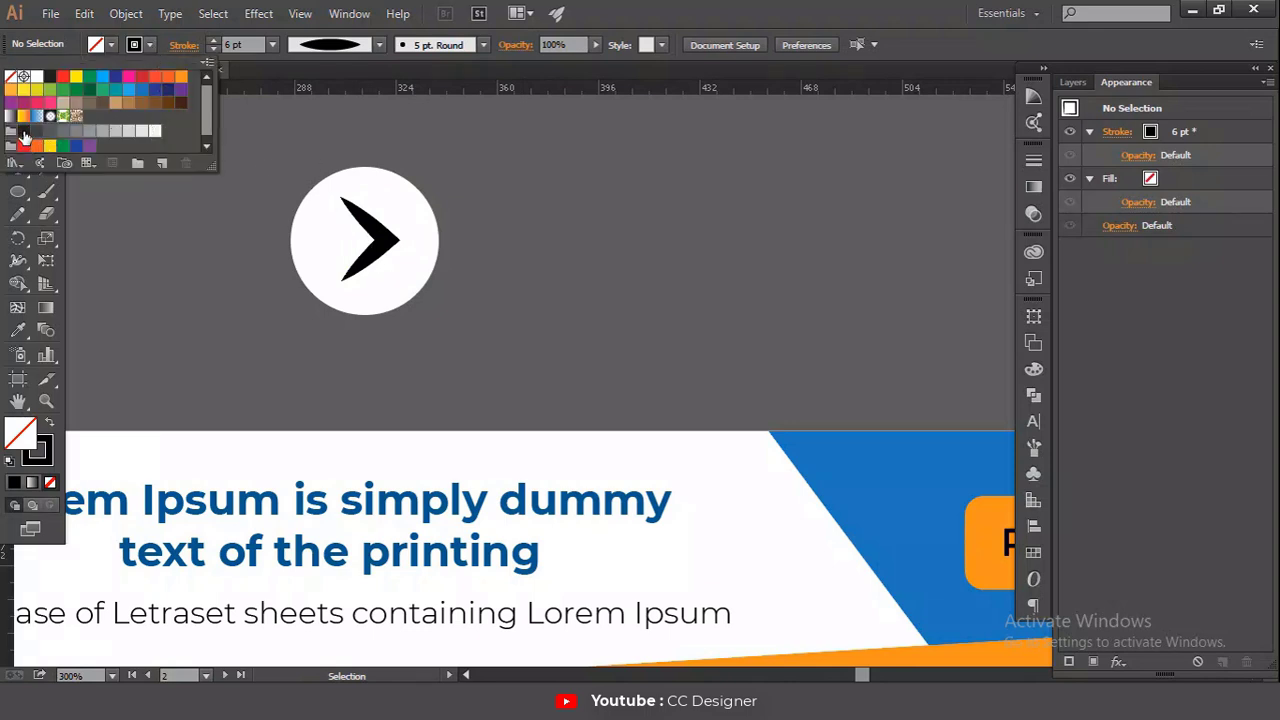
click(382, 232)
click(375, 240)
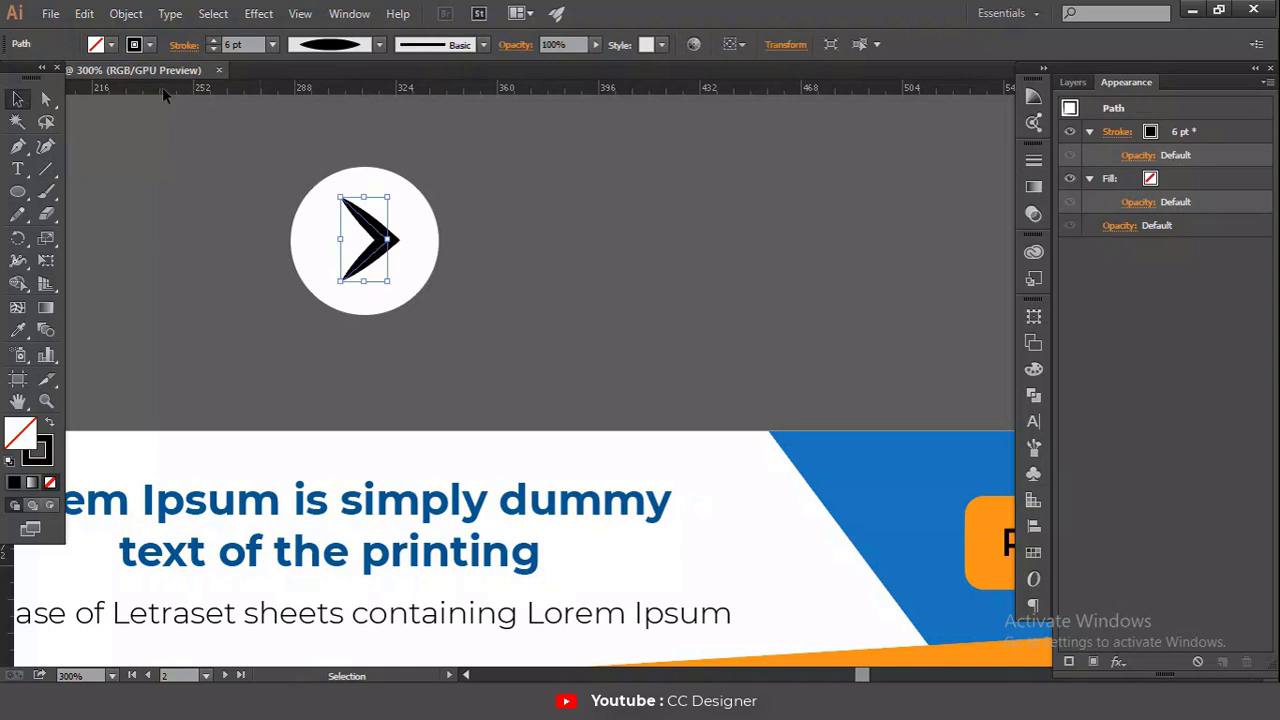
click(150, 45)
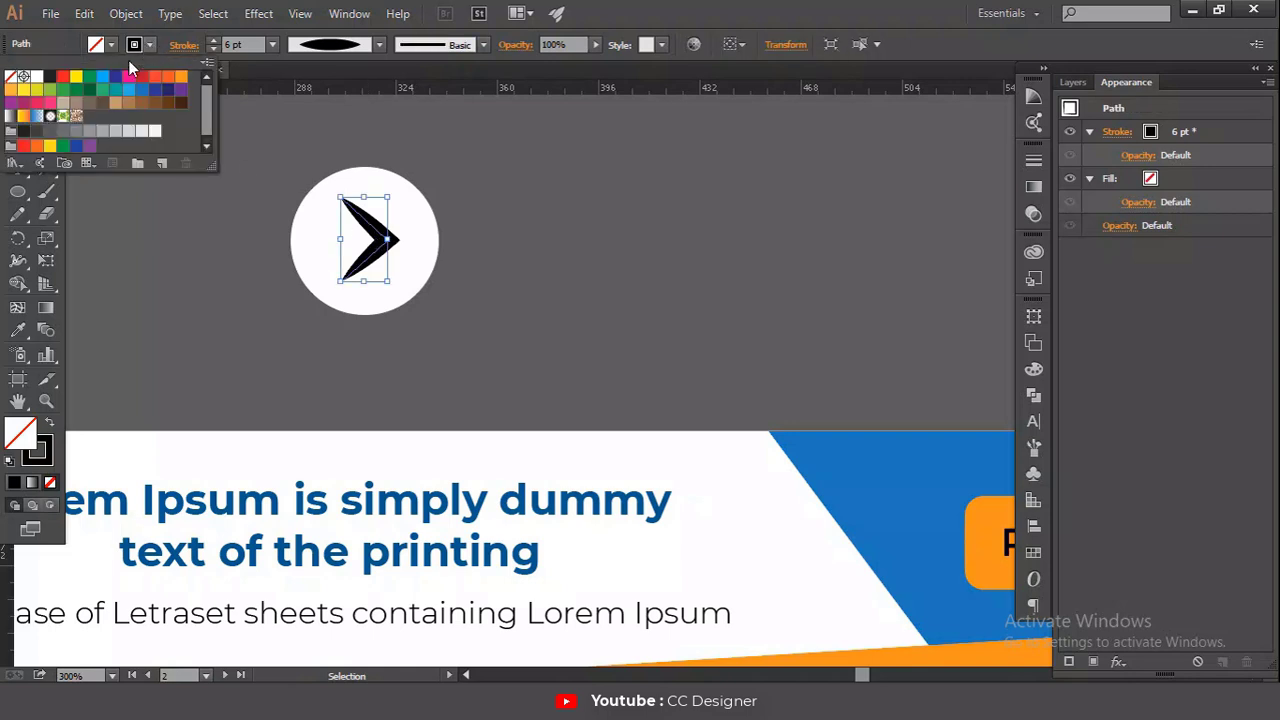
click(25, 133)
click(227, 301)
click(227, 301)
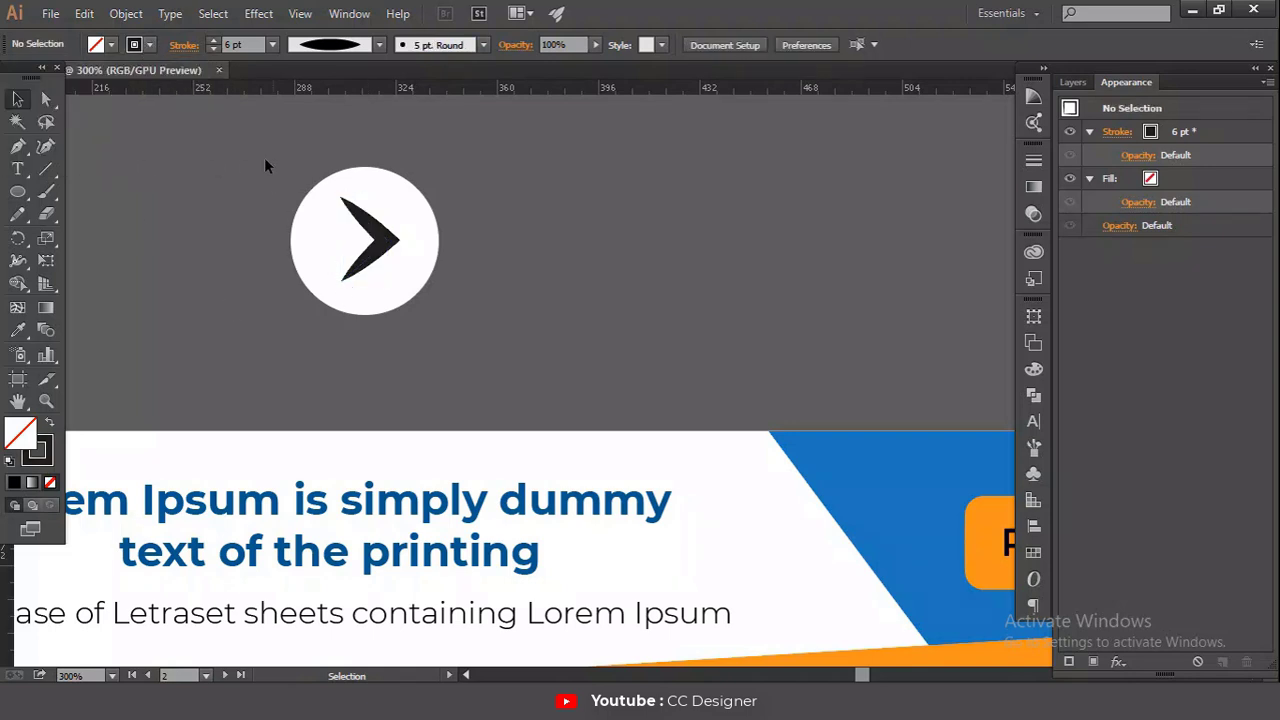
Step: Expand the appearance of the arrowhead stroke into a filled shape
click(390, 240)
click(126, 13)
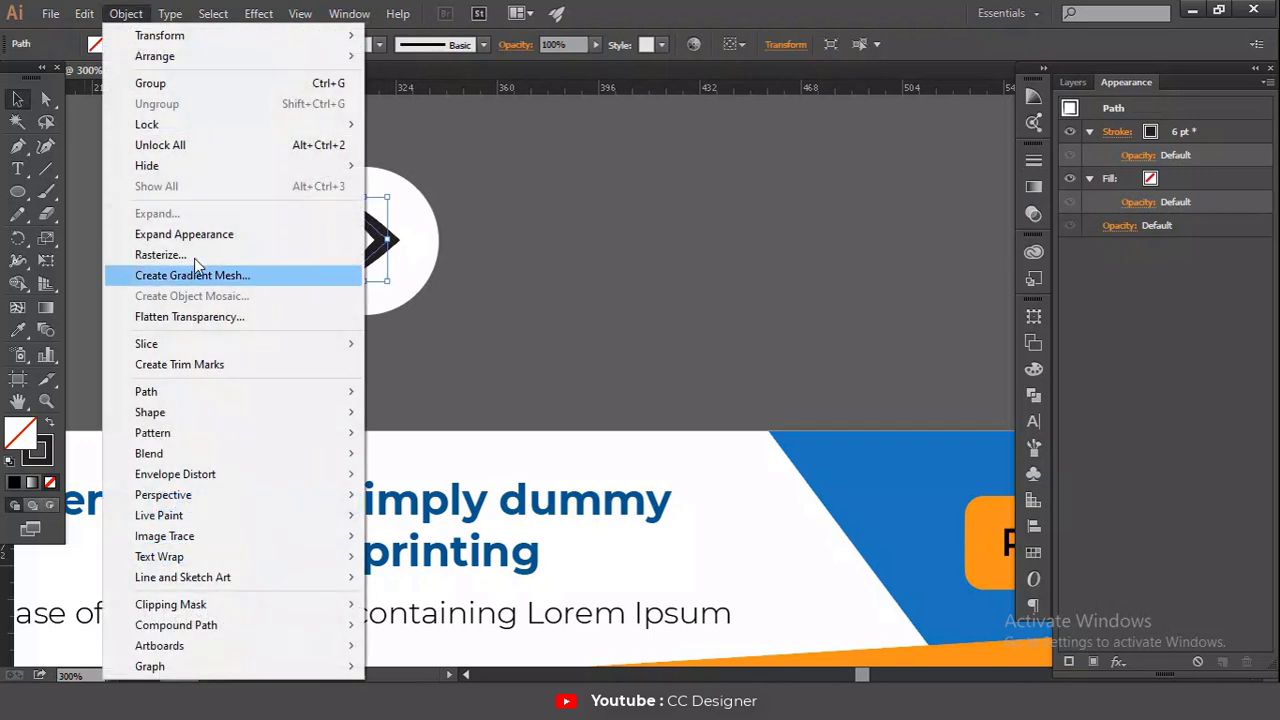
click(190, 234)
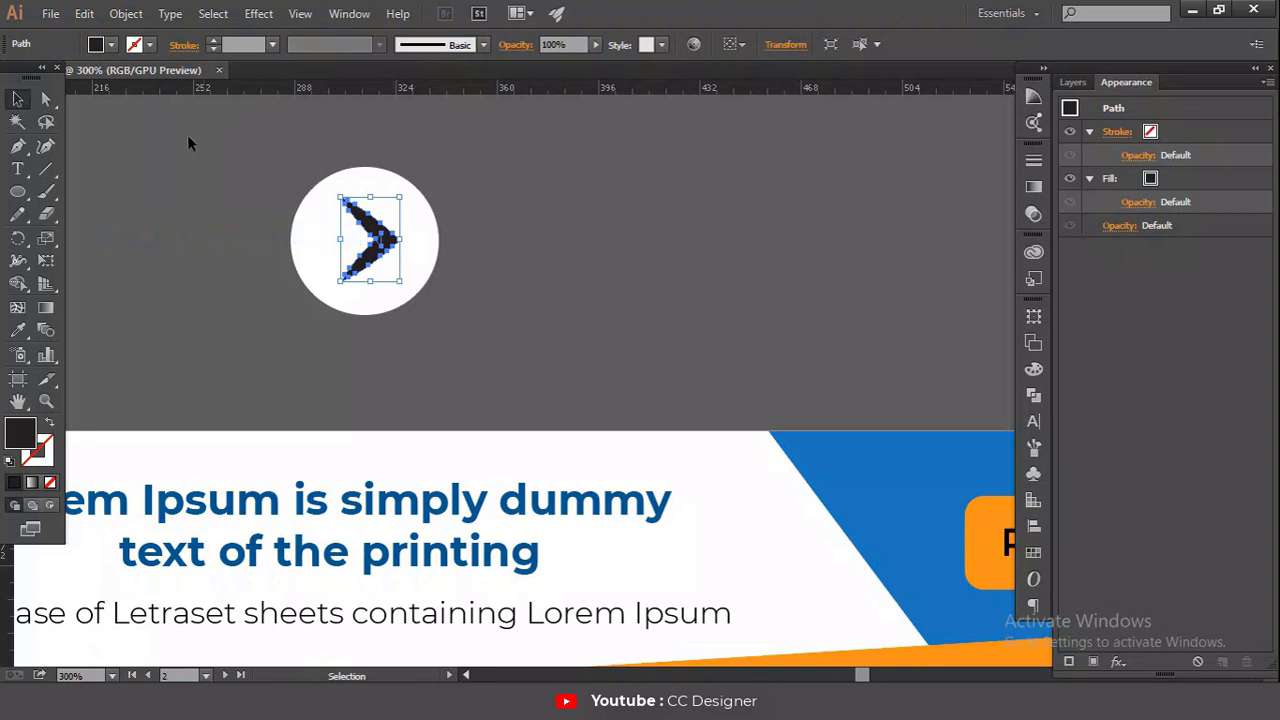
Step: Select the white circle together with the arrowhead and move the icon onto the right end of the "Place your order" button
click(445, 251)
drag(476, 303, 480, 303)
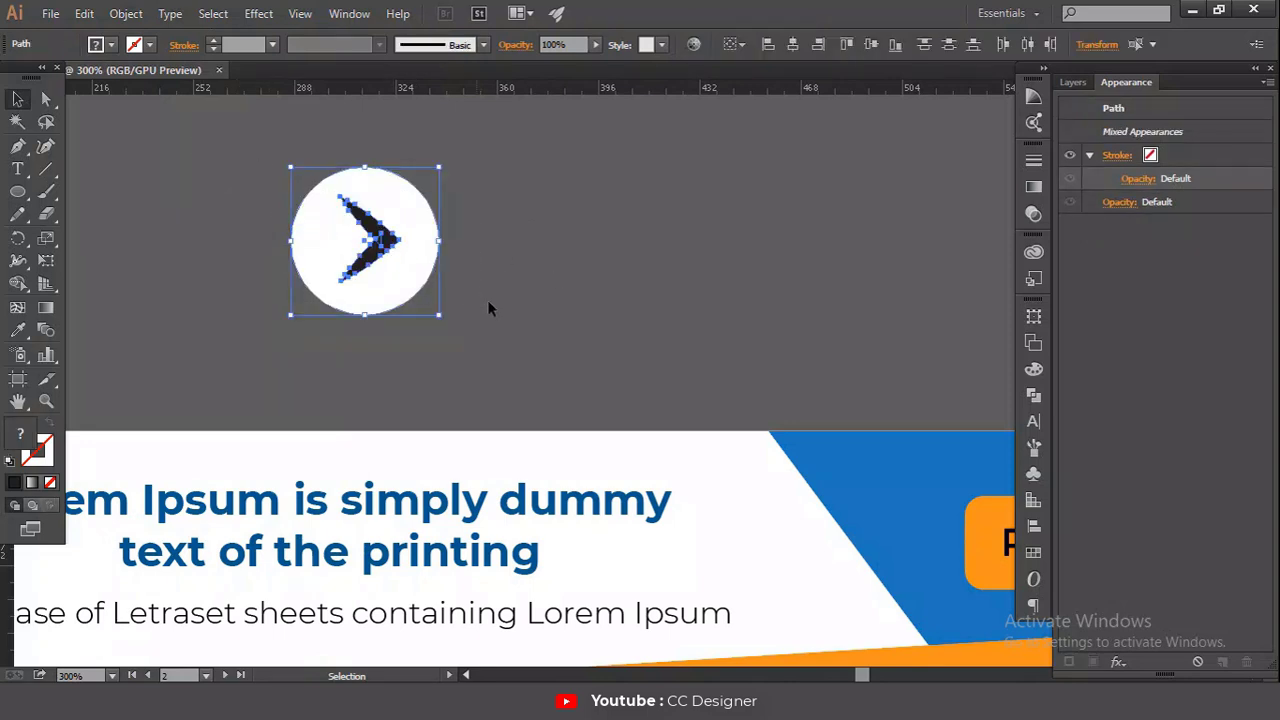
key(space)
drag(565, 301, 375, 288)
drag(240, 263, 772, 326)
key(space)
drag(829, 400, 377, 355)
drag(310, 292, 777, 479)
shift+click(807, 513)
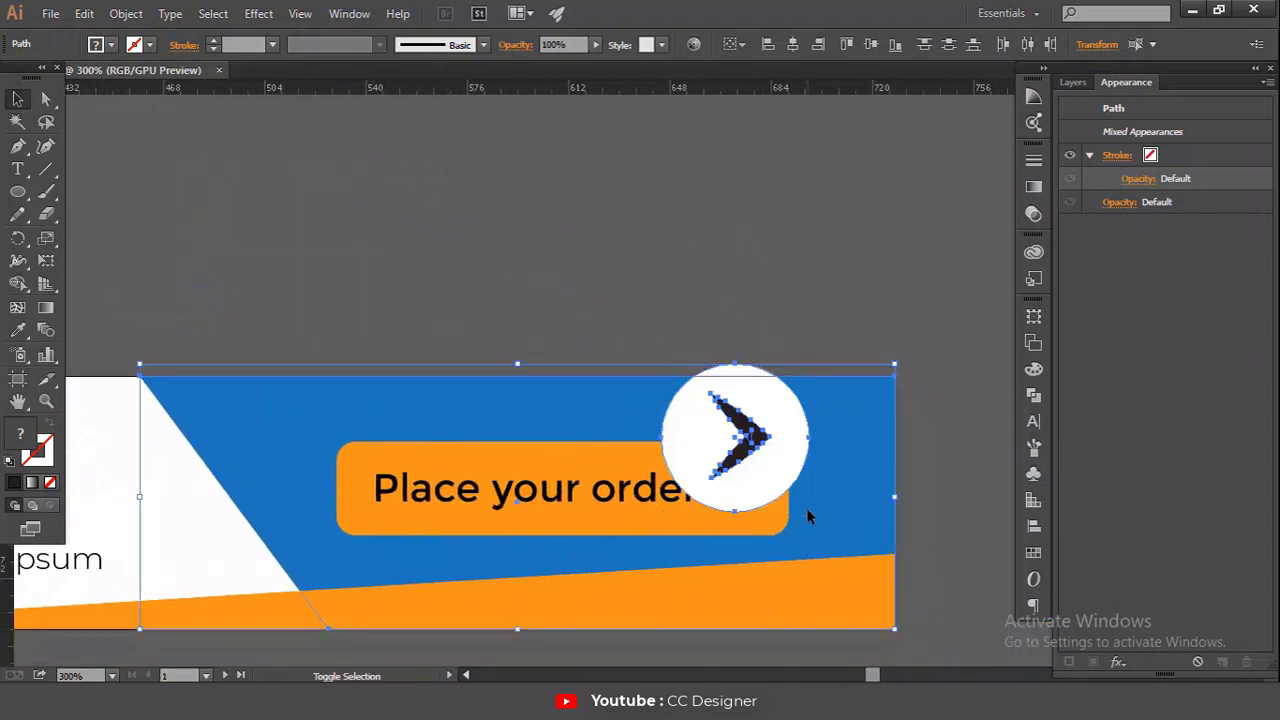
Step: Scale the circle and arrowhead down together and fit the icon inside the orange button after "Place your order"
click(707, 310)
click(775, 464)
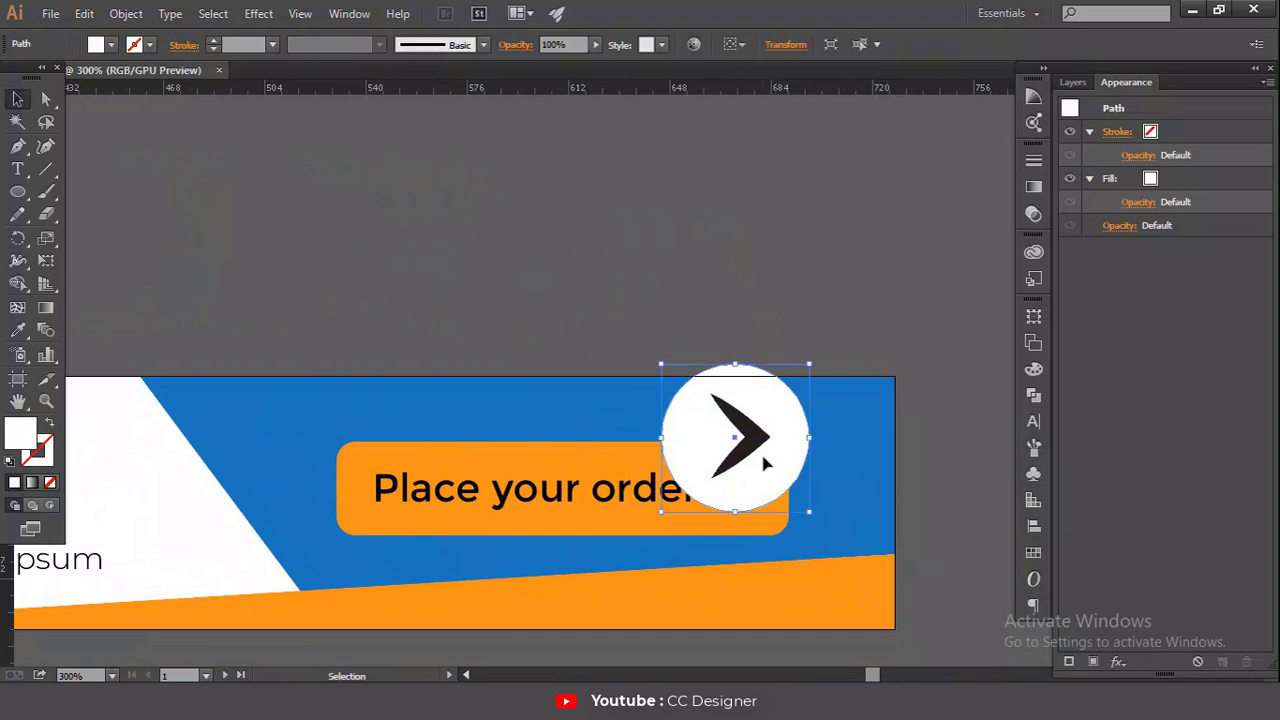
shift+click(757, 445)
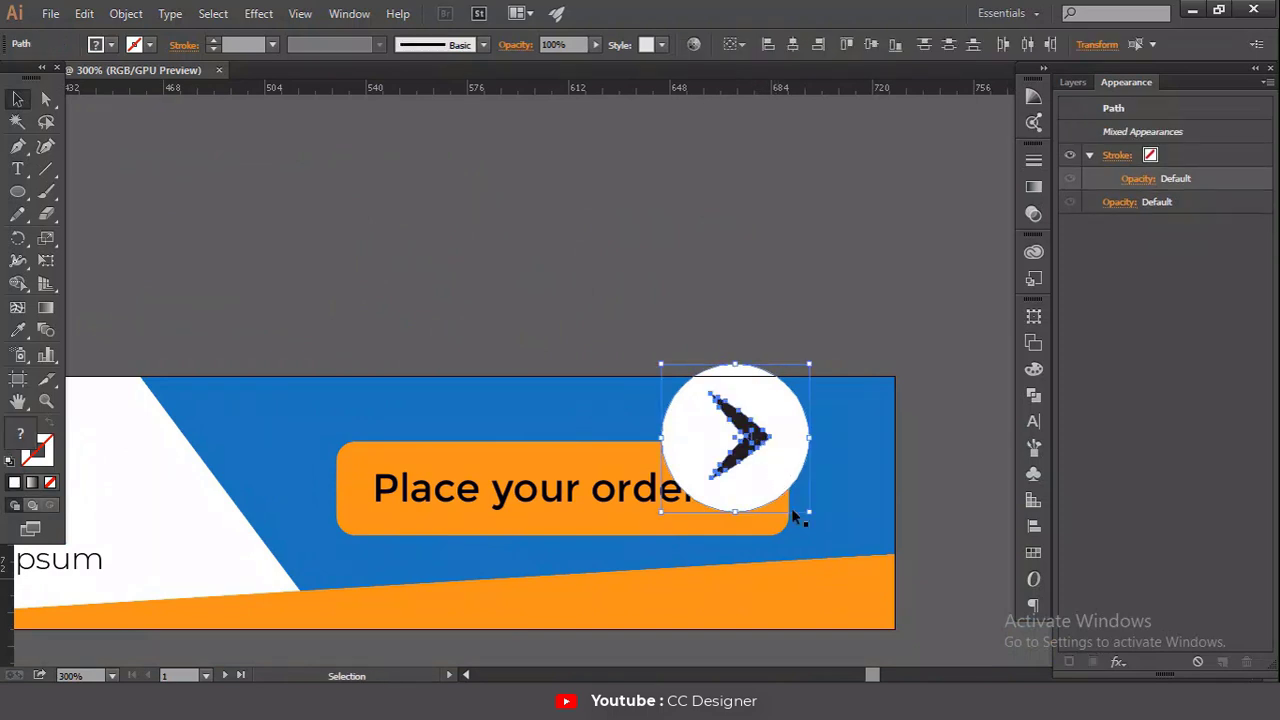
drag(807, 515, 737, 487)
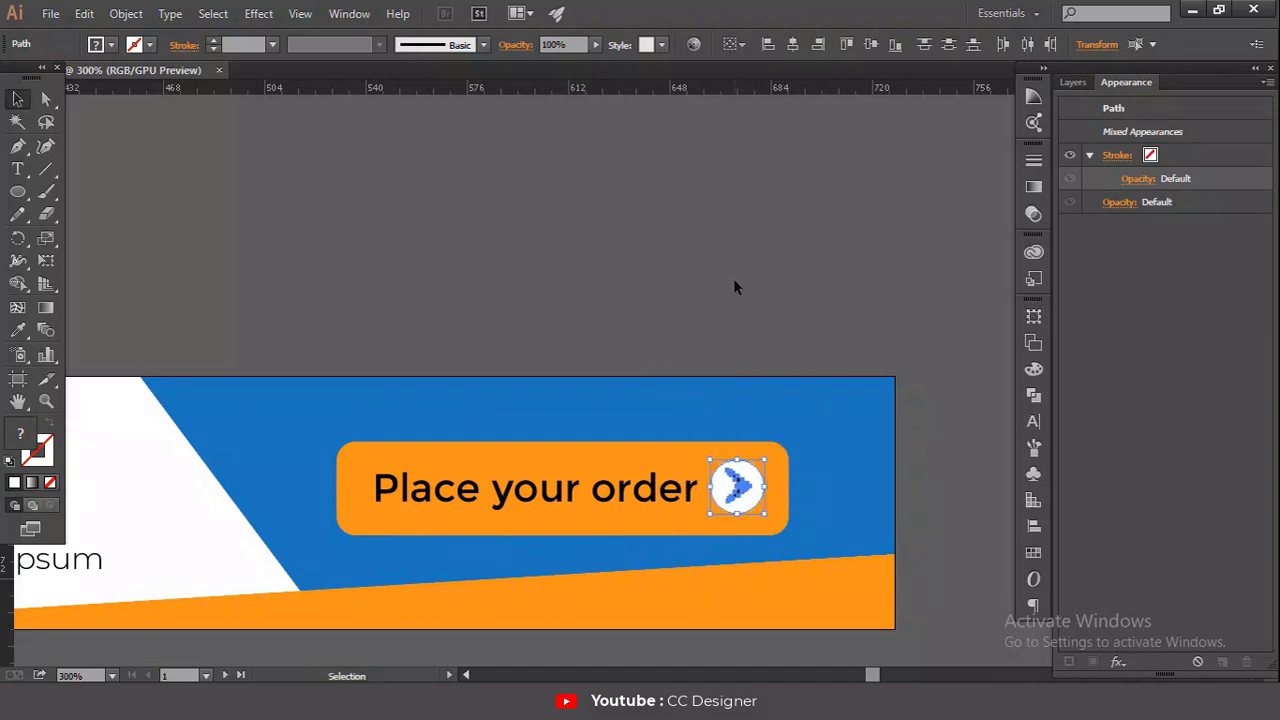
click(733, 279)
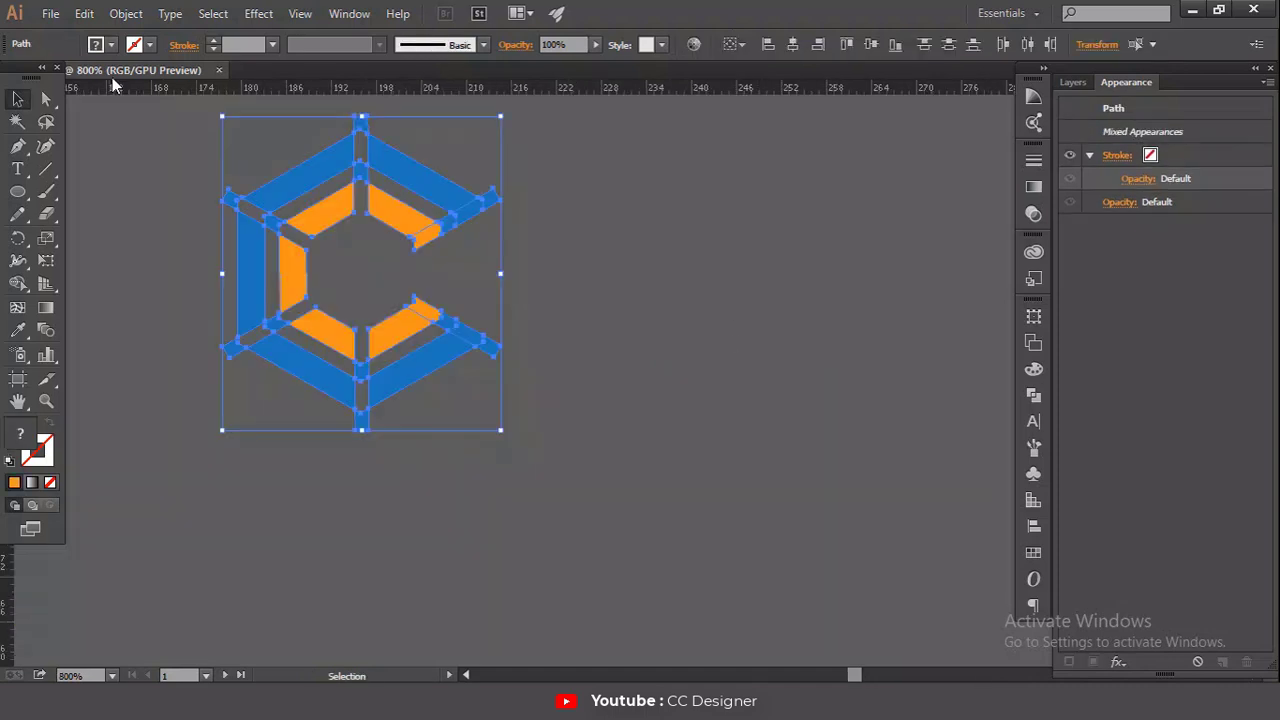
Step: Group the shapes of the separate C logo mark and fill the group with white
key(ctrl+g)
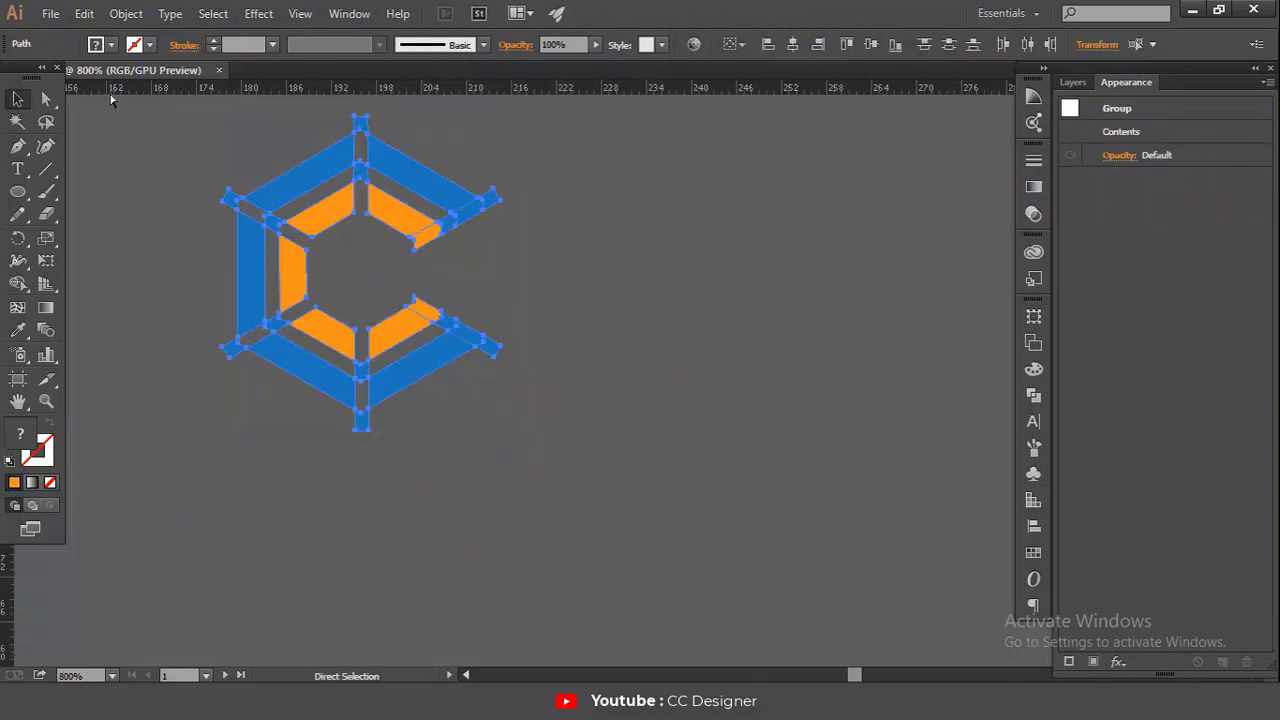
click(111, 44)
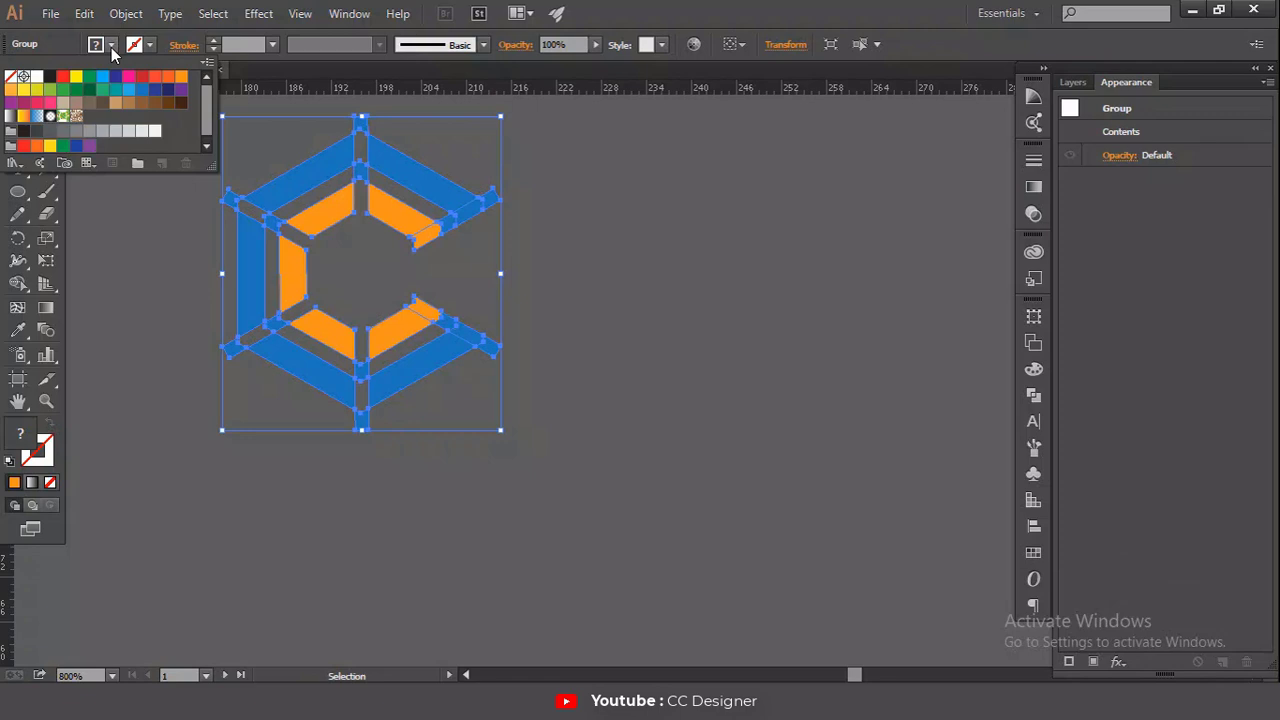
click(38, 78)
click(84, 217)
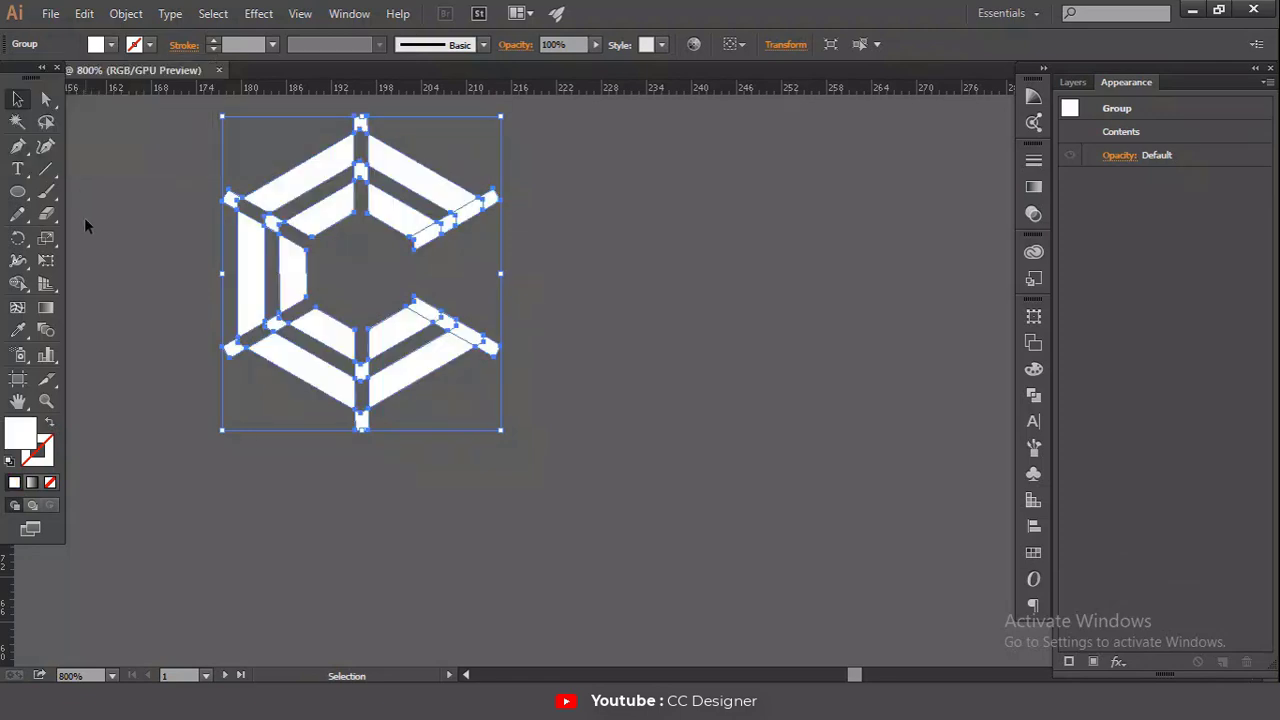
click(84, 217)
Step: Place the dark C mark enlarged and tilted over the COVER UHD logo area of the banner at 10% opacity
drag(301, 187, 612, 245)
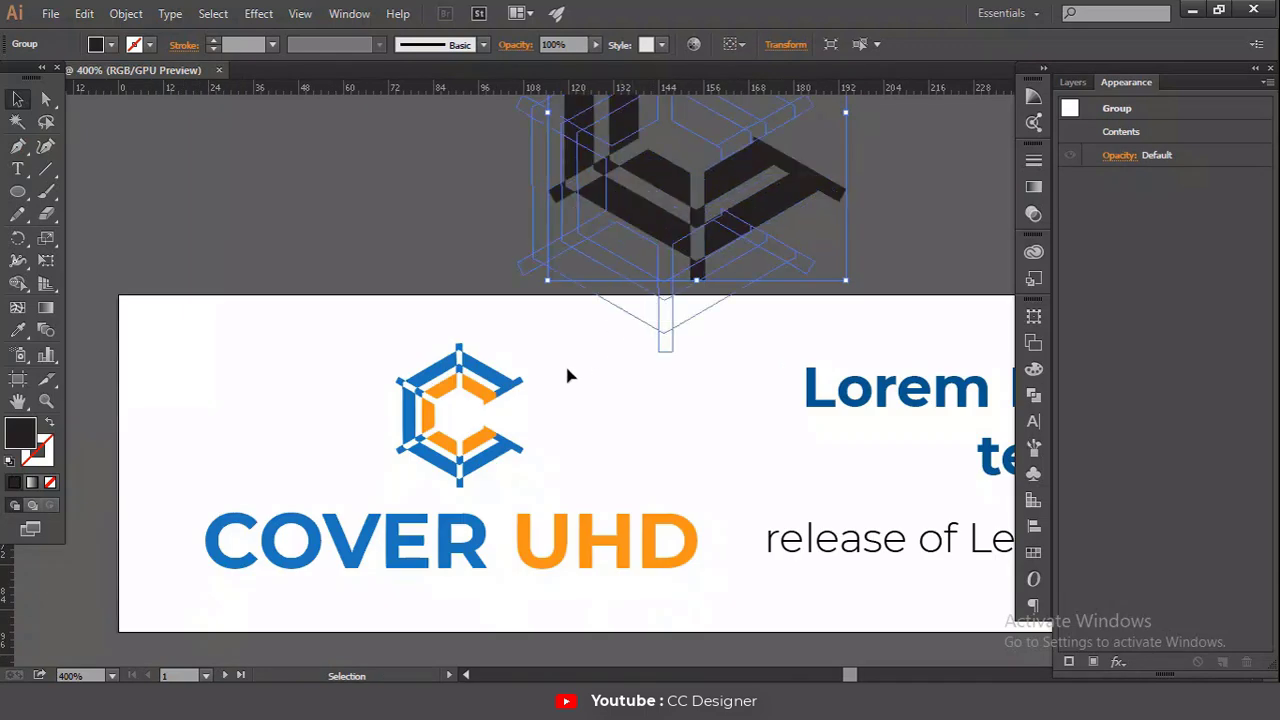
drag(566, 371, 646, 474)
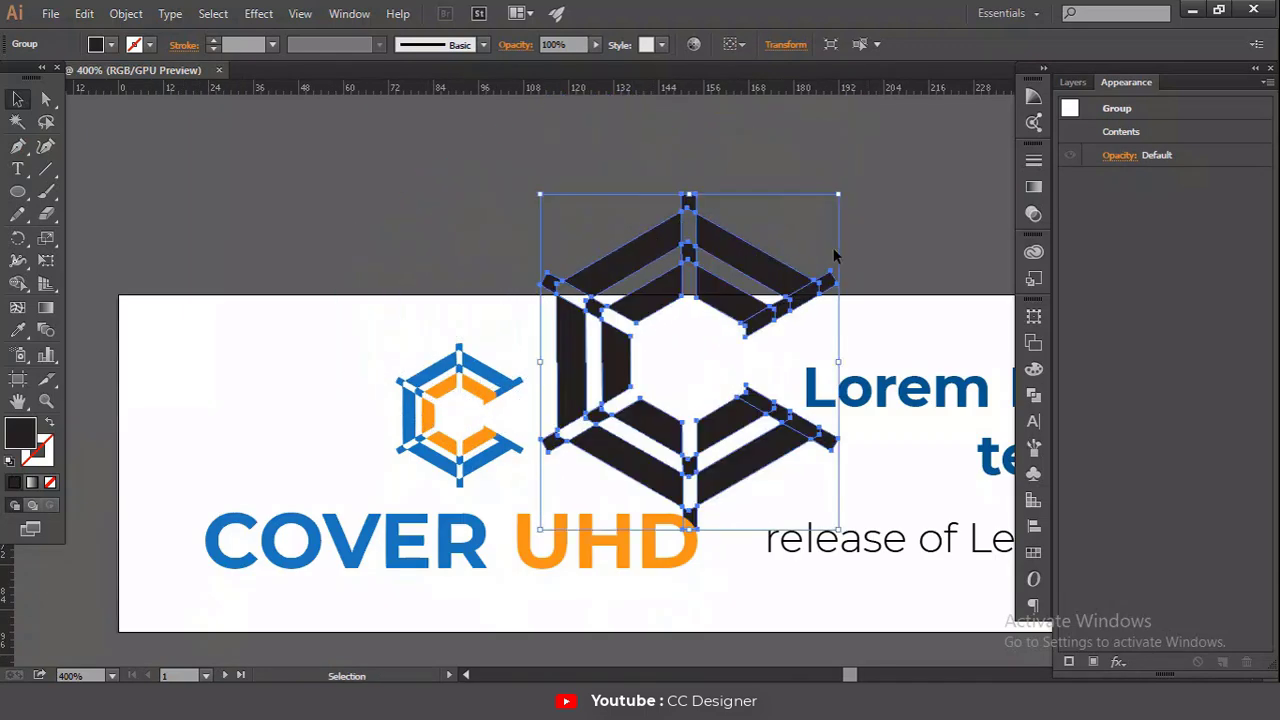
click(595, 44)
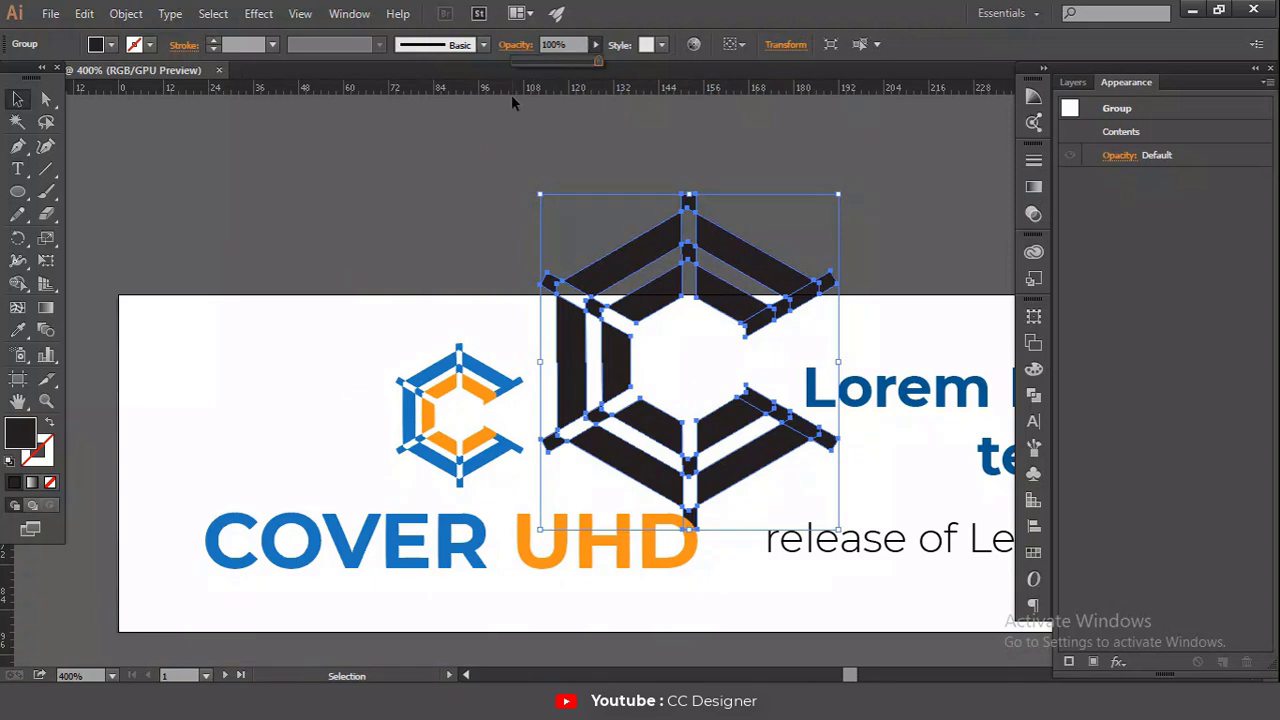
click(532, 63)
text(5)
key(Return)
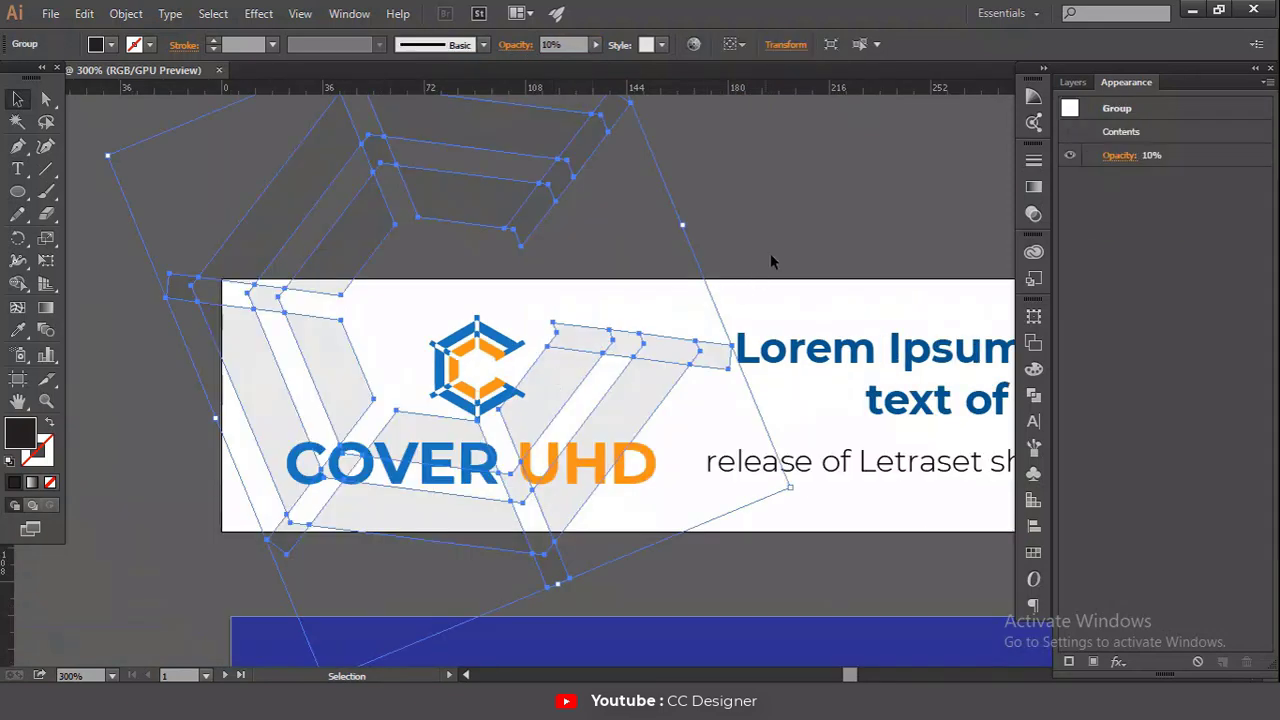
click(770, 261)
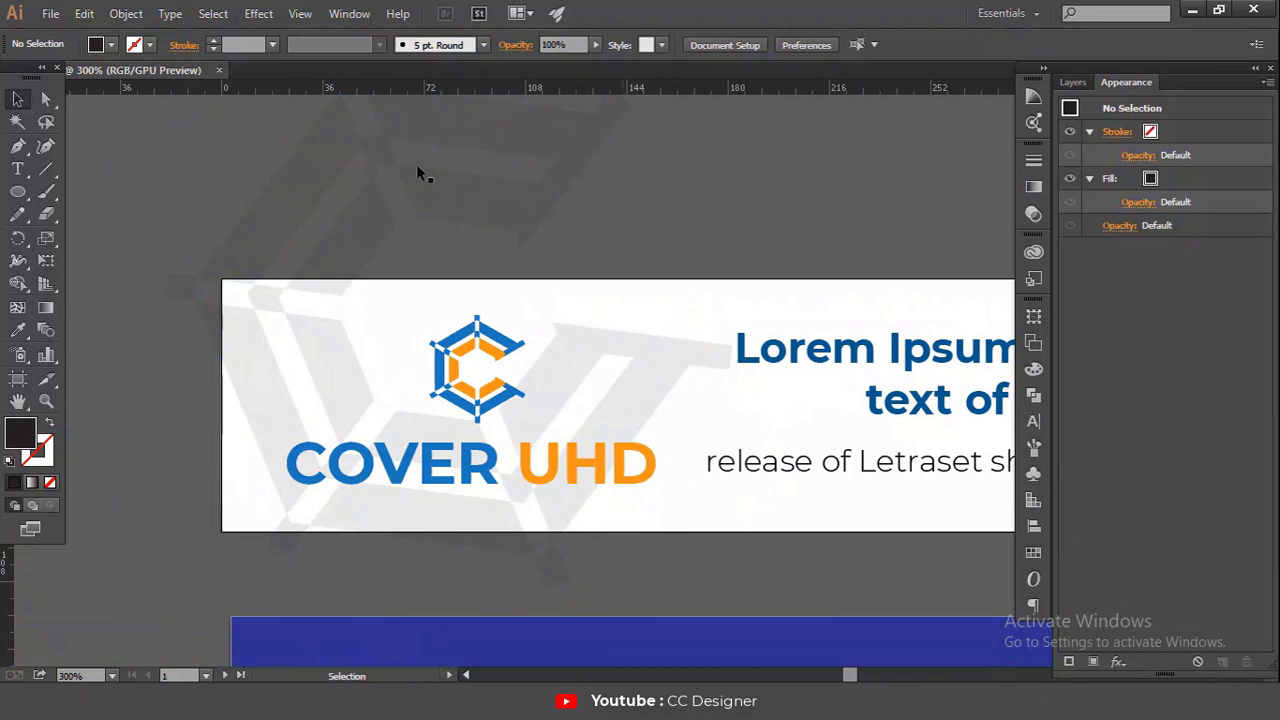
Step: Unlock all objects and send the faded C mark to the back
click(126, 13)
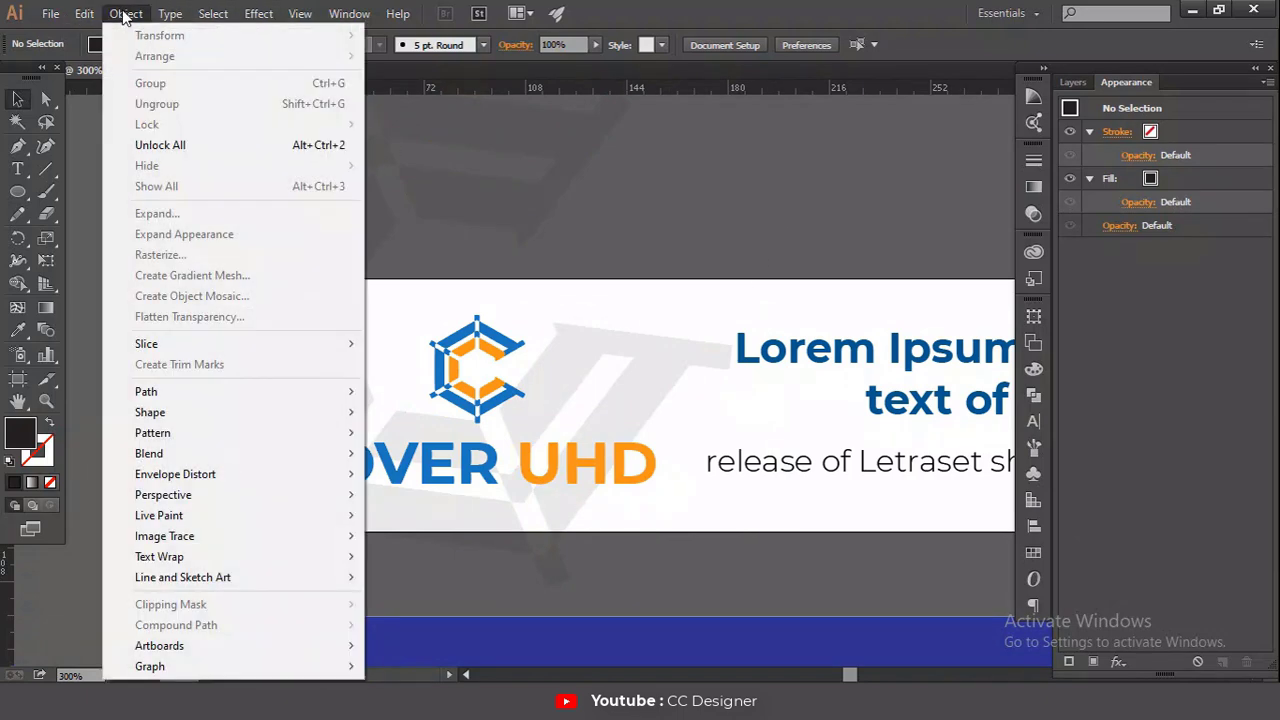
click(176, 145)
click(833, 218)
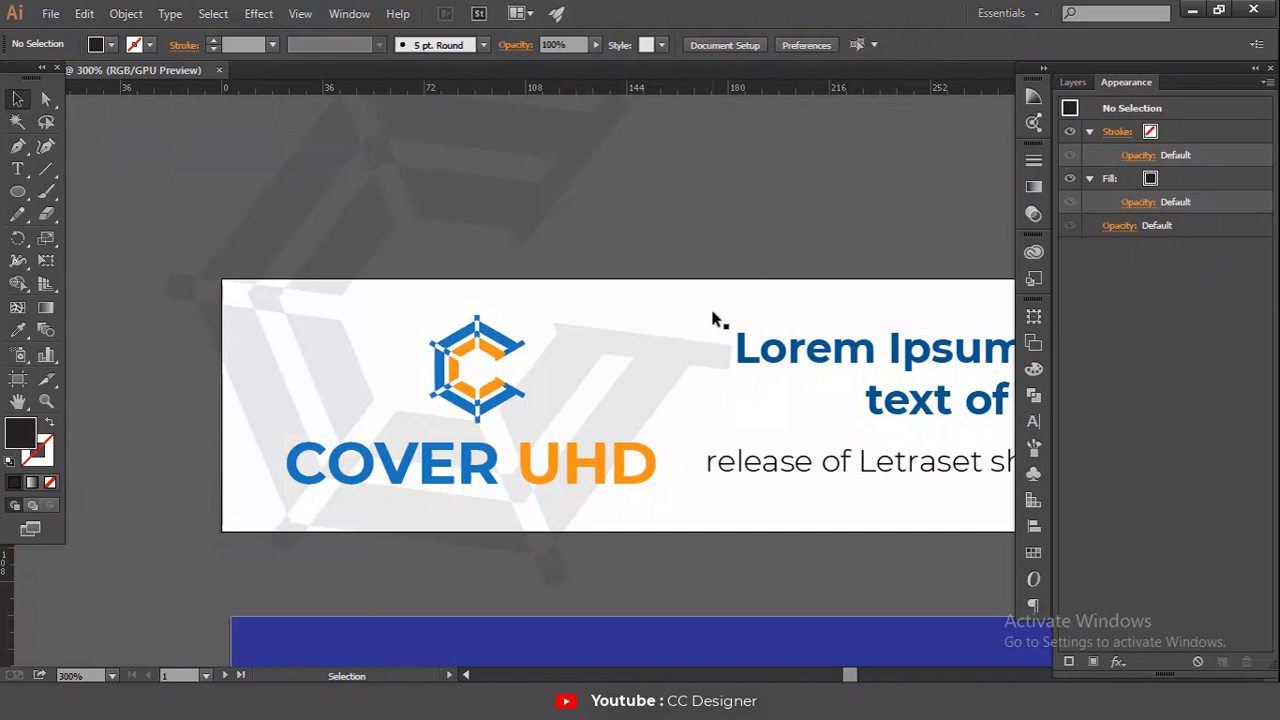
click(507, 338)
right_click(450, 226)
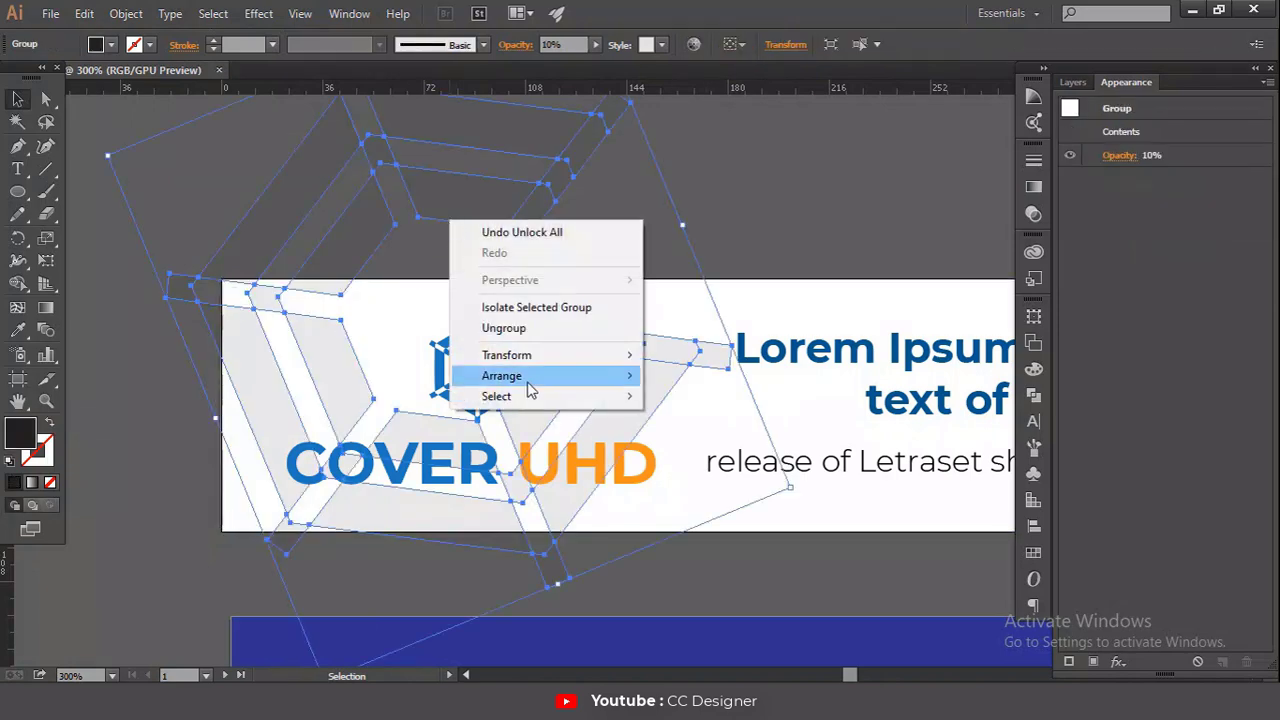
mouse_move(549, 375)
click(702, 437)
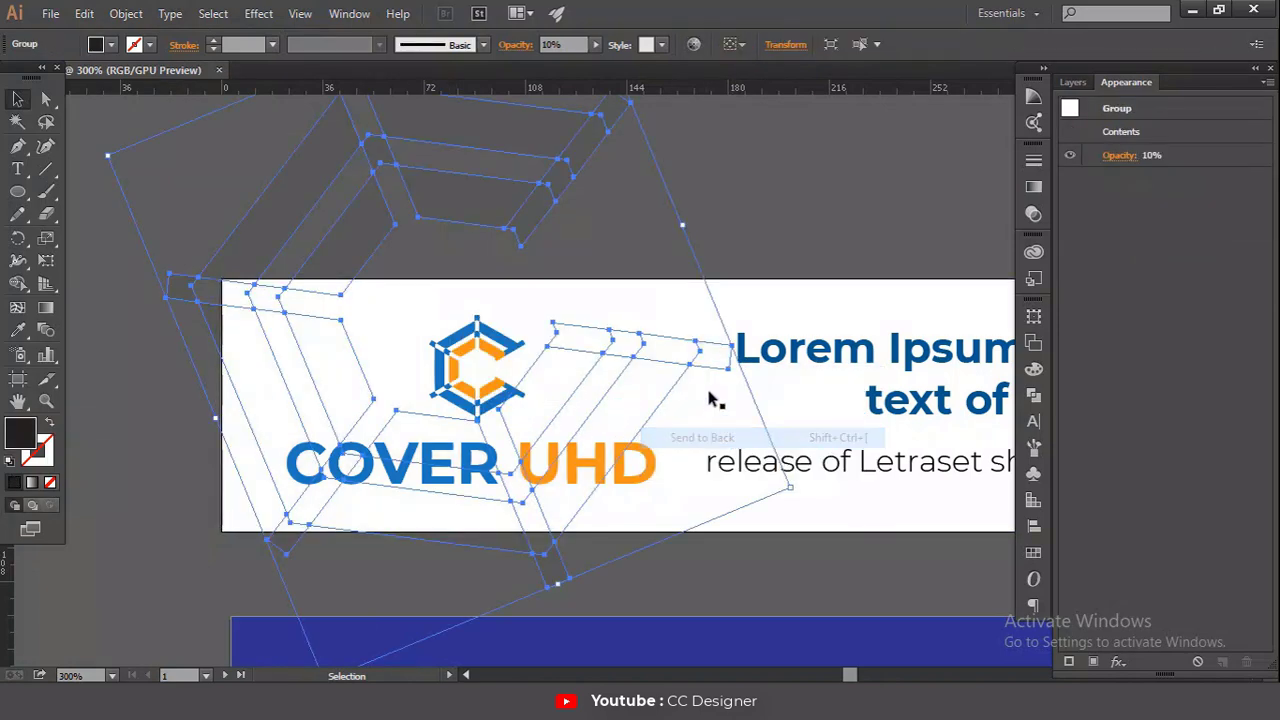
click(756, 203)
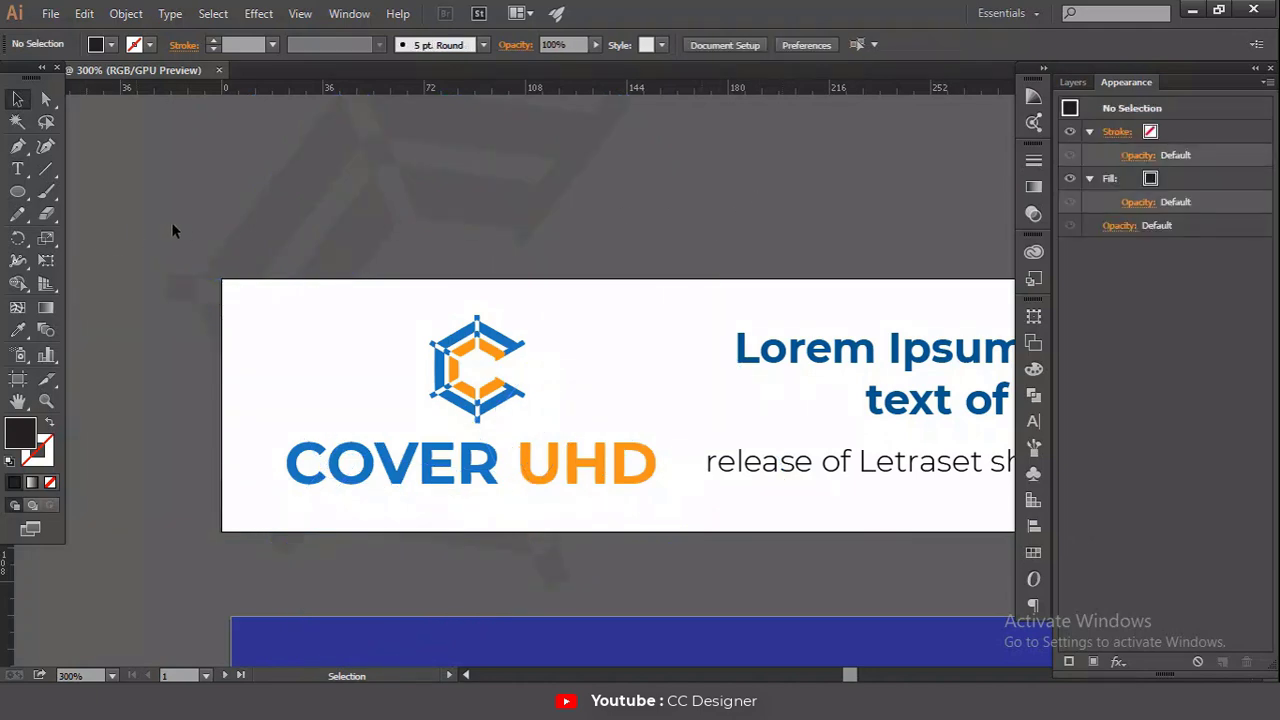
Step: Make a clipping mask from the banner's white background rectangle and the faded C mark
drag(305, 285, 308, 289)
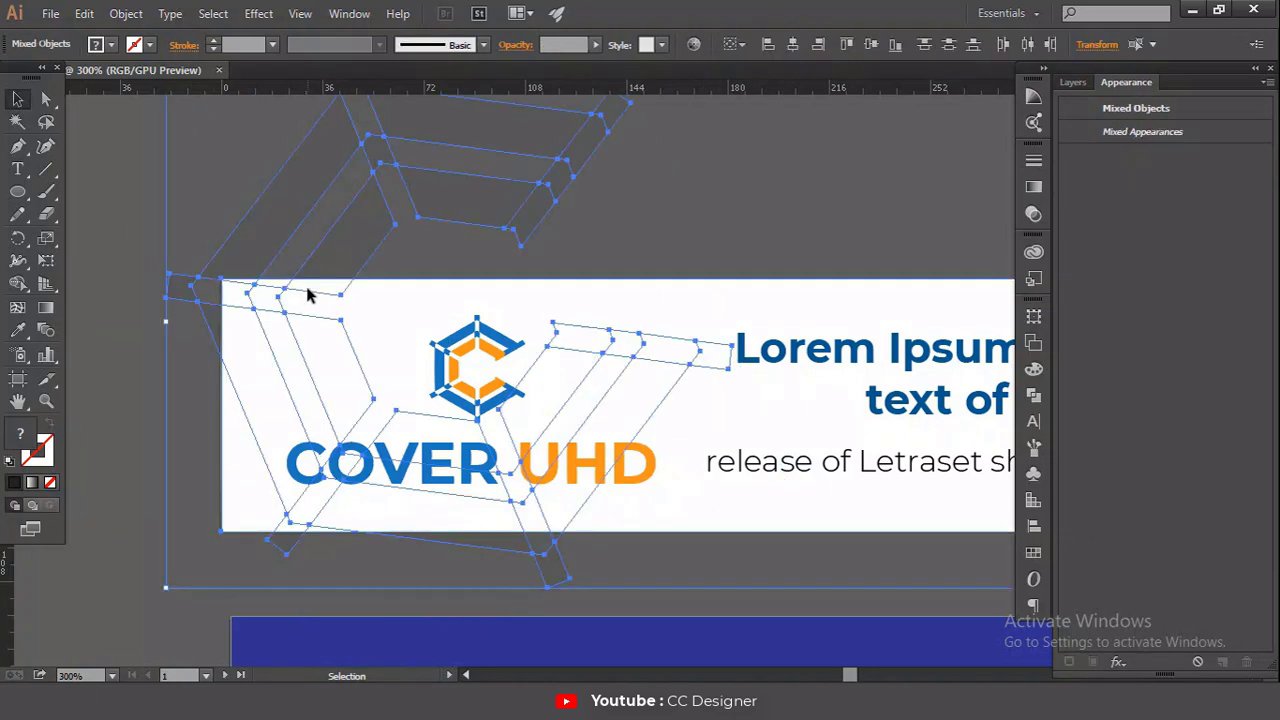
right_click(335, 289)
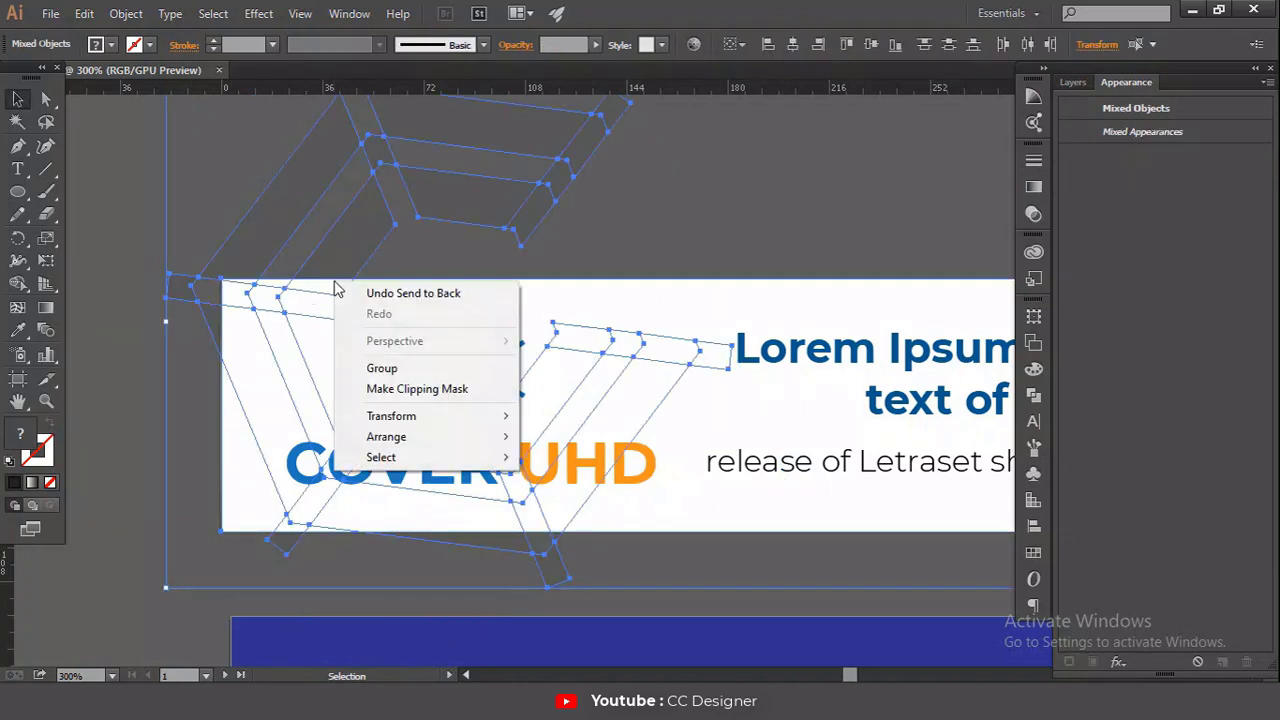
click(444, 390)
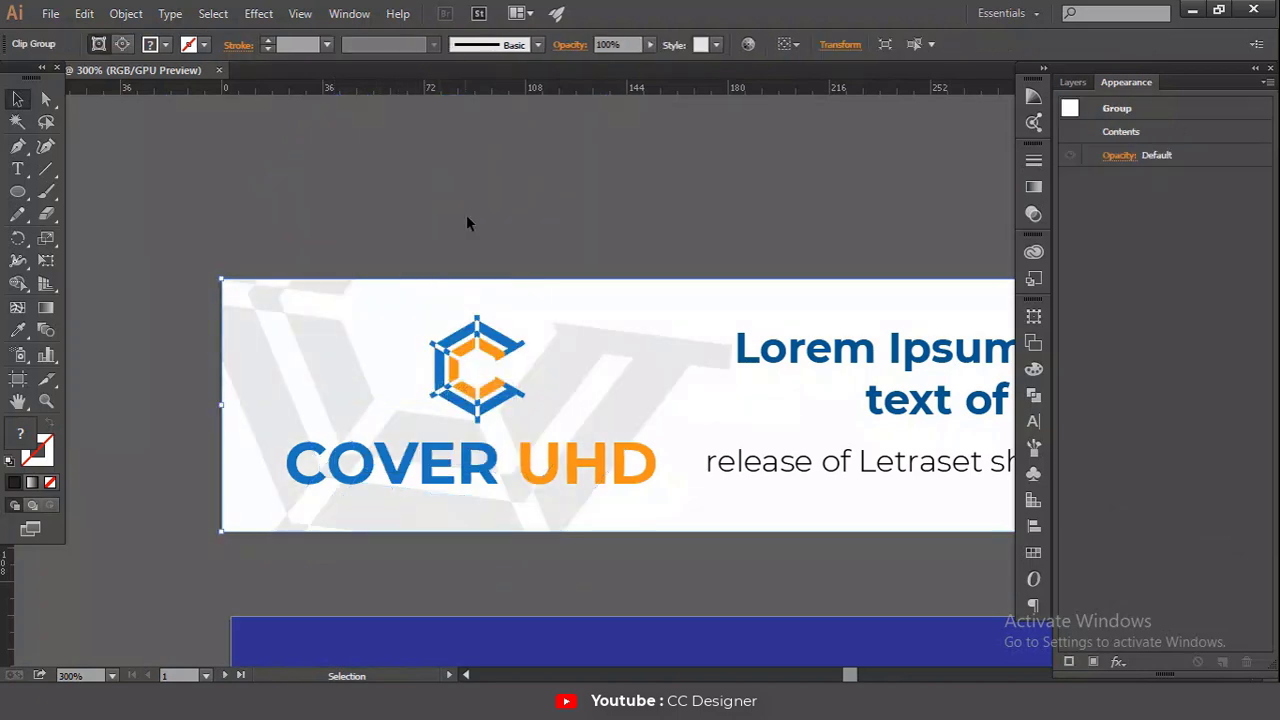
Step: Hide the tool panels and select the blue square below the left part of the finished banner
key(a)
key(ctrl+minus)
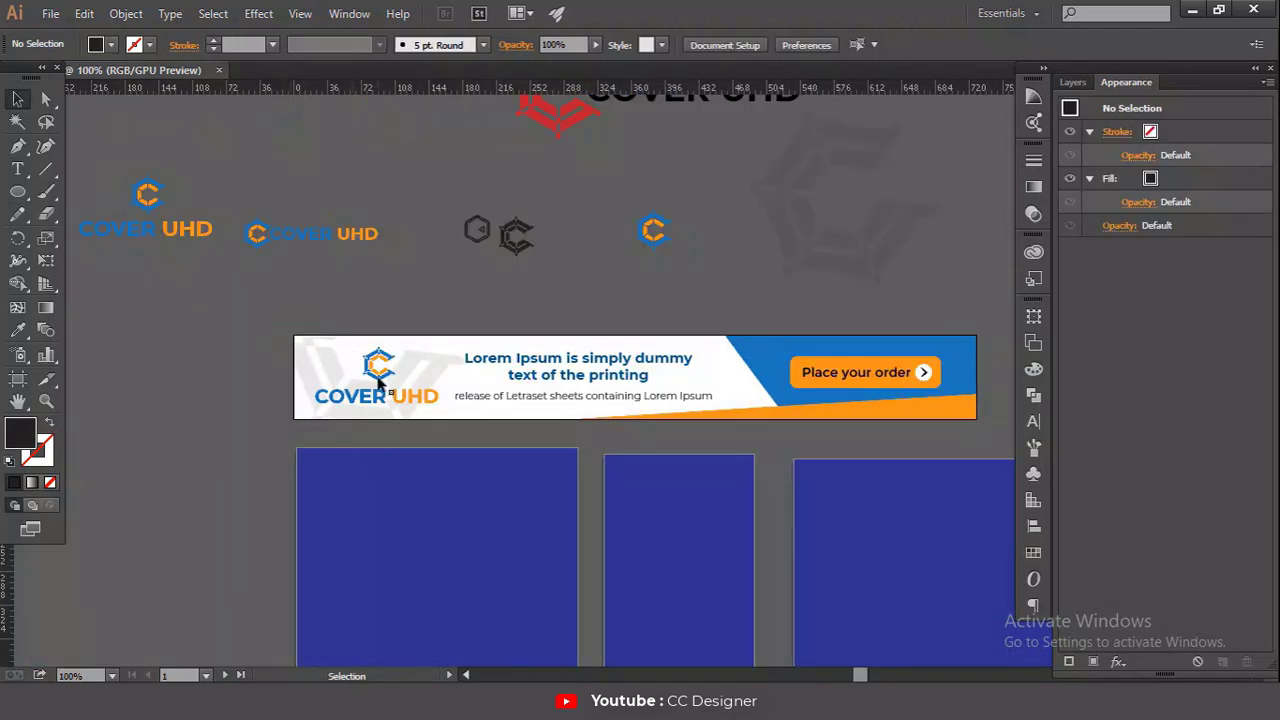
key(Tab)
key(ctrl+plus)
click(393, 398)
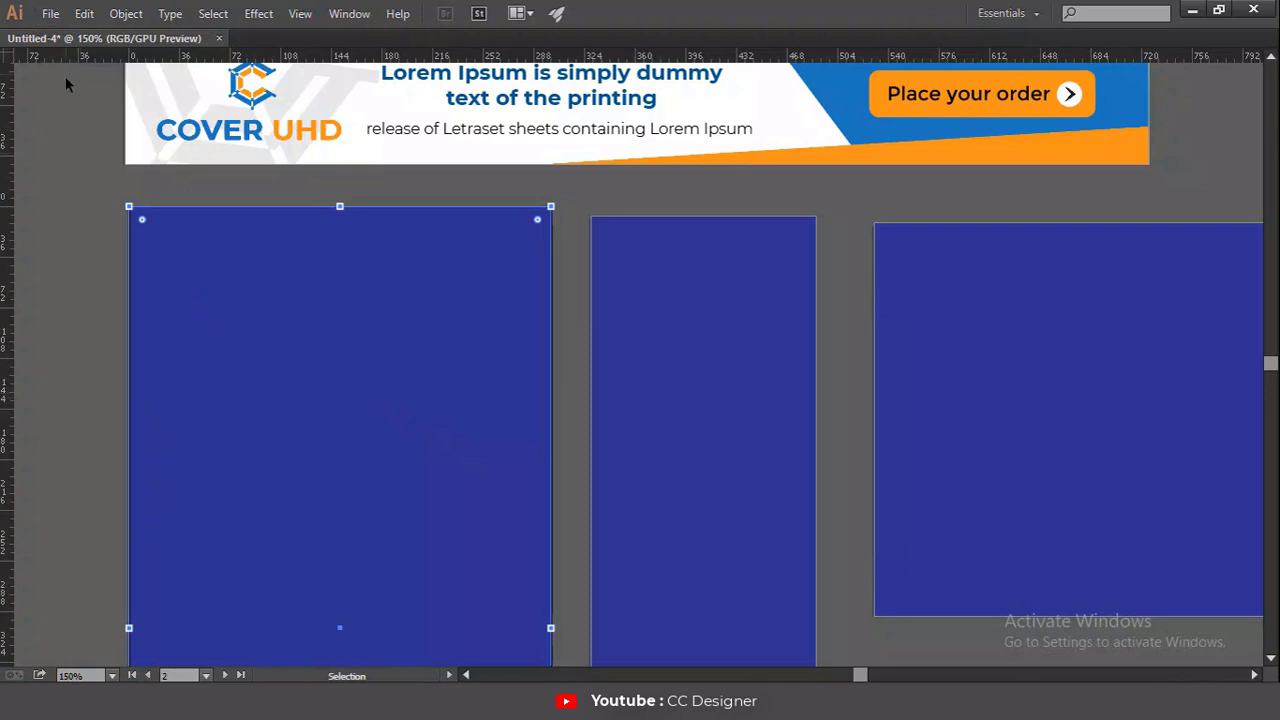
Step: Fill the 300 x 600 px rectangle below the finished banner with white
key(Tab)
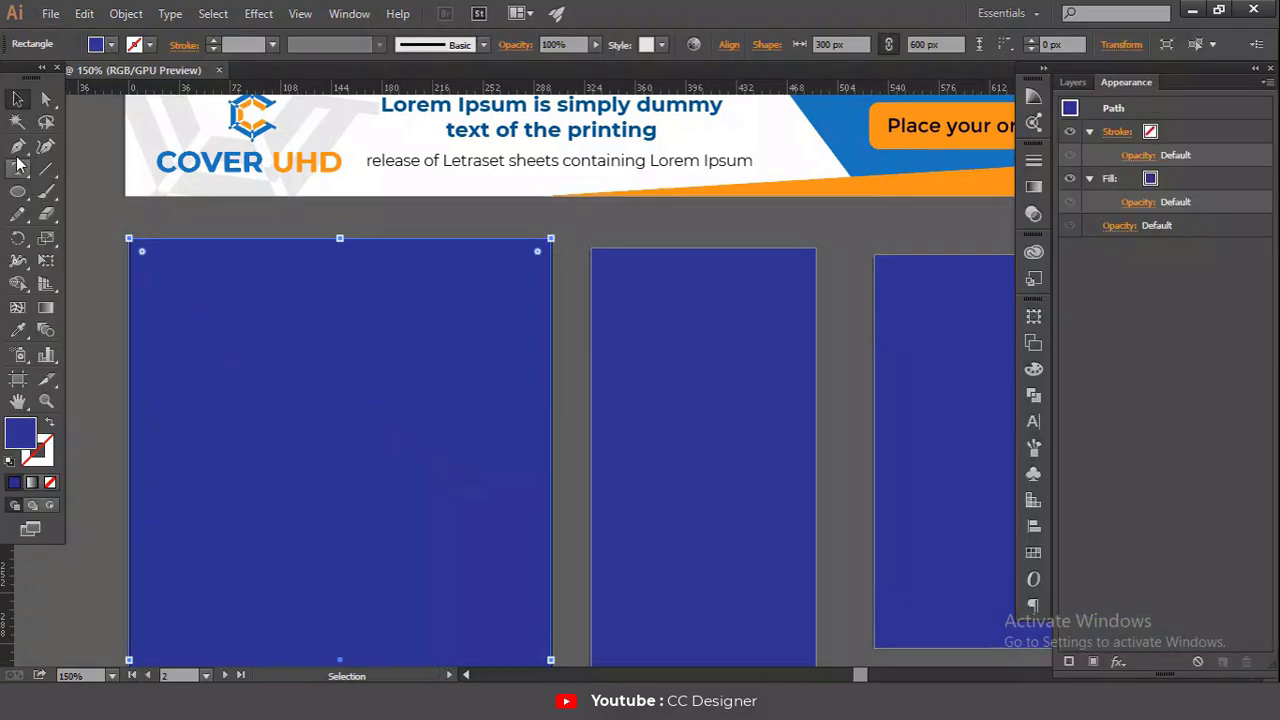
click(111, 44)
click(37, 76)
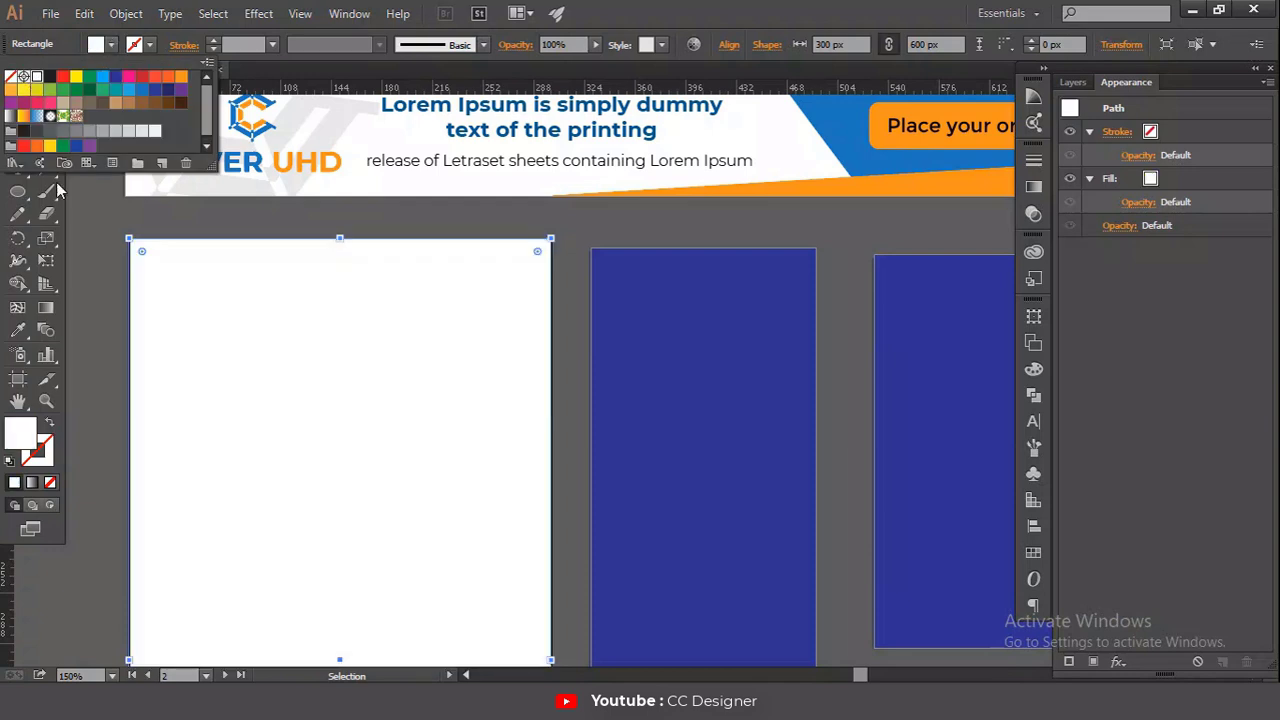
key(a)
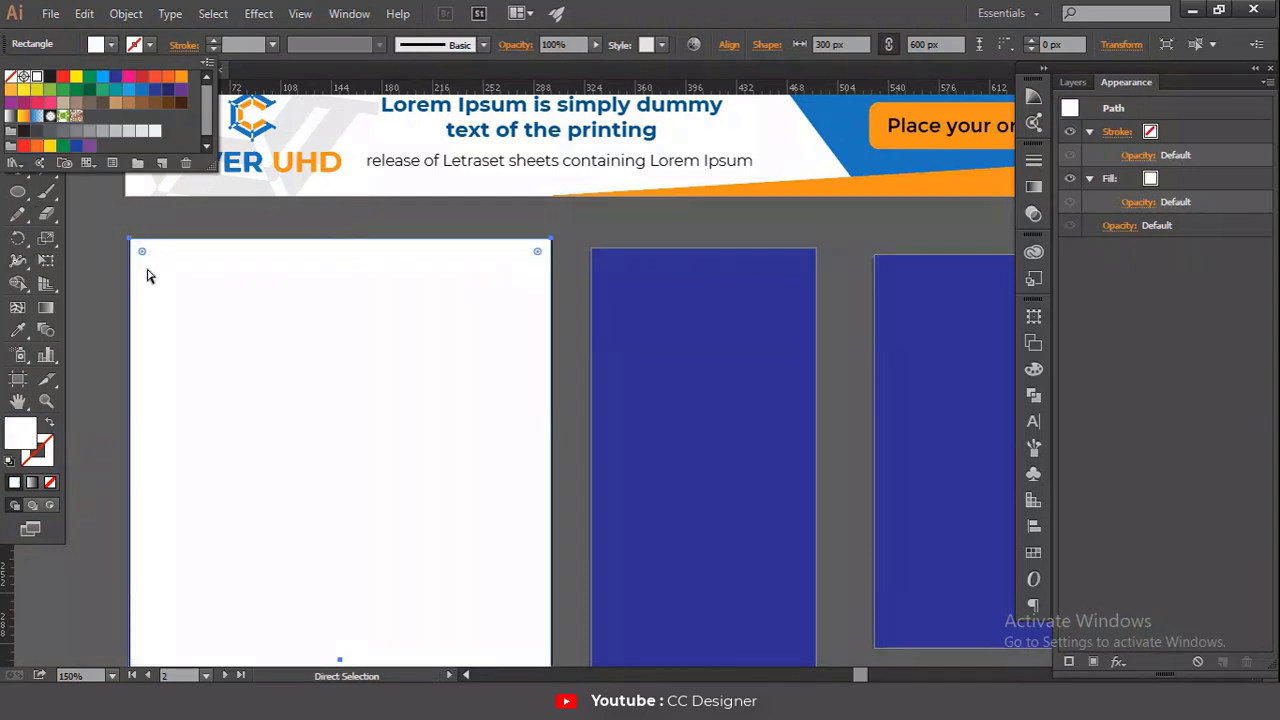
Step: Place the horizontal COVER UHD logo near the upper edge of the white vertical banner and enlarge it to span most of the width
scroll(157, 281, up, 6)
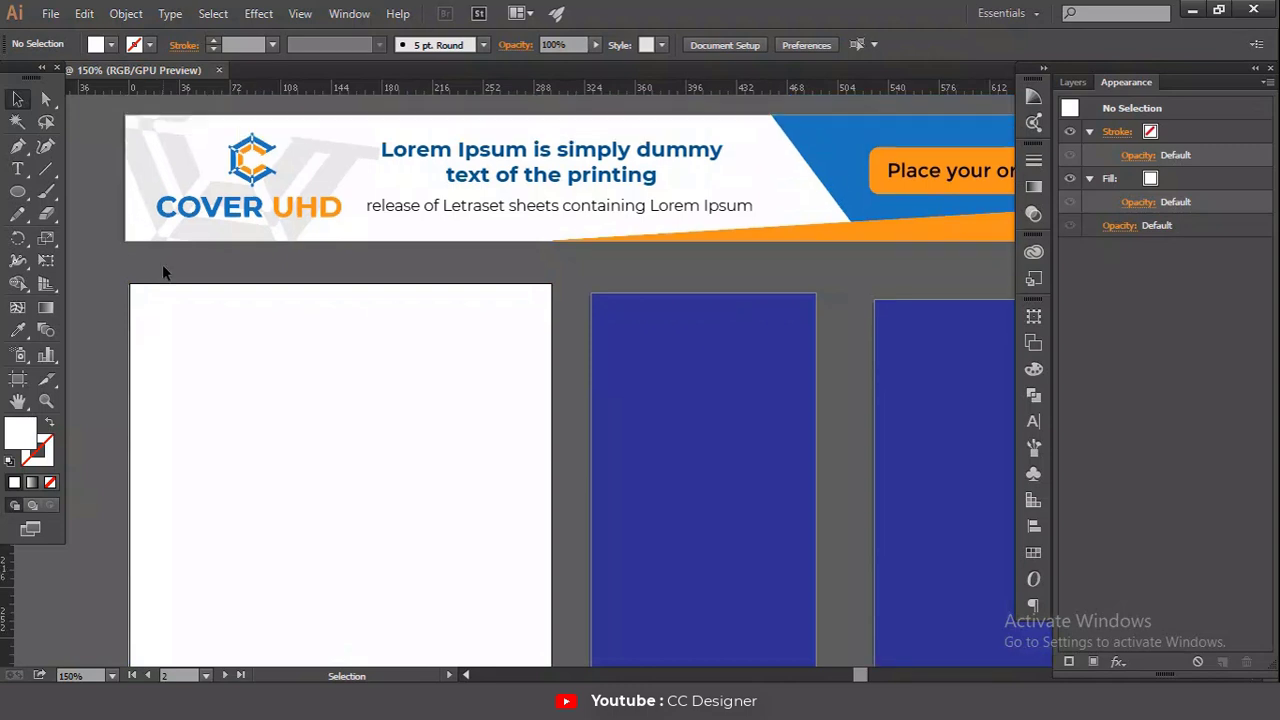
scroll(170, 267, left, 3)
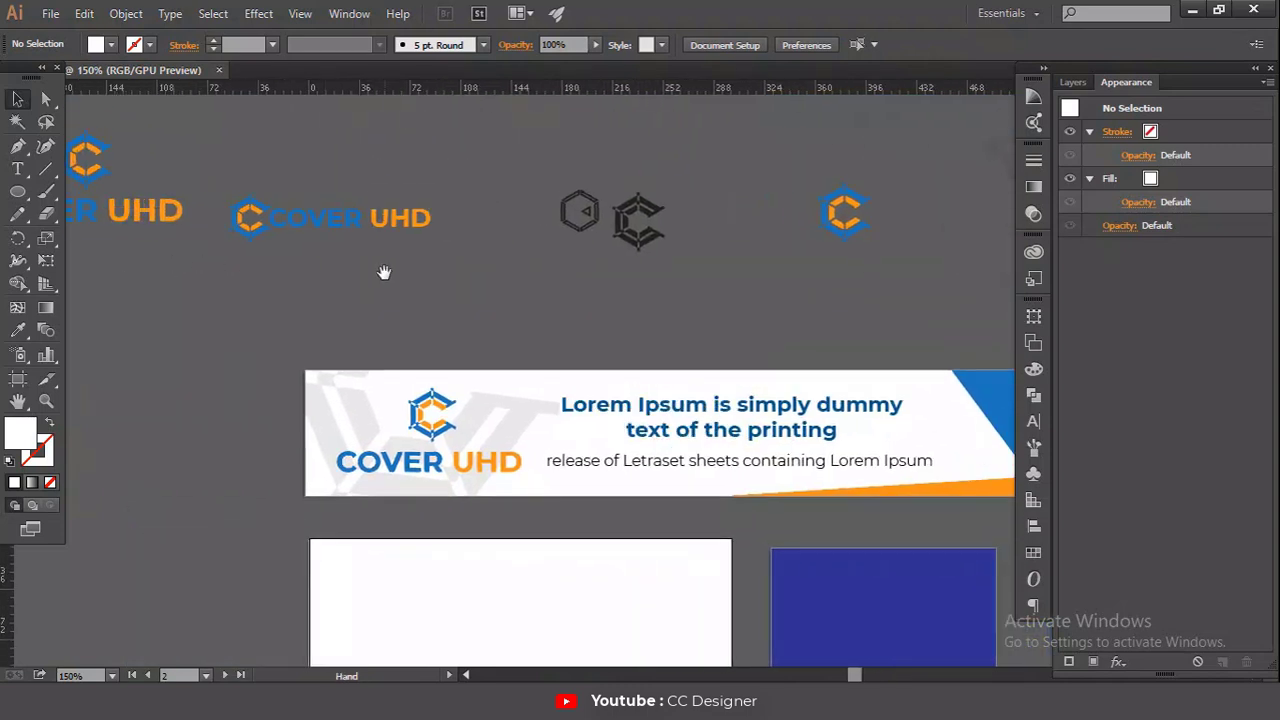
drag(377, 252, 583, 611)
scroll(600, 560, down, 4)
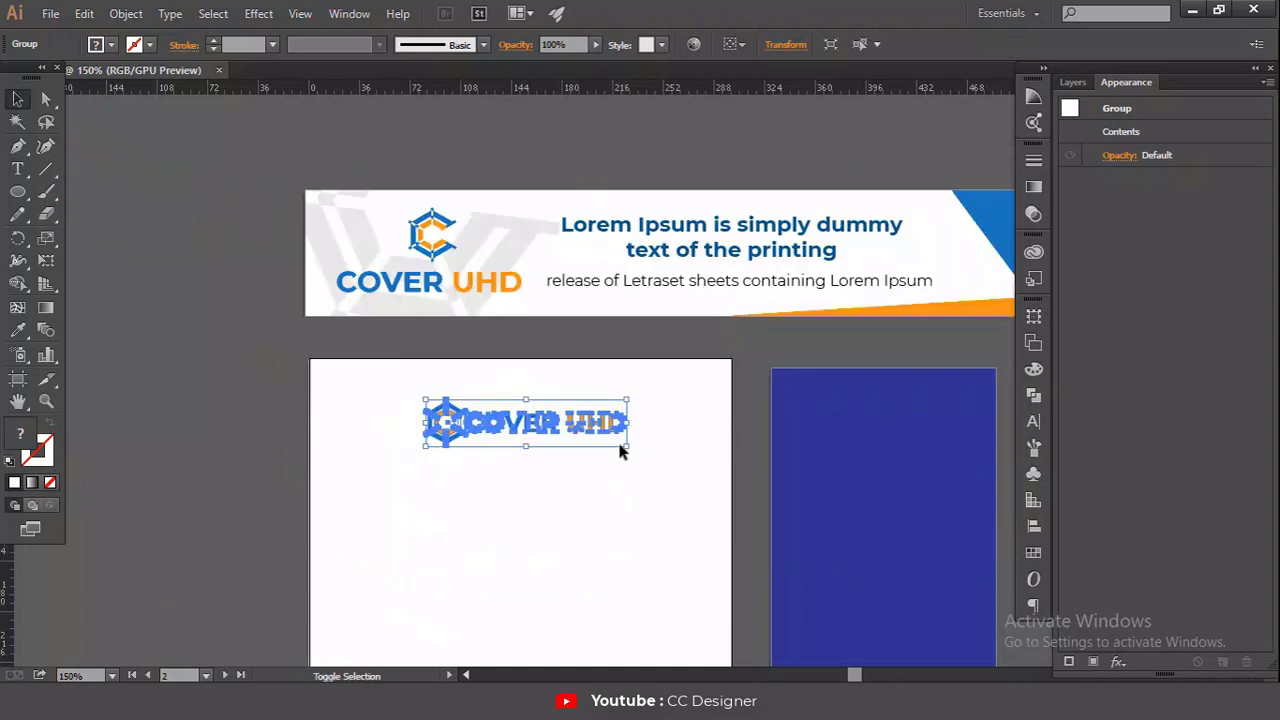
drag(629, 451, 682, 511)
click(637, 345)
Step: Copy the blue headline and the "release of Letraset sheets" line from the finished banner to below the logo on the vertical banner
click(689, 256)
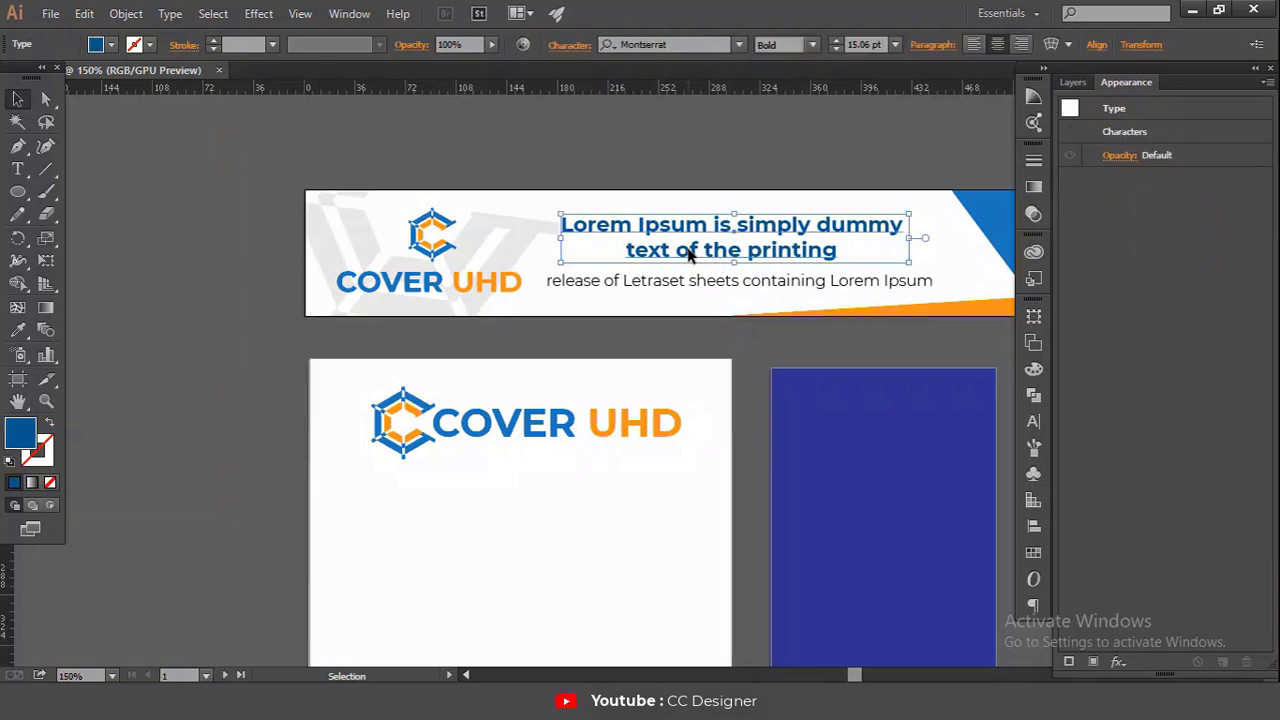
drag(689, 256, 486, 538)
scroll(773, 178, down, 2)
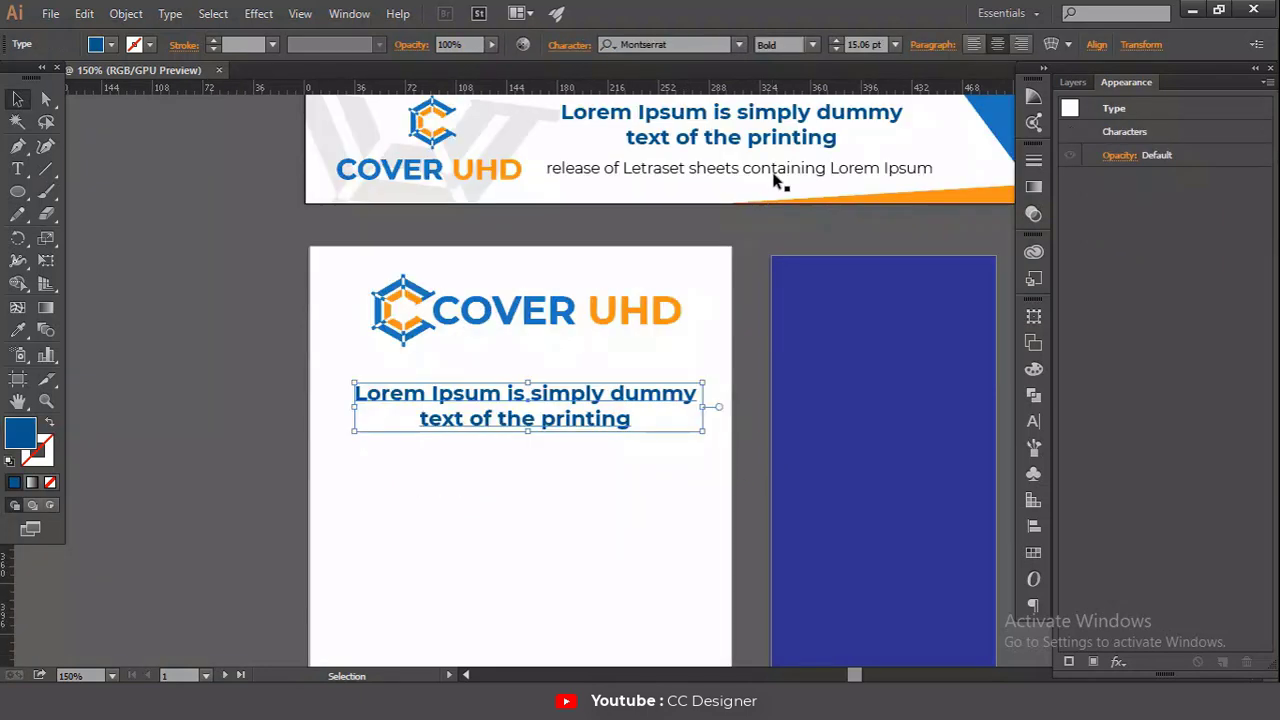
drag(780, 173, 555, 502)
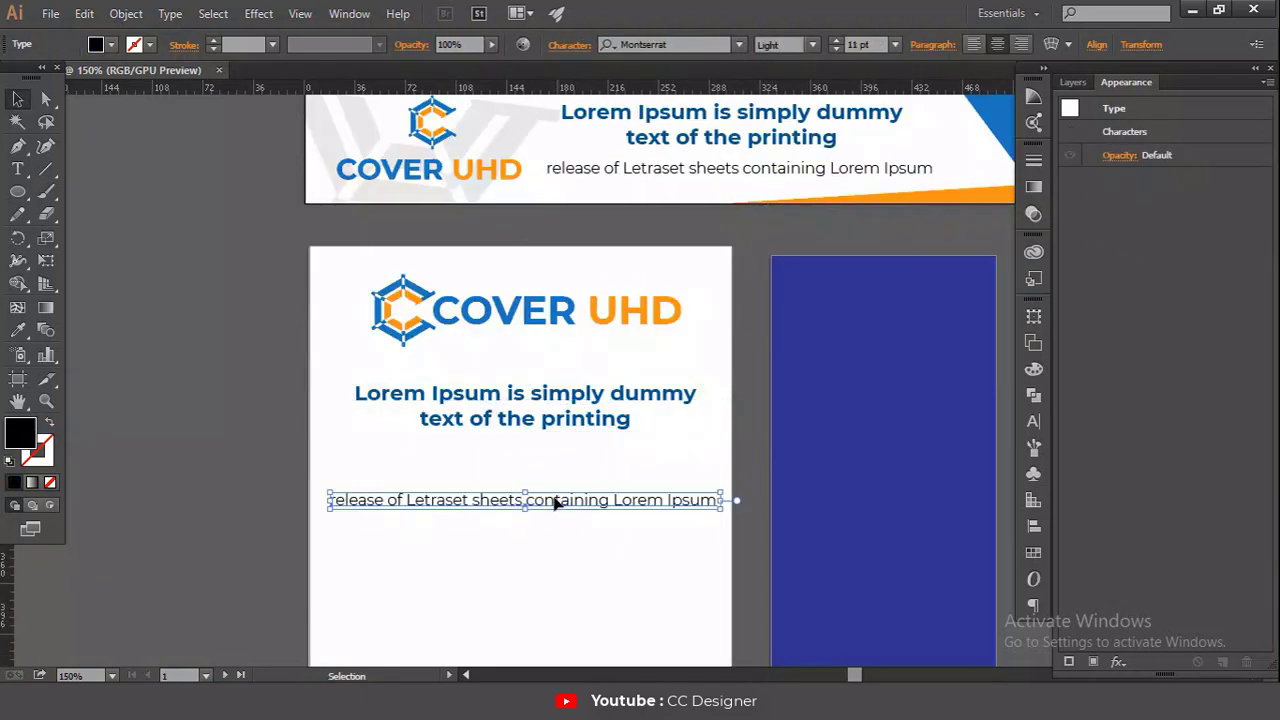
Step: Try to break the copied "release of Letraset sheets" line before "containing"
click(17, 169)
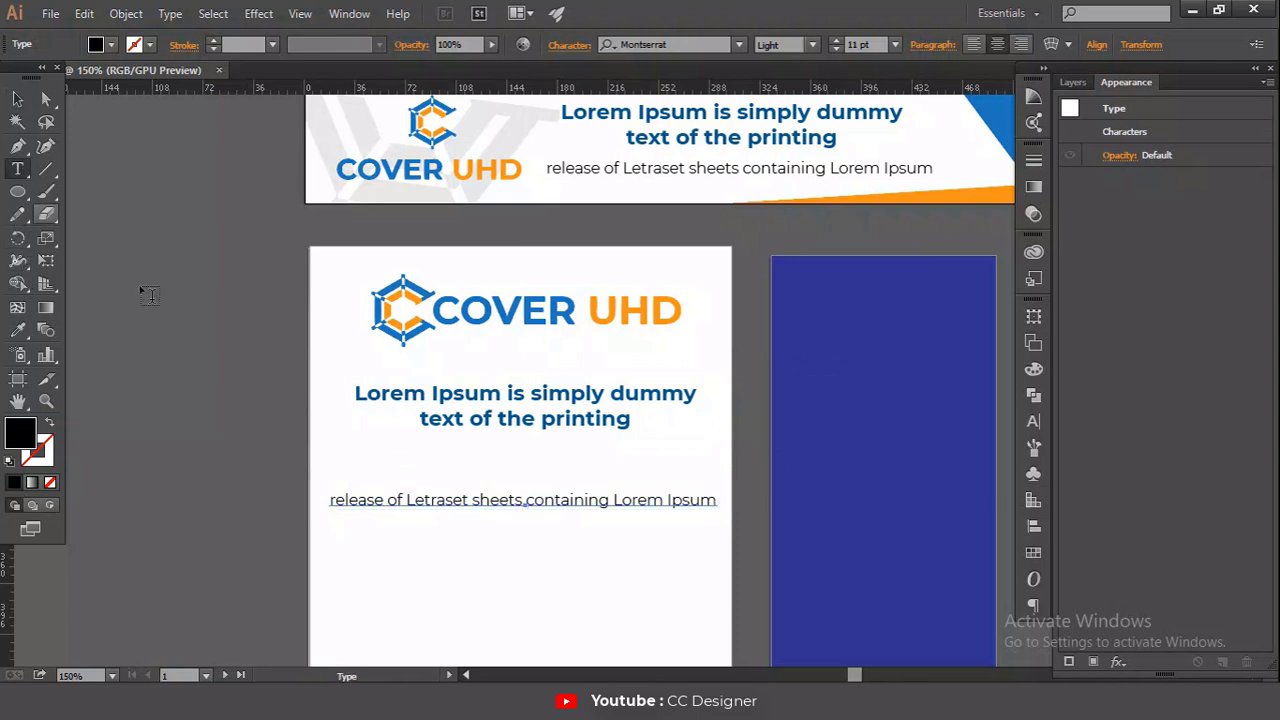
click(528, 500)
key(Return)
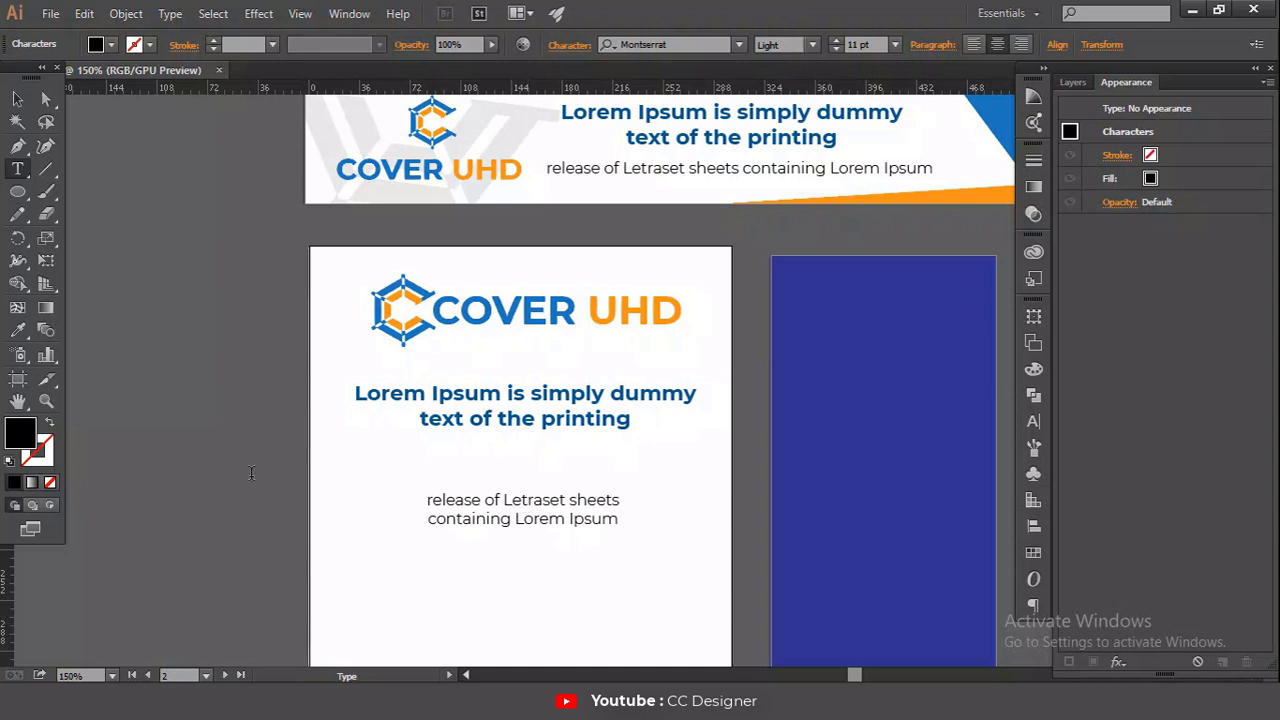
click(17, 99)
key(ctrl+z)
Step: Break the copied "release of Letraset sheets containing" line before "Lorem Ipsum" and move it up closer to the headline
click(611, 502)
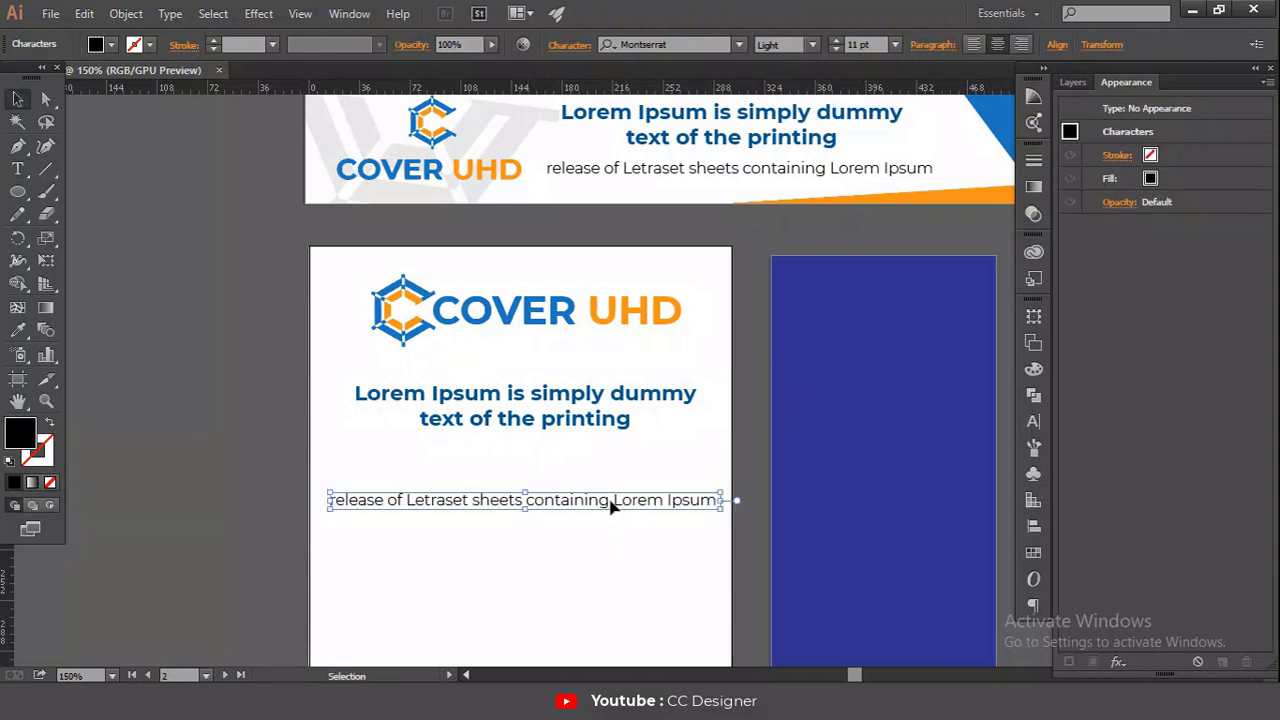
key(t)
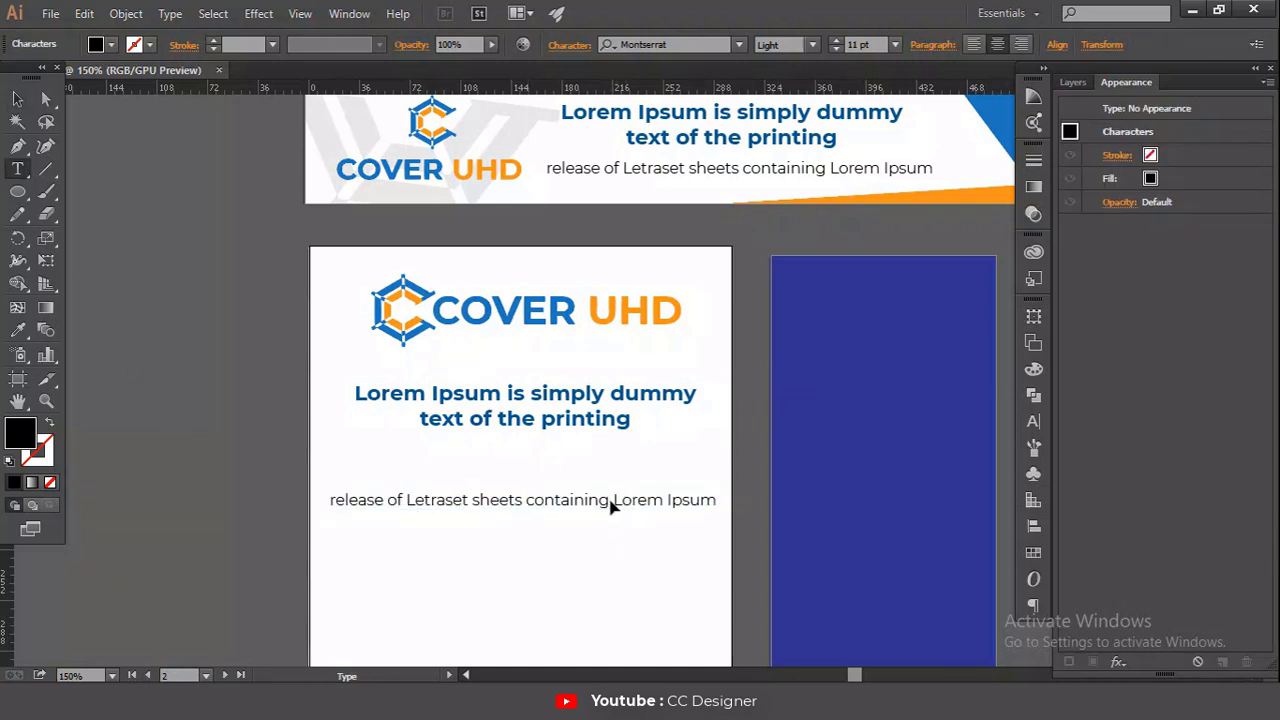
key(Return)
click(17, 99)
drag(521, 508, 517, 477)
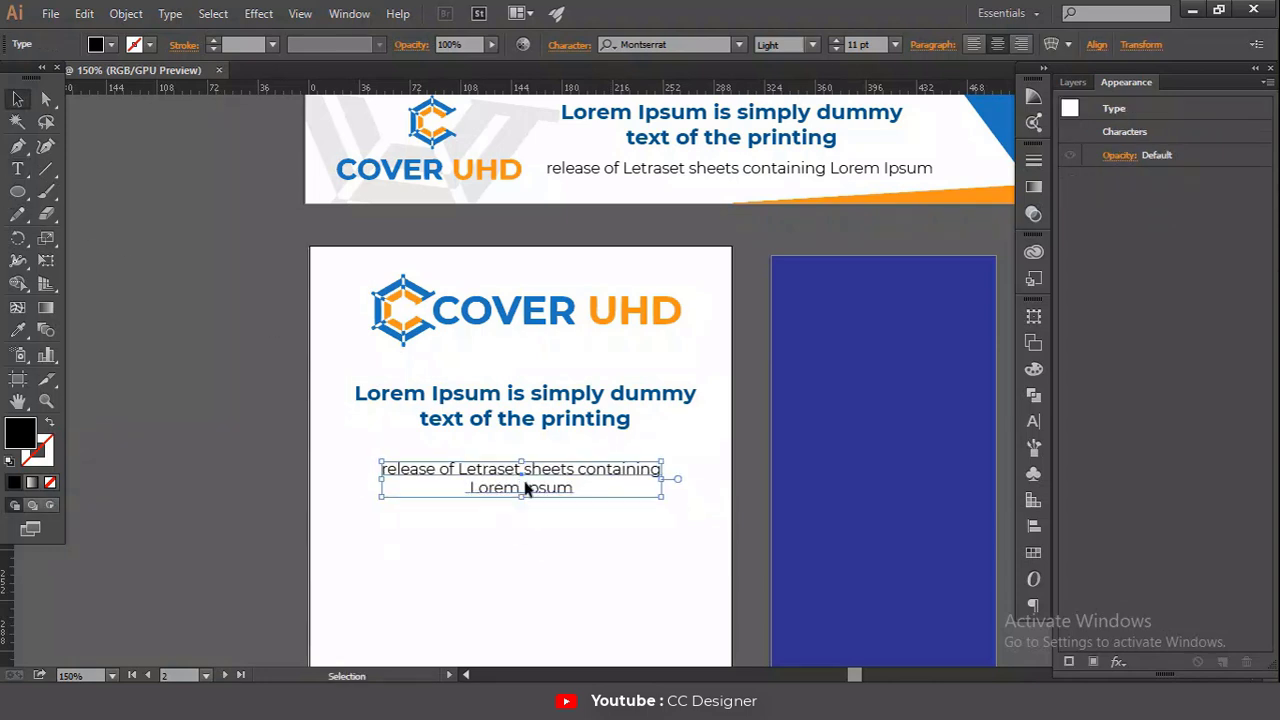
click(743, 504)
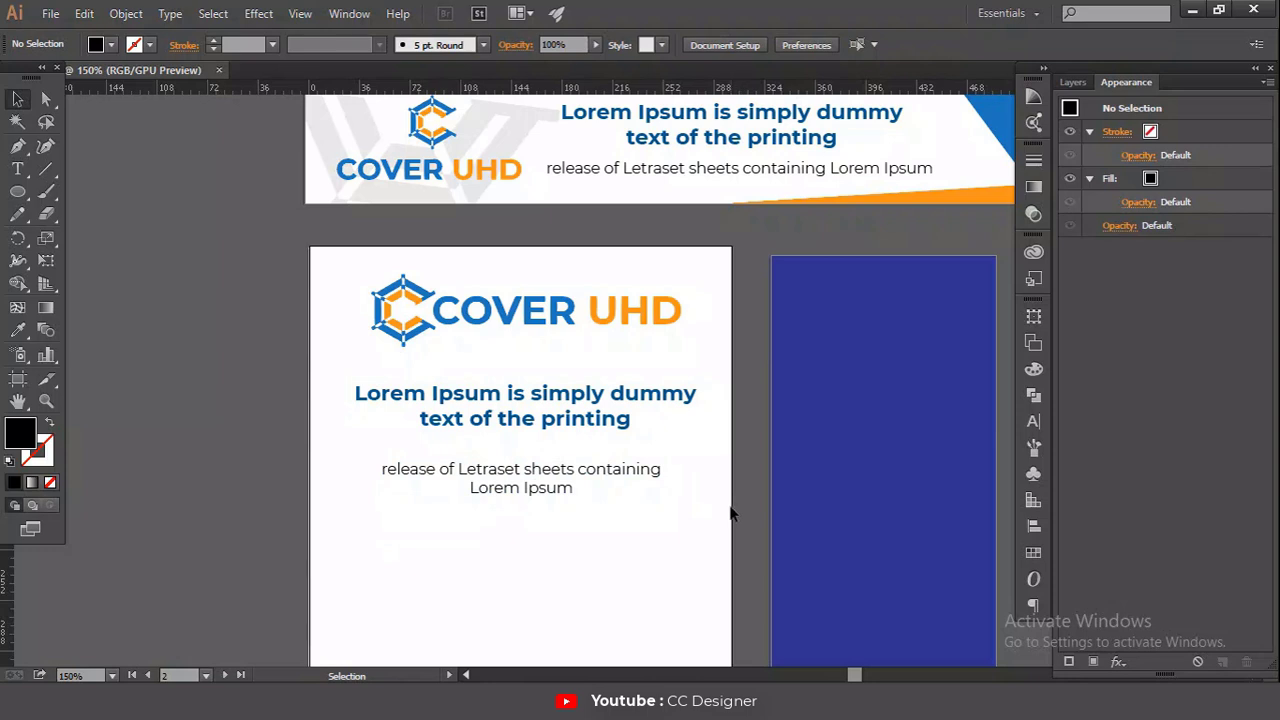
Step: Draw a full-width rectangle over the lower part of the vertical banner and lower its upper-left corner to slant the upper edge
scroll(688, 512, down, 3)
scroll(424, 432, up, 1)
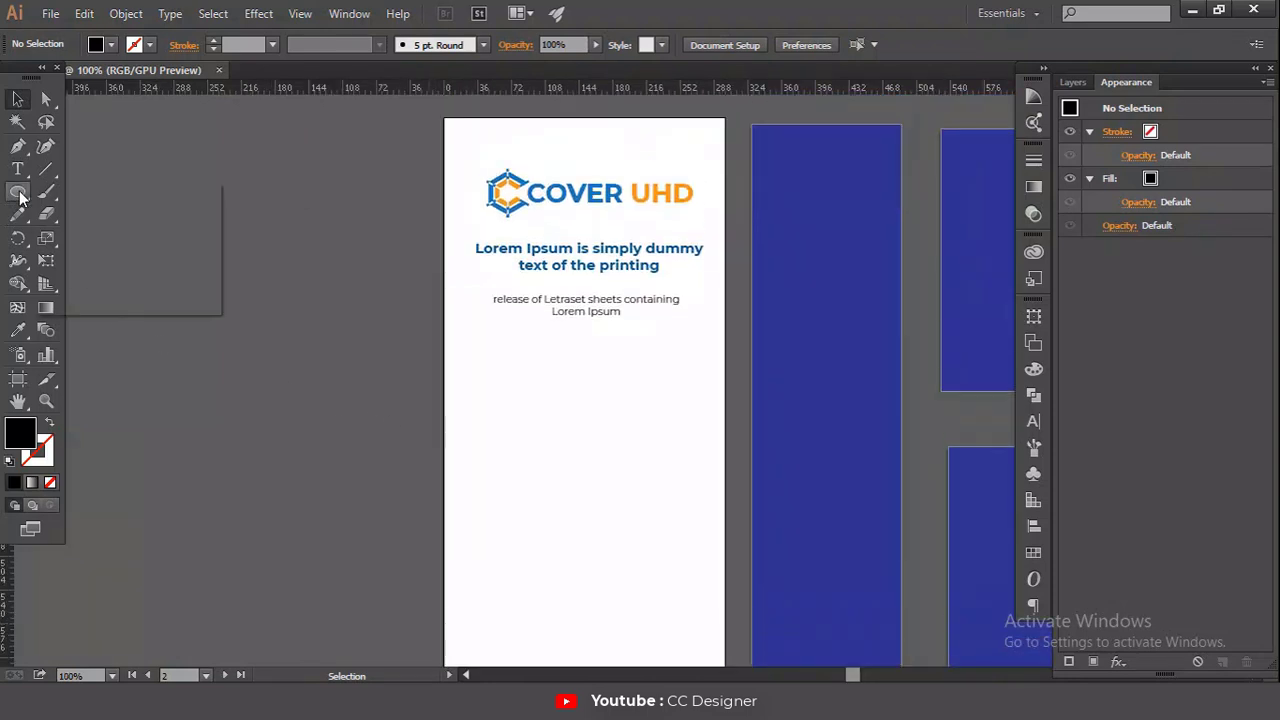
drag(17, 191, 70, 191)
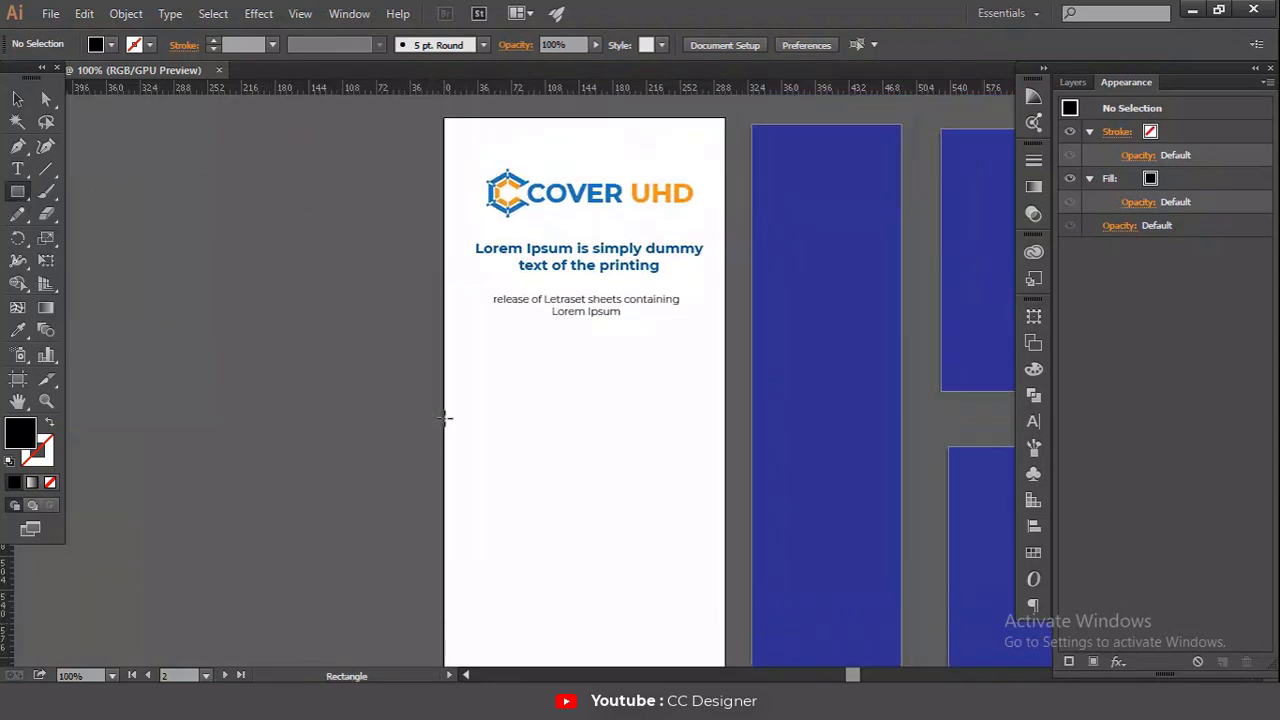
drag(444, 418, 724, 574)
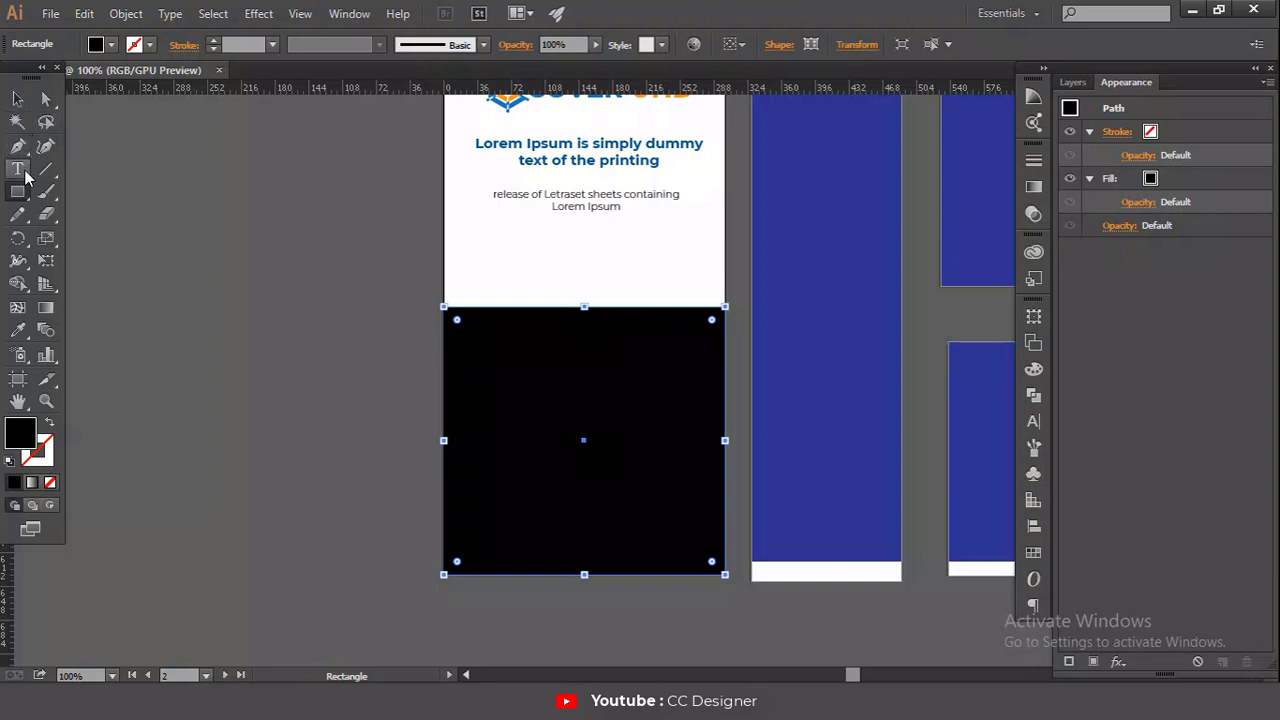
click(46, 98)
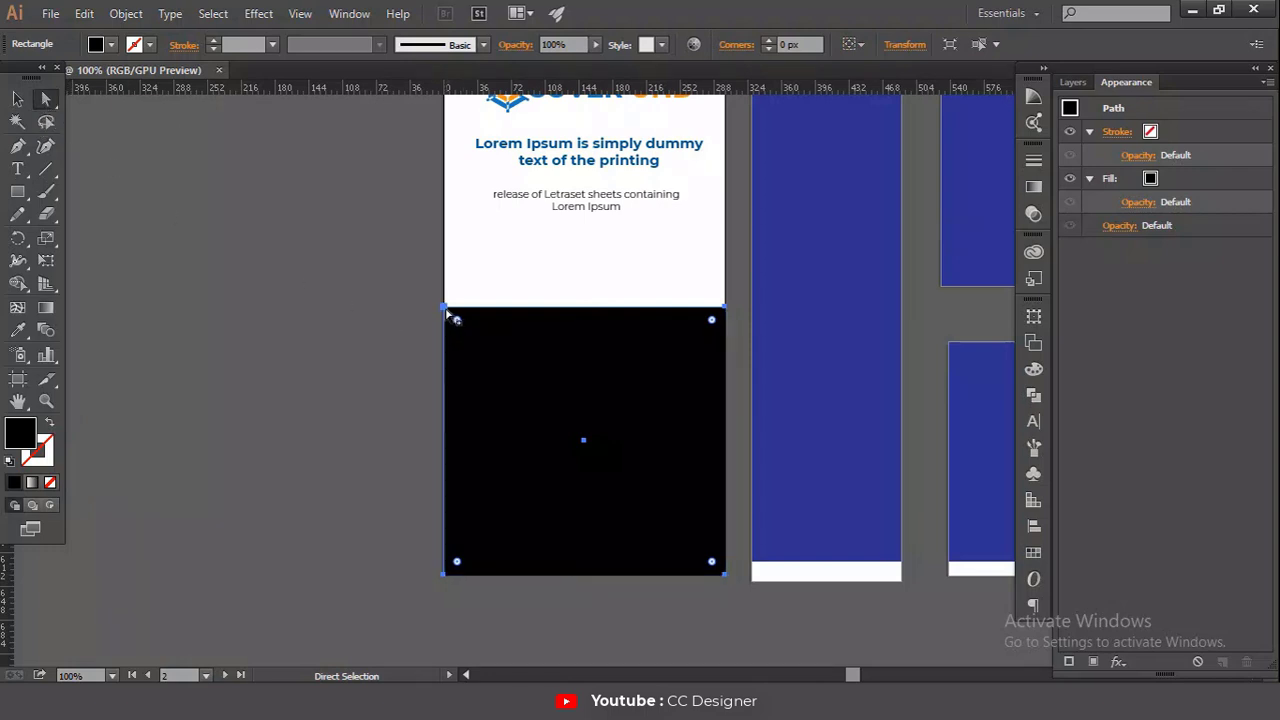
drag(450, 316, 449, 450)
click(407, 404)
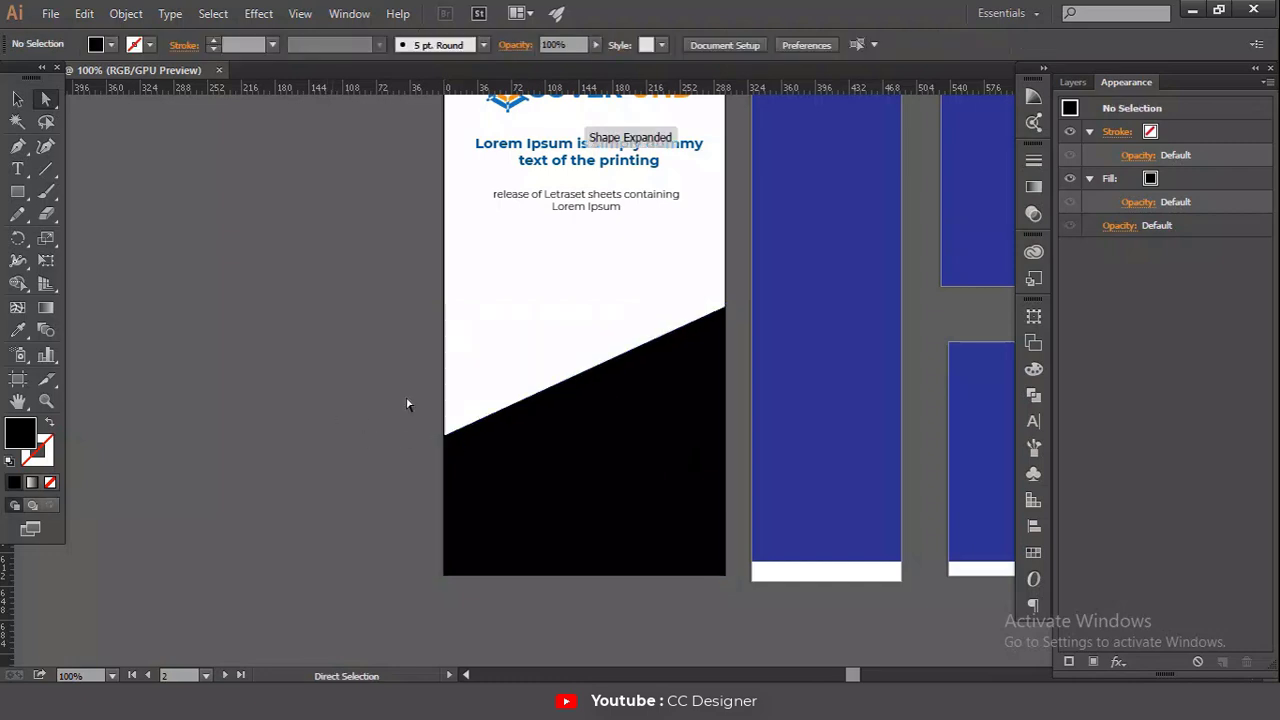
Step: Draw a narrow triangle with the Pen tool along the vertical banner's lower-left edge, overlapping the slanted shape
click(629, 380)
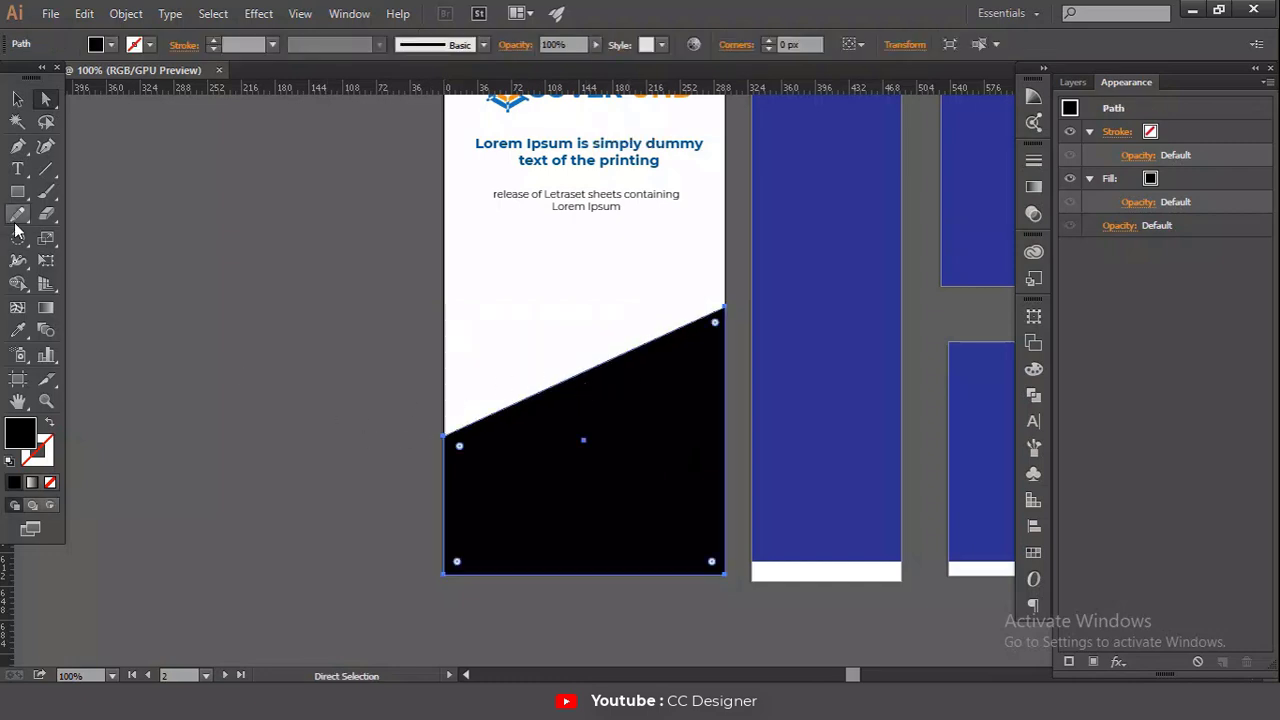
click(18, 146)
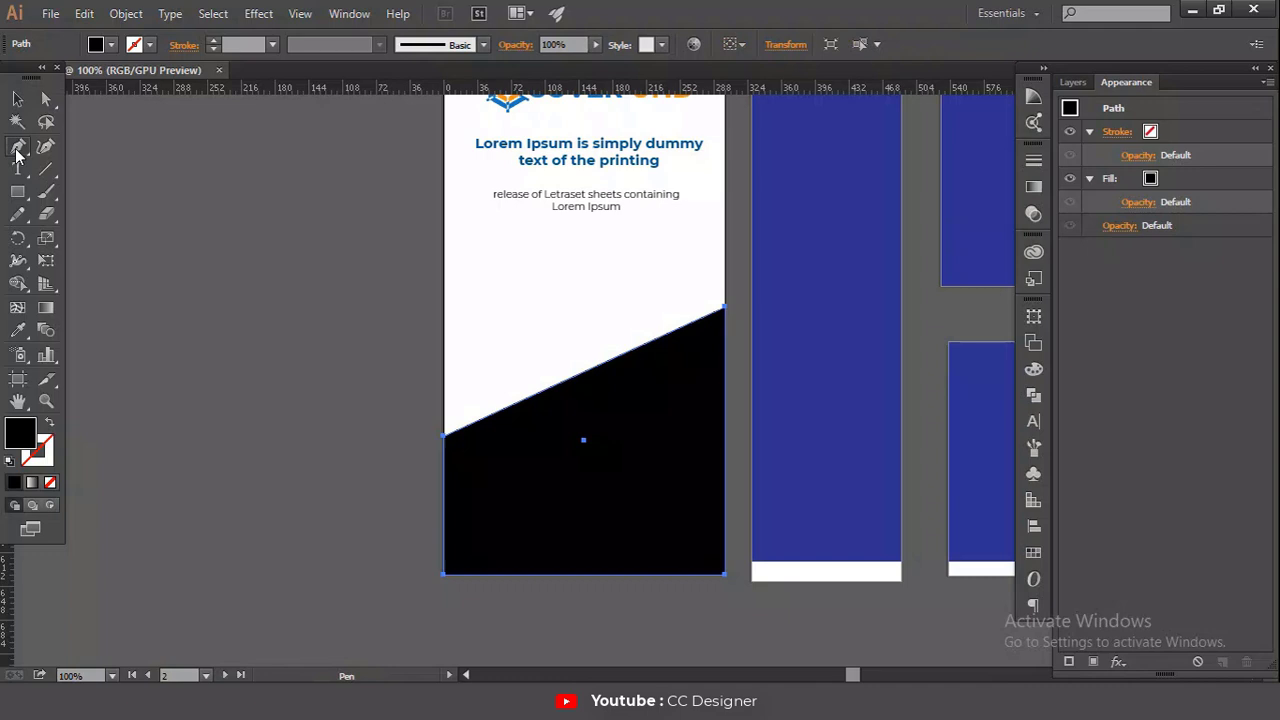
click(443, 290)
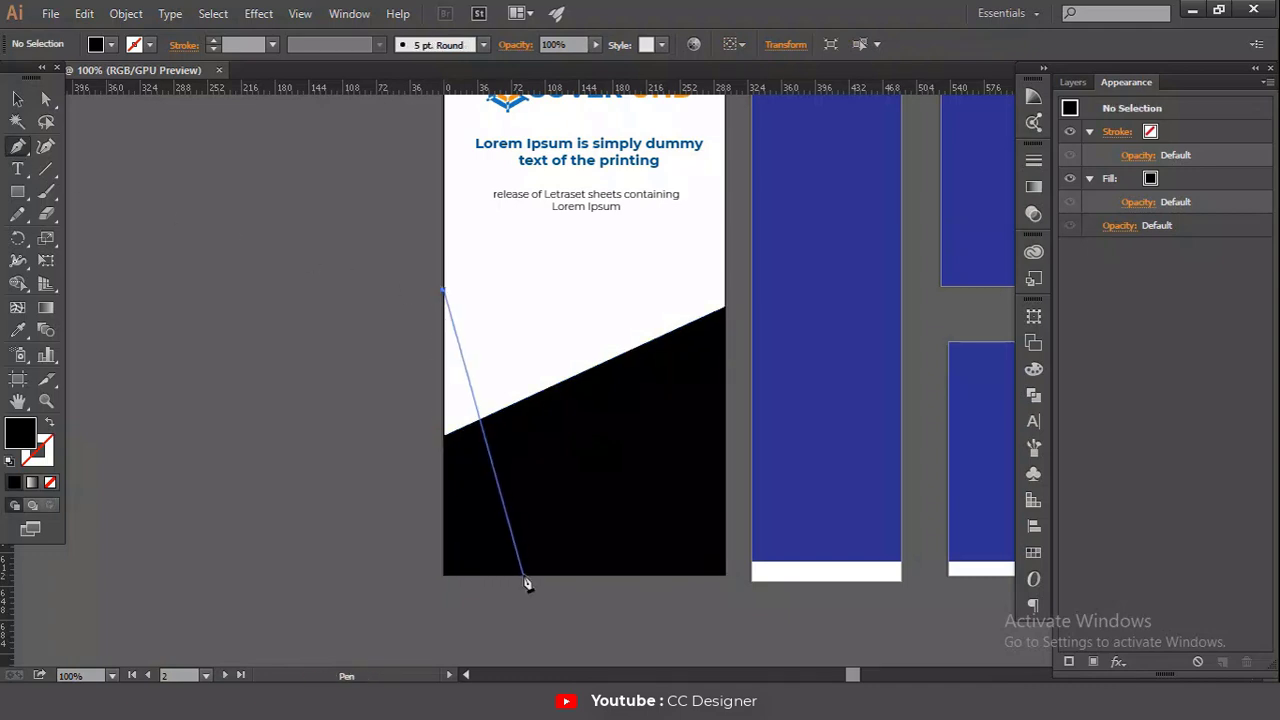
click(522, 573)
click(445, 574)
click(443, 290)
click(17, 99)
click(314, 226)
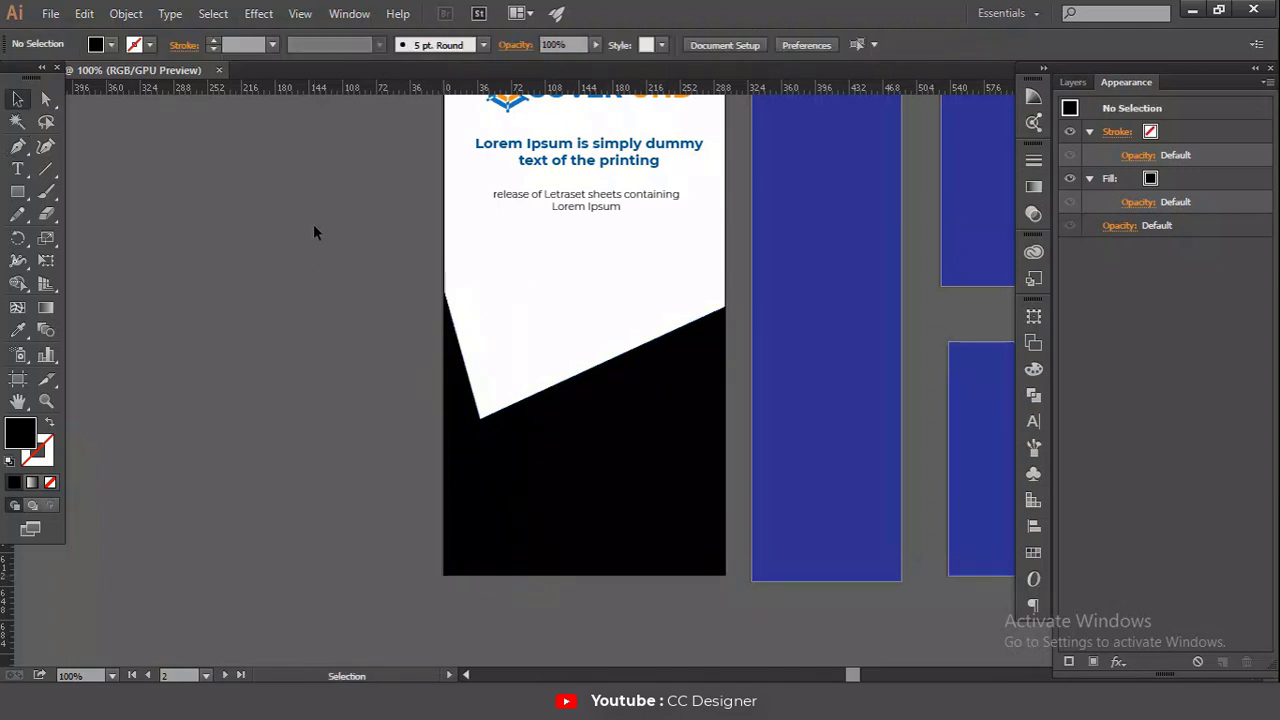
Step: Give the large slanted shape the blue sampled from the finished horizontal banner
key(ctrl+minus)
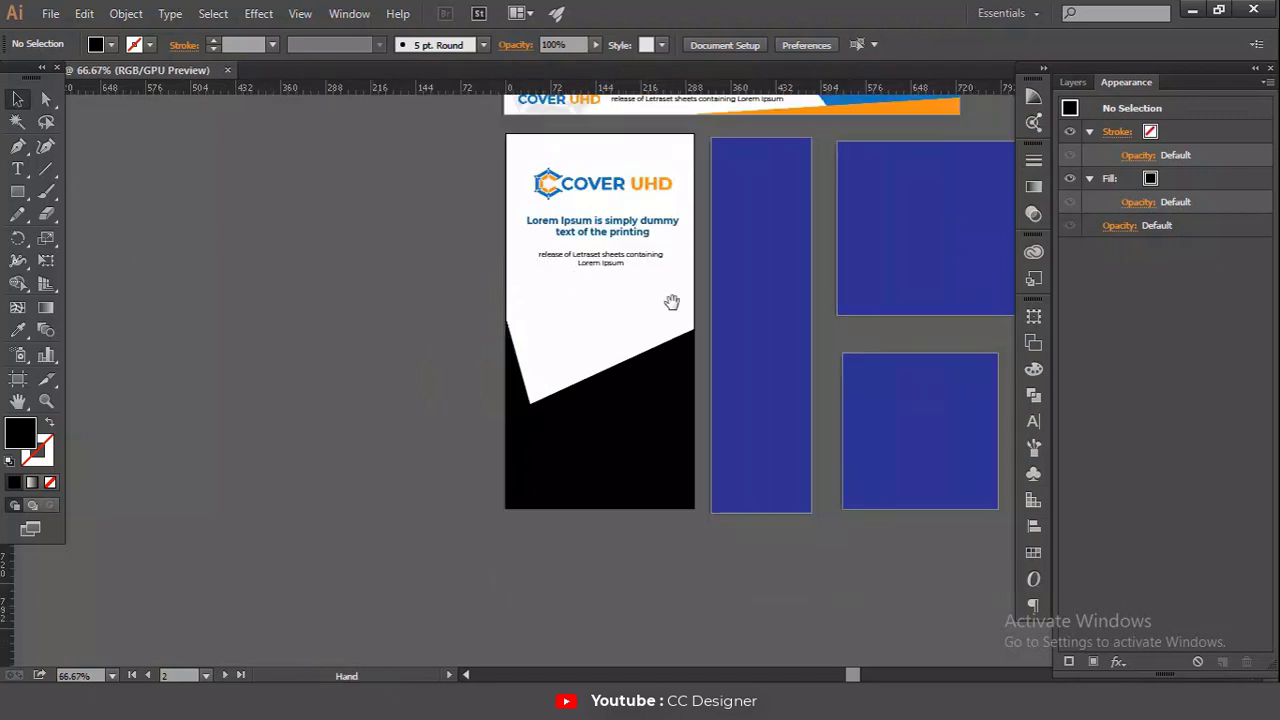
drag(666, 300, 536, 448)
click(556, 512)
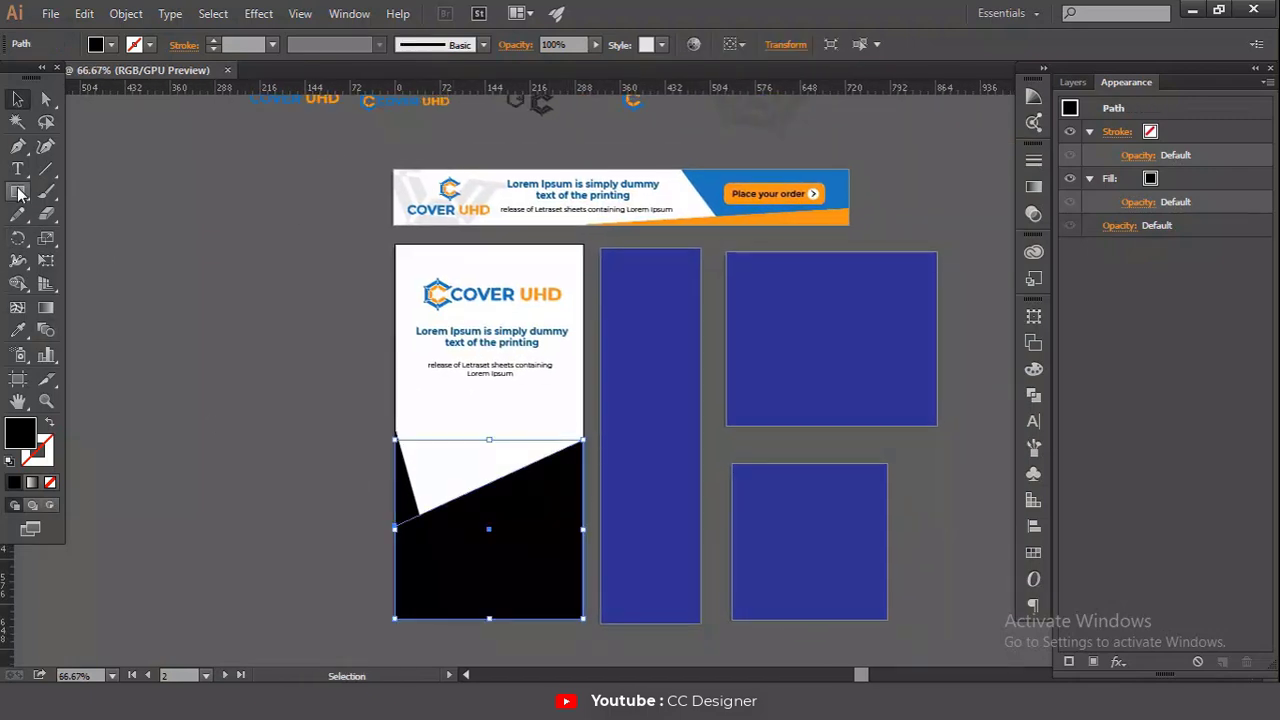
click(17, 330)
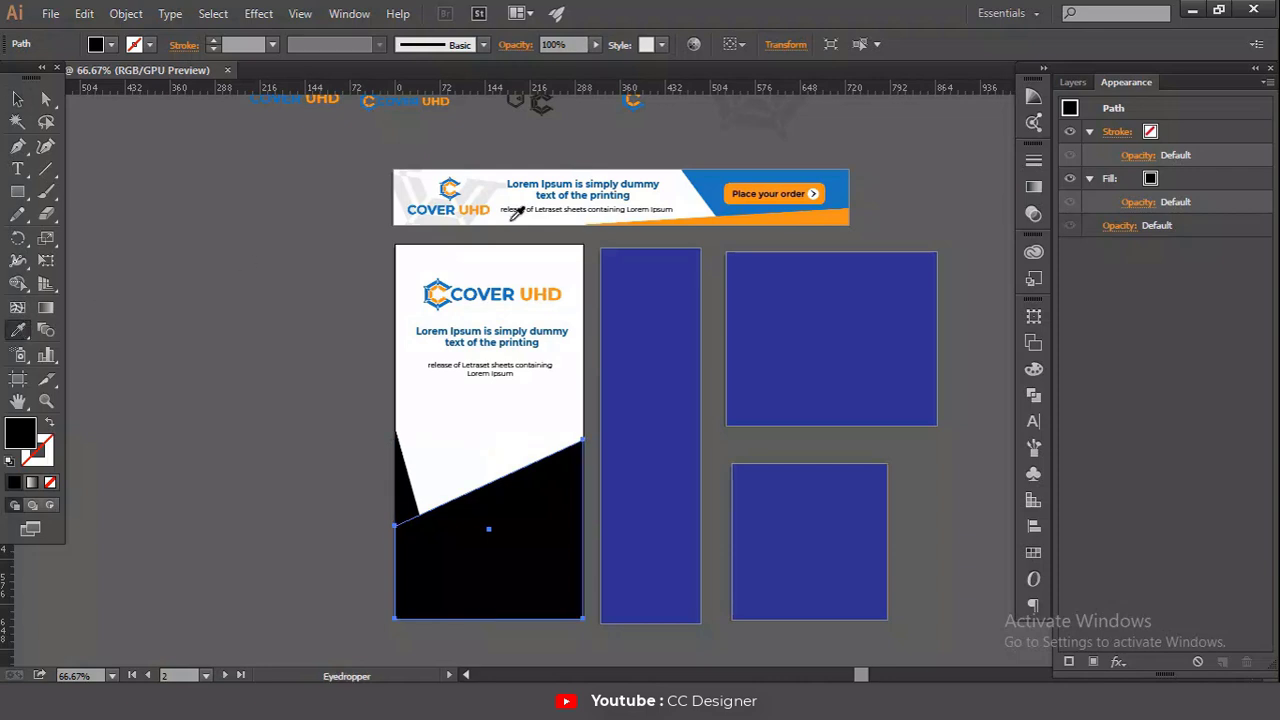
click(711, 178)
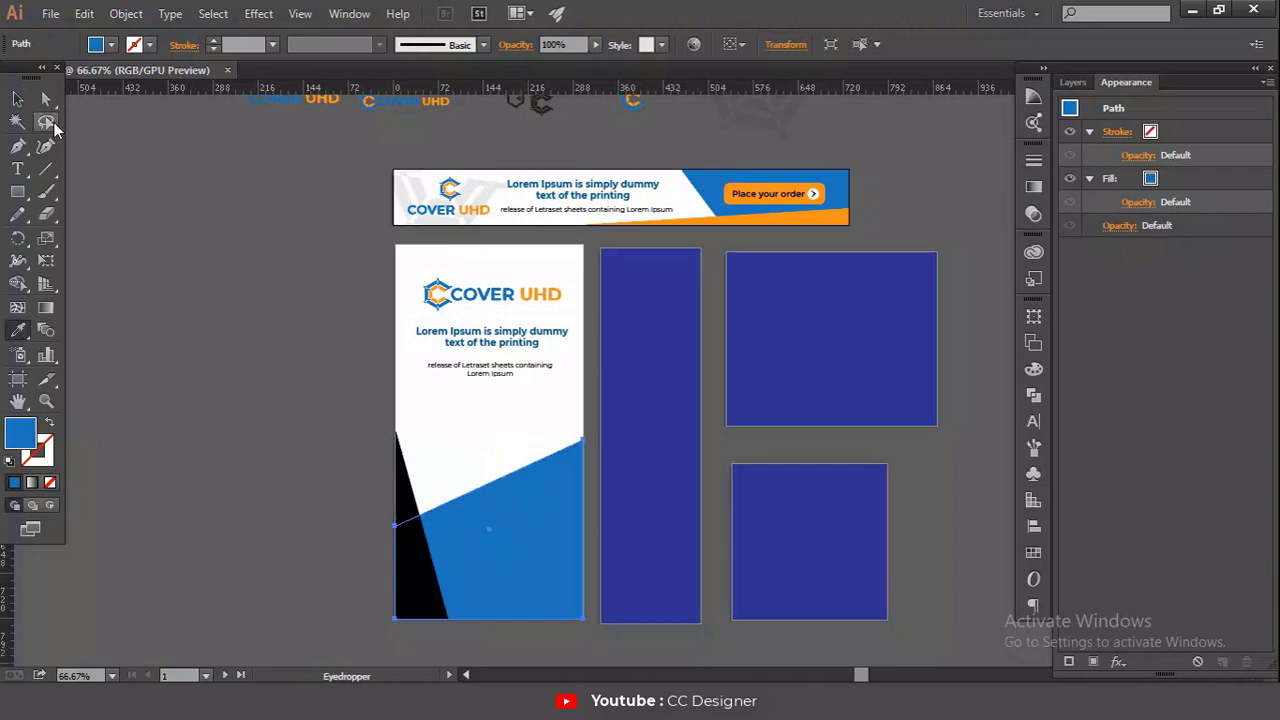
click(17, 99)
click(200, 294)
Step: Give the narrow triangle the orange sampled from the finished horizontal banner
click(413, 515)
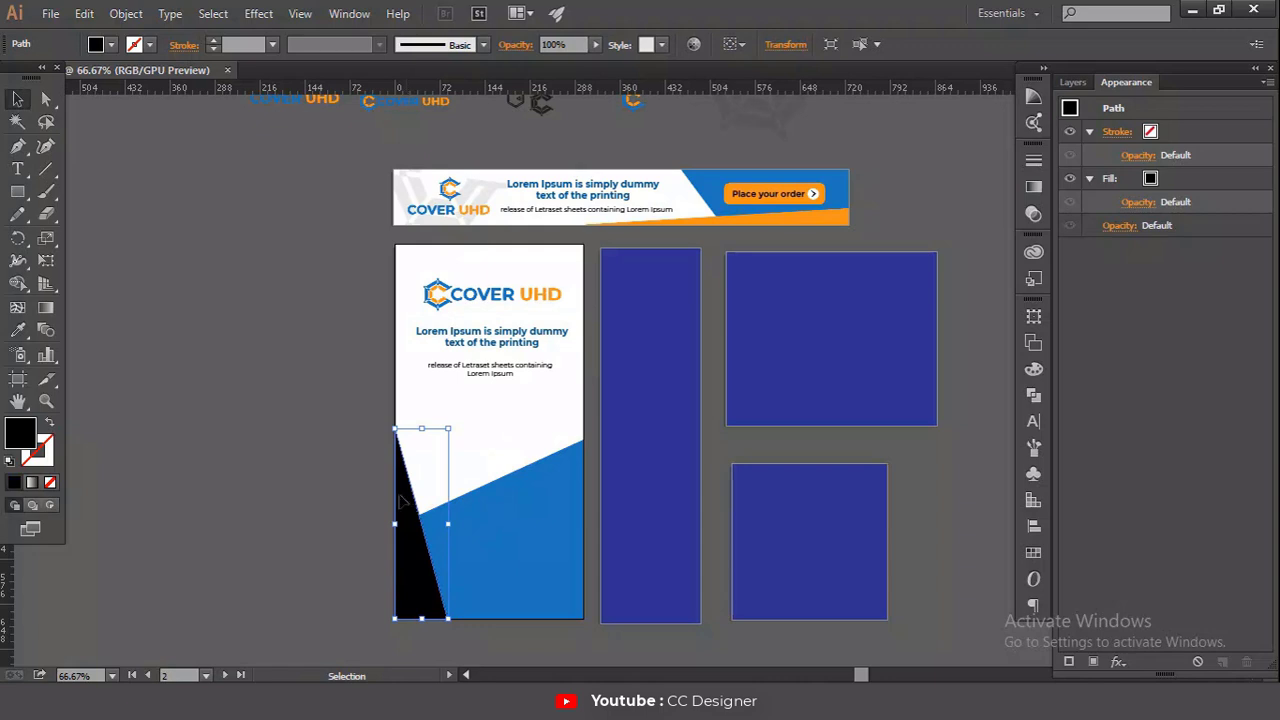
click(17, 330)
click(828, 219)
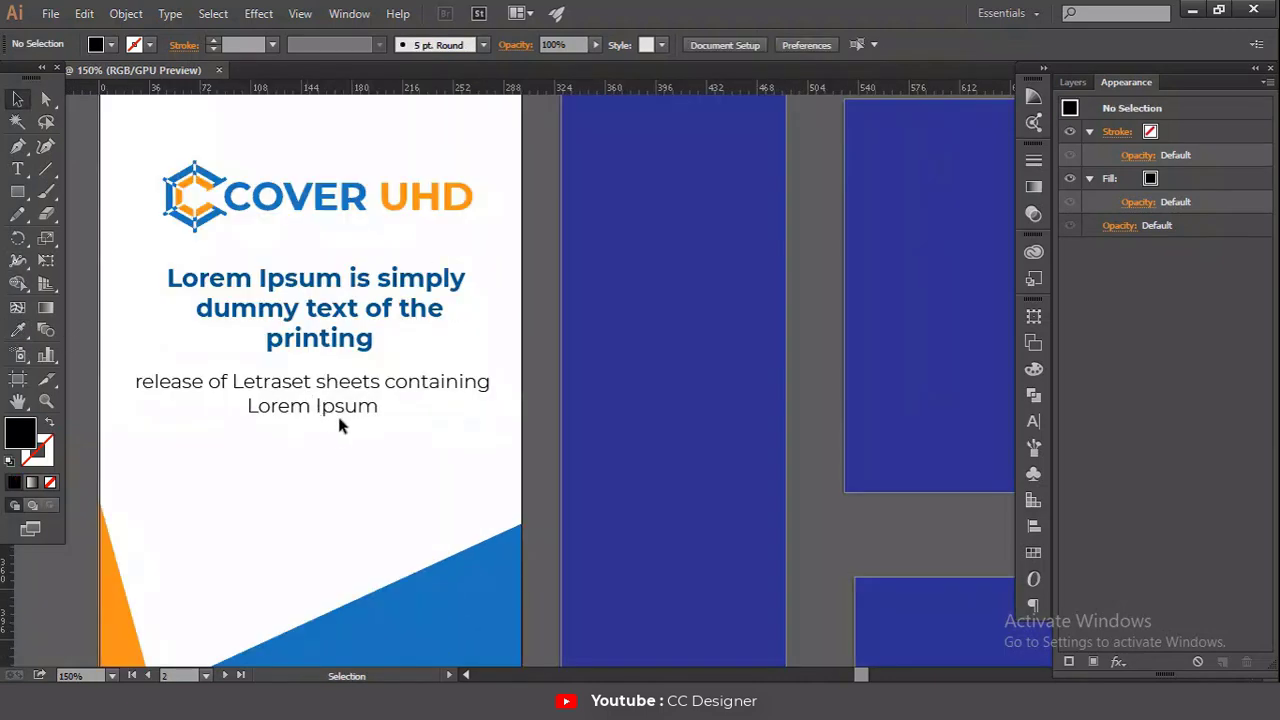
Step: Try to select the "Place your order" button on the horizontal banner, and undo the accidental shift of the blue shape behind it
scroll(338, 425, down, 3)
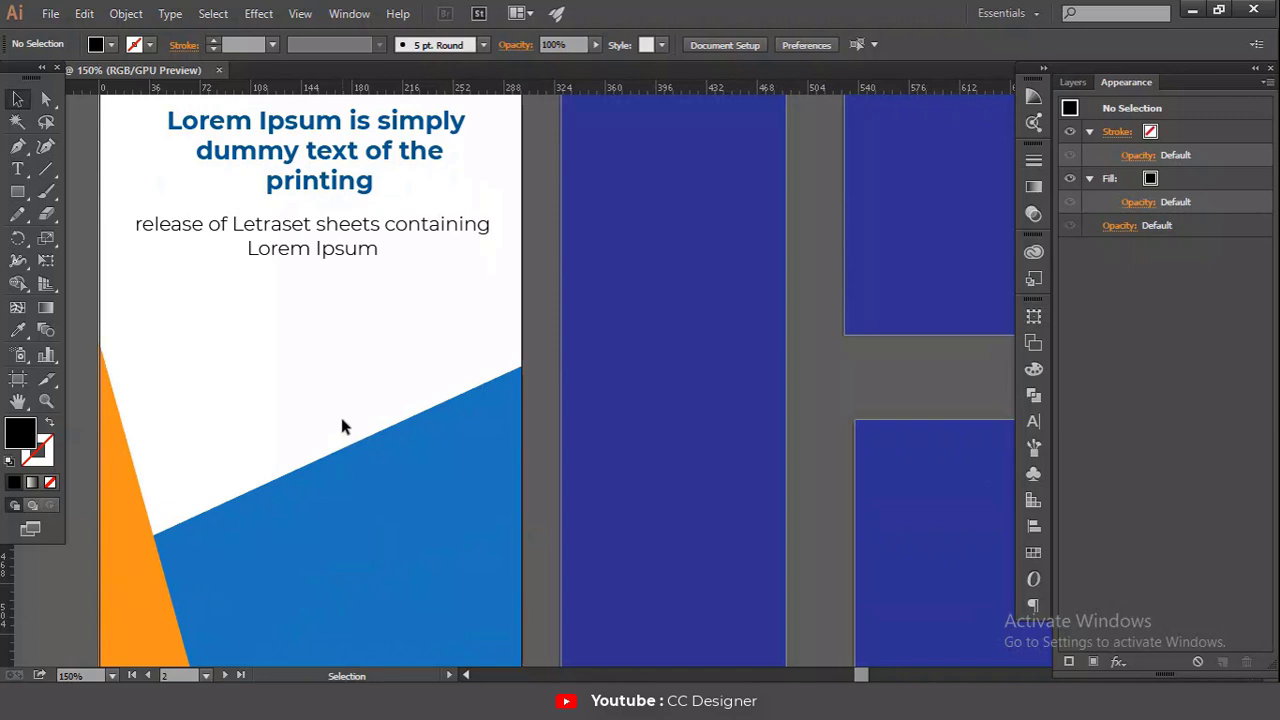
scroll(340, 422, down, 3)
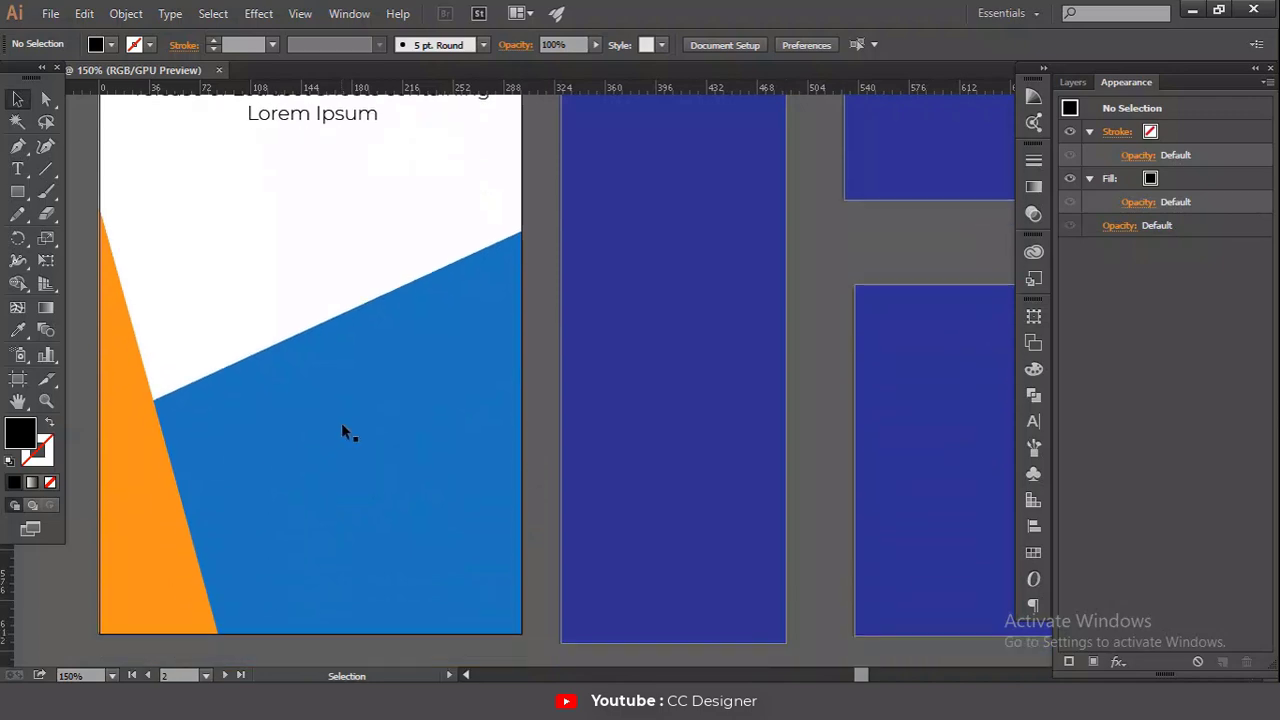
scroll(341, 422, up, 2)
drag(655, 274, 646, 629)
drag(645, 447, 389, 526)
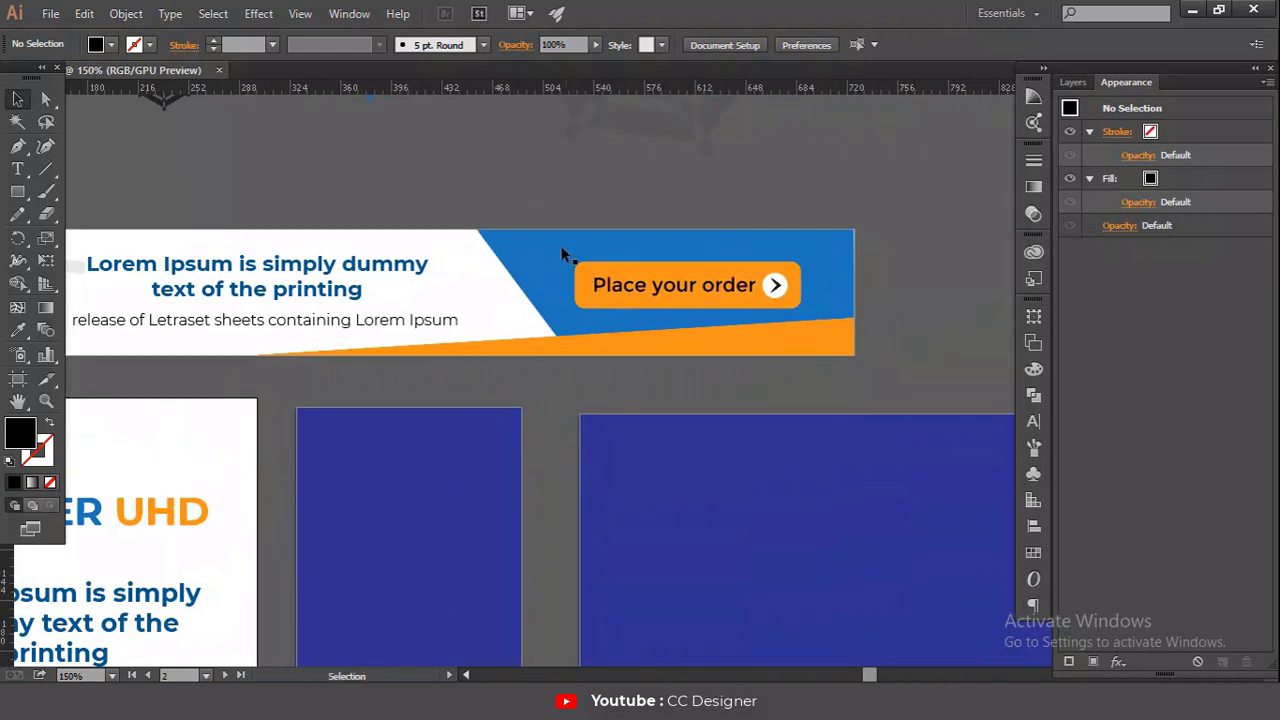
drag(563, 251, 643, 290)
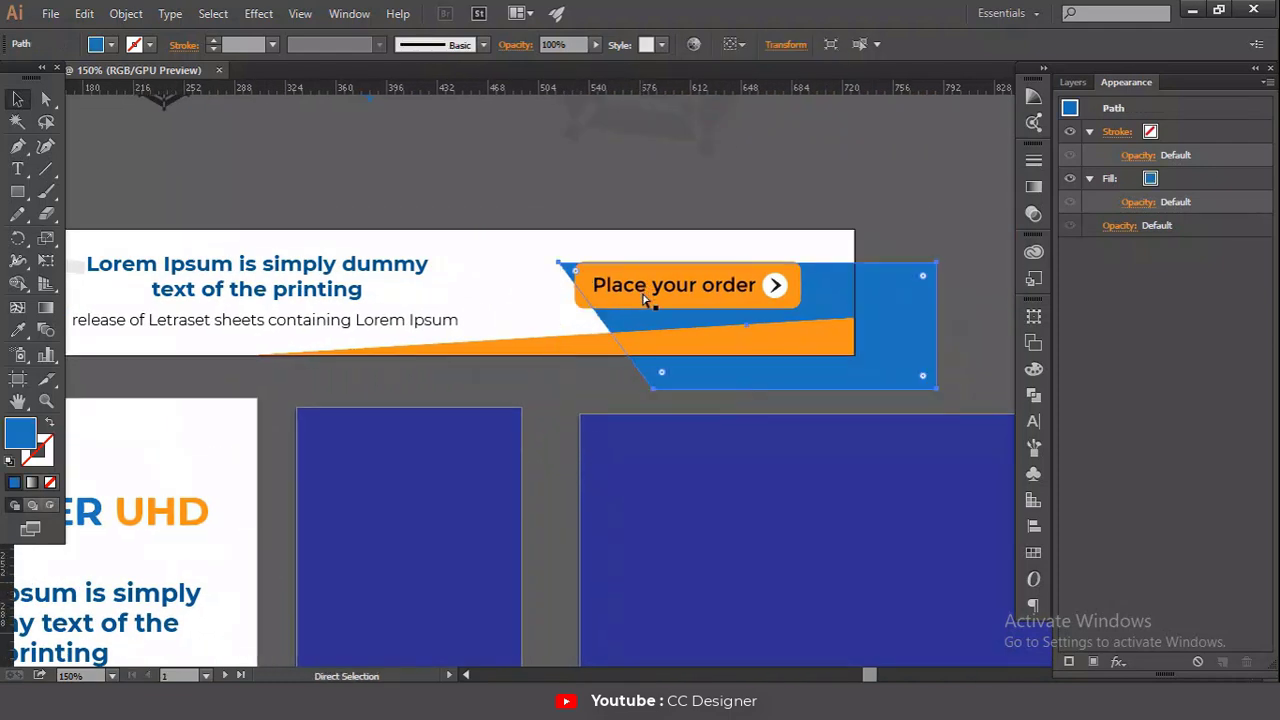
key(ctrl+z)
key(ctrl+shift+a)
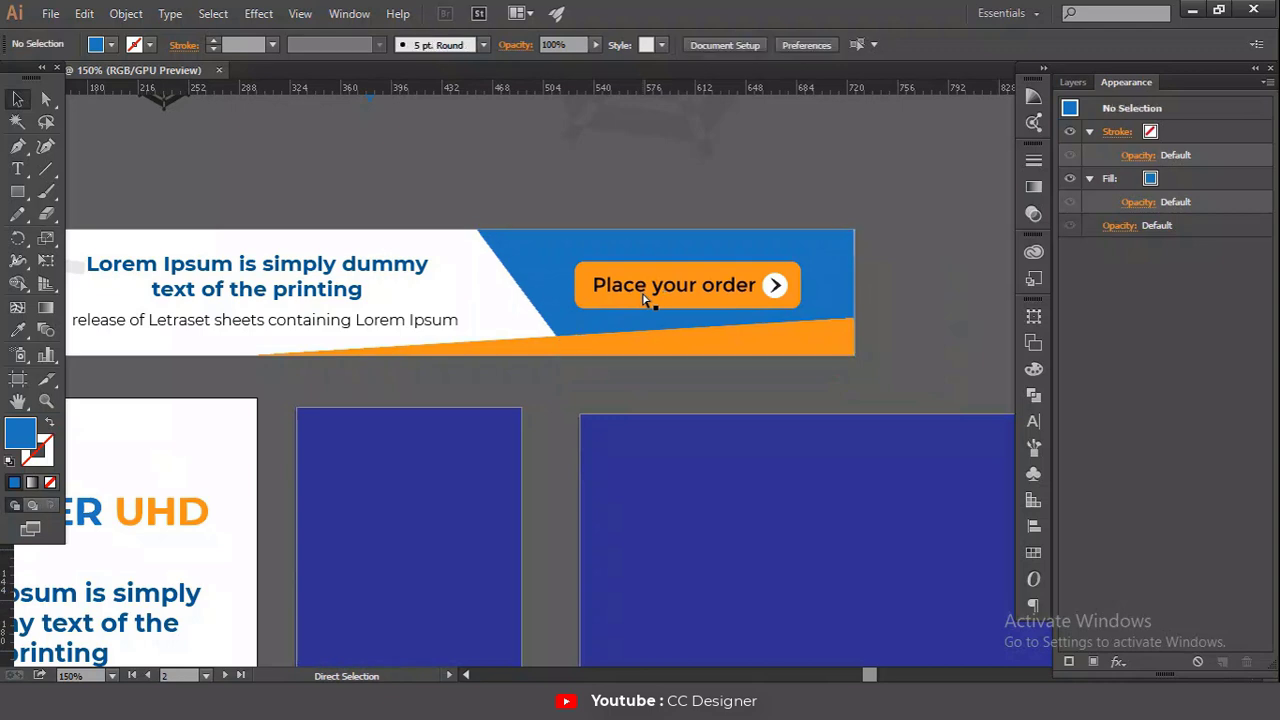
Step: Copy the "Place your order" button onto the vertical banner, bring it to the front, and place it over the blue shape
drag(750, 306, 588, 254)
drag(574, 209, 472, 605)
scroll(490, 540, down, 5)
right_click(427, 409)
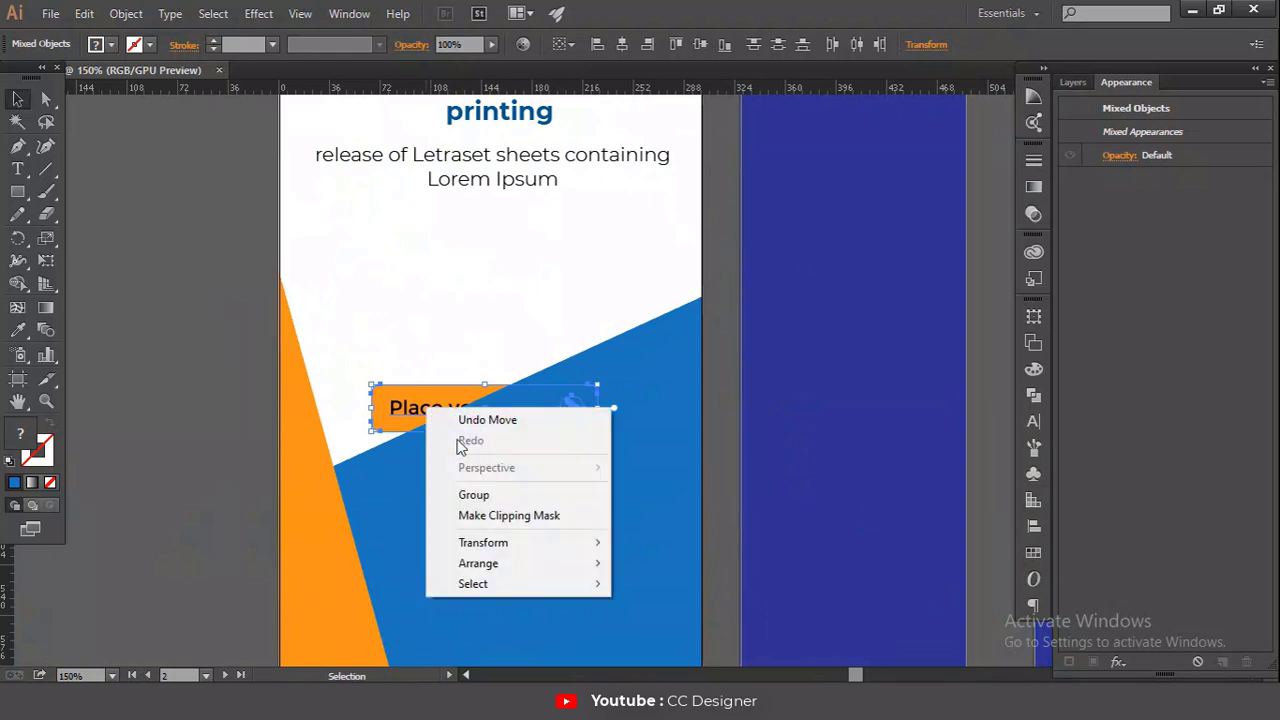
mouse_move(490, 563)
click(655, 564)
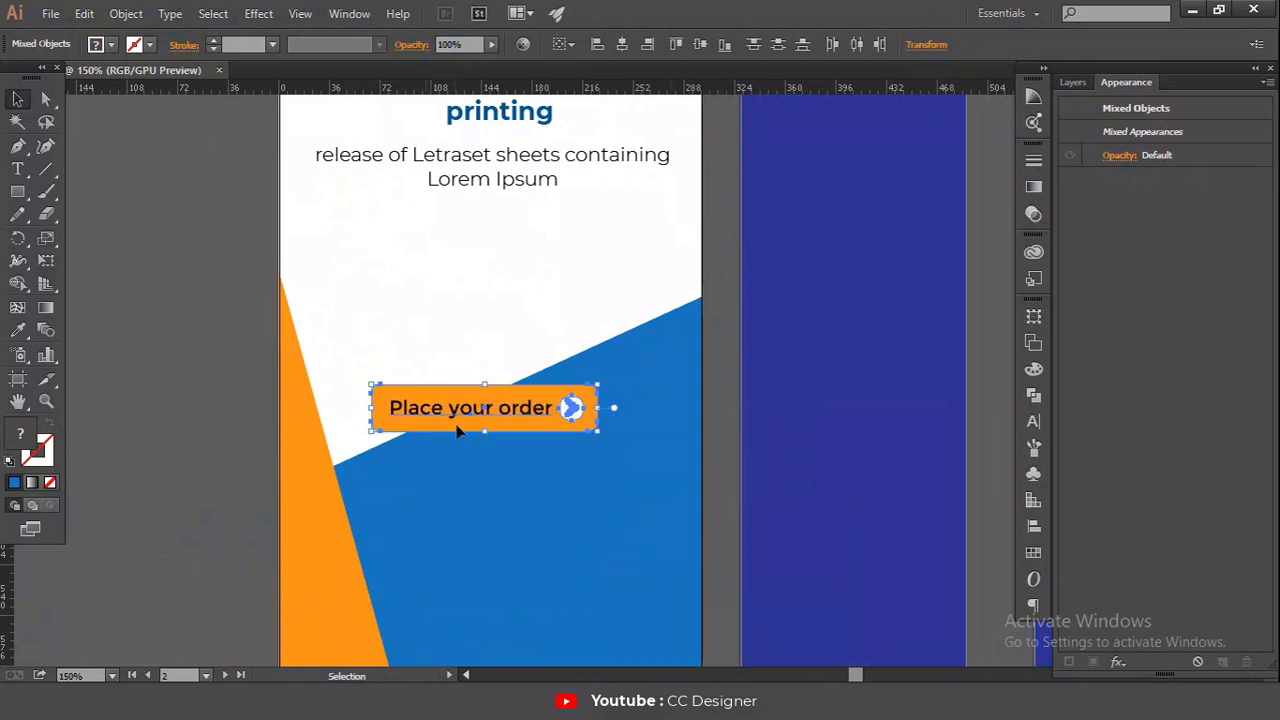
drag(459, 447, 477, 604)
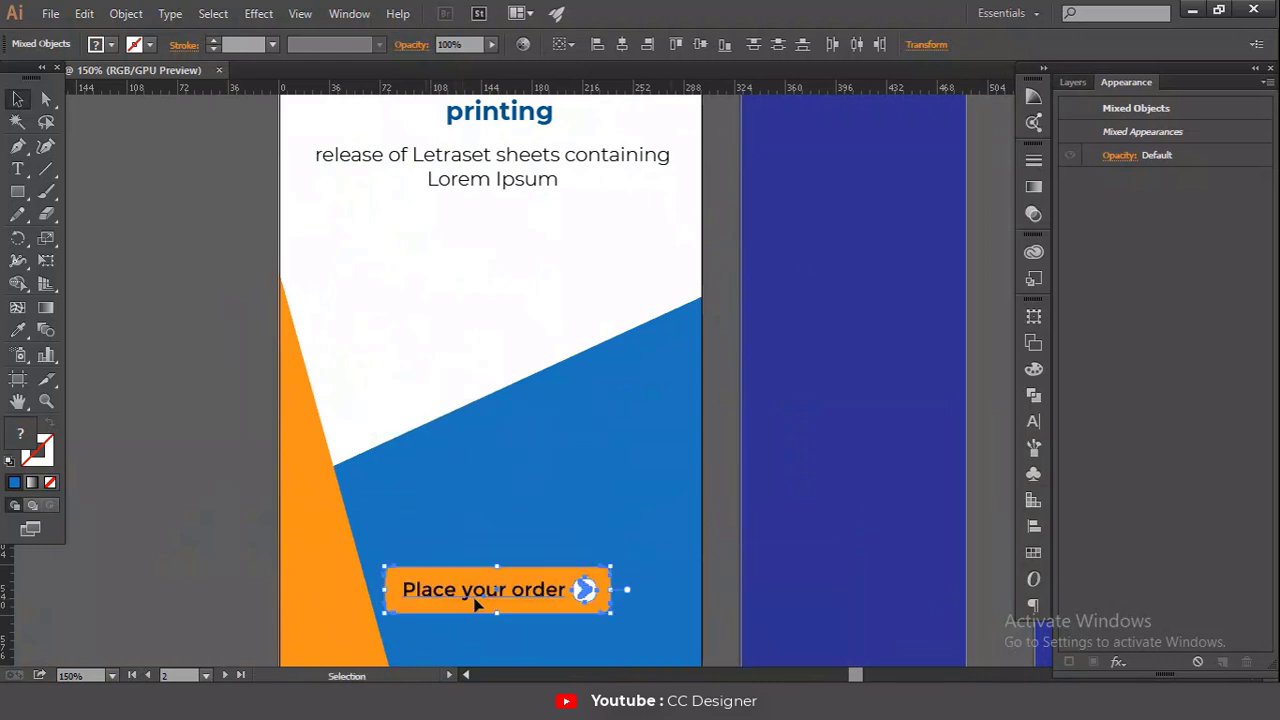
Step: Place the faint 10% opacity C watermark from above the banners onto the vertical banner, overlapping its left edge near the text
scroll(486, 582, down, 4)
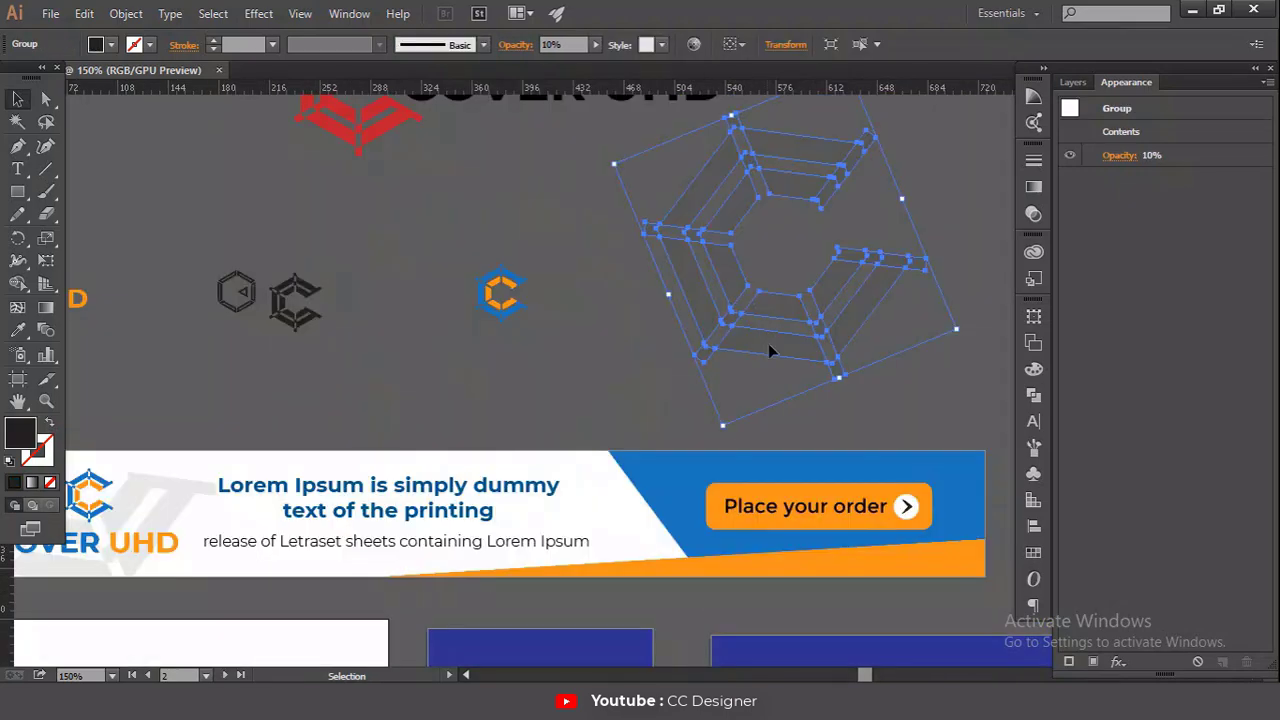
drag(768, 343, 348, 527)
drag(320, 570, 560, 267)
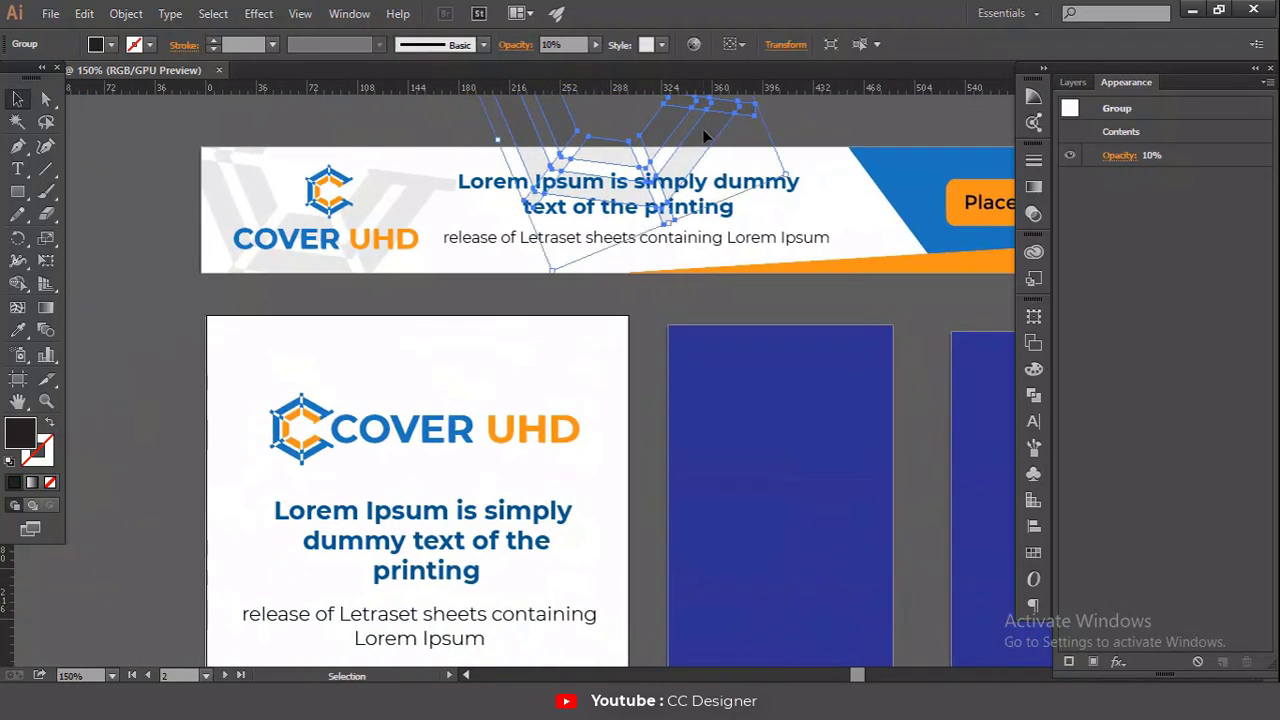
drag(706, 133, 268, 525)
scroll(309, 414, down, 7)
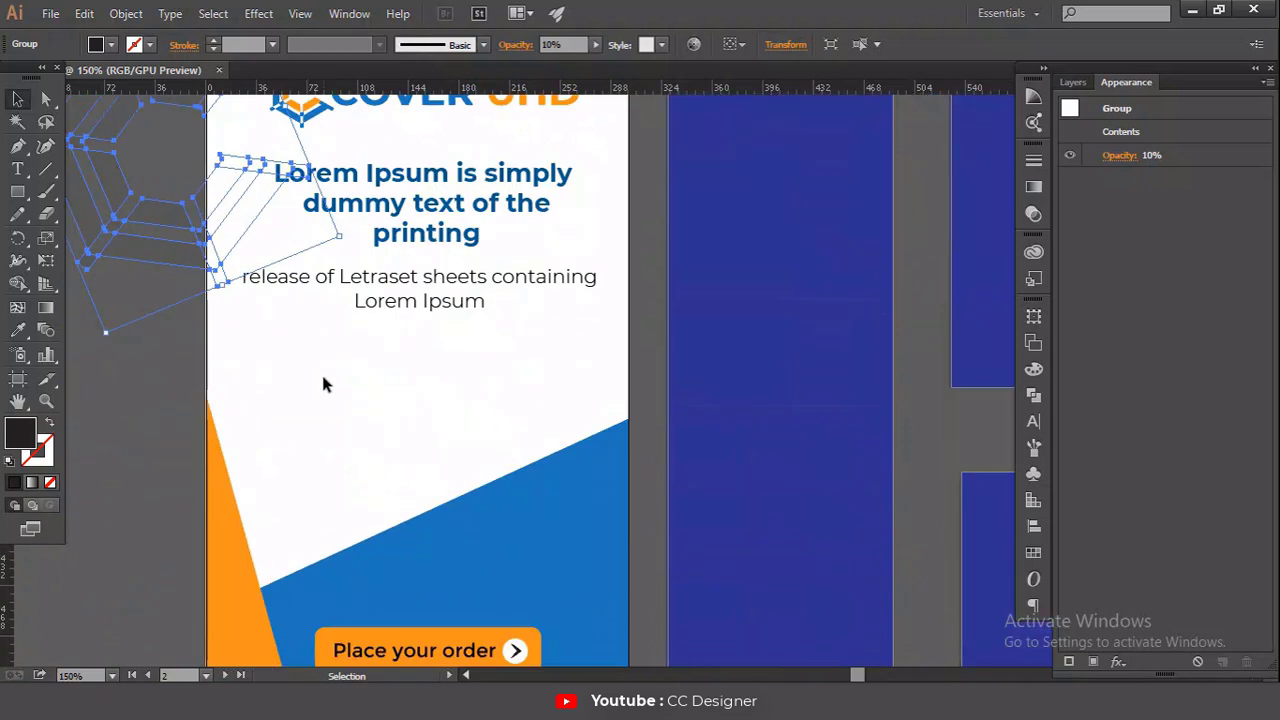
drag(236, 277, 350, 553)
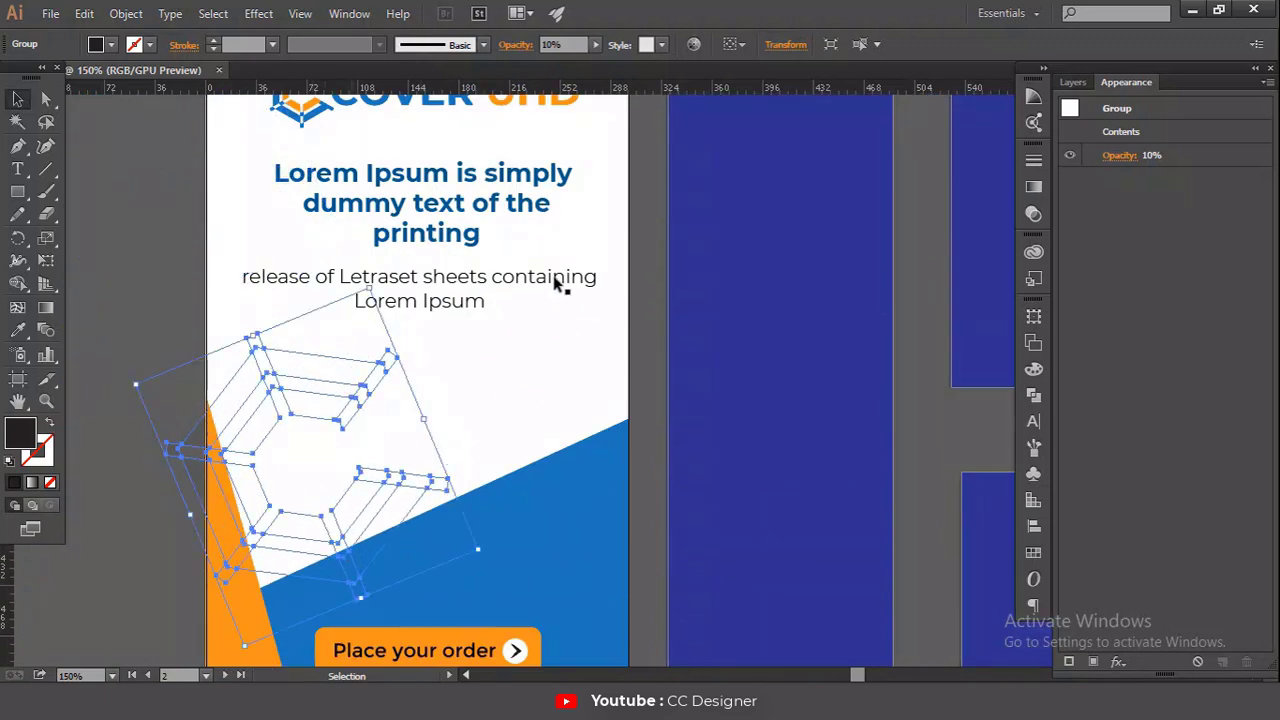
scroll(600, 245, up, 5)
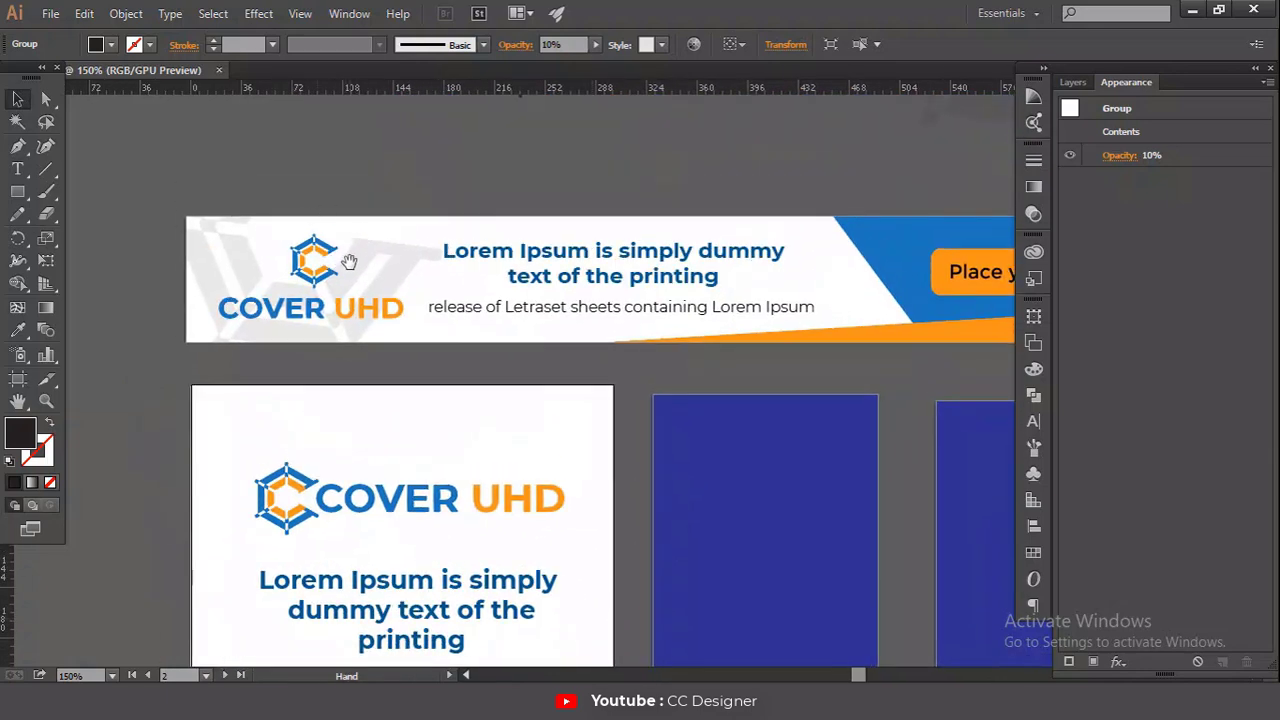
drag(388, 537, 518, 222)
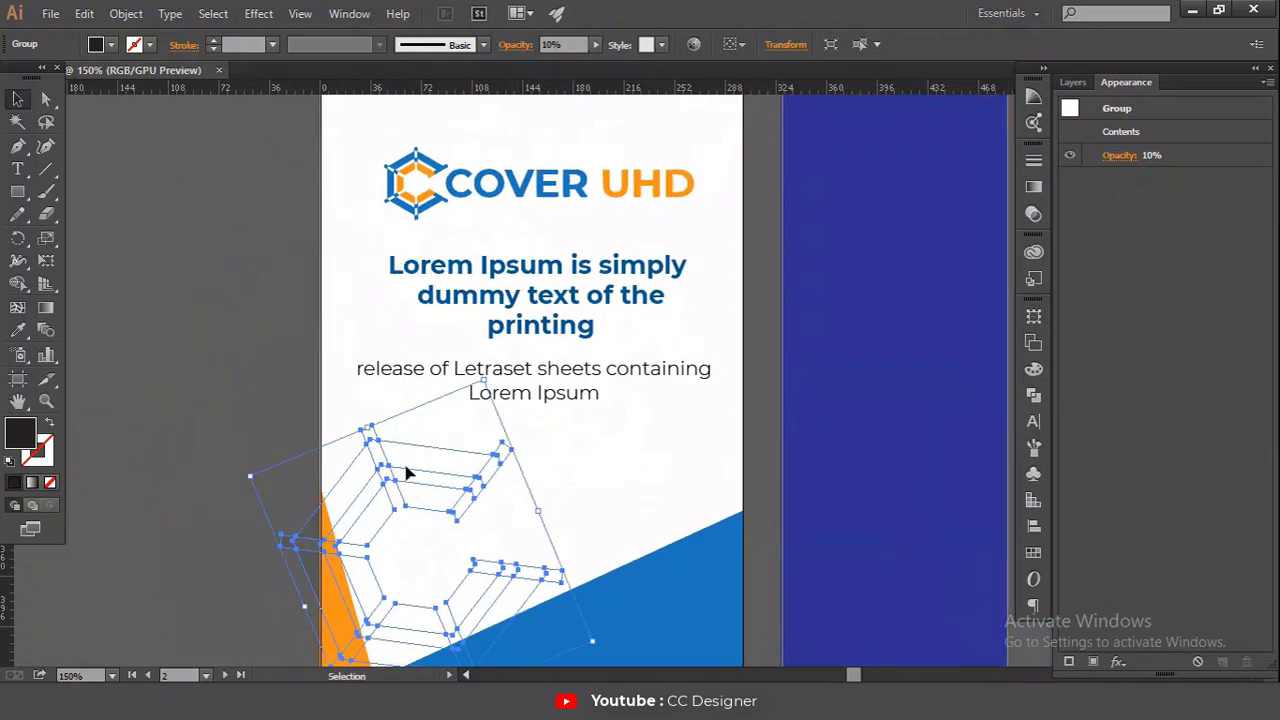
drag(407, 472, 437, 365)
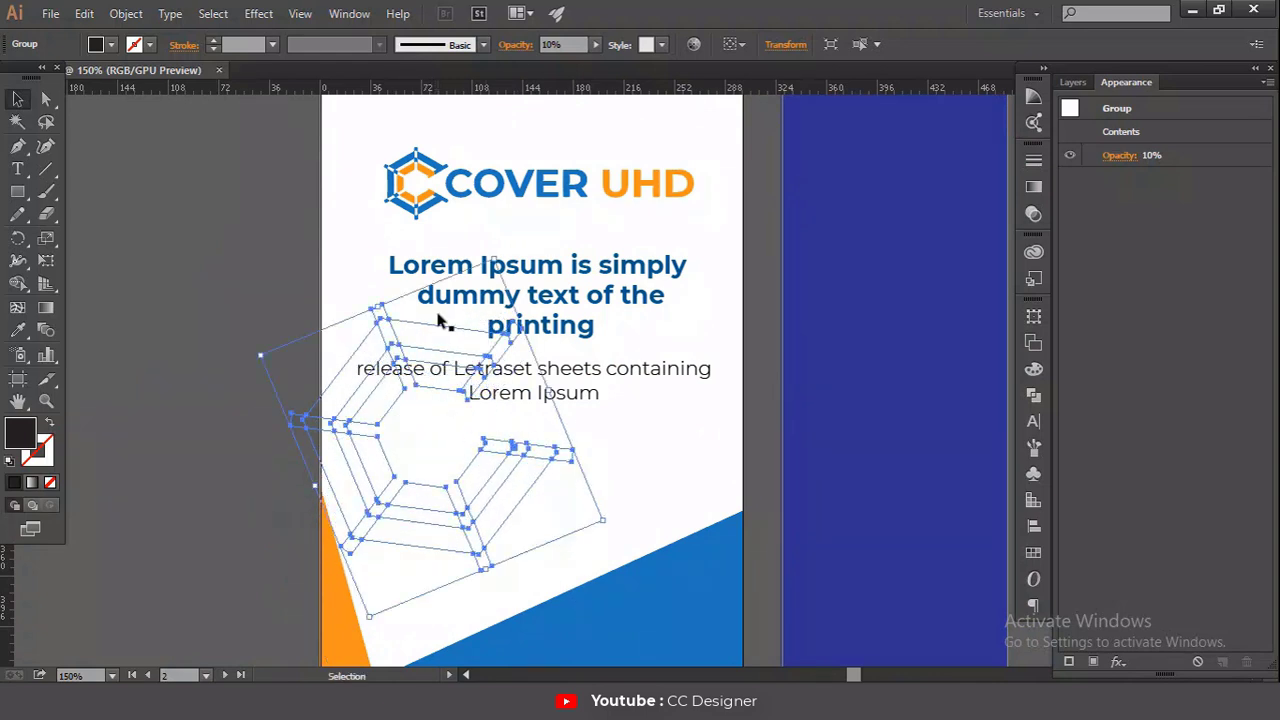
Step: Bring the C watermark on the vertical banner to the front of the stacking order
right_click(479, 484)
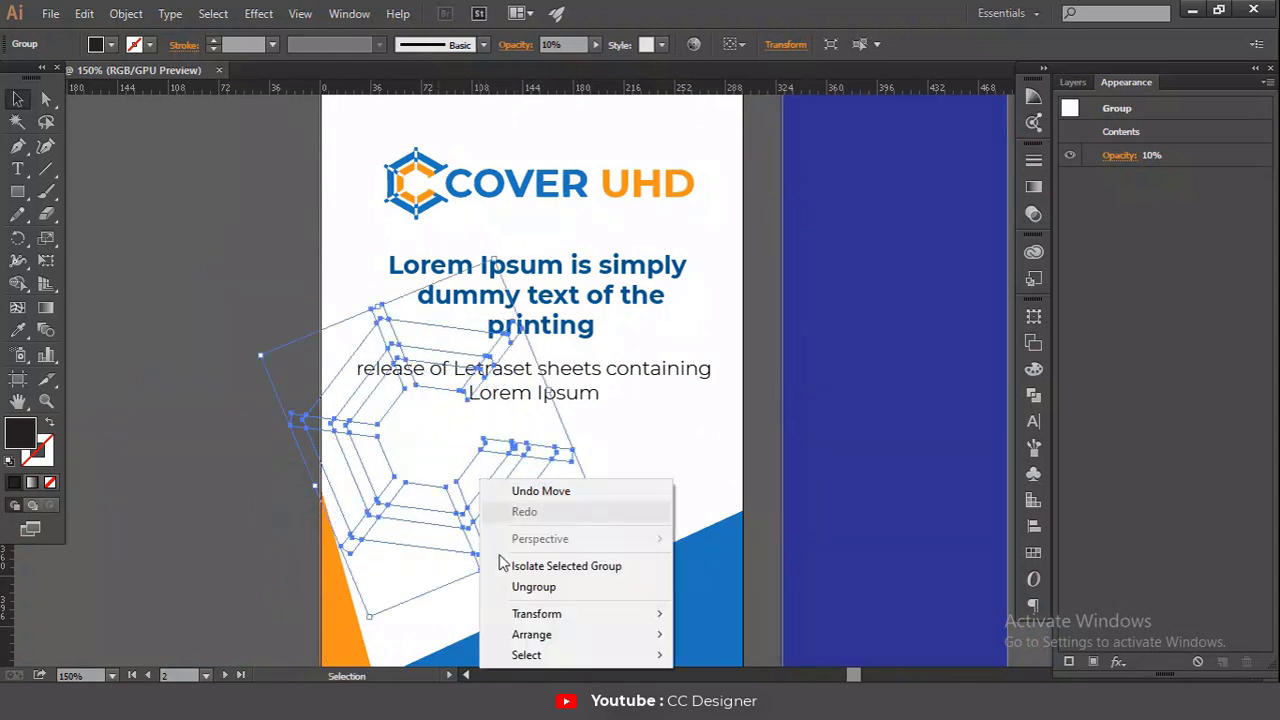
mouse_move(636, 635)
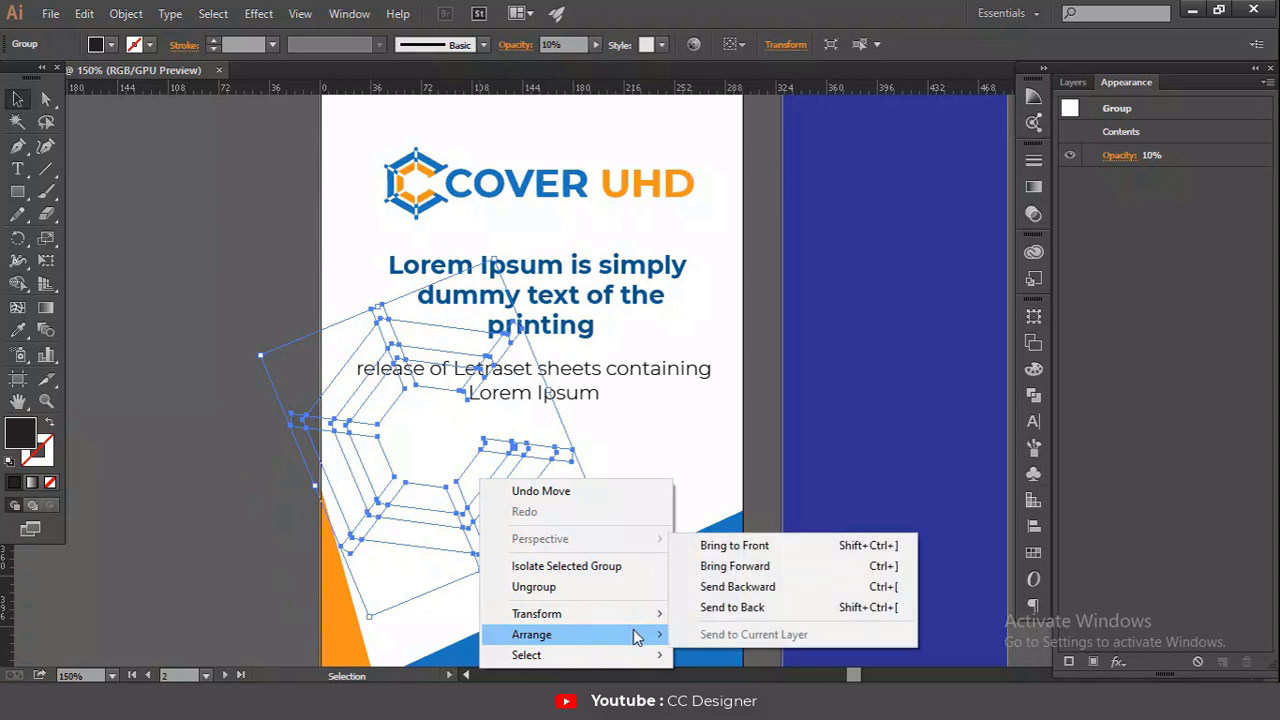
click(734, 545)
click(207, 503)
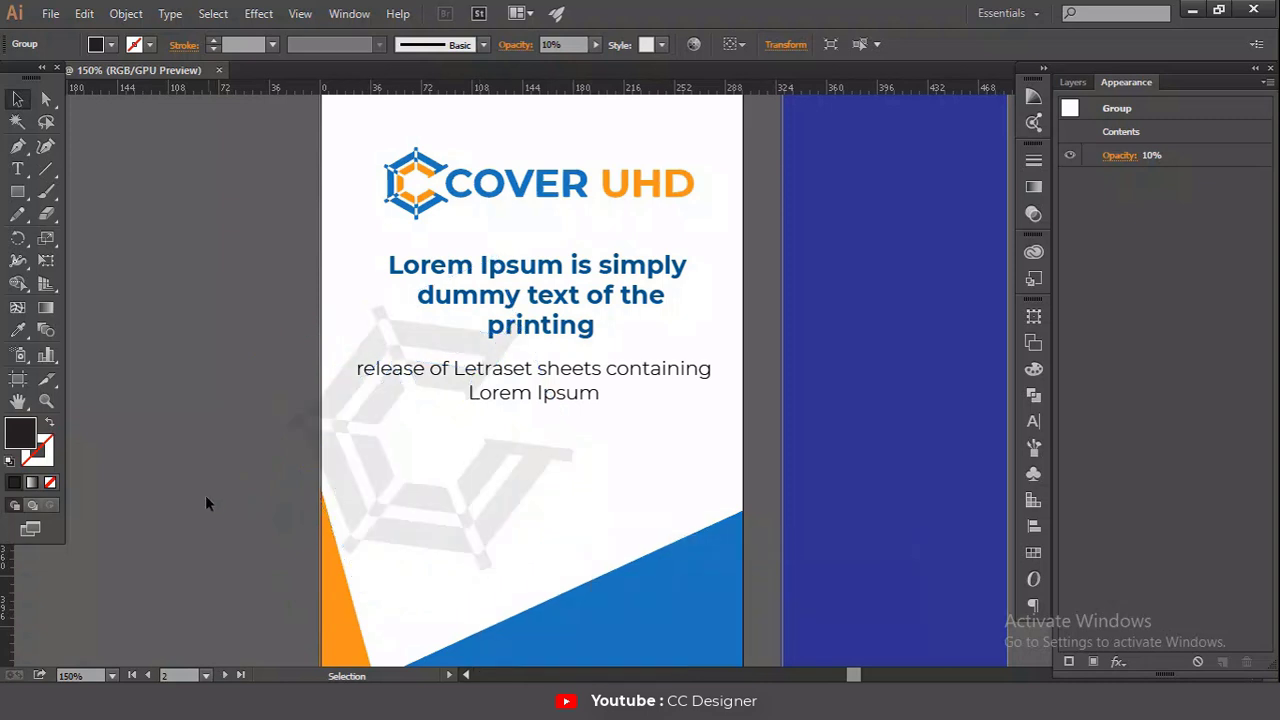
Step: Move the watermark to the vertical banner's upper-left corner and enlarge it so that it extends beyond the edges
click(443, 537)
scroll(274, 428, up, 3)
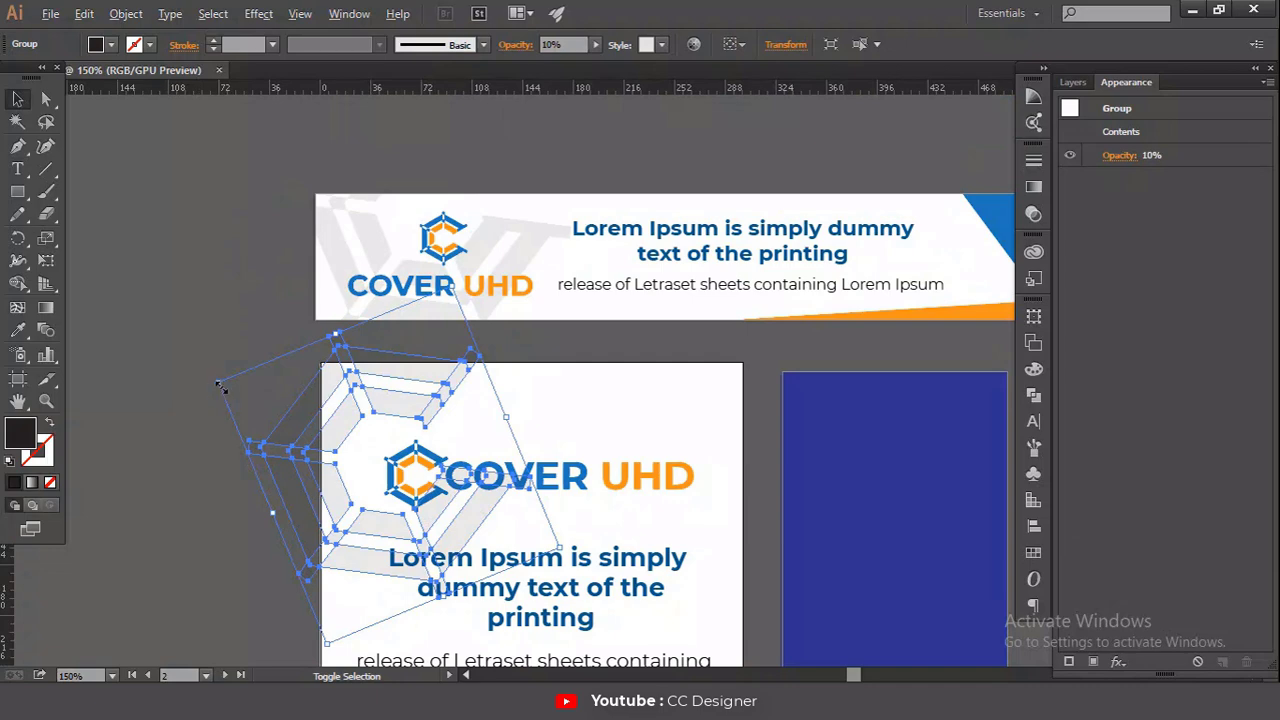
drag(218, 385, 172, 358)
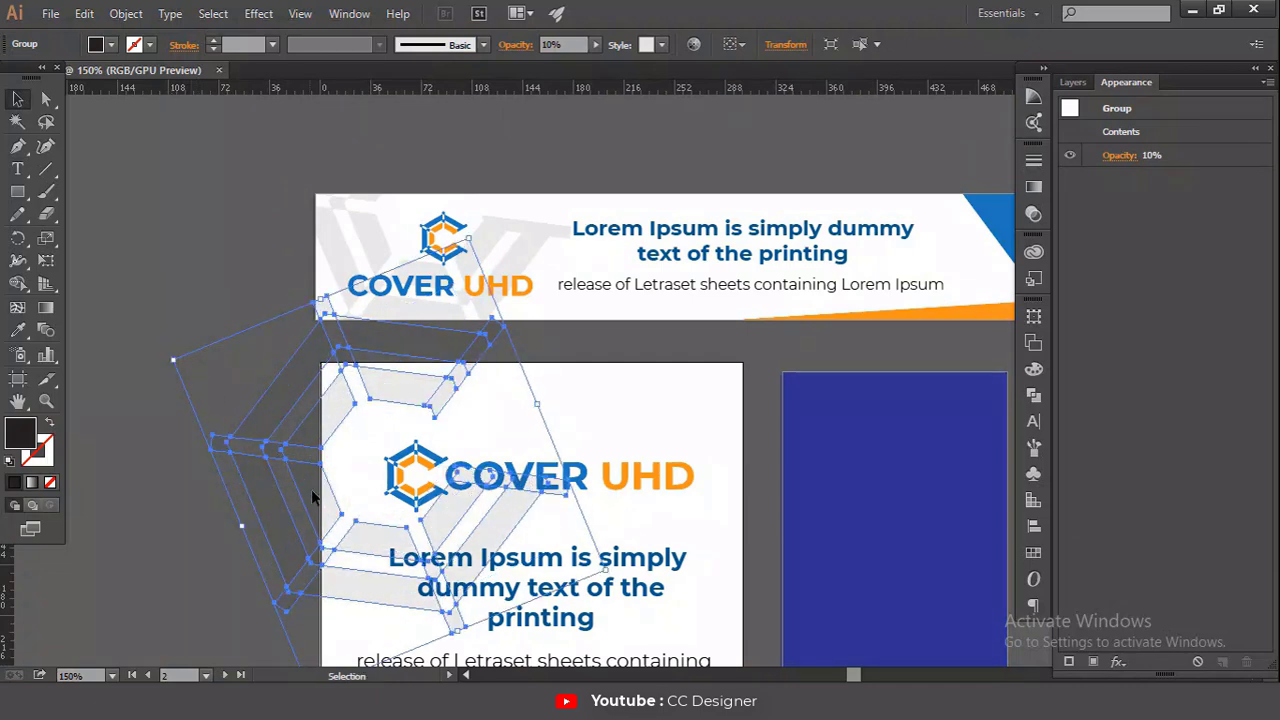
drag(312, 497, 343, 508)
click(171, 504)
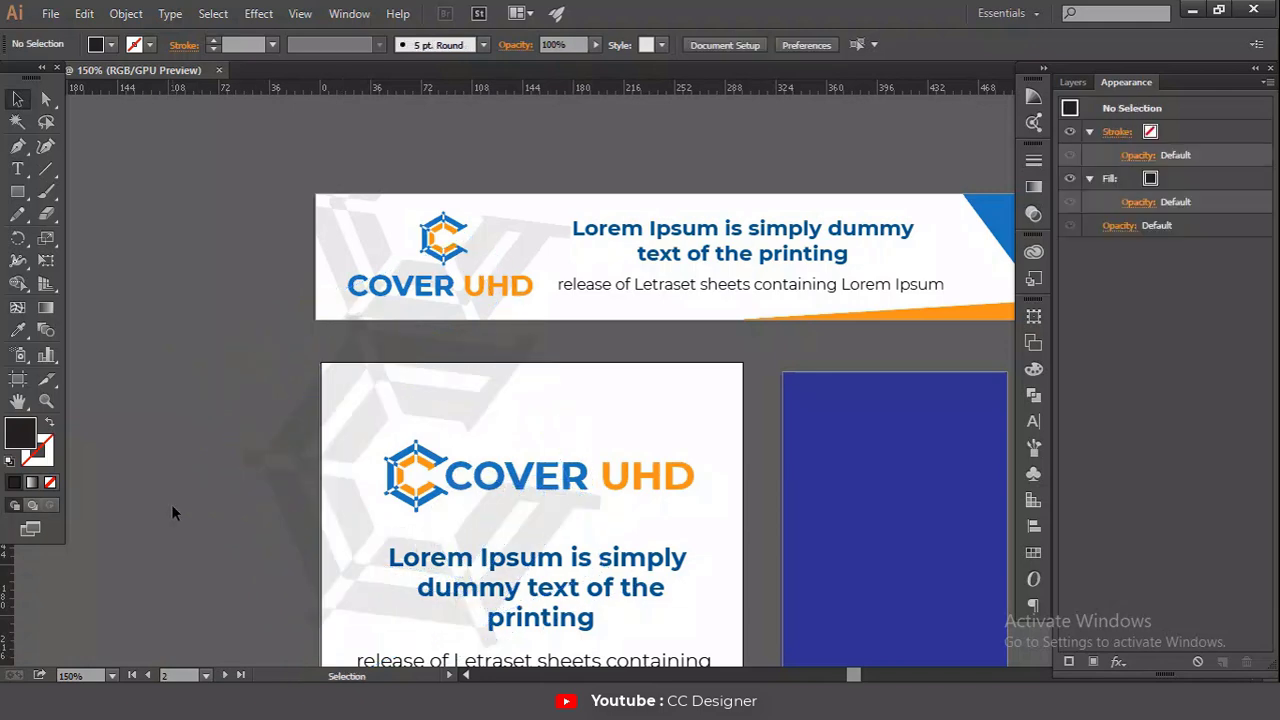
Step: Unlock all objects and send the vertical banner's C watermark to the back
scroll(254, 531, down, 3)
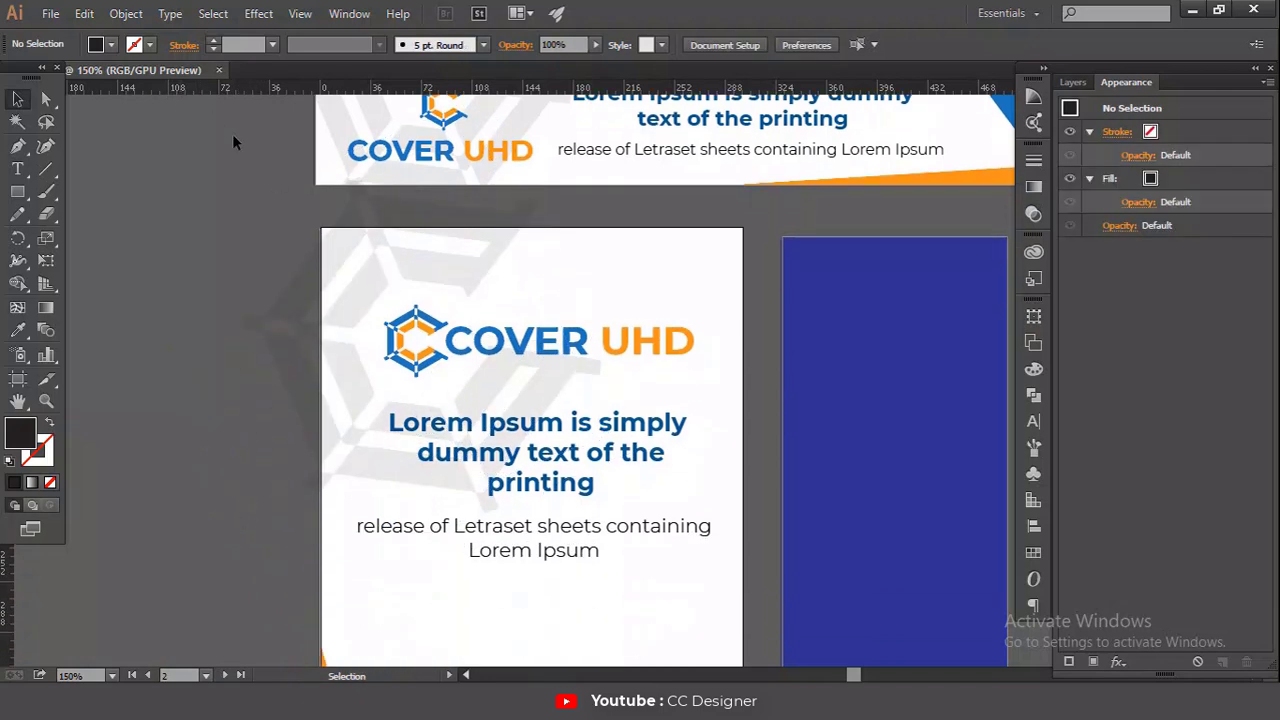
click(126, 14)
click(168, 147)
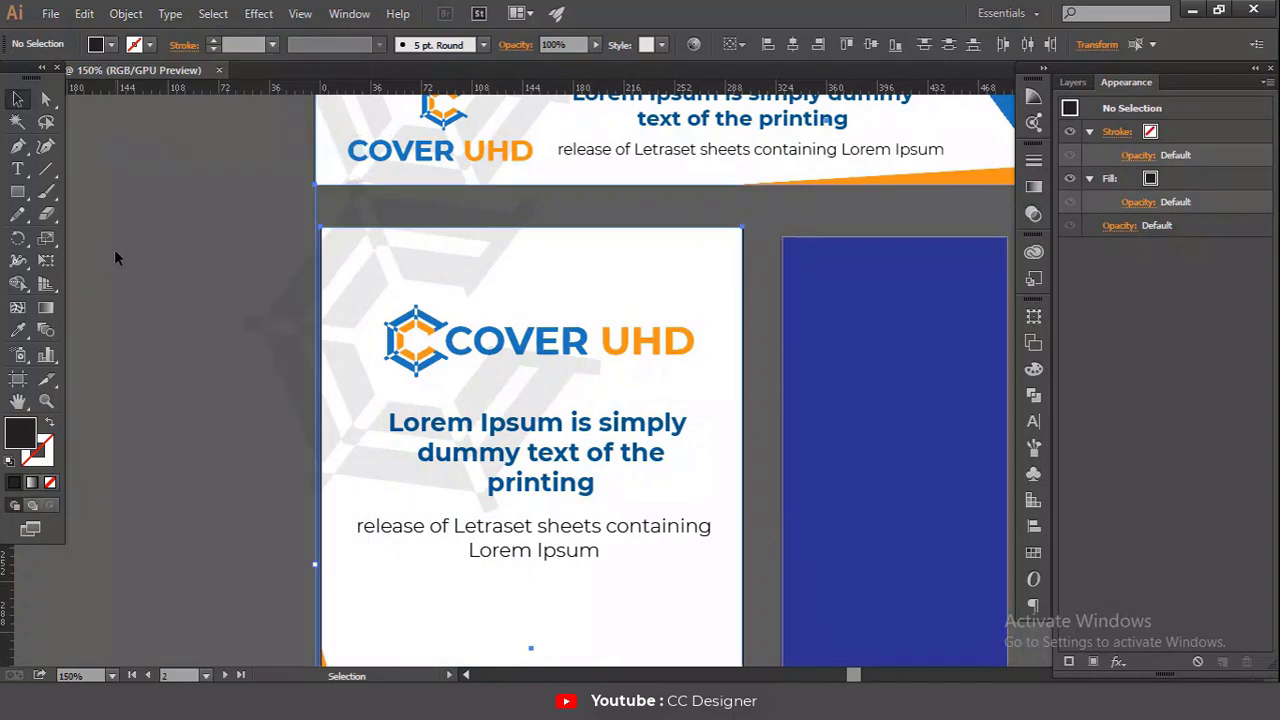
click(114, 249)
right_click(287, 306)
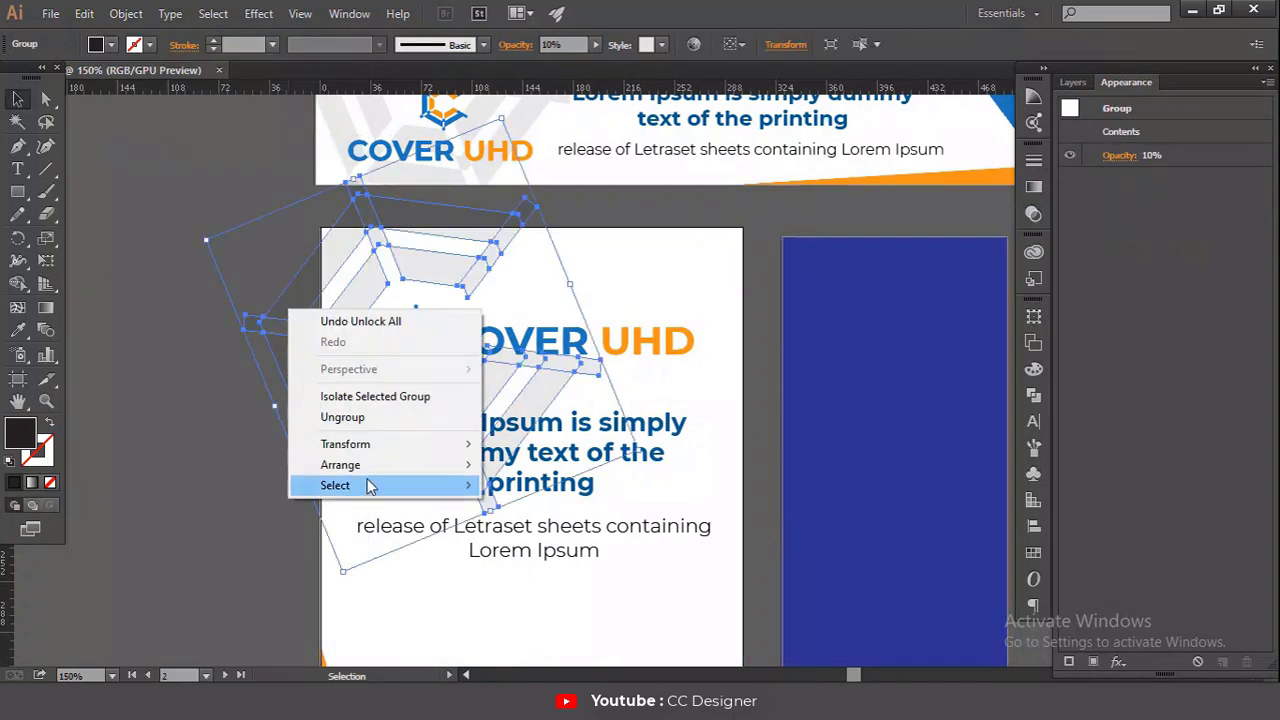
mouse_move(443, 466)
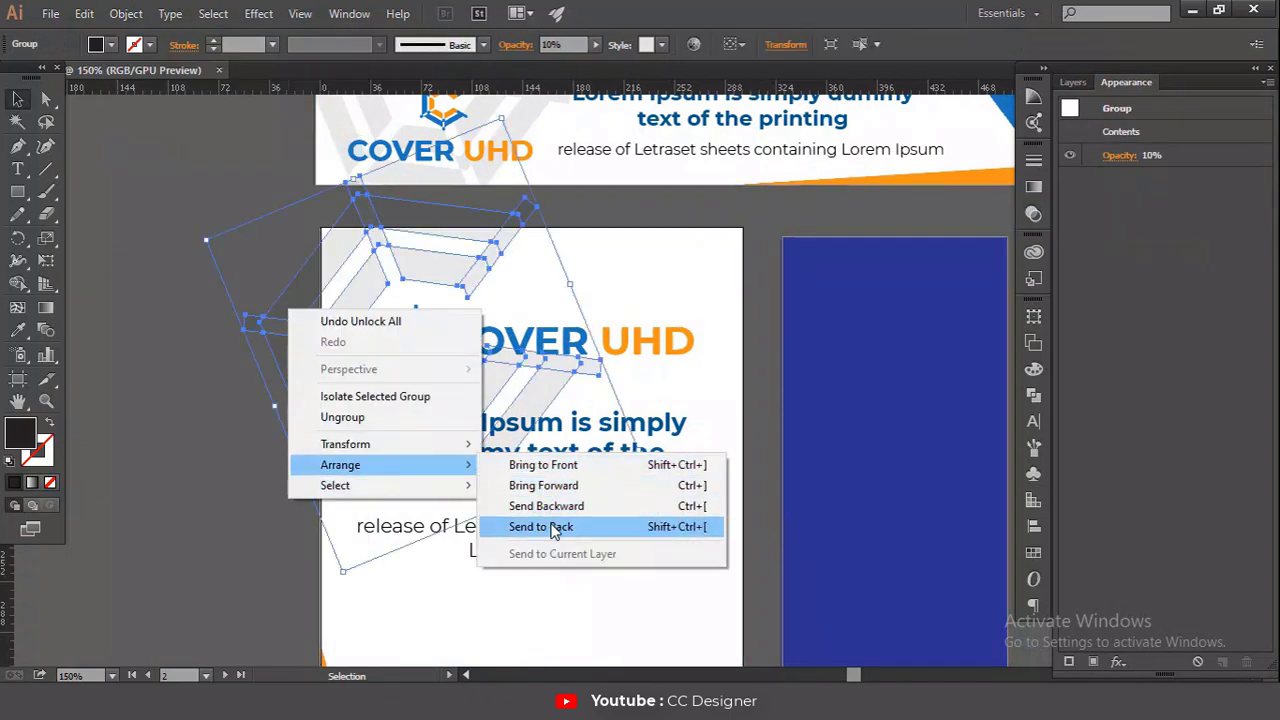
click(545, 527)
click(240, 398)
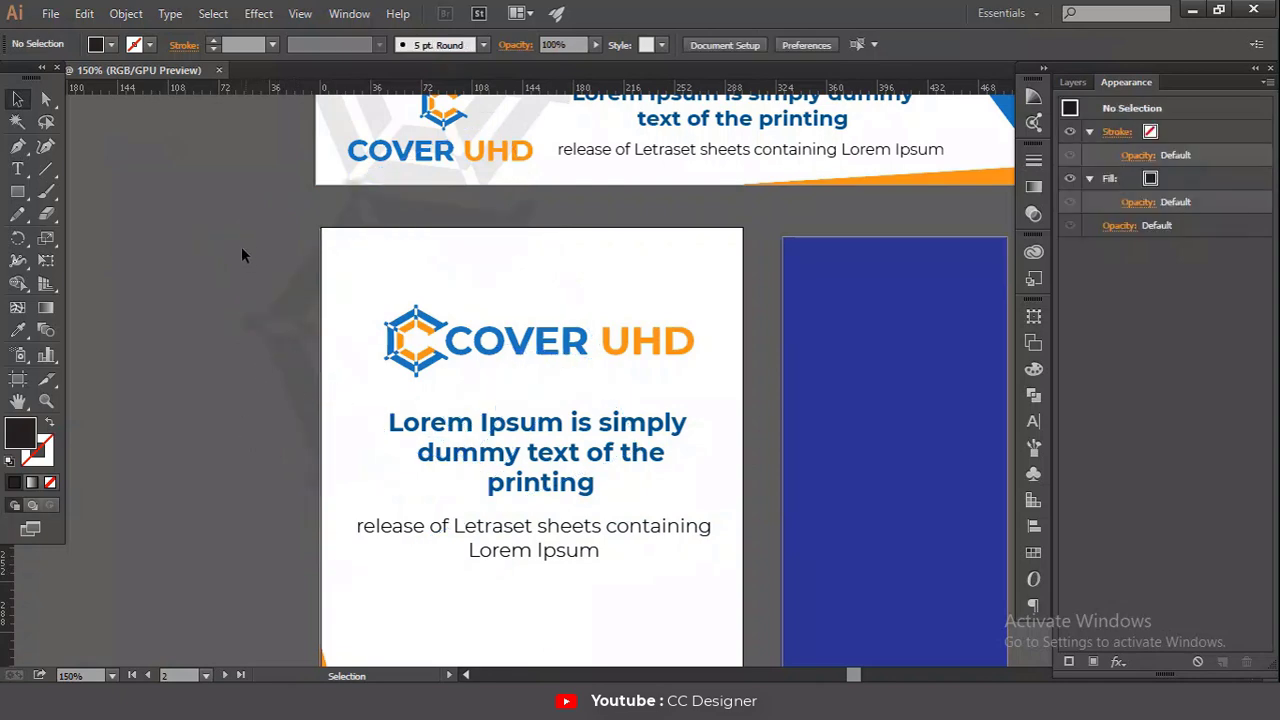
Step: Clip the C watermark to the vertical banner's white background rectangle with a clipping mask
drag(240, 248, 346, 286)
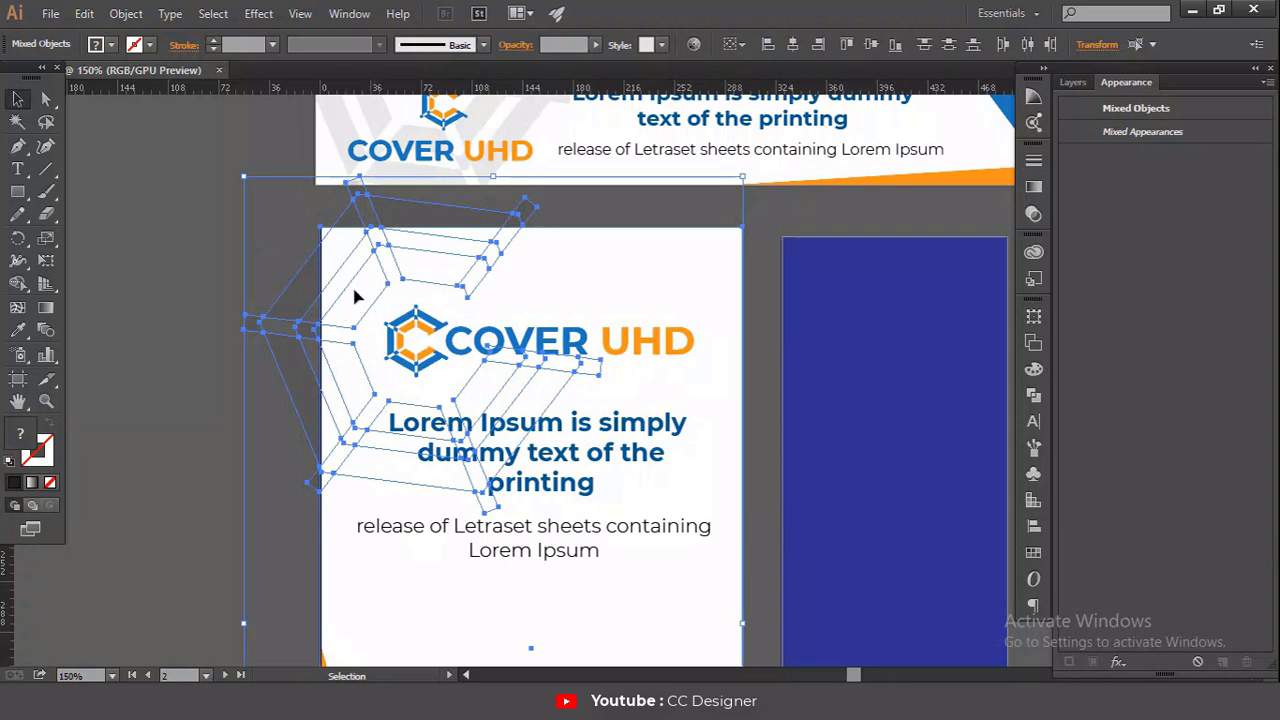
right_click(355, 296)
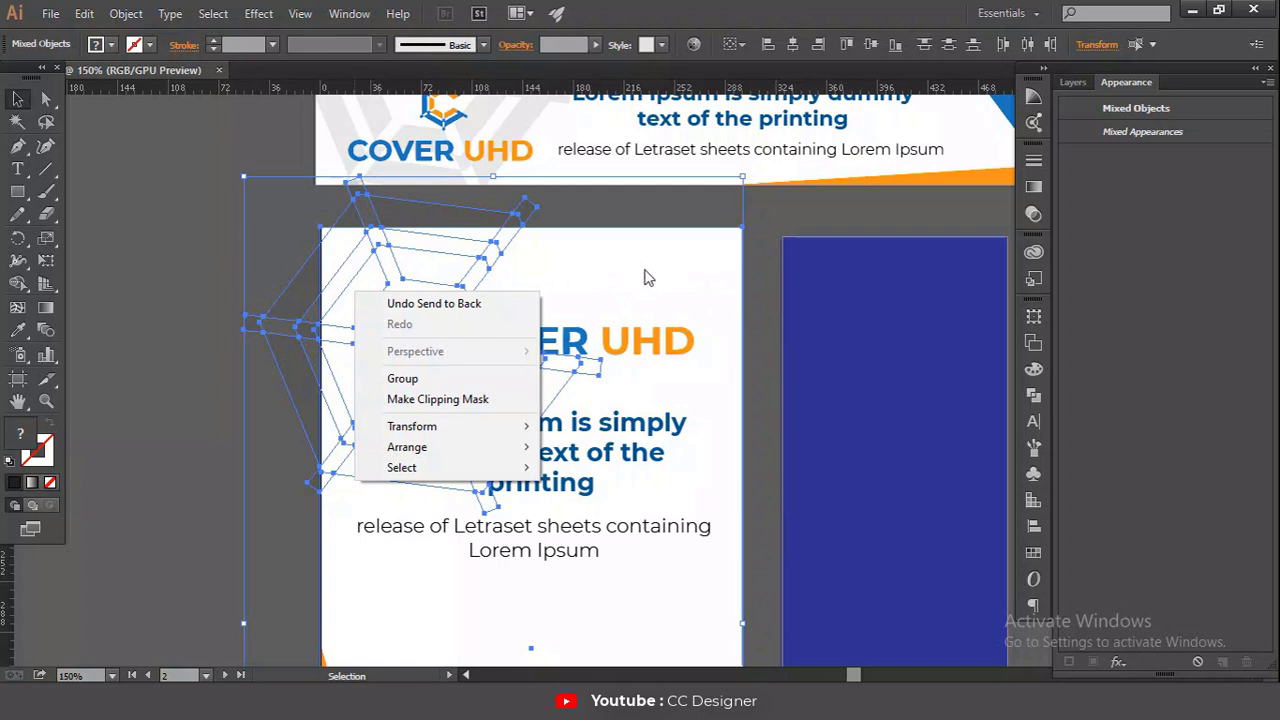
click(450, 399)
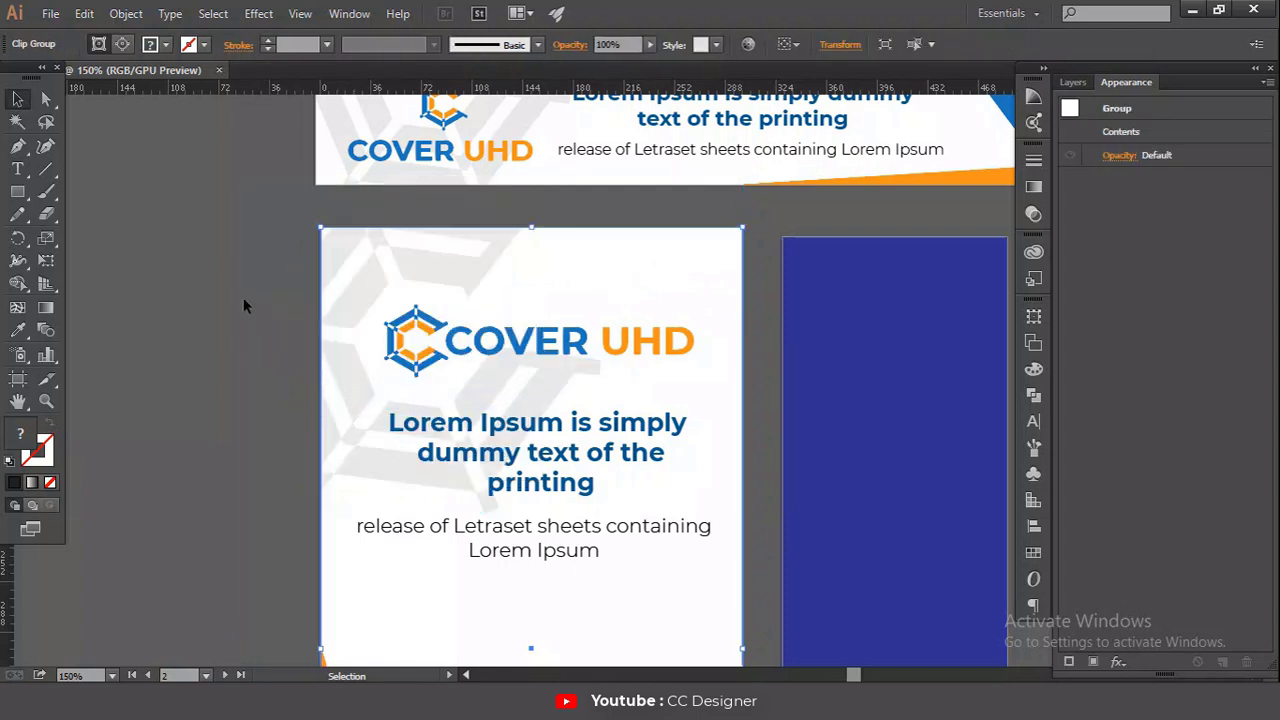
scroll(185, 275, down, 3)
click(179, 298)
Step: Fill the 160 × 600 px banner's background rectangle with white and lock it
drag(886, 244, 537, 257)
click(537, 267)
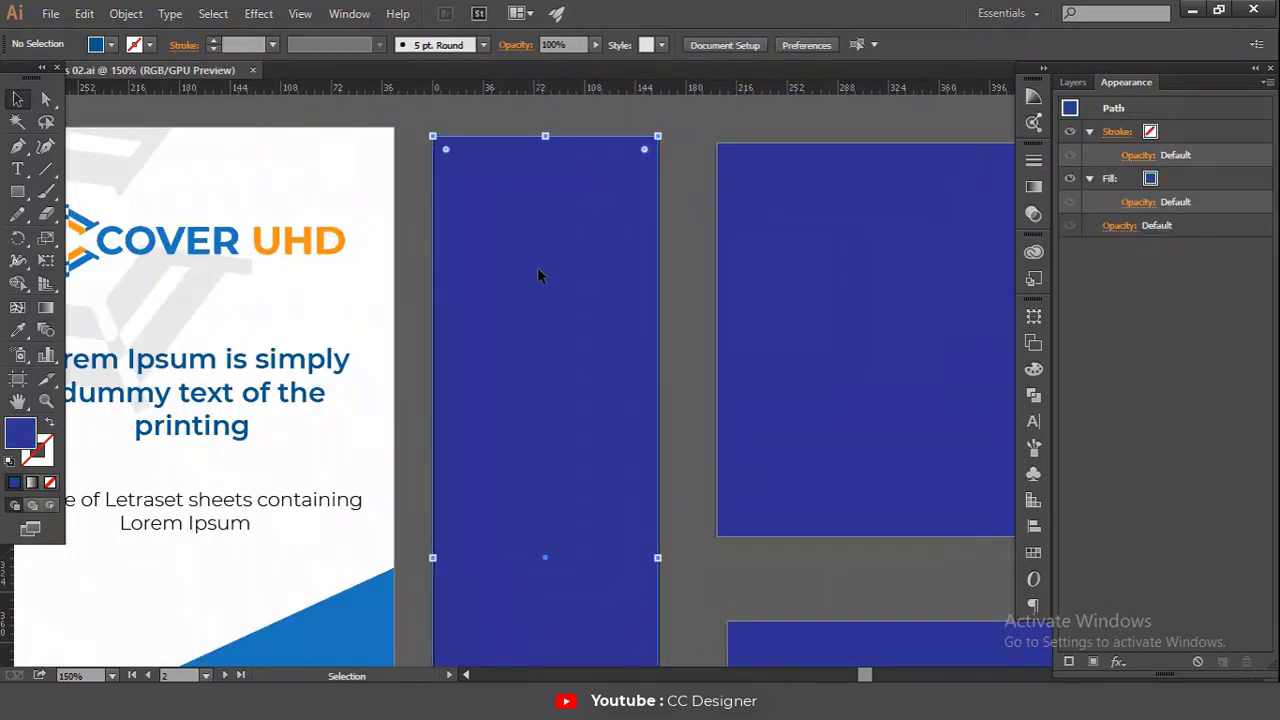
click(111, 44)
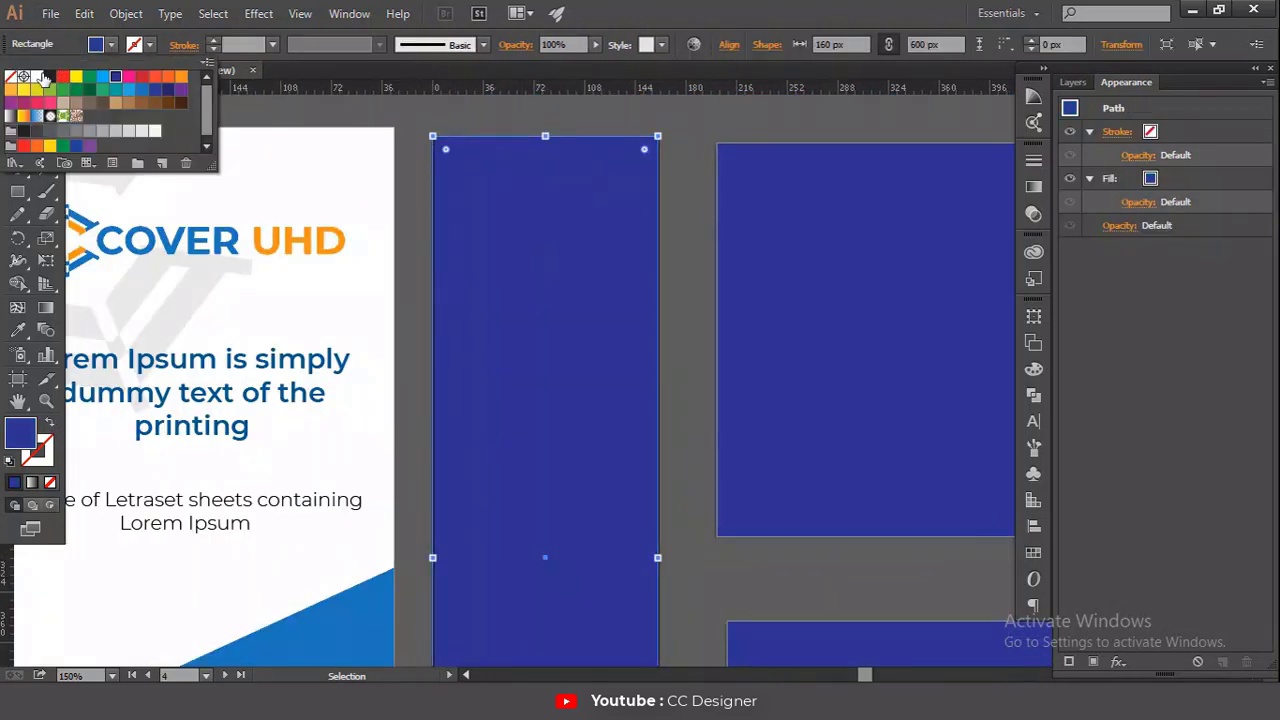
click(37, 77)
click(189, 217)
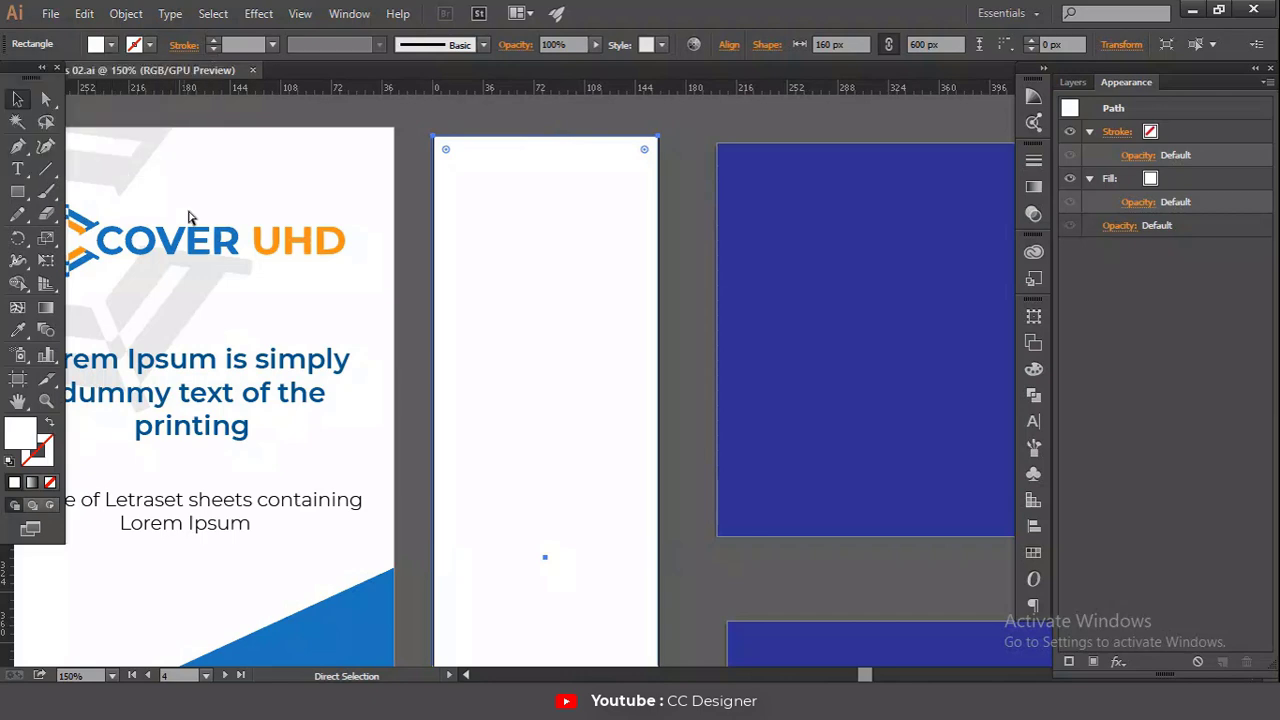
key(ctrl+2)
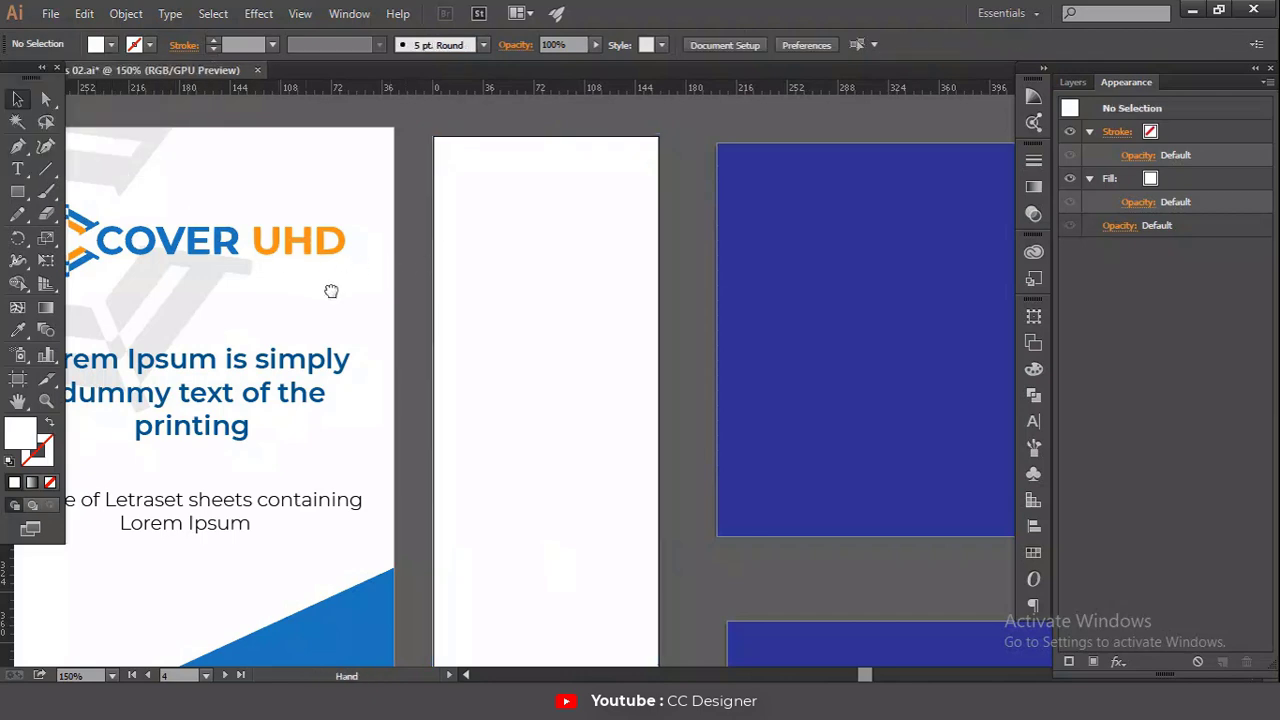
Step: Copy the stacked COVER UHD logo from the horizontal banner to the upper part of the 160 × 600 px banner
drag(185, 250, 322, 391)
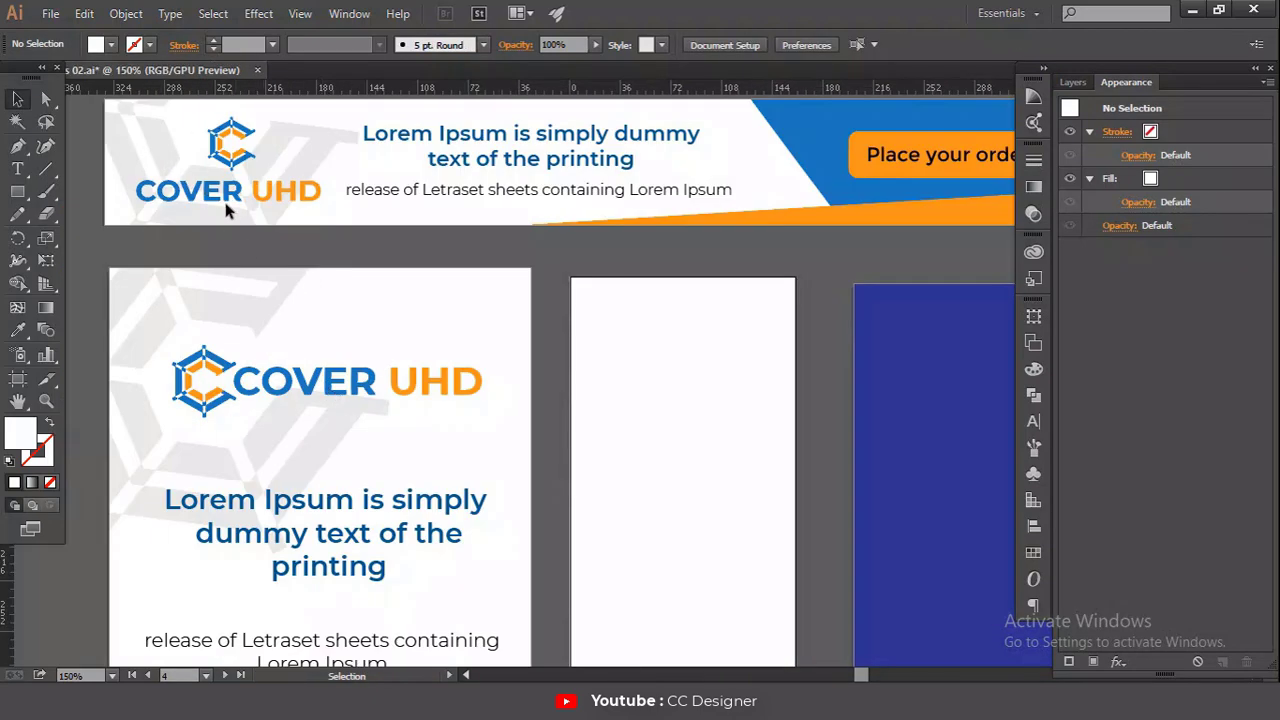
click(226, 158)
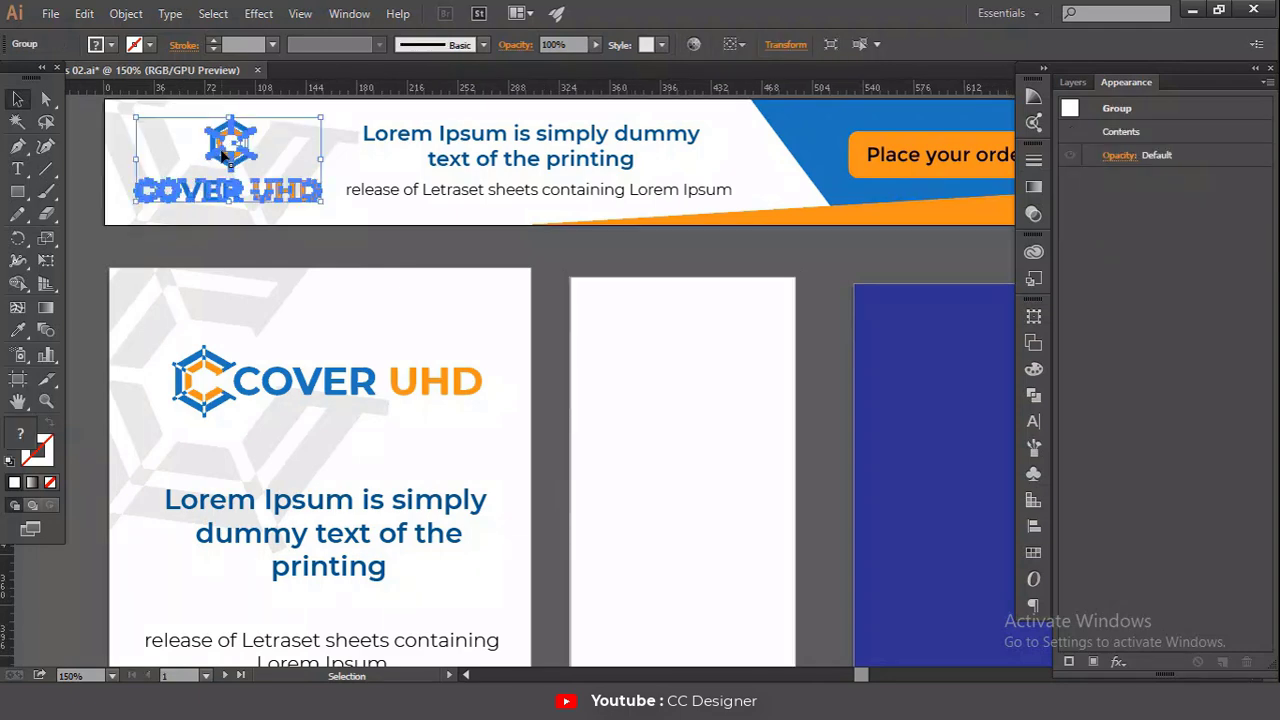
drag(223, 155, 671, 370)
Step: Copy the horizontal banner's blue heading below the narrow banner's logo and break it into four lines, fitting it within the width
click(585, 168)
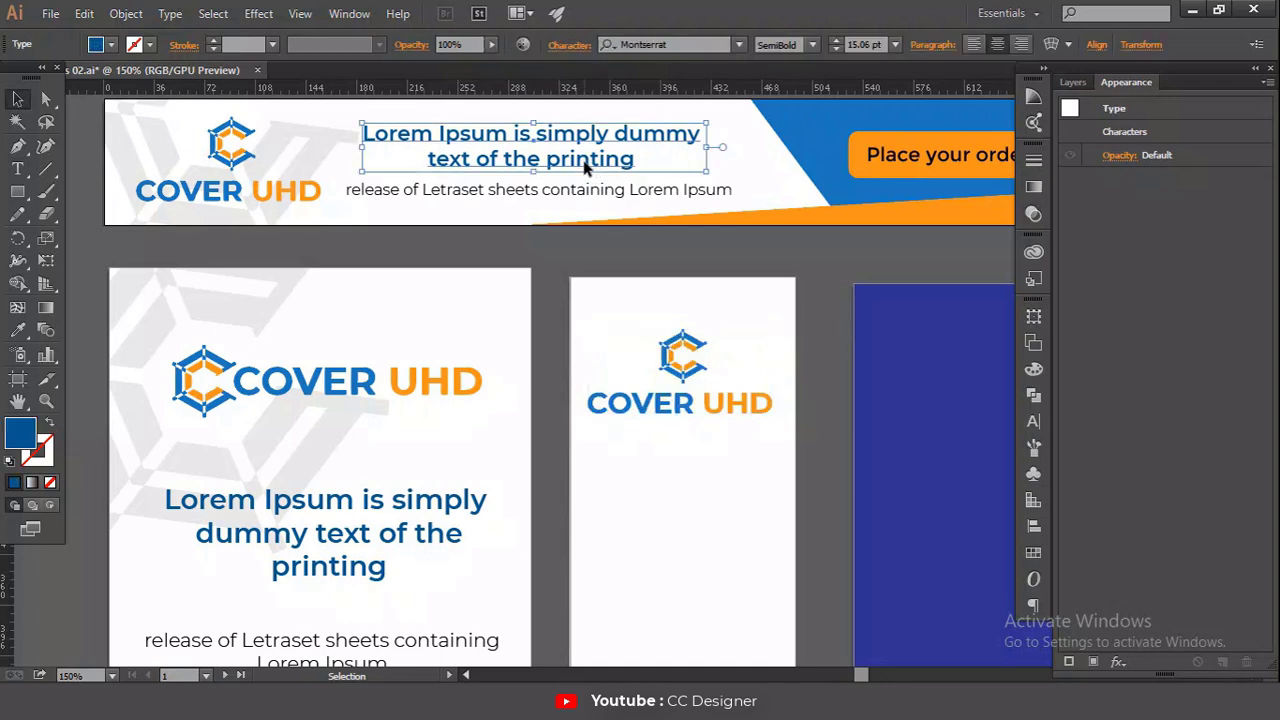
drag(585, 168, 771, 468)
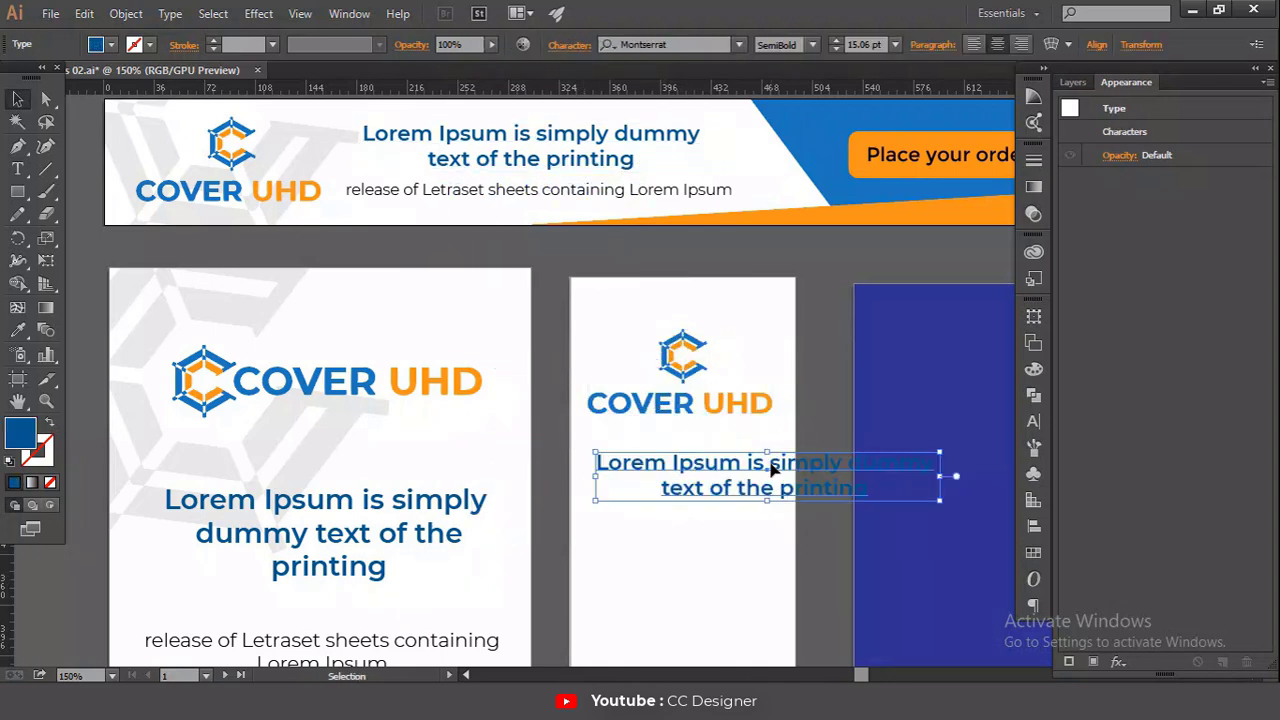
double_click(769, 465)
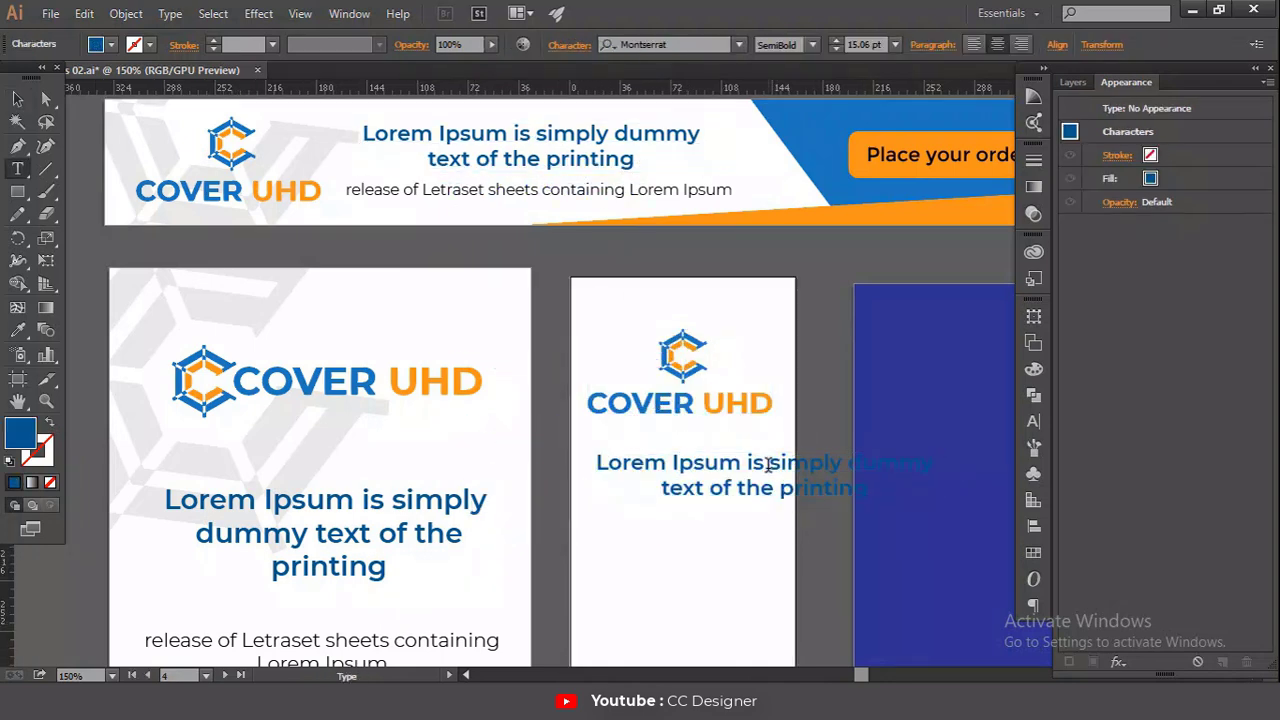
key(Return)
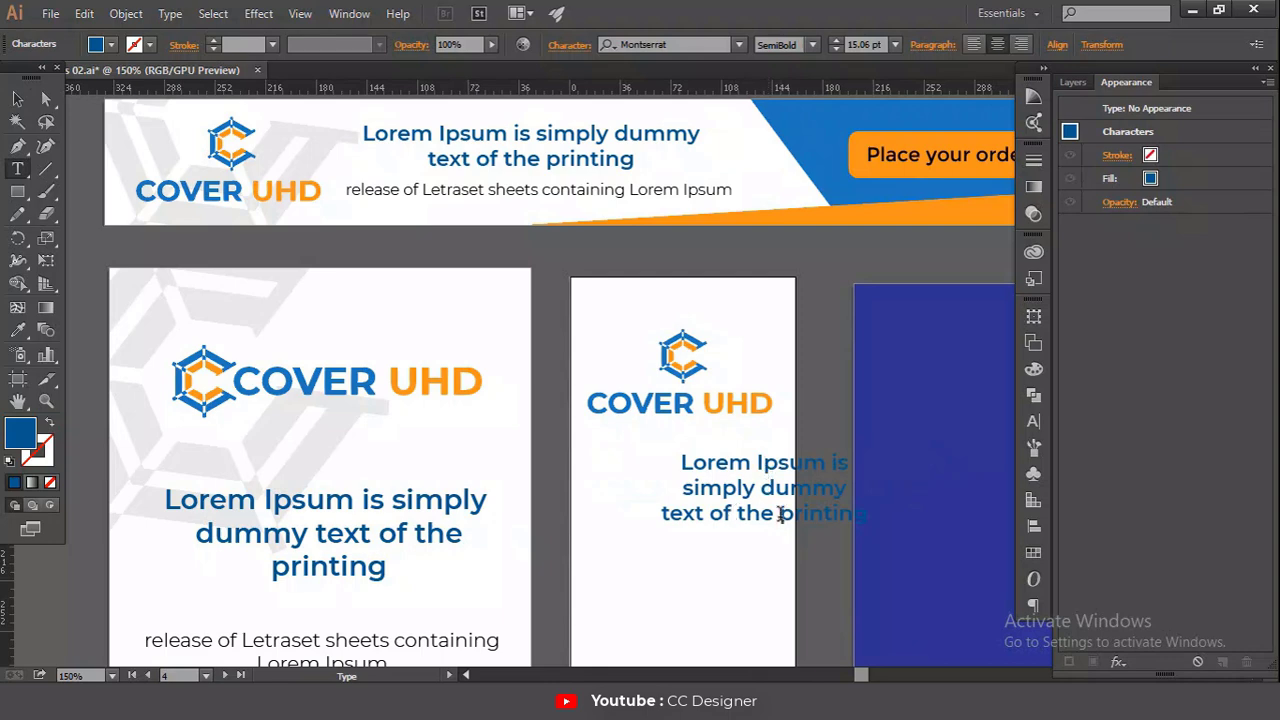
click(781, 514)
key(Return)
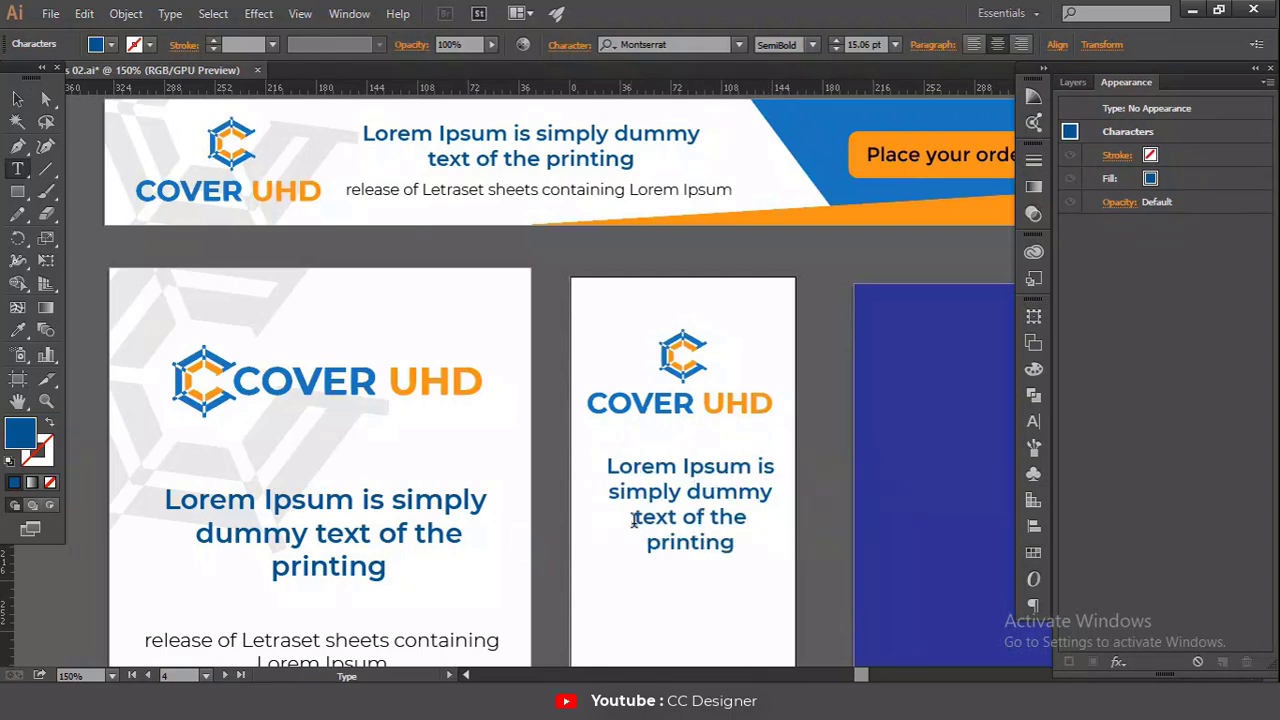
Step: Copy the vertical banner's black subtext below the 160 × 600 px banner's heading and break it into three centred lines
drag(365, 284, 812, 249)
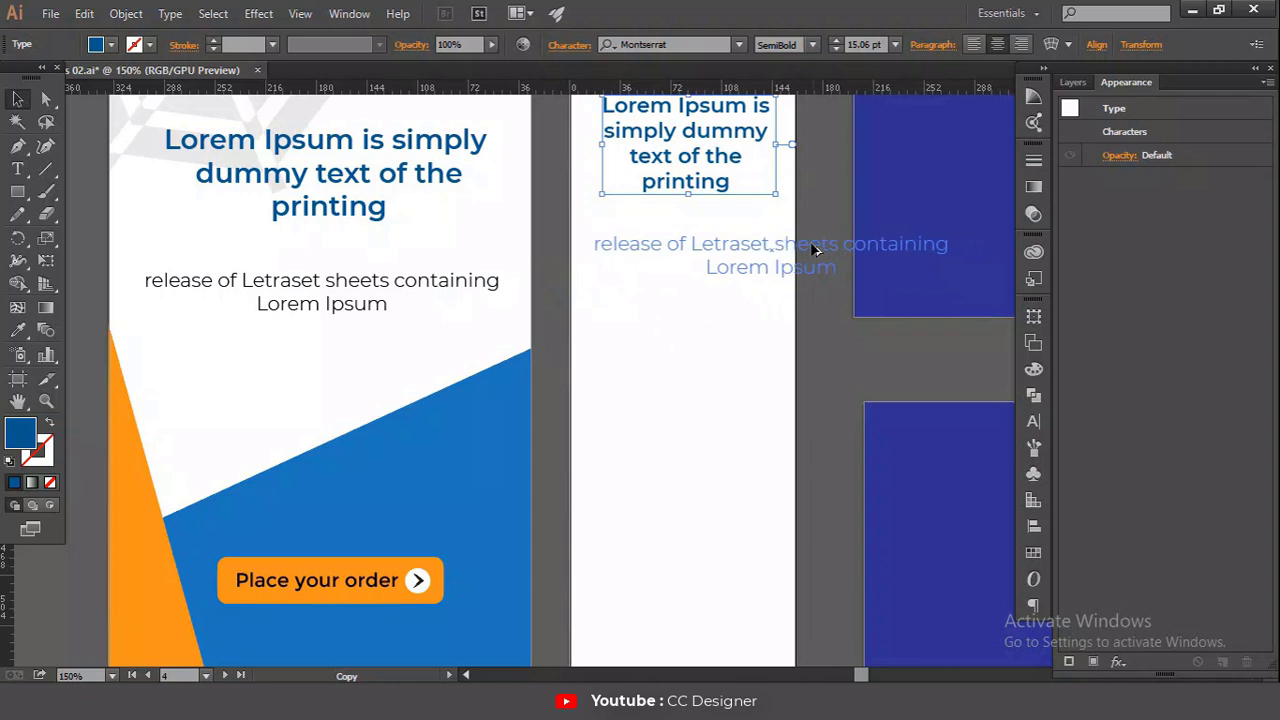
double_click(776, 251)
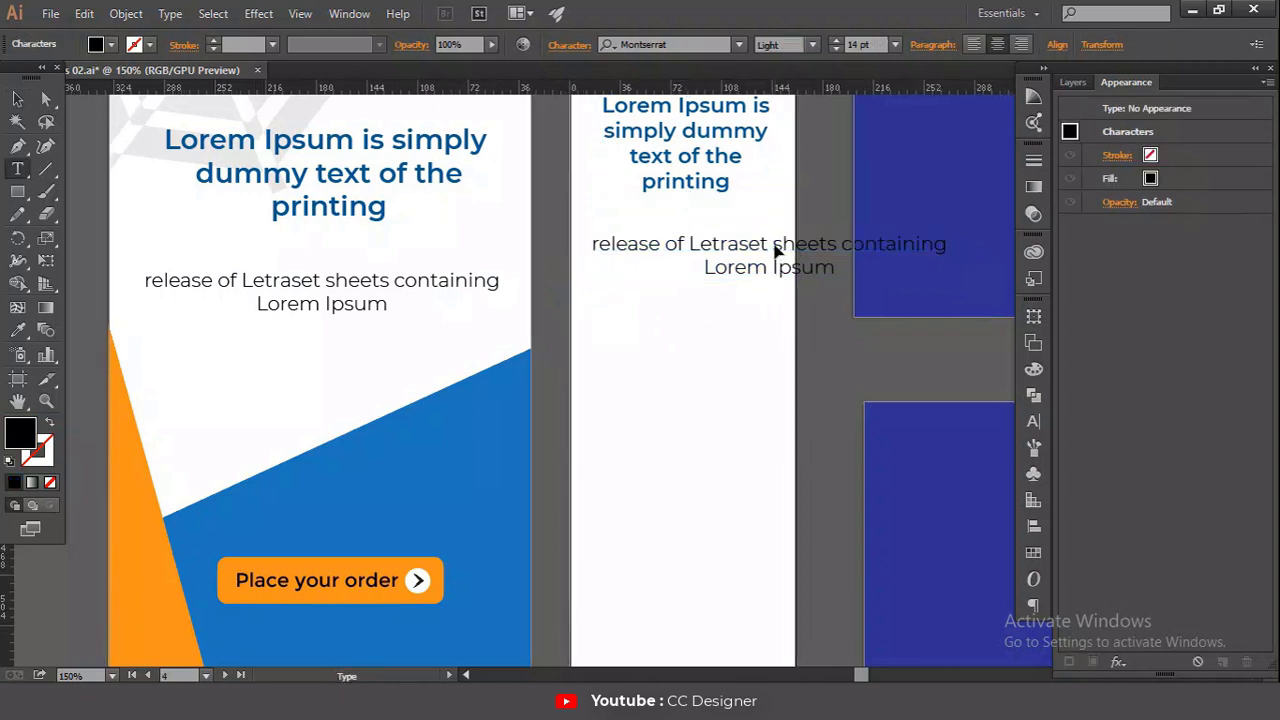
key(Return)
key(Escape)
drag(709, 286, 669, 278)
Step: Copy the vertical banner's slanted blue shape to the lower part of the narrow banner and squeeze it to the banner's width
scroll(348, 405, down, 3)
click(348, 405)
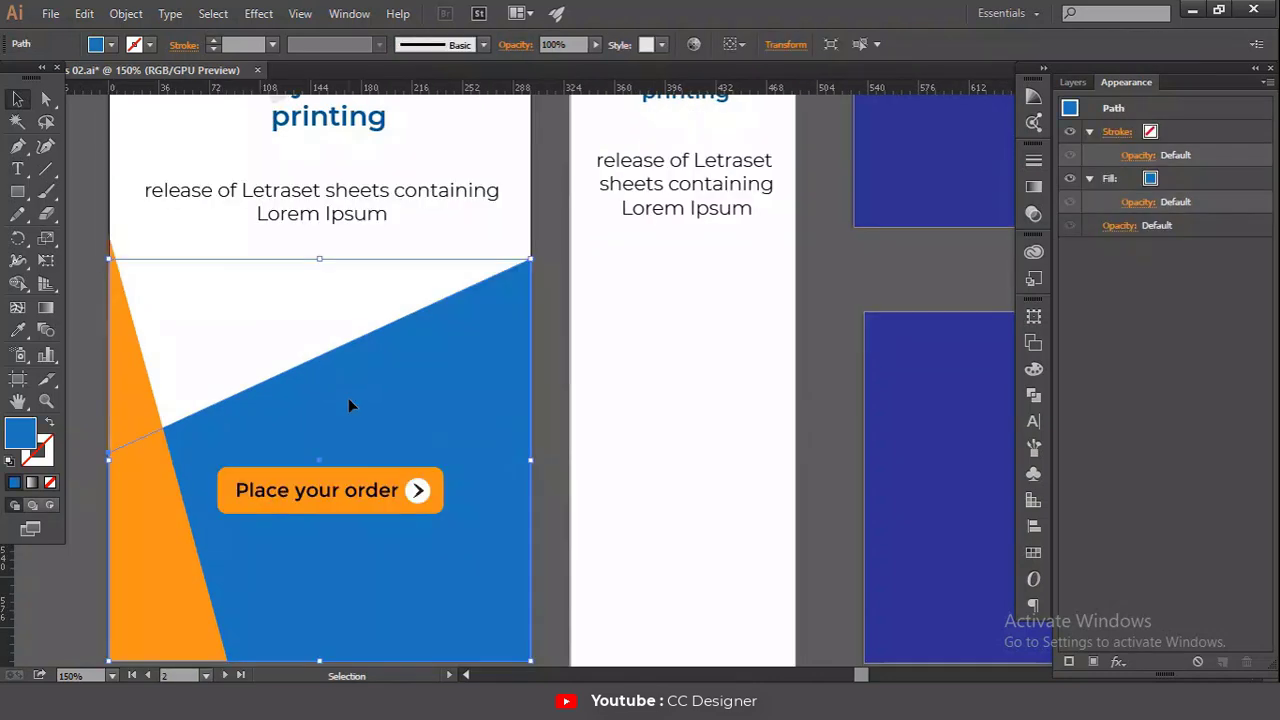
drag(348, 402, 613, 411)
scroll(383, 398, down, 6)
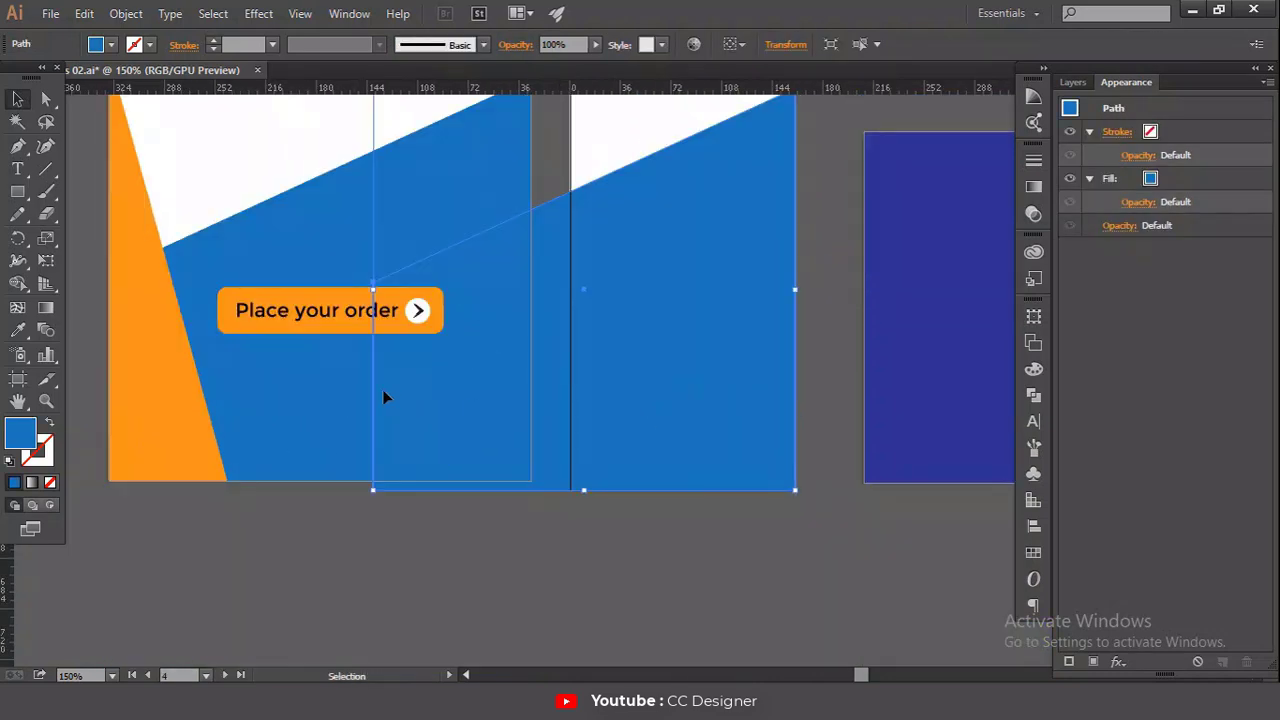
drag(374, 291, 571, 299)
scroll(620, 362, up, 4)
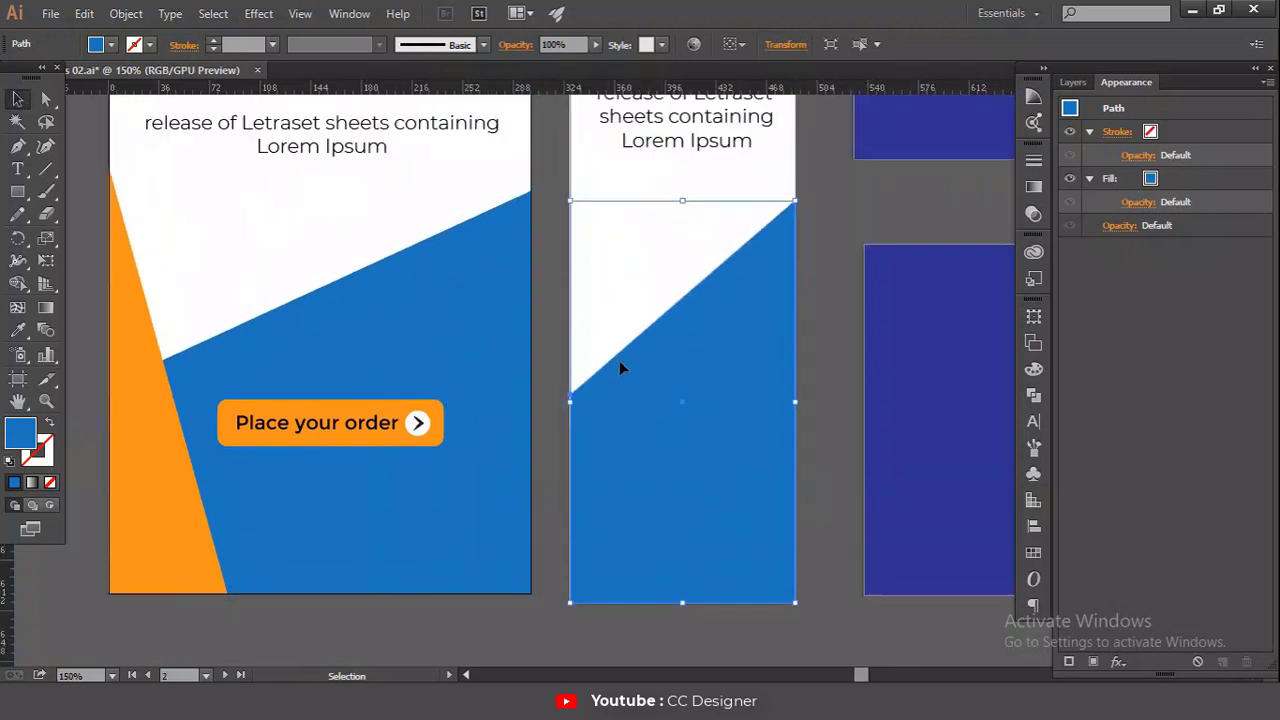
Step: Copy the orange triangle from the vertical banner to the narrow banner's lower-left edge and make it proportionally narrower
click(155, 428)
drag(155, 430, 617, 439)
drag(689, 409, 633, 410)
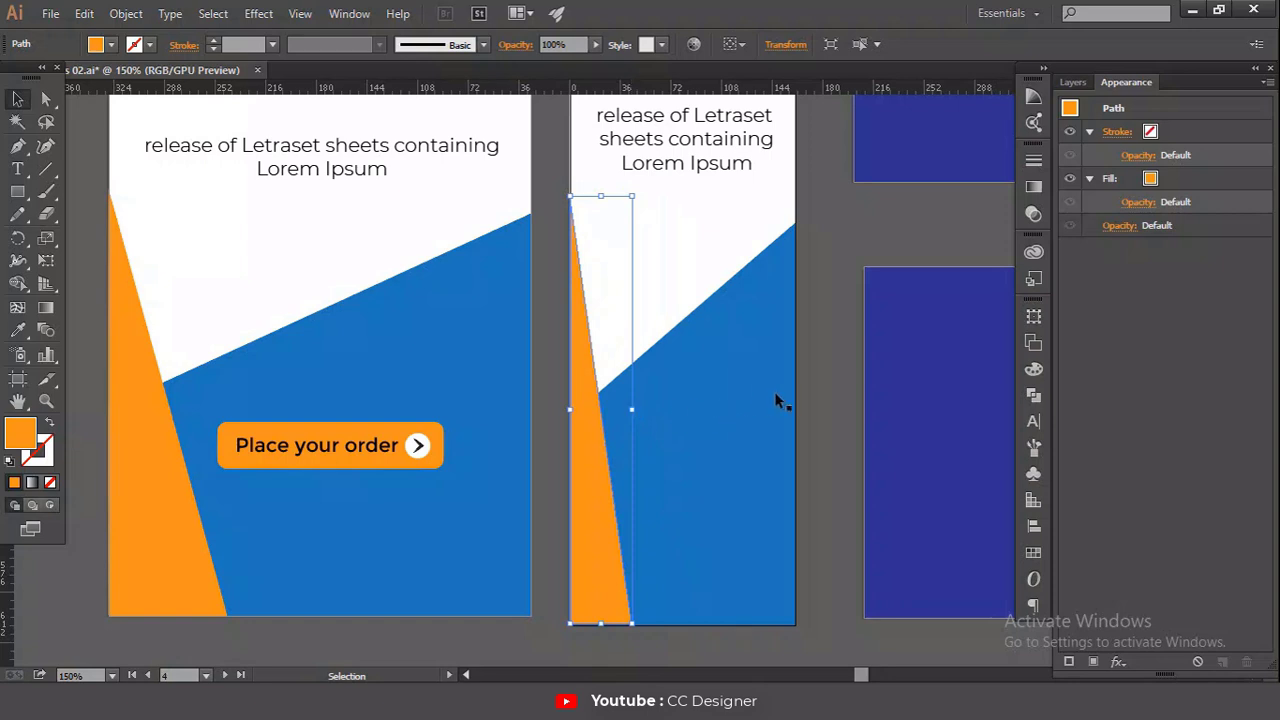
key(ctrl+shift+a)
Step: Copy the "Place your order" button with its arrow to the narrow banner's blue area and scale it down to fit
click(251, 403)
key(a)
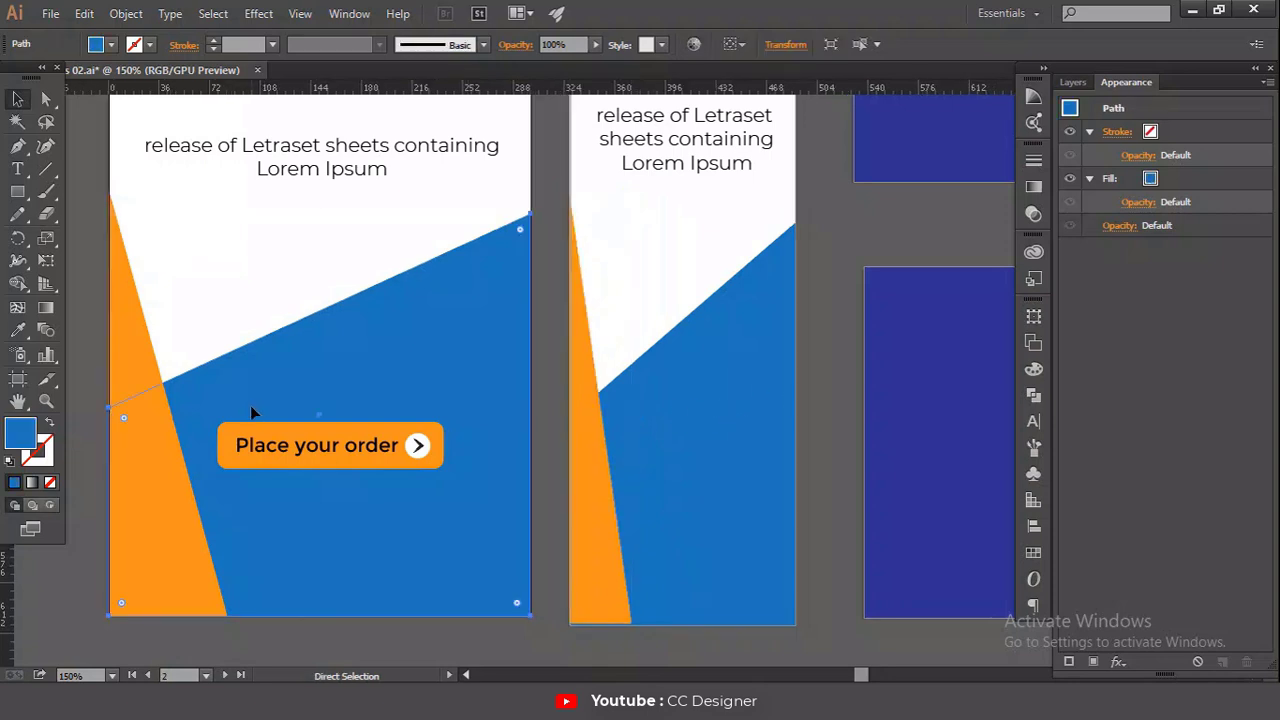
key(ctrl+shift+a)
key(v)
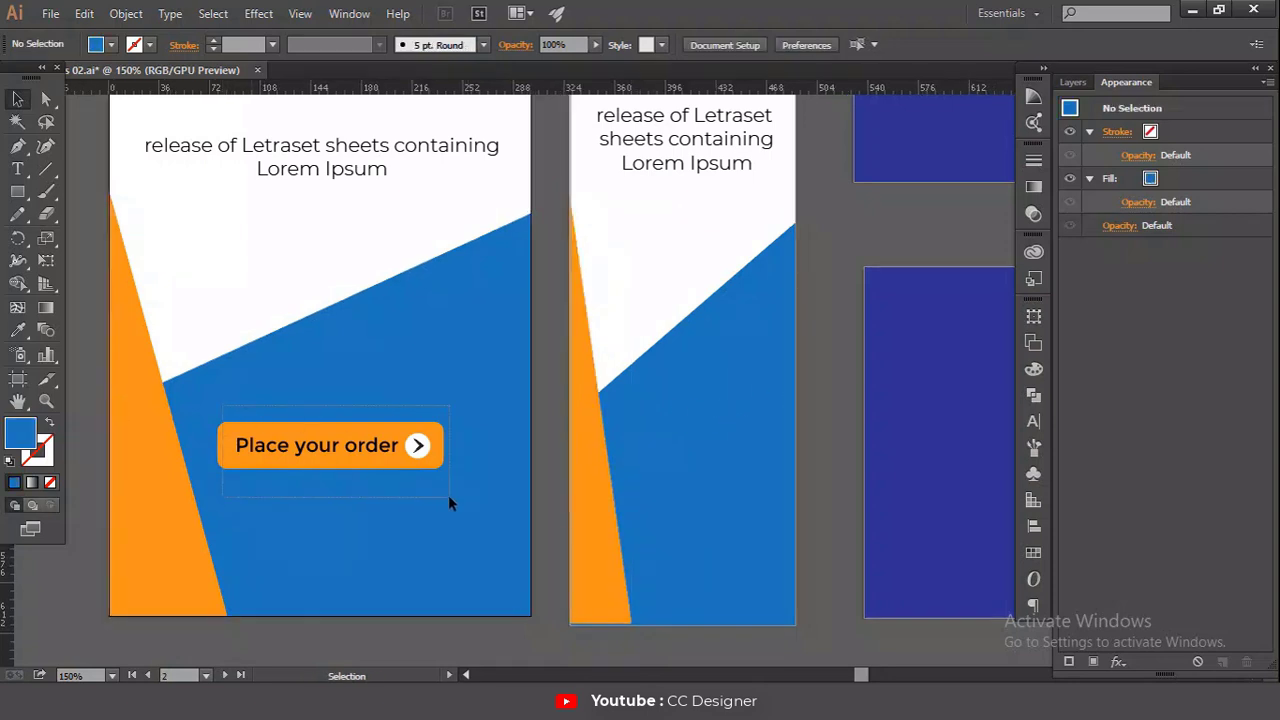
drag(448, 495, 743, 487)
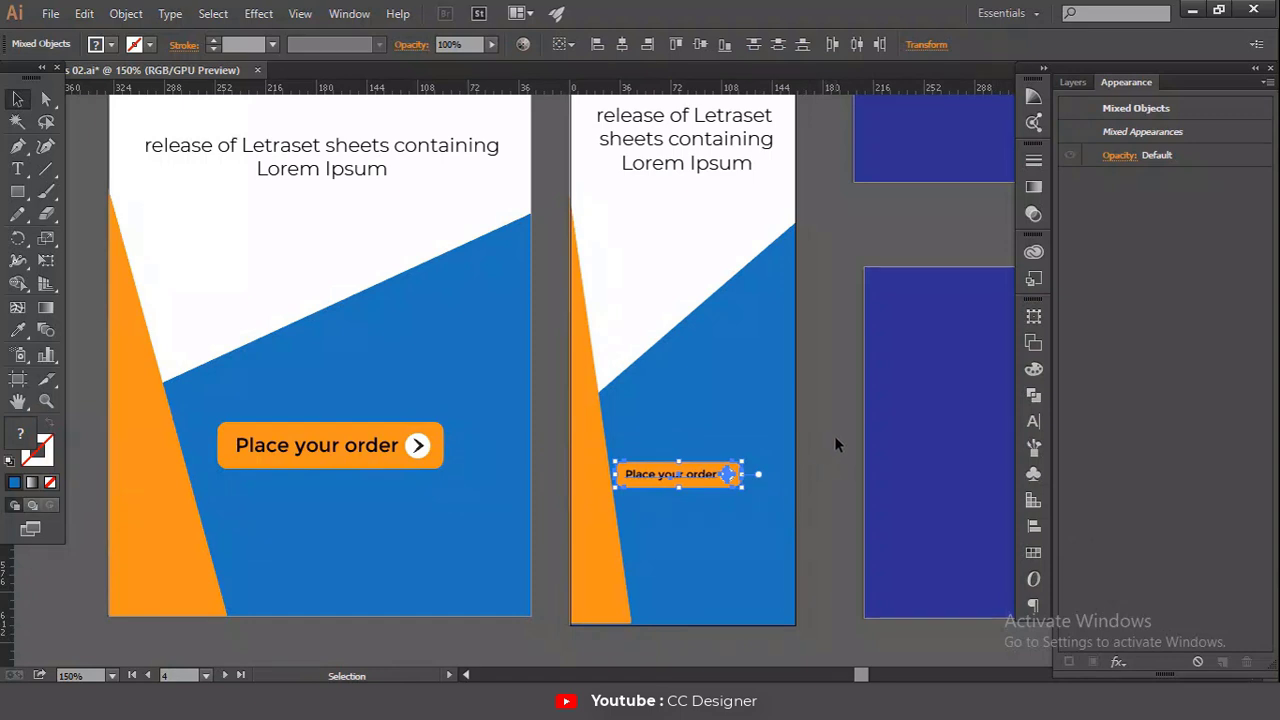
key(ctrl+shift+a)
Step: Undo the accidental move of the narrow banner's blue shape and lock the shape in place
drag(626, 443, 715, 500)
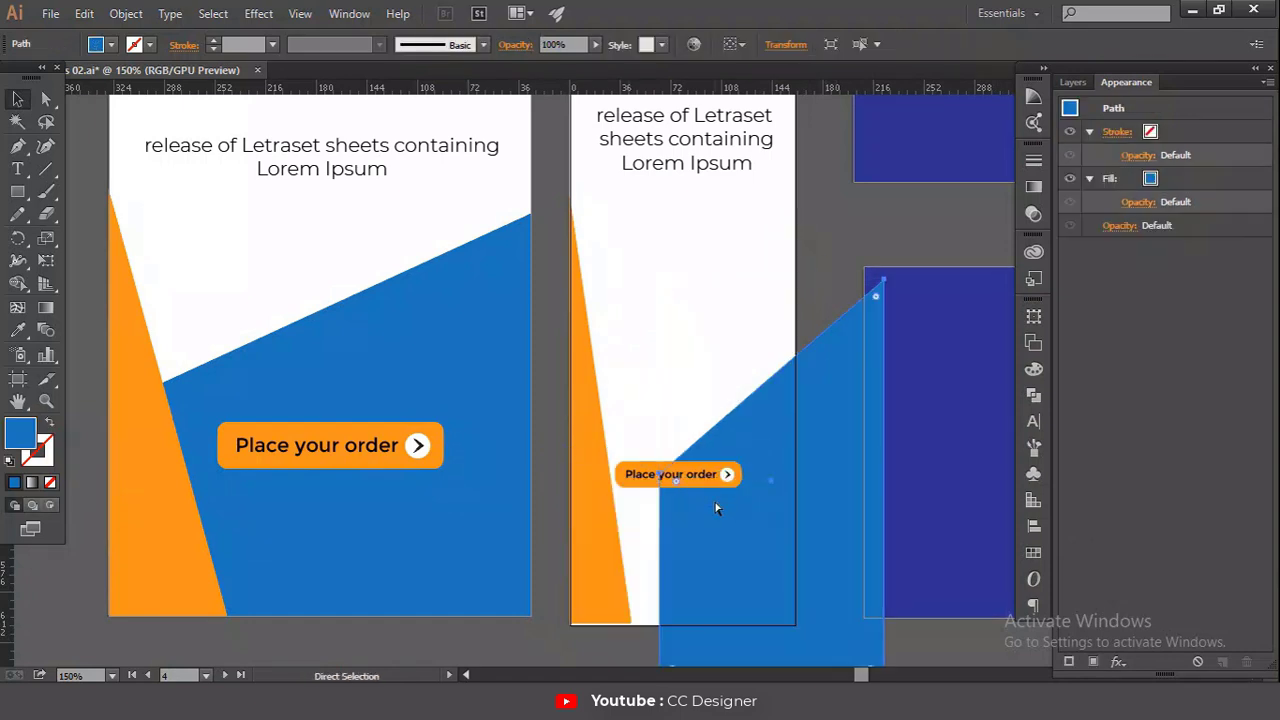
key(ctrl+z)
click(749, 401)
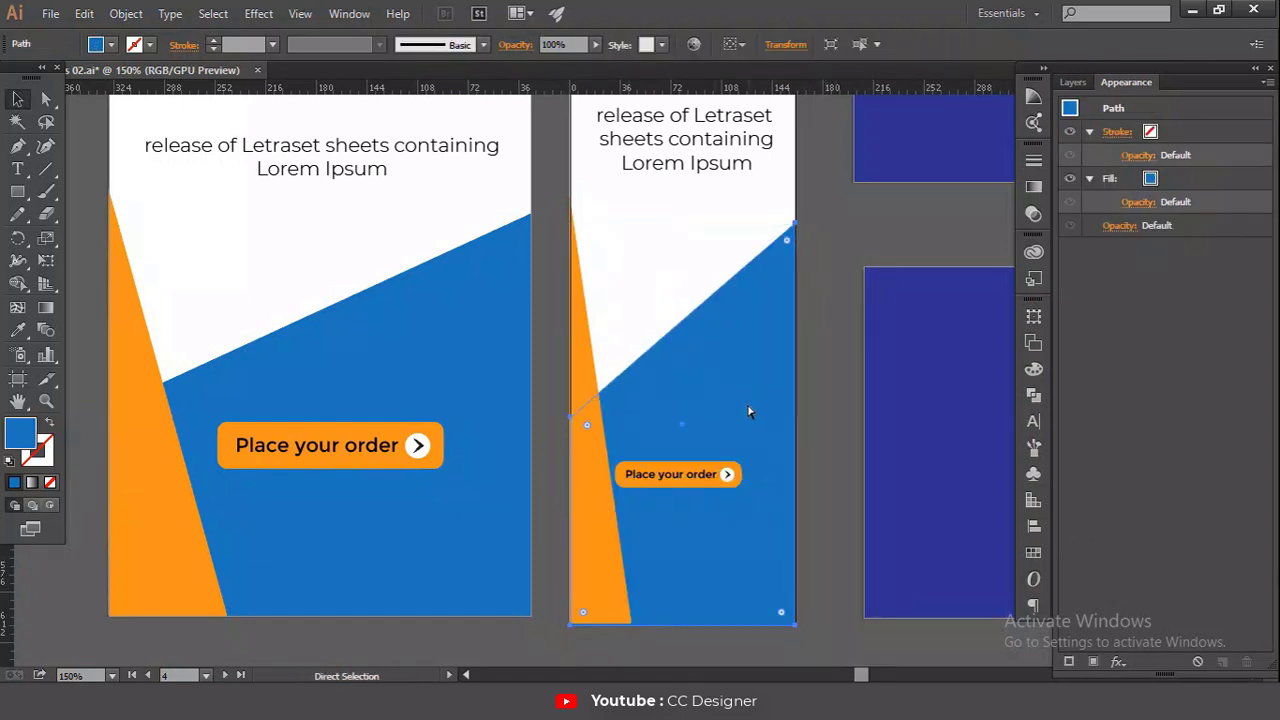
key(ctrl+2)
Step: Reduce the corner radius of the narrow banner's orange button rectangle to 4.37 px
scroll(703, 475, up, 3)
click(557, 469)
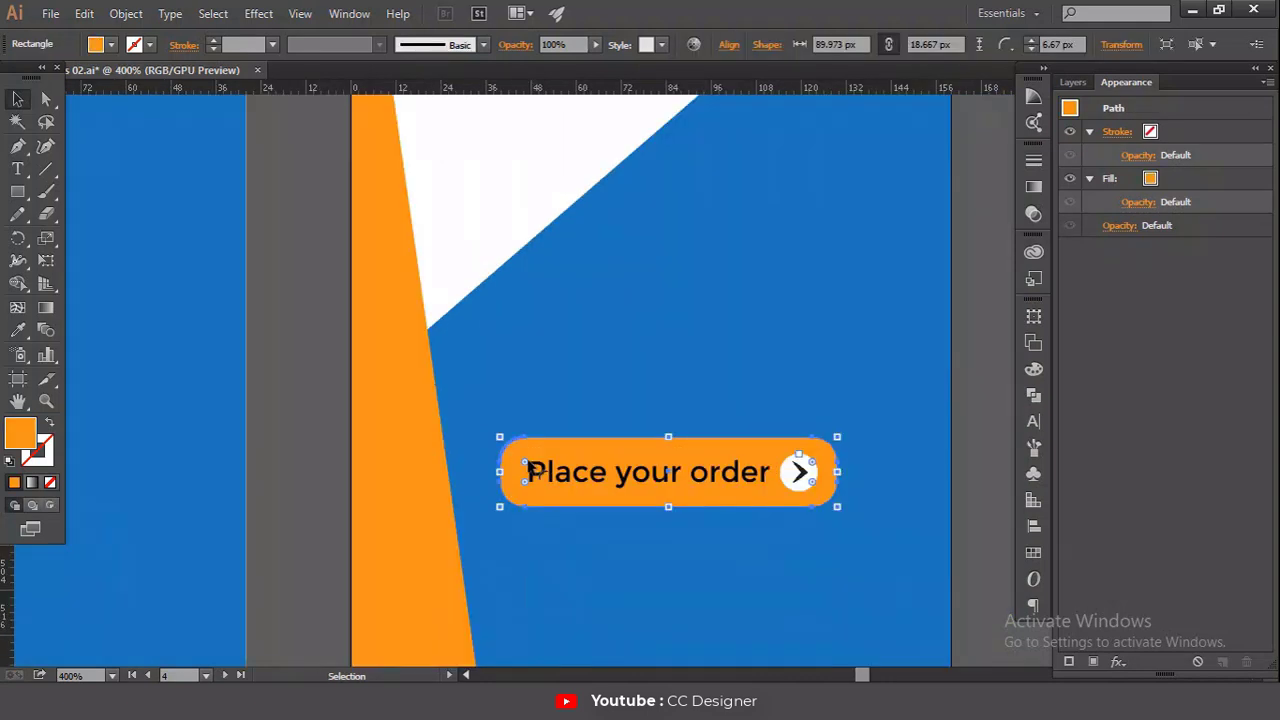
drag(523, 460, 520, 454)
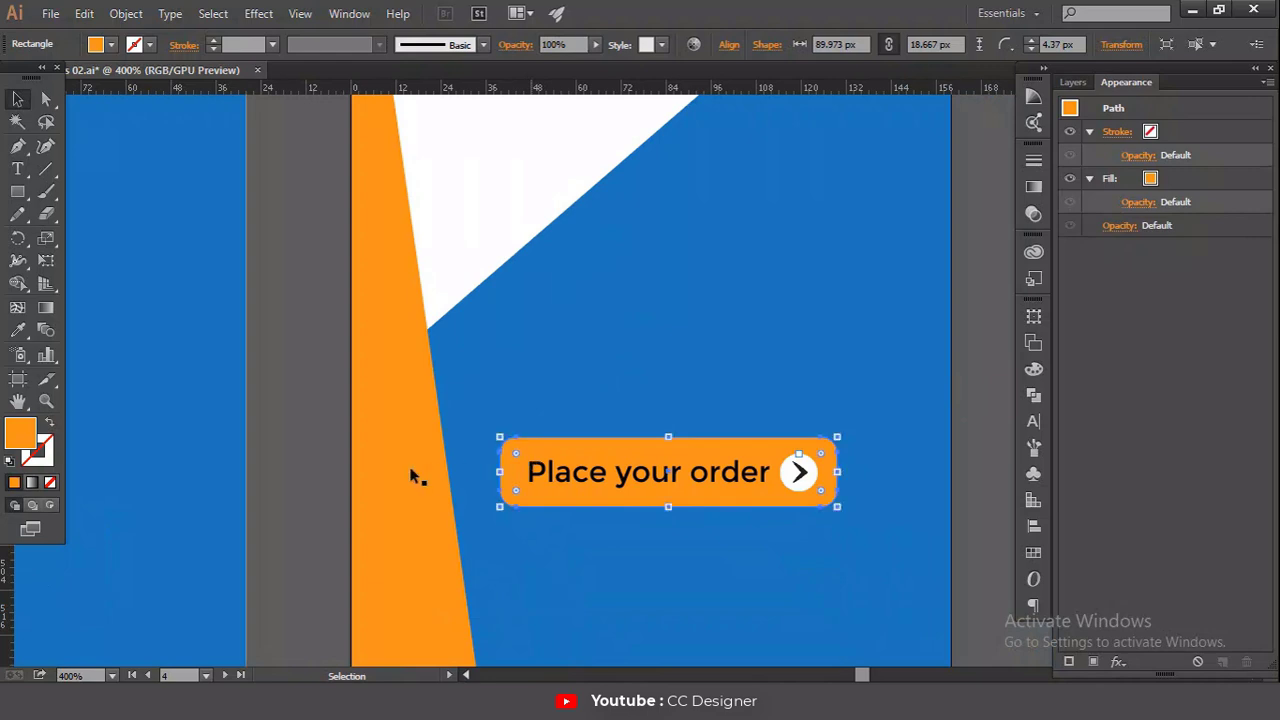
click(316, 442)
key(ctrl+0)
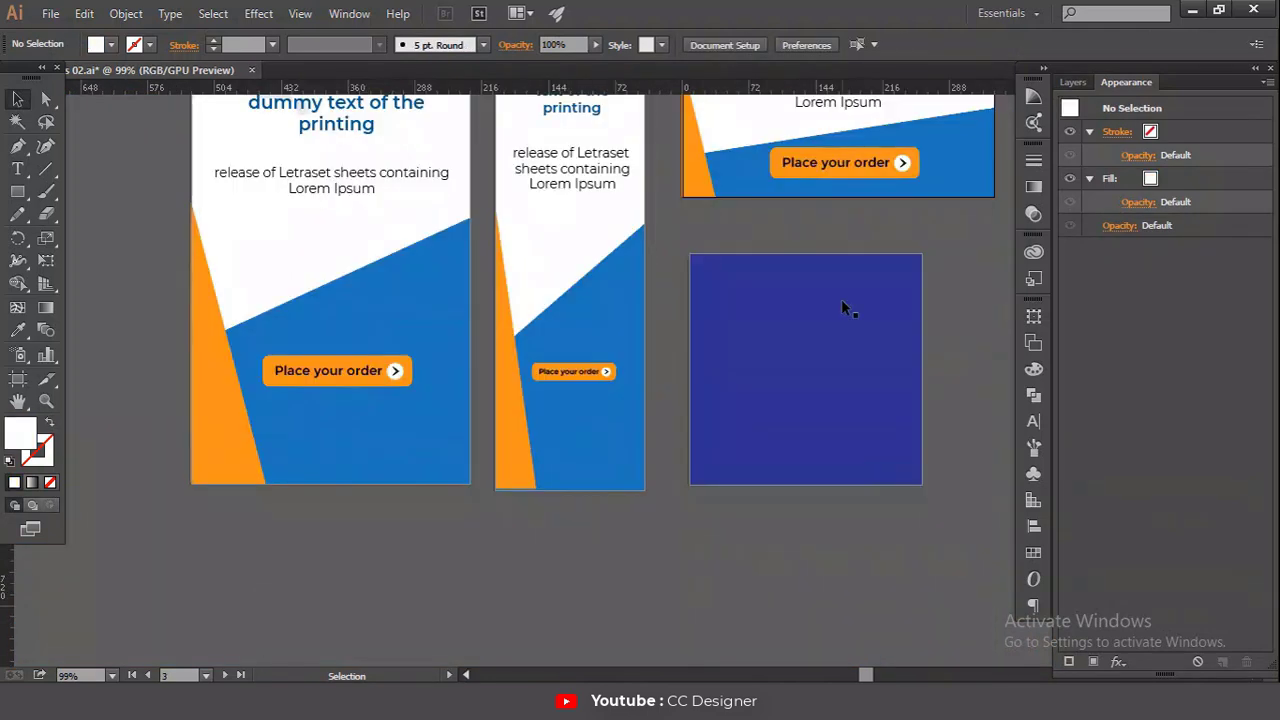
Step: Fill the 250 × 250 px banner's background rectangle with white
click(827, 315)
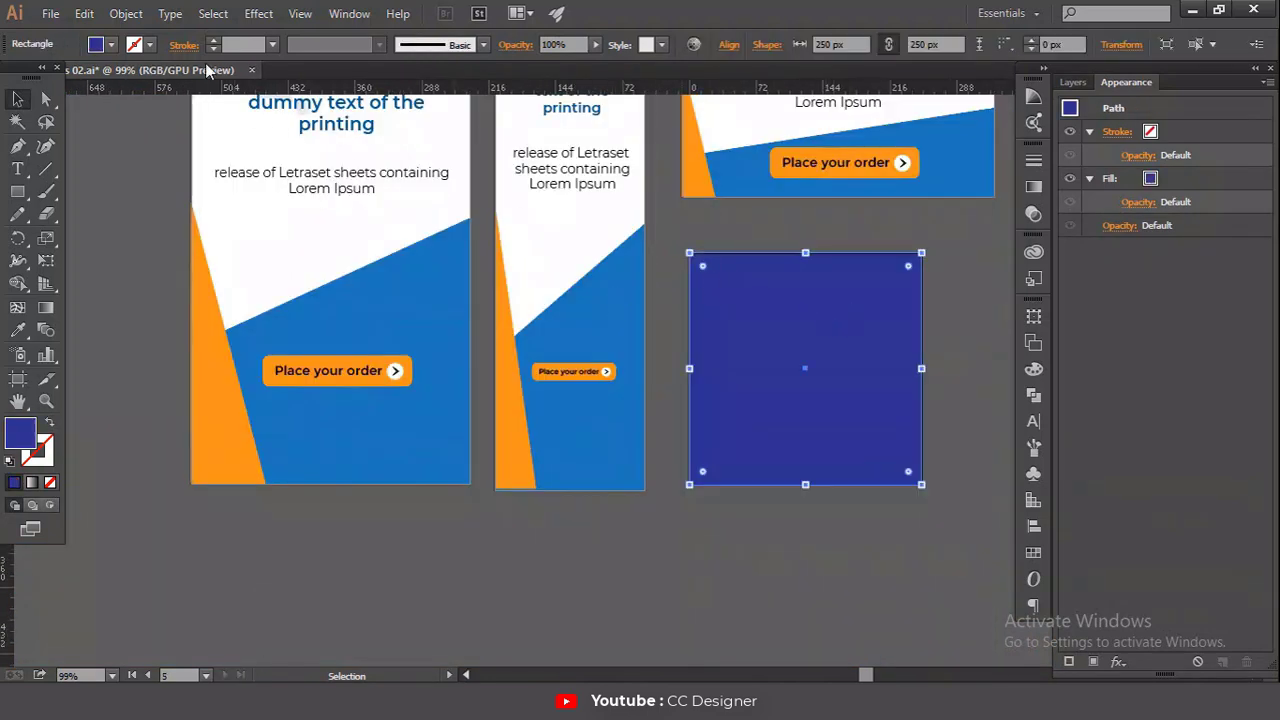
click(98, 44)
click(41, 90)
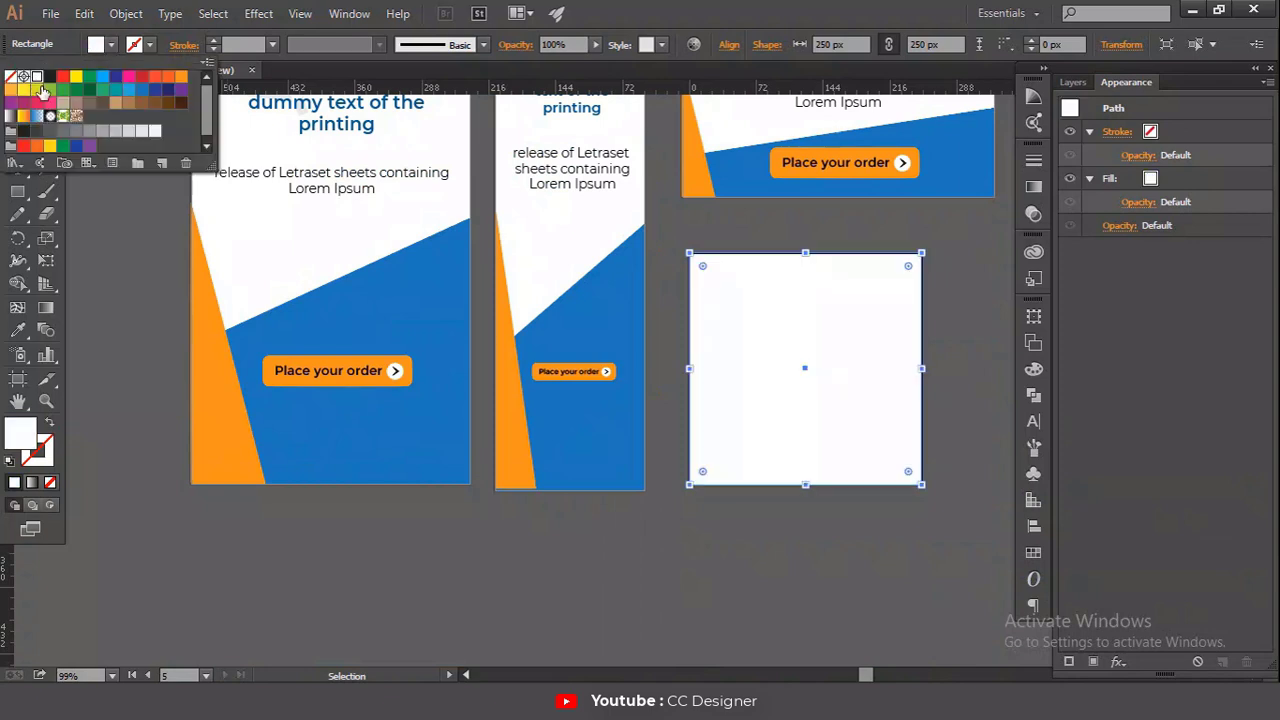
click(103, 194)
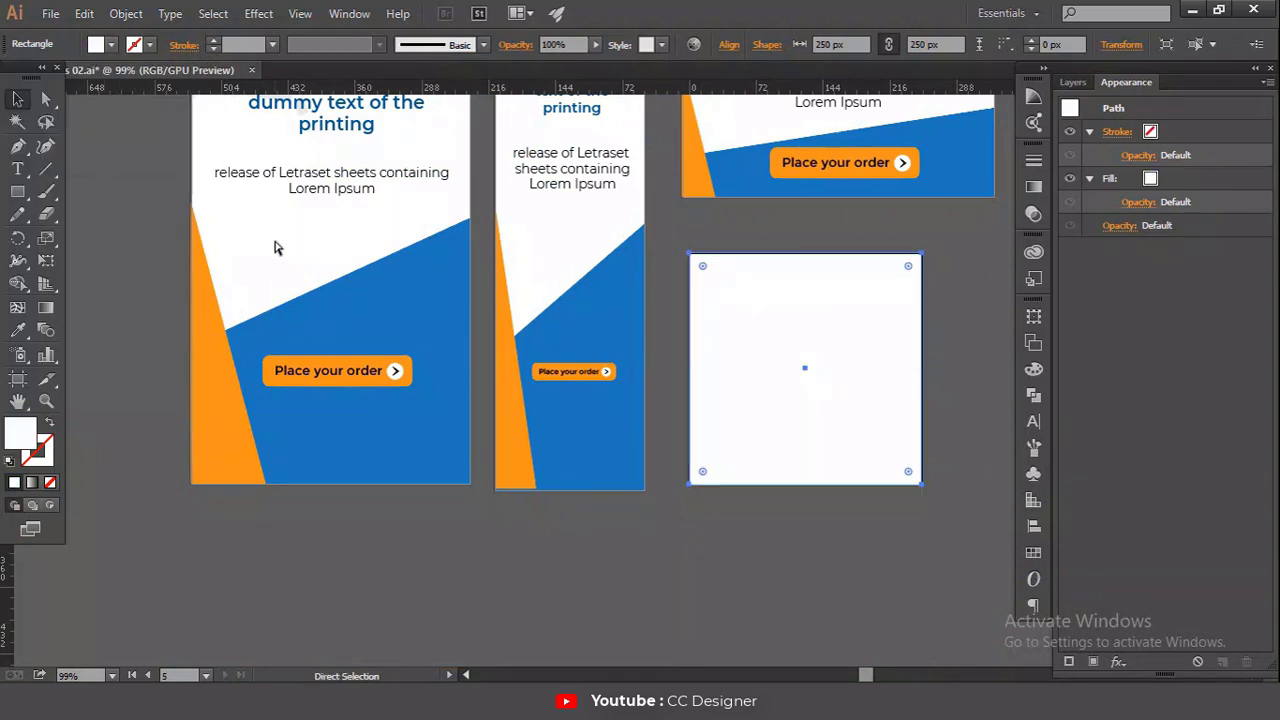
click(665, 290)
Step: Copy the landscape banner's orange and blue shapes and clipped watermark onto the square banner, aligned to its lower-left corner
scroll(790, 300, up, 4)
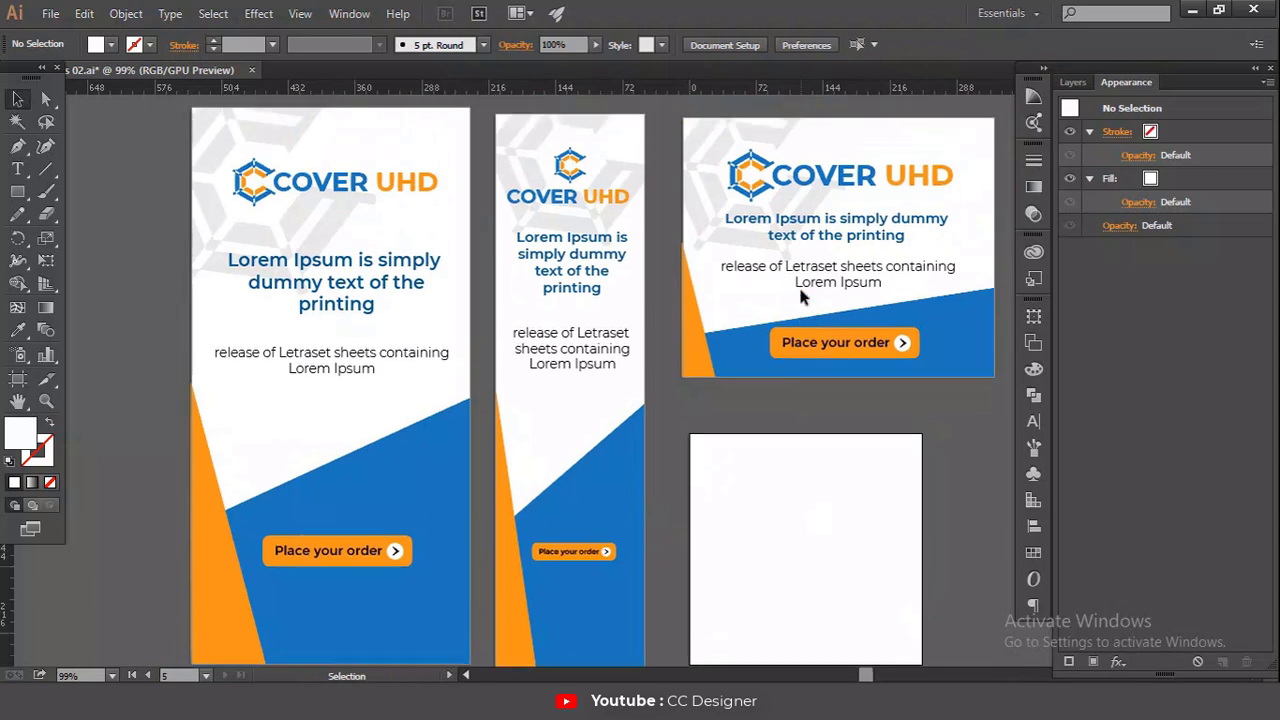
click(733, 370)
drag(733, 370, 753, 612)
scroll(760, 540, down, 4)
drag(767, 443, 767, 452)
click(767, 514)
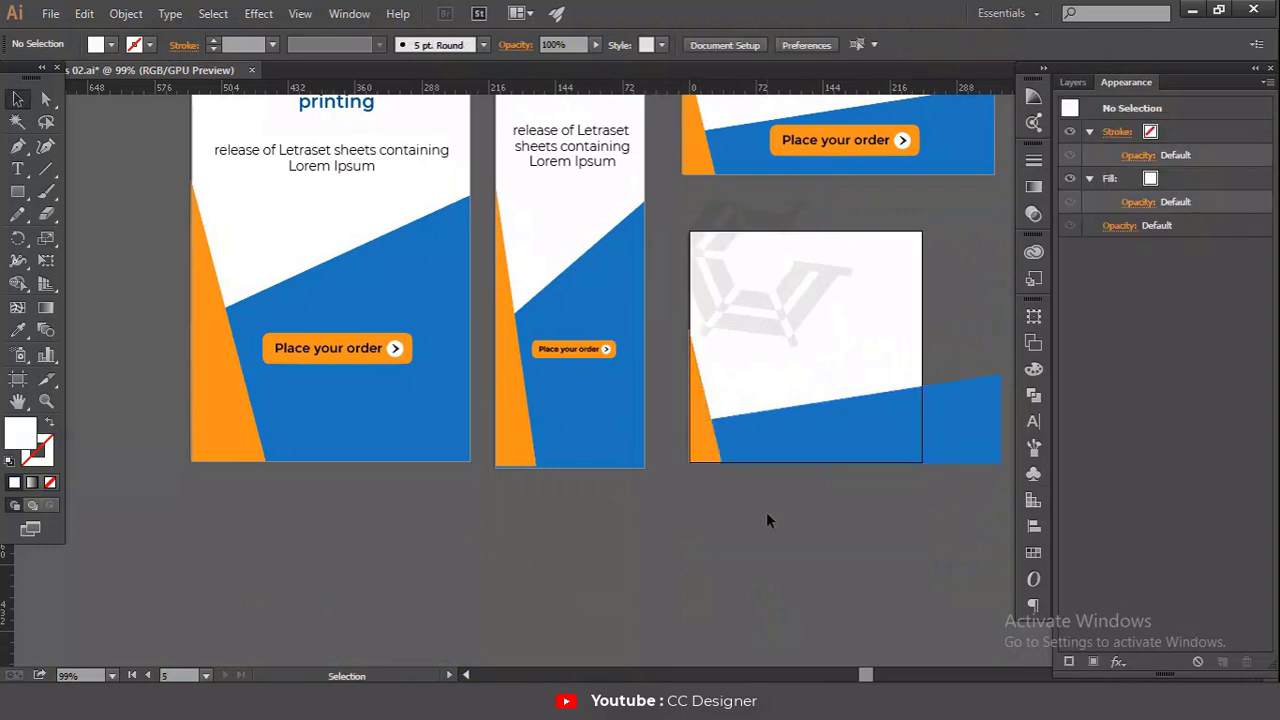
Step: Release the clipping mask of the watermark copied to the square banner and delete that watermark
click(784, 348)
right_click(781, 334)
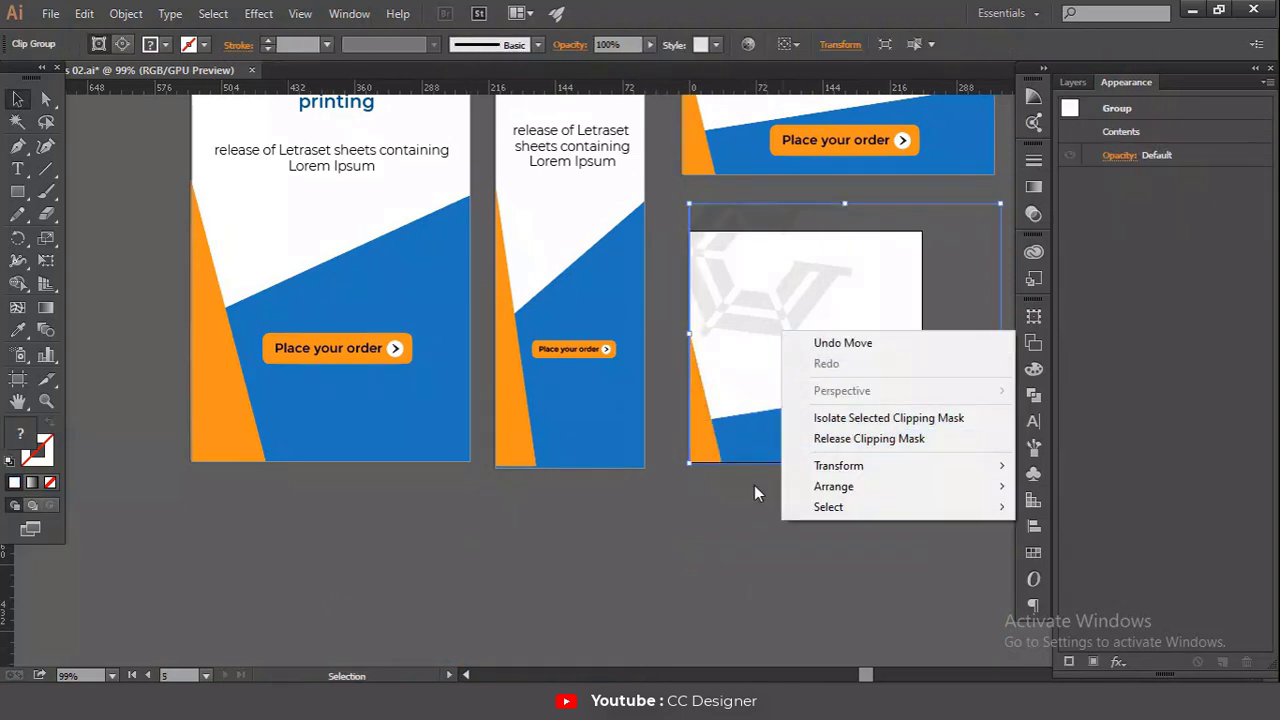
click(836, 440)
click(794, 517)
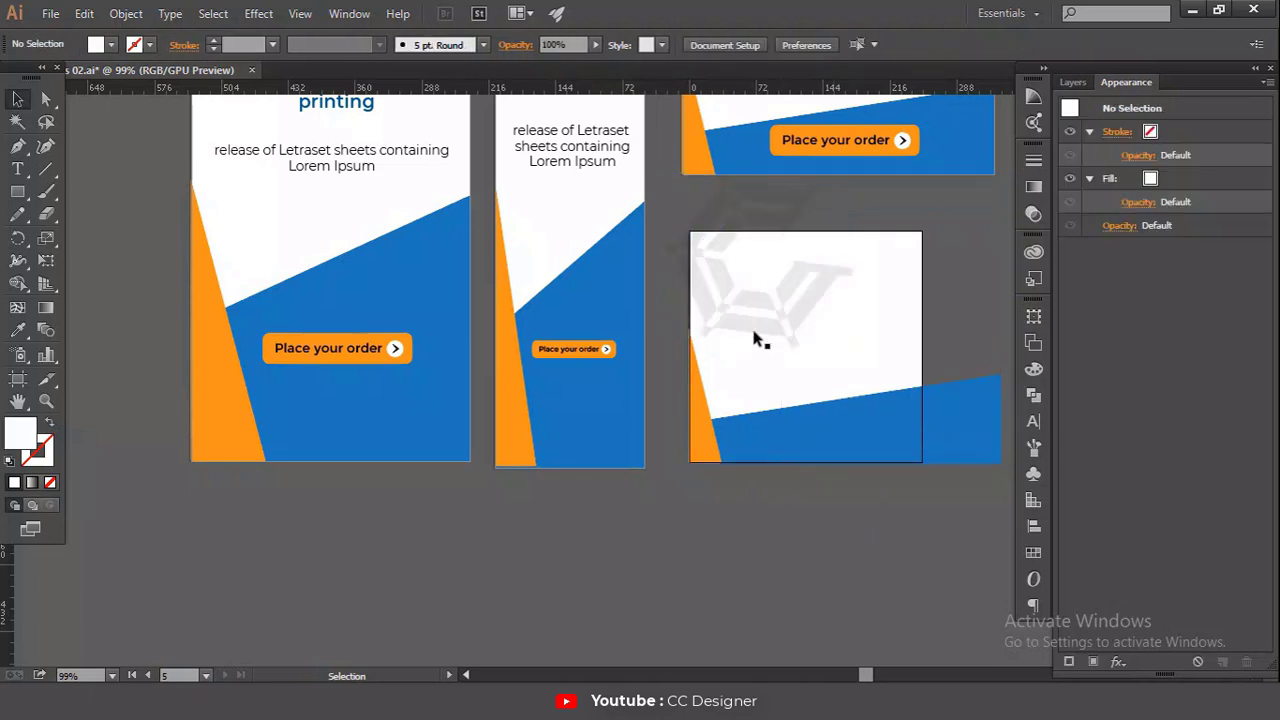
click(755, 338)
click(757, 330)
scroll(764, 327, up, 5)
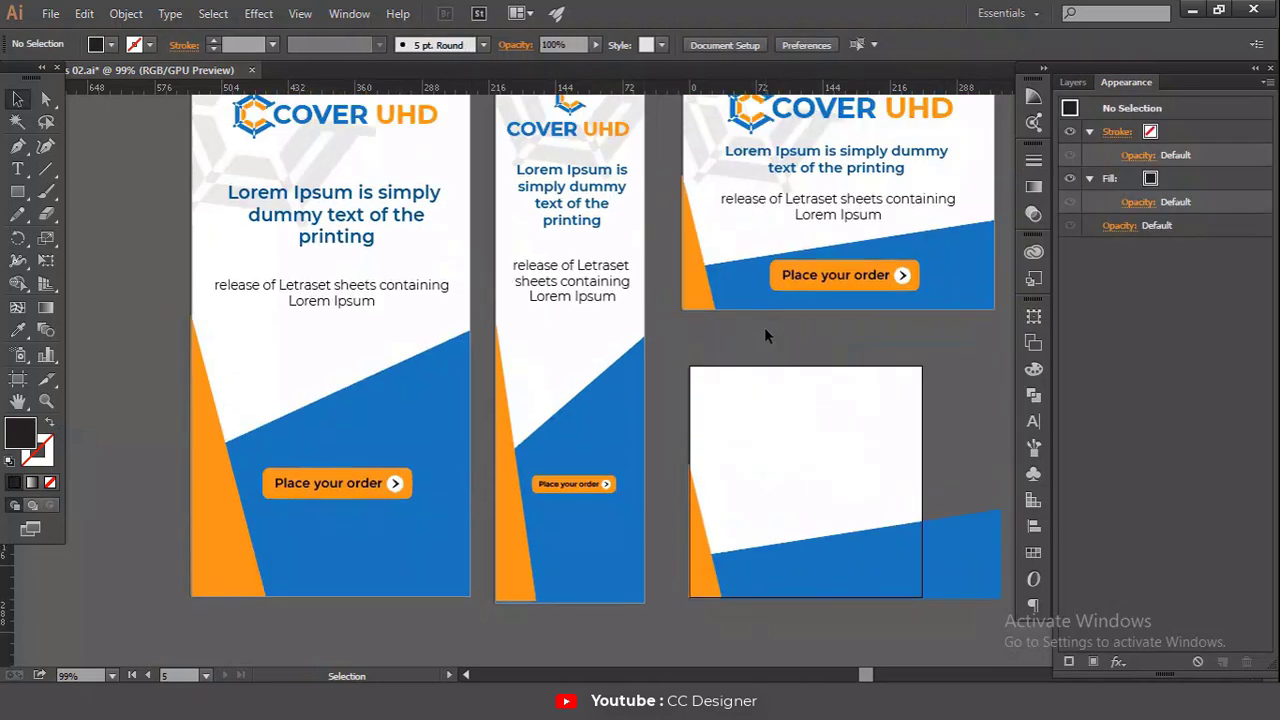
Step: Select the blue shape that extends past the square banner's right edge
click(902, 631)
scroll(927, 526, down, 4)
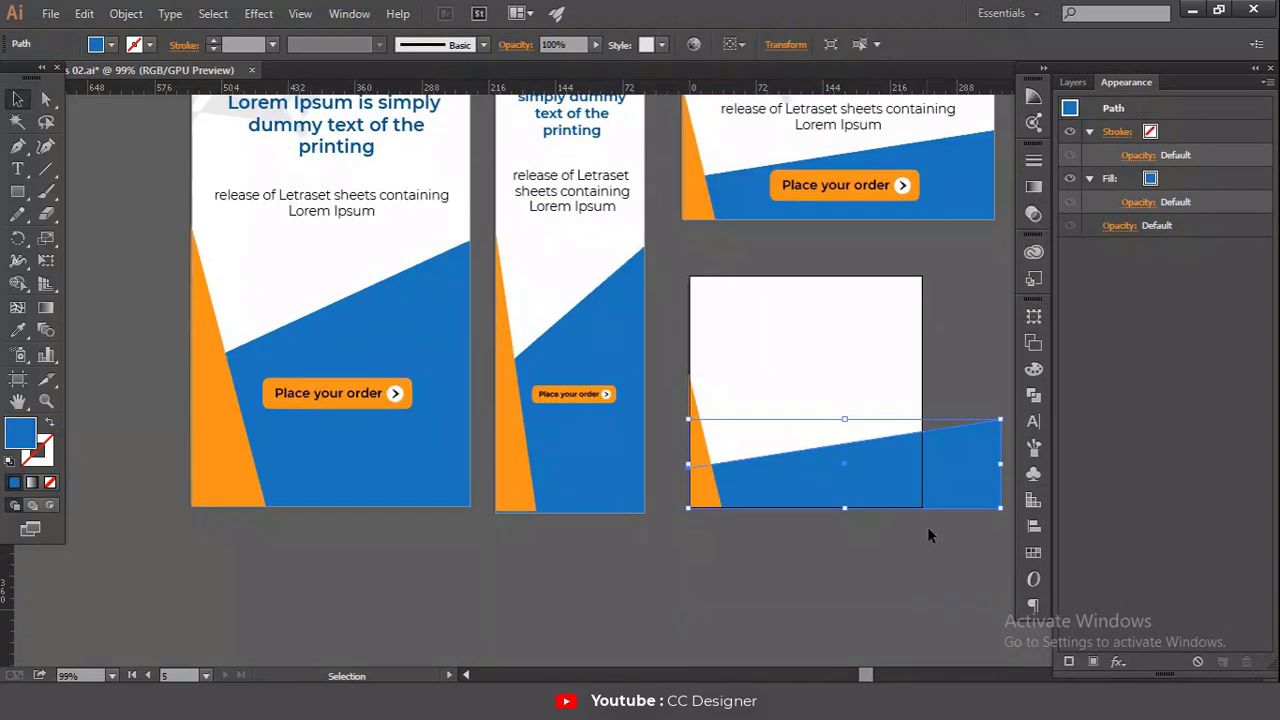